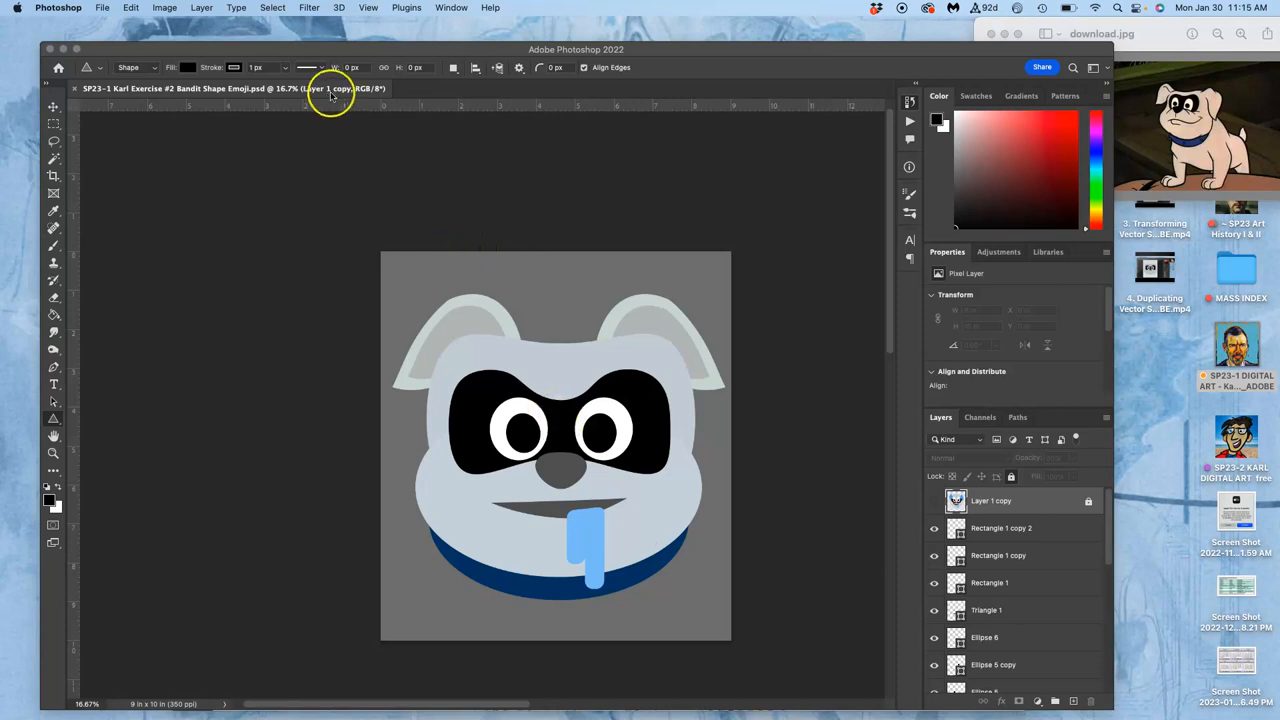
Step: Show the History panel beside Layers and zoom the canvas view in and out
{"action": "key", "text": "F9"}
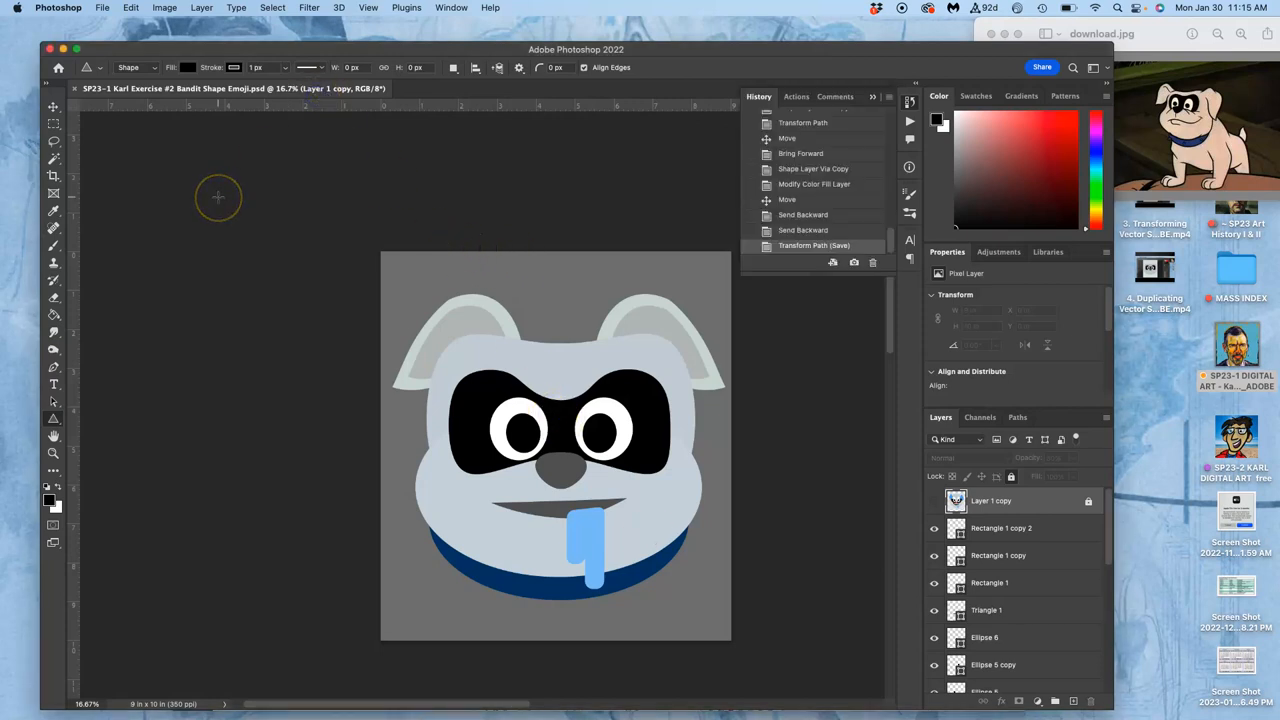
{"action": "scroll", "coordinate": [218, 197], "scroll_direction": "down", "scroll_amount": 3}
{"action": "scroll", "coordinate": [218, 197], "scroll_direction": "down", "scroll_amount": 3}
{"action": "scroll", "coordinate": [218, 197], "scroll_direction": "down", "scroll_amount": 3}
{"action": "scroll", "coordinate": [218, 197], "scroll_direction": "down", "scroll_amount": 2}
{"action": "key", "text": "super+equal"}
{"action": "key", "text": "super+equal"}
{"action": "key", "text": "super+equal"}
{"action": "key", "text": "super+equal"}
{"action": "key", "text": "super+equal"}
{"action": "key", "text": "super+equal"}
{"action": "key", "text": "super+equal"}
{"action": "key", "text": "super+minus"}
{"action": "key", "text": "super+minus"}
{"action": "key", "text": "super+minus"}
{"action": "key", "text": "super+minus"}
{"action": "key", "text": "super+minus"}
{"action": "key", "text": "super+minus"}
{"action": "key", "text": "super+minus"}
{"action": "key", "text": "super+equal"}
{"action": "key", "text": "super+equal"}
{"action": "key", "text": "super+equal"}
{"action": "key", "text": "super+equal"}
{"action": "key", "text": "super+equal"}
{"action": "key", "text": "super+equal"}
{"action": "key", "text": "super+equal"}
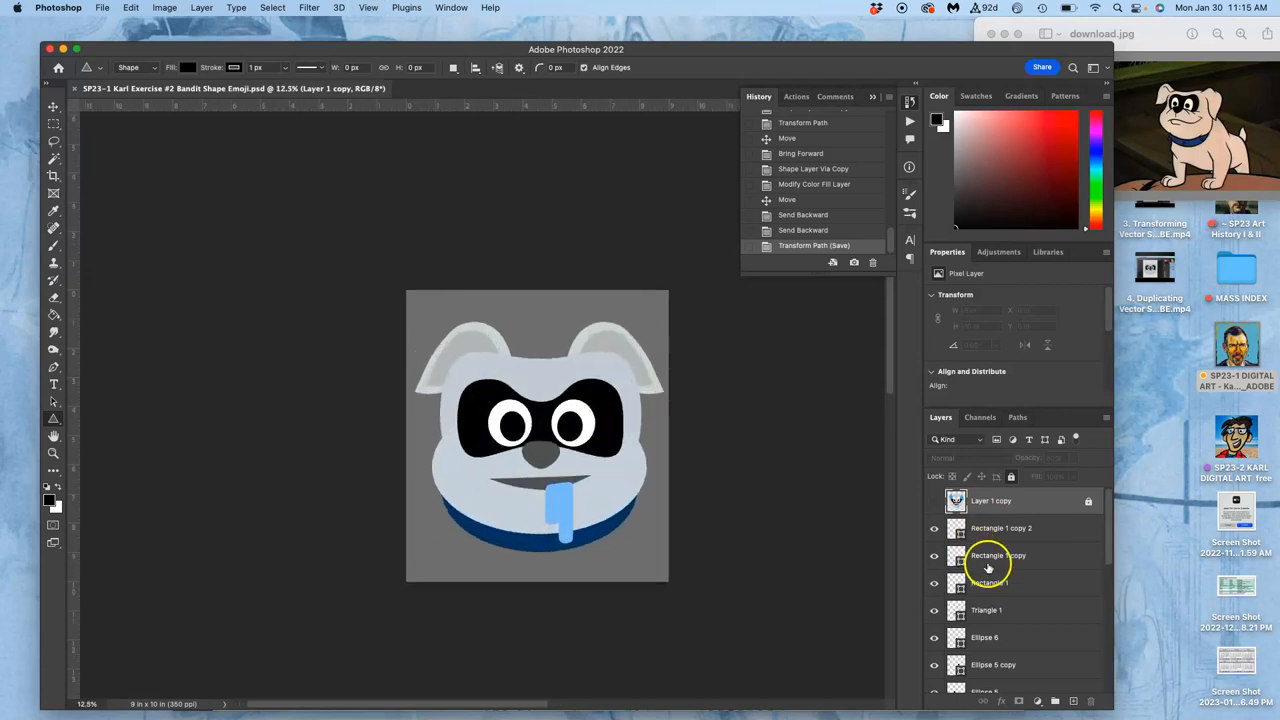
{"action": "scroll", "coordinate": [990, 560], "scroll_direction": "down", "scroll_amount": 5}
Step: Duplicate the grey background Layer 2 and fill the copy with solid black
{"action": "left_click", "coordinate": [1019, 652]}
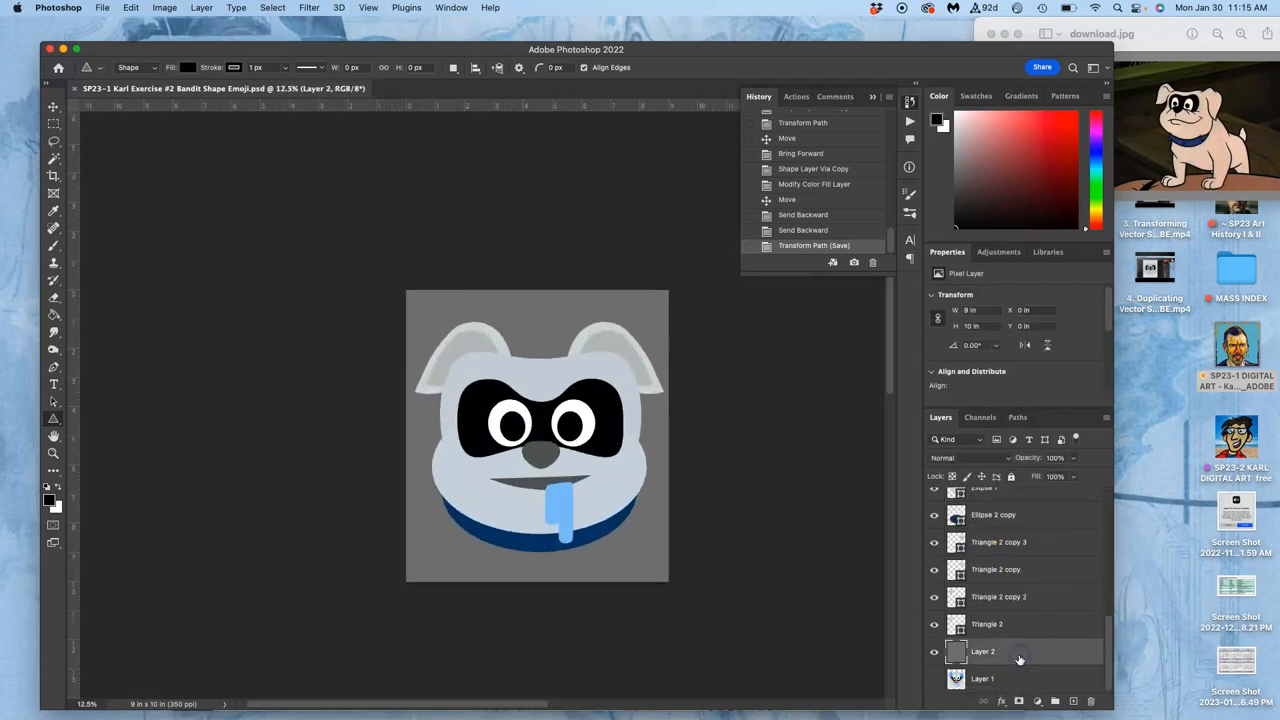
{"action": "key", "text": "super+j"}
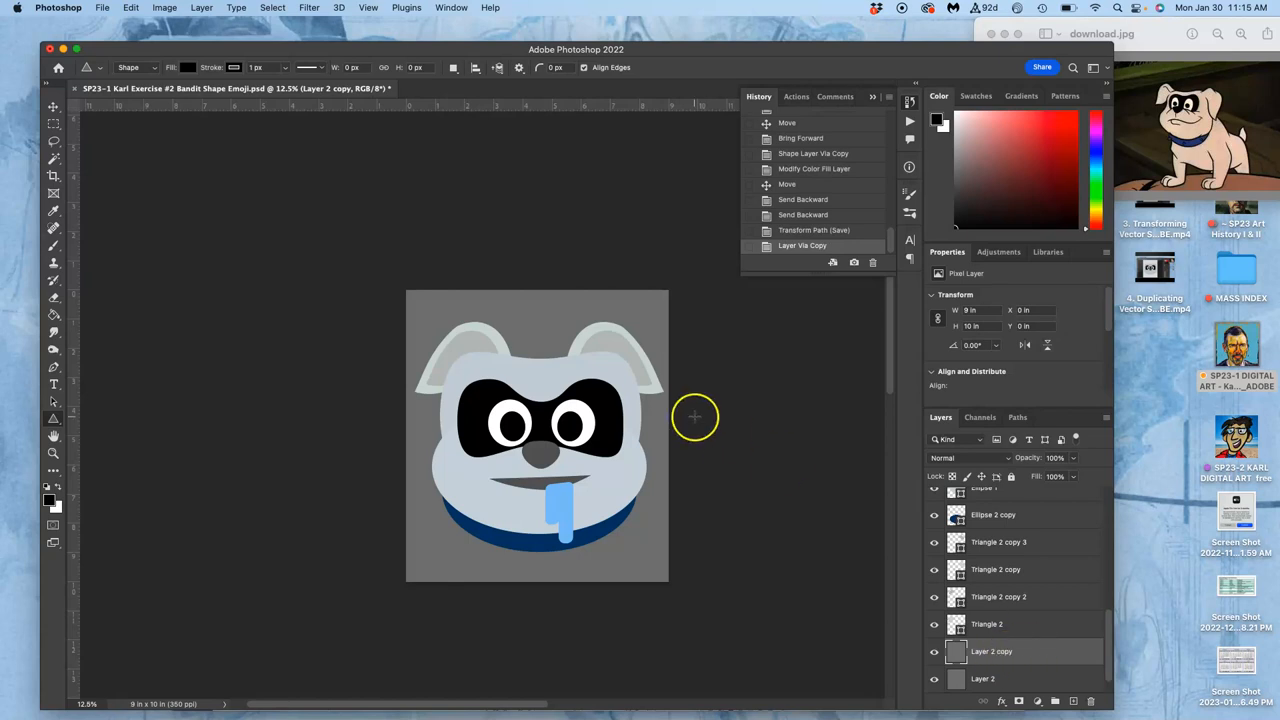
{"action": "left_click", "coordinate": [131, 8]}
{"action": "left_click", "coordinate": [135, 207]}
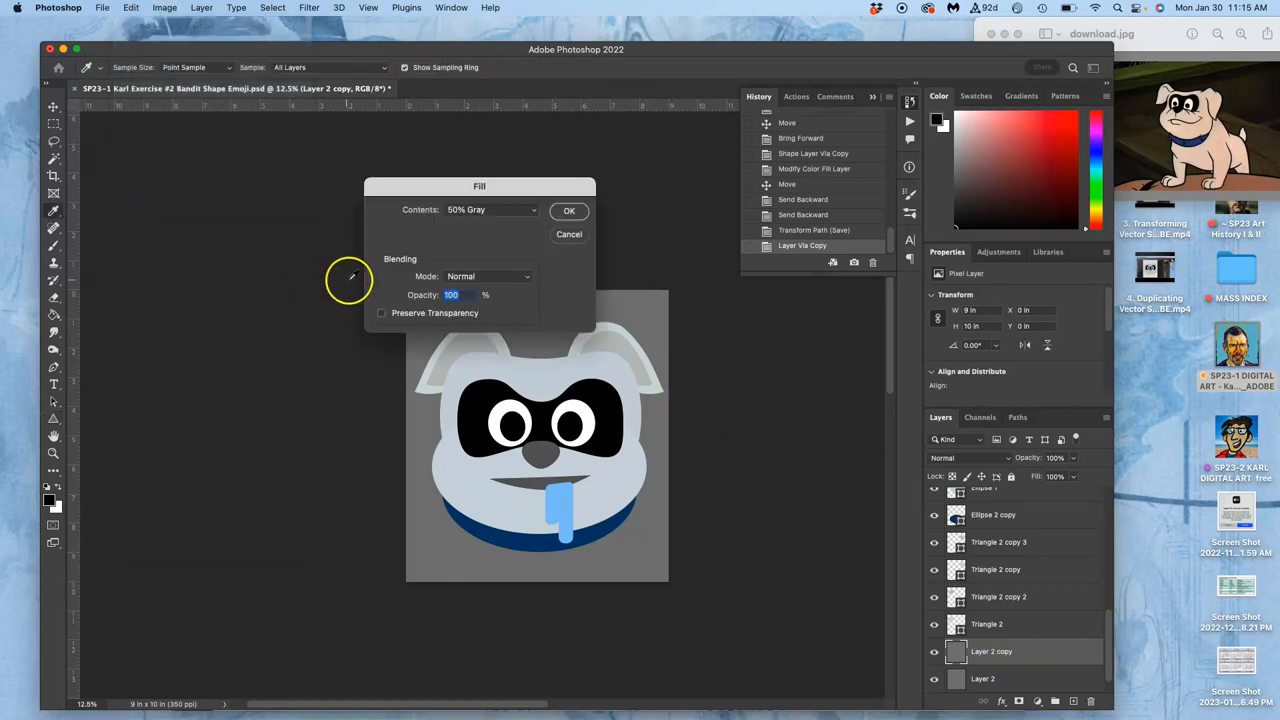
{"action": "left_click", "coordinate": [488, 210]}
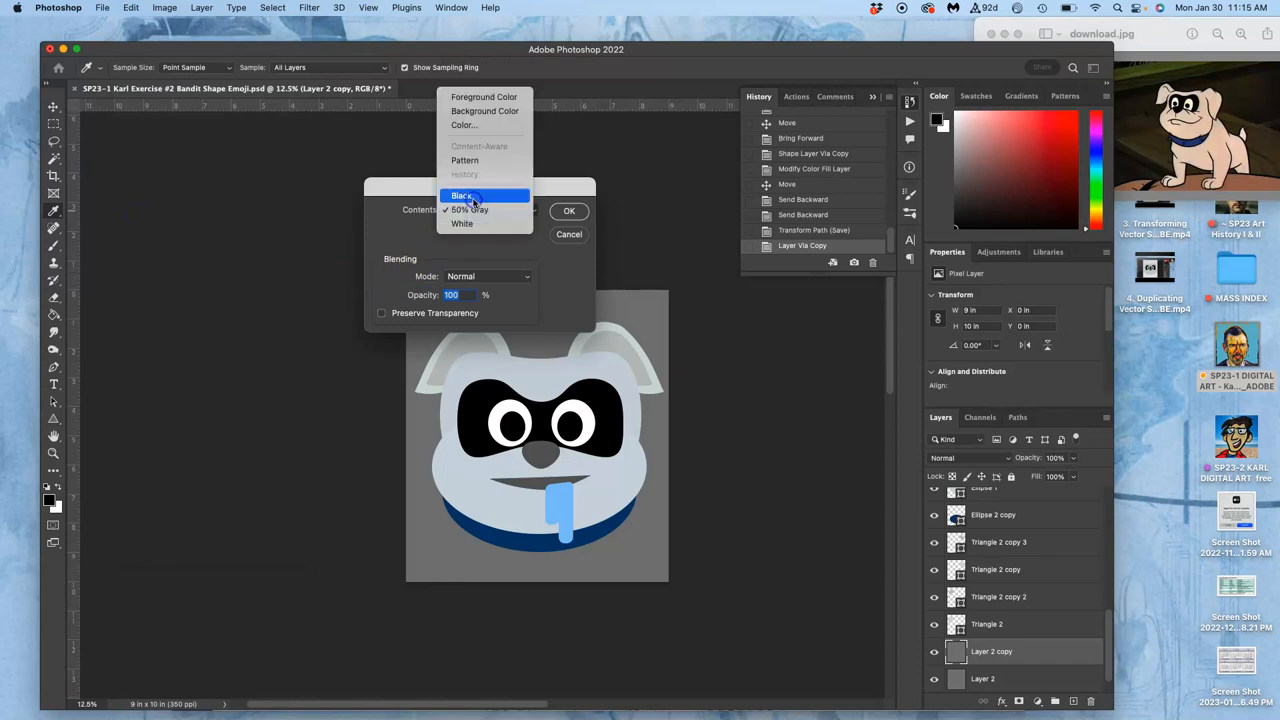
{"action": "left_click", "coordinate": [477, 197]}
{"action": "left_click", "coordinate": [569, 211]}
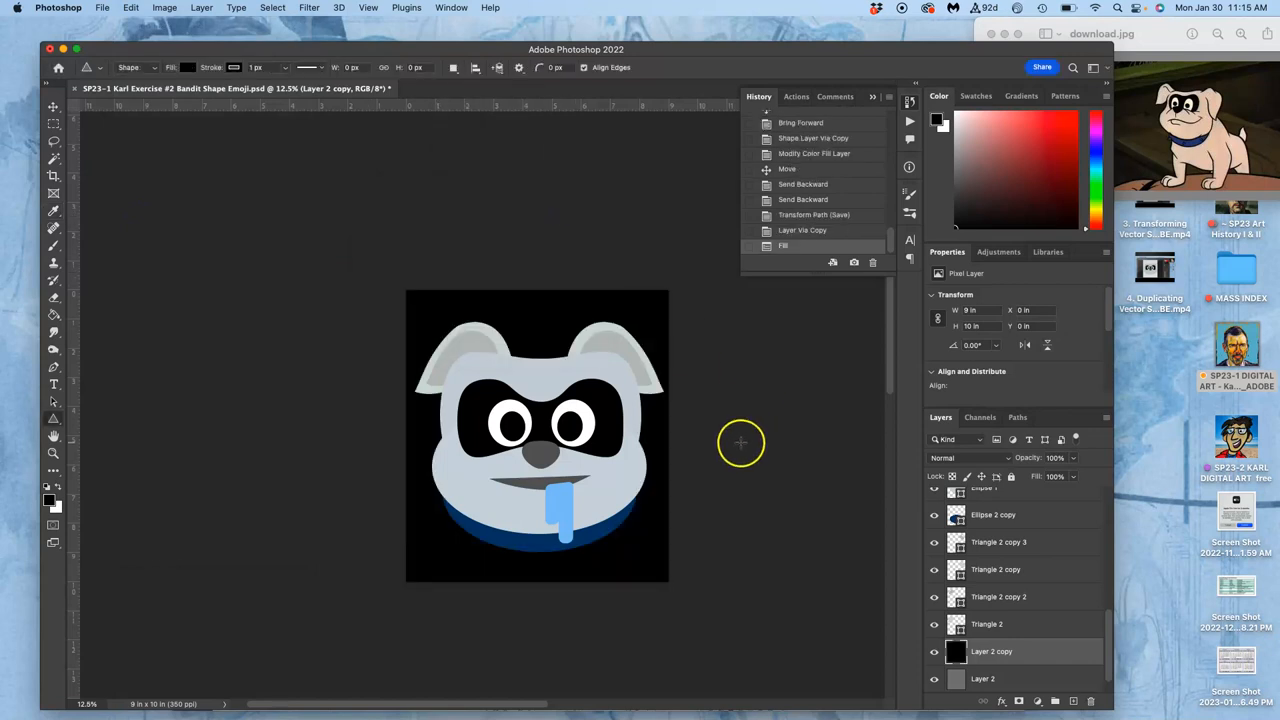
{"action": "key", "text": "super+minus"}
{"action": "key", "text": "super+minus"}
{"action": "key", "text": "super+minus"}
{"action": "key", "text": "super+plus"}
{"action": "key", "text": "super+plus"}
{"action": "key", "text": "super+plus"}
{"action": "key", "text": "super+plus"}
{"action": "key", "text": "super+plus"}
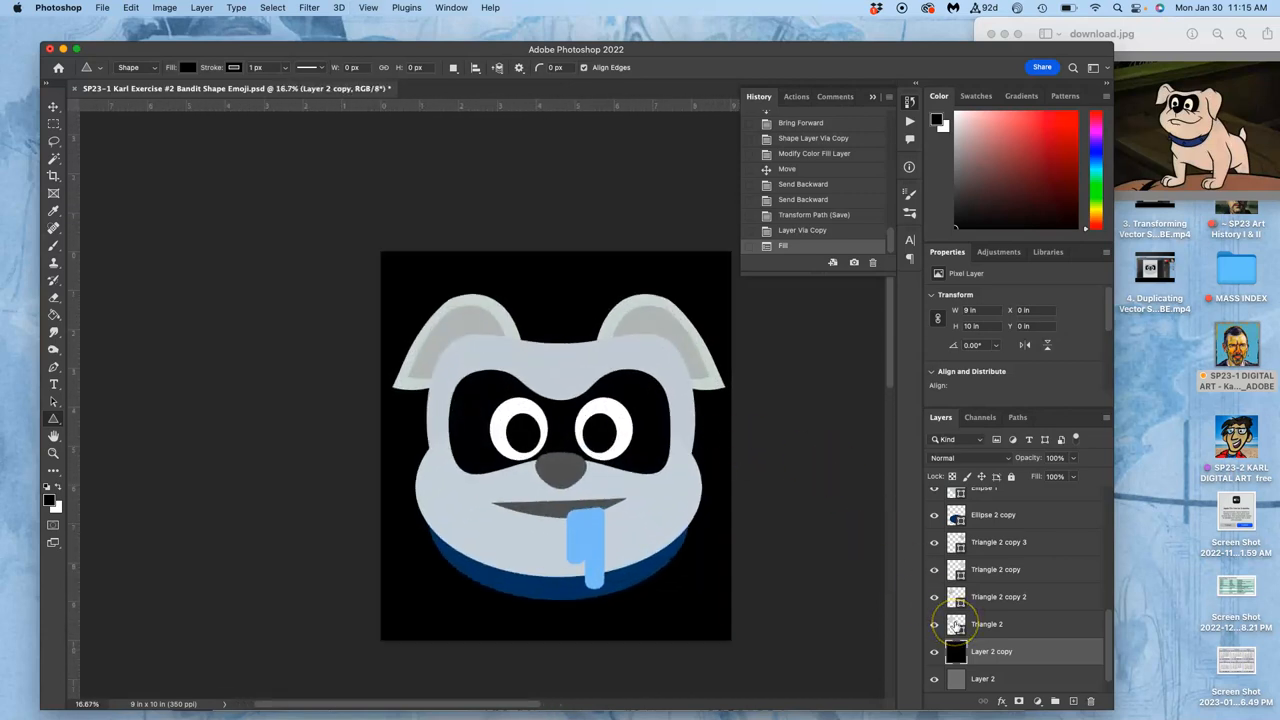
Step: Attempt another layer duplicate, dismiss the error, and cancel out of the Edit menu
{"action": "left_click", "coordinate": [957, 624]}
{"action": "key", "text": "super+j"}
{"action": "key", "text": "super+j"}
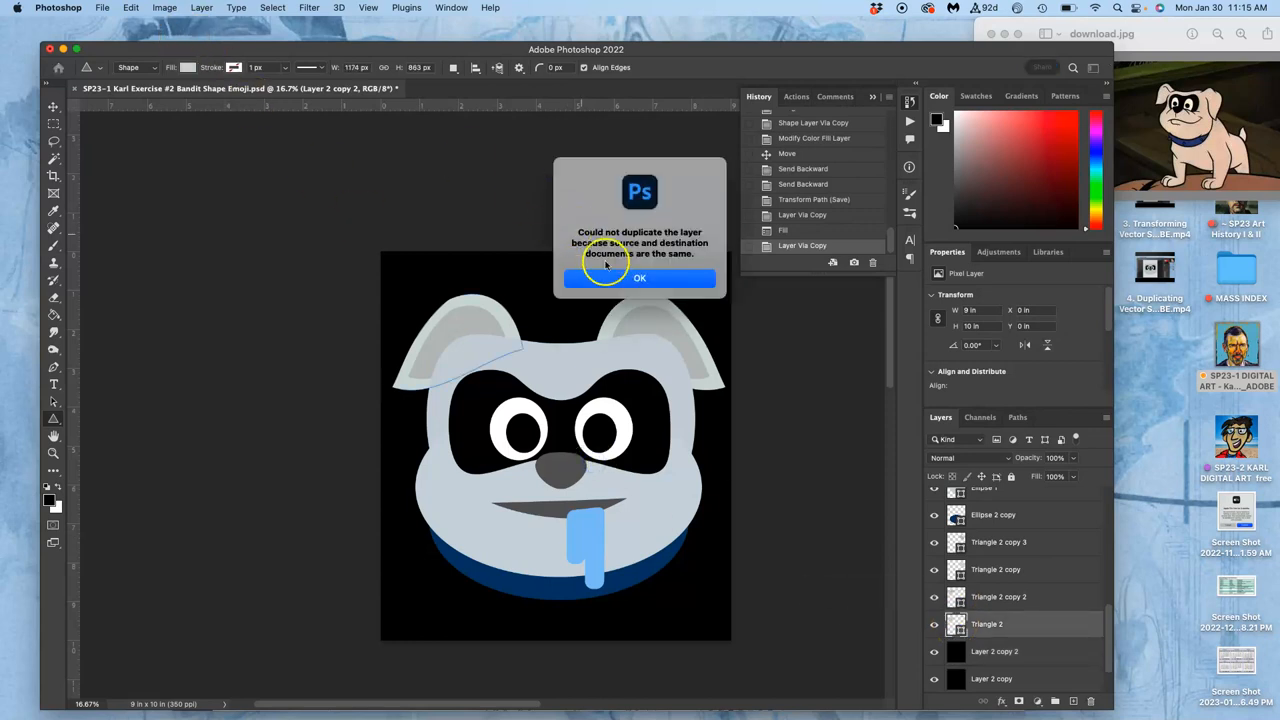
{"action": "left_click", "coordinate": [615, 278]}
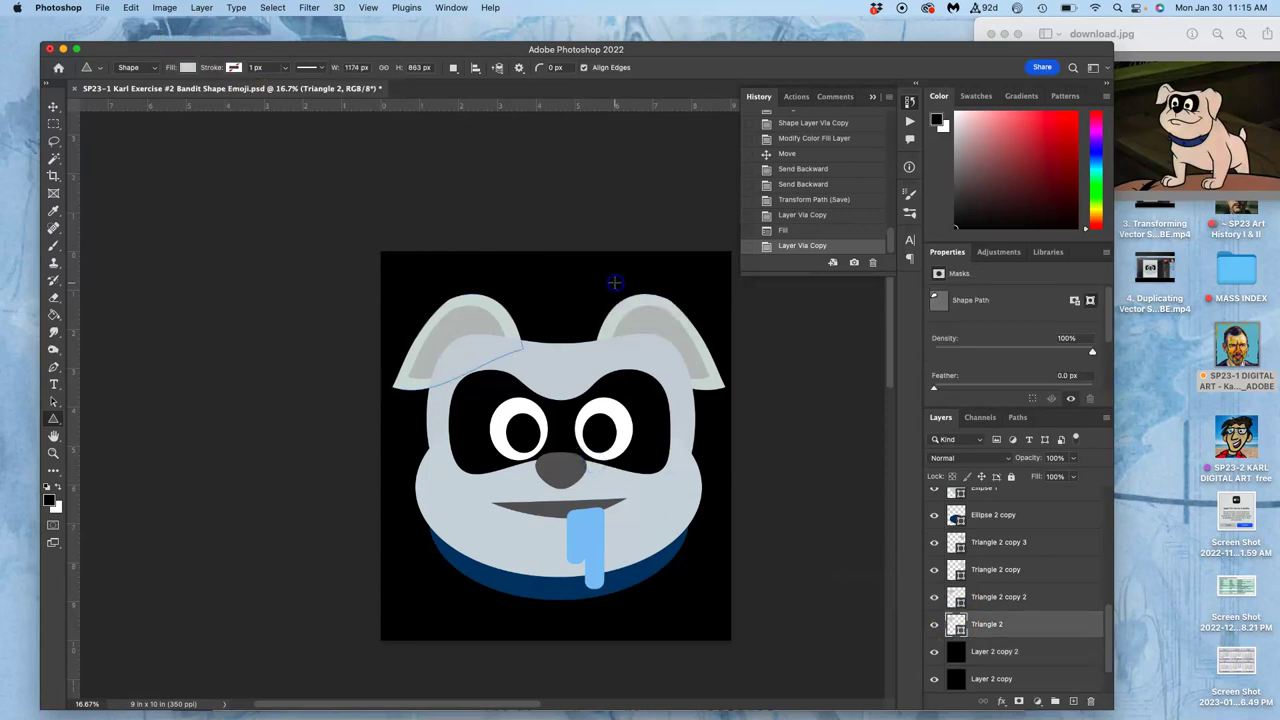
{"action": "left_click", "coordinate": [132, 8]}
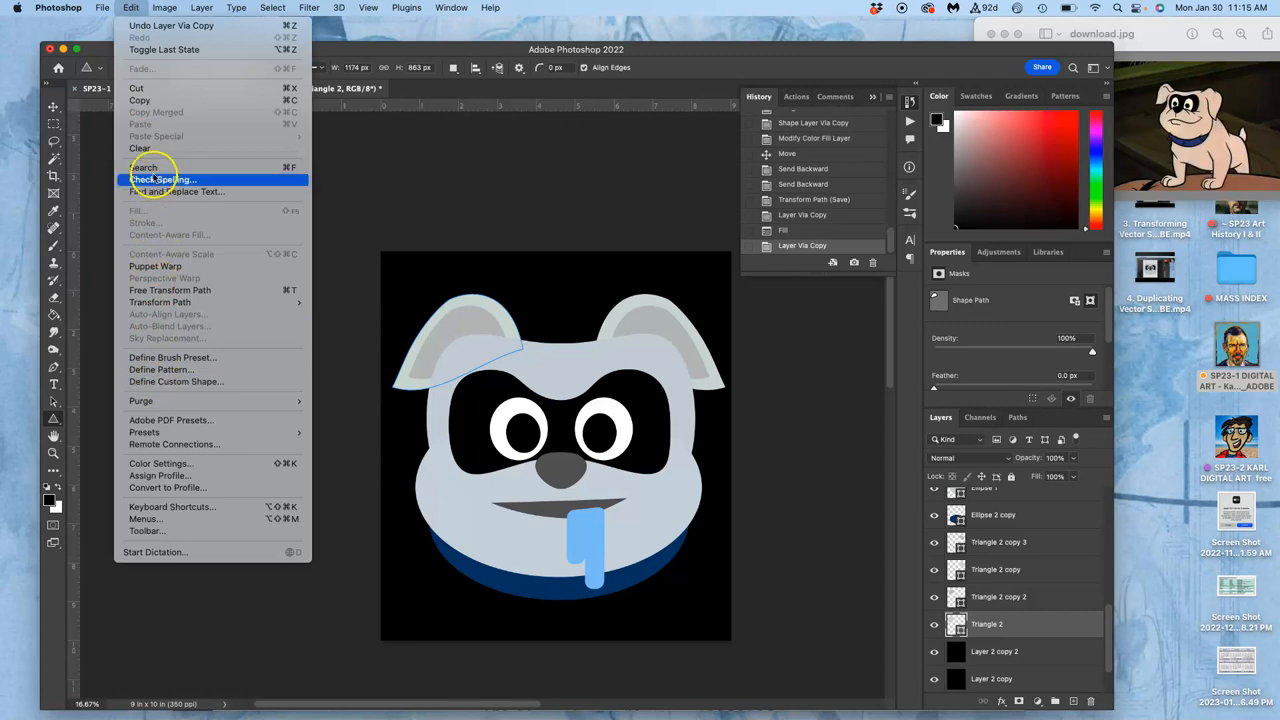
{"action": "left_click", "coordinate": [444, 272]}
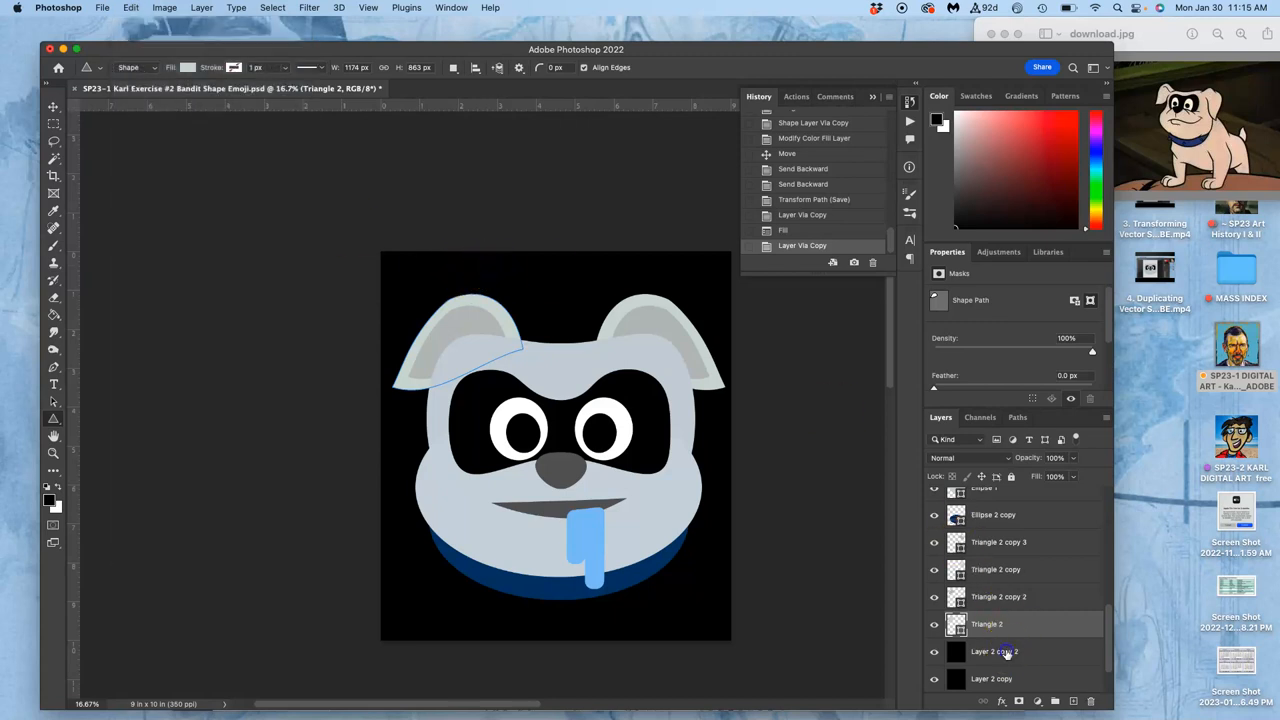
Step: Delete the stray Triangle 3 layer, undoing an accidental Triangle 2 deletion first
{"action": "left_click", "coordinate": [1007, 652]}
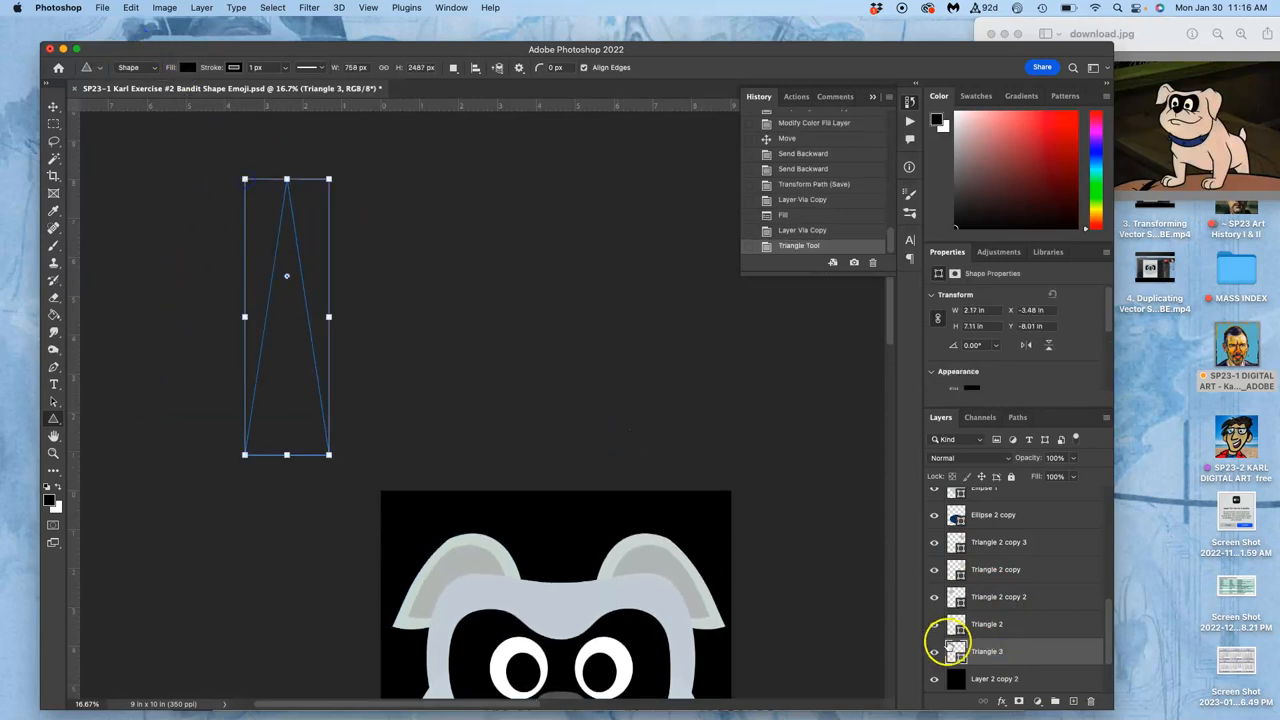
{"action": "left_click", "coordinate": [1000, 678]}
{"action": "scroll", "coordinate": [598, 437], "scroll_direction": "down", "scroll_amount": 5}
{"action": "scroll", "coordinate": [598, 437], "scroll_direction": "down", "scroll_amount": 3}
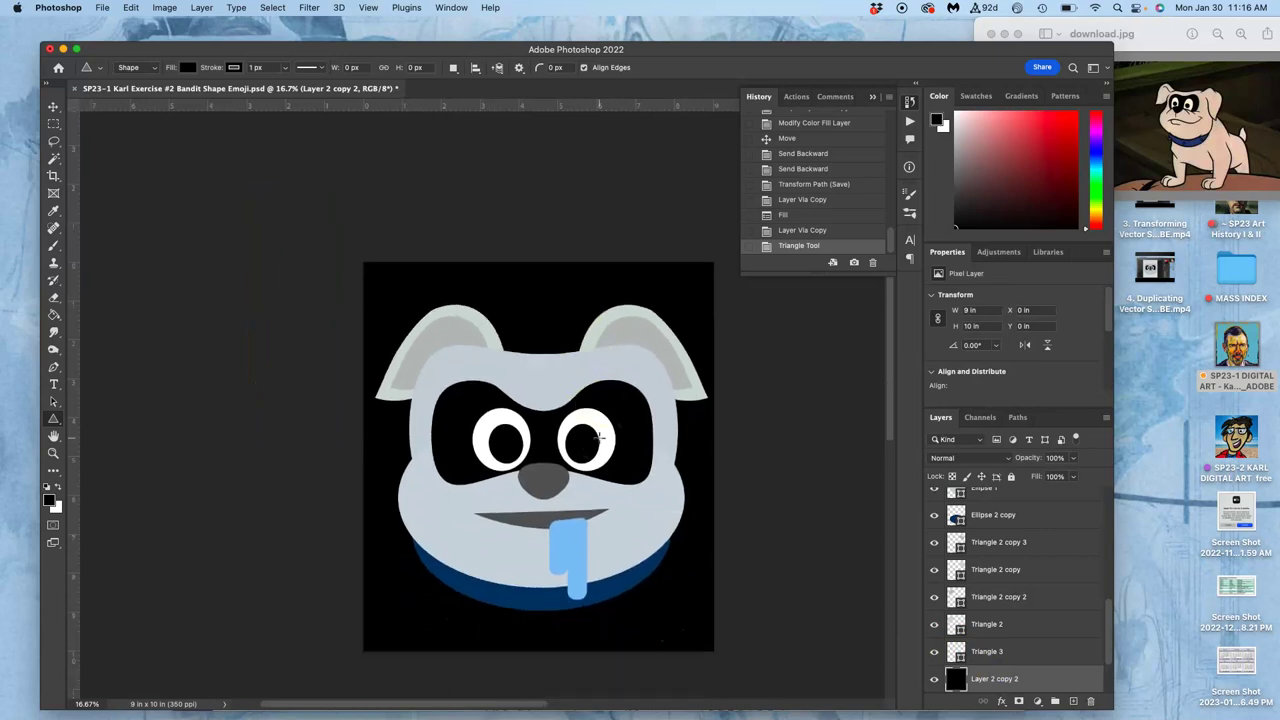
{"action": "left_click", "coordinate": [54, 107]}
{"action": "left_click", "coordinate": [1017, 625]}
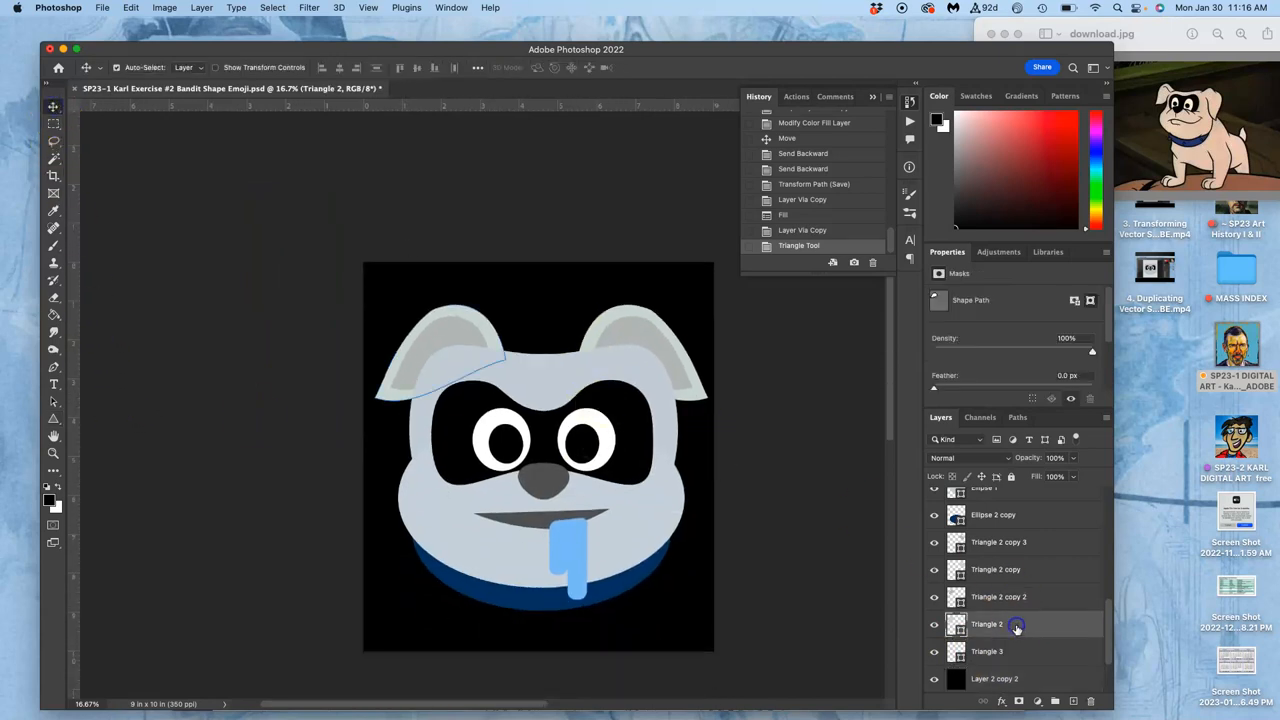
{"action": "key", "text": "BackSpace"}
{"action": "key", "text": "super+z"}
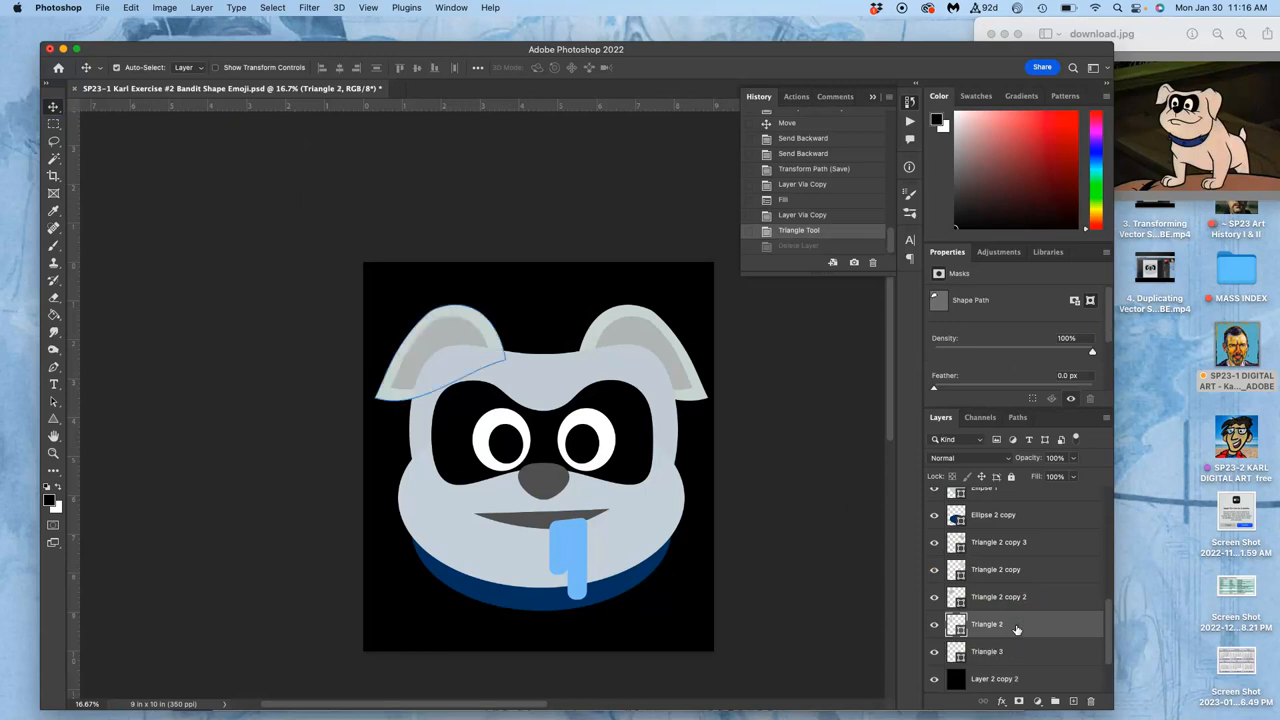
{"action": "left_click", "coordinate": [1010, 648]}
{"action": "key", "text": "BackSpace"}
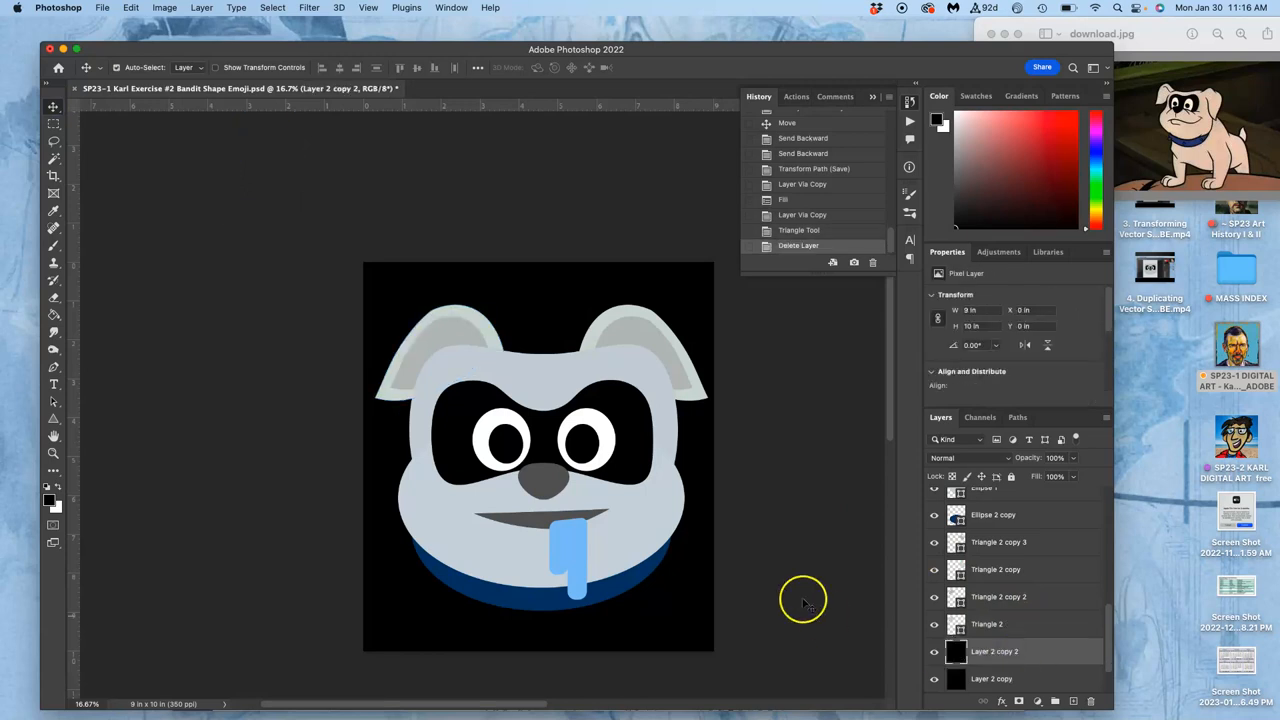
Step: Fill Layer 2 copy 2 with solid white
{"action": "left_click", "coordinate": [131, 7]}
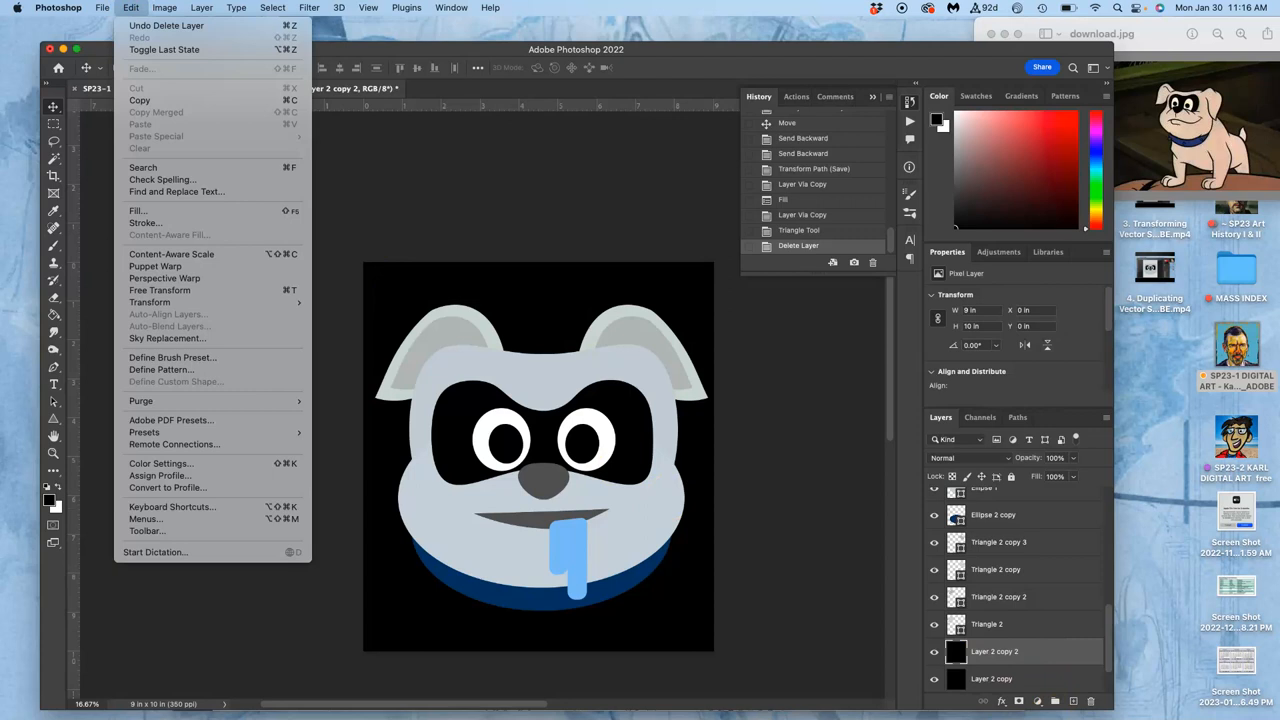
{"action": "left_click", "coordinate": [148, 213]}
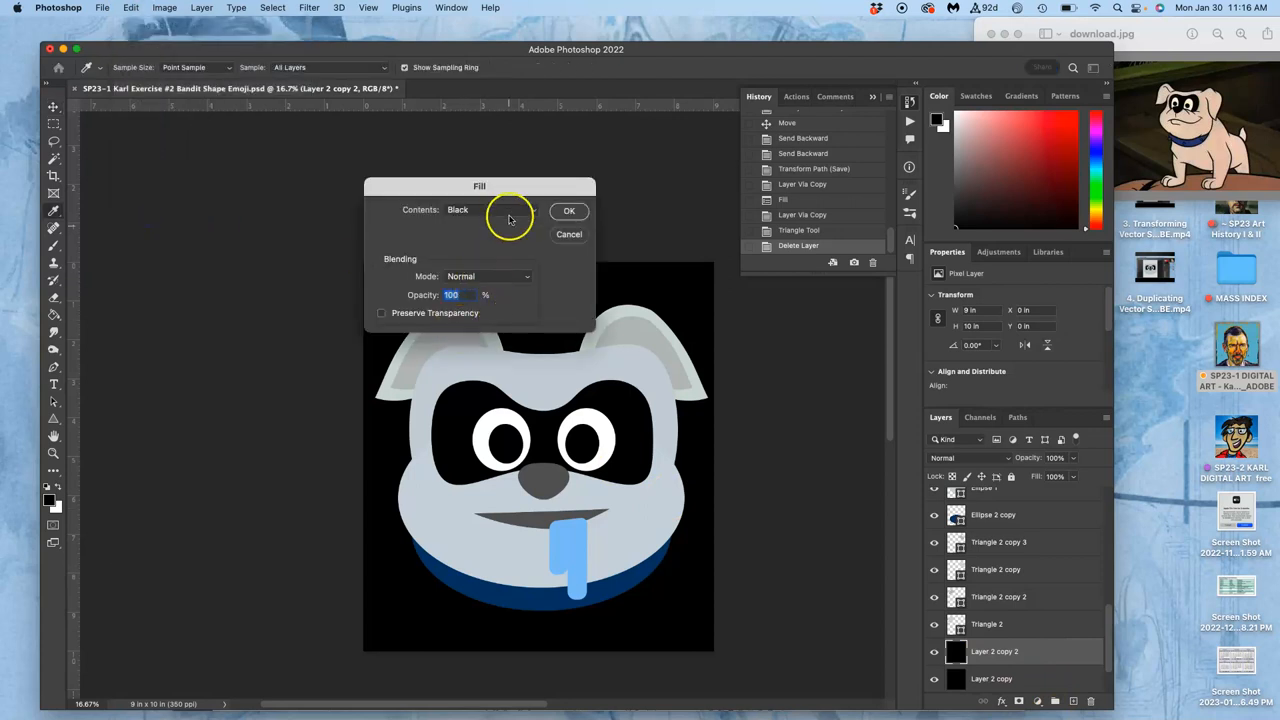
{"action": "left_click", "coordinate": [512, 210]}
{"action": "left_click", "coordinate": [499, 240]}
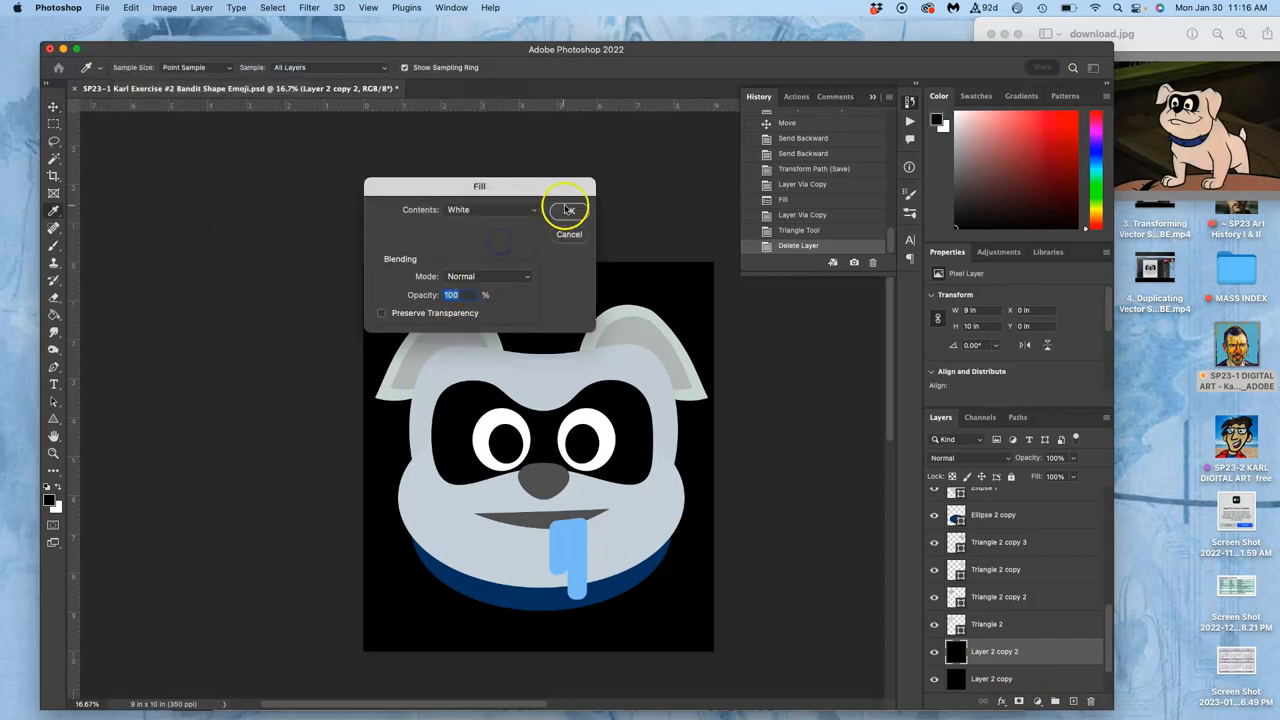
{"action": "left_click", "coordinate": [569, 211]}
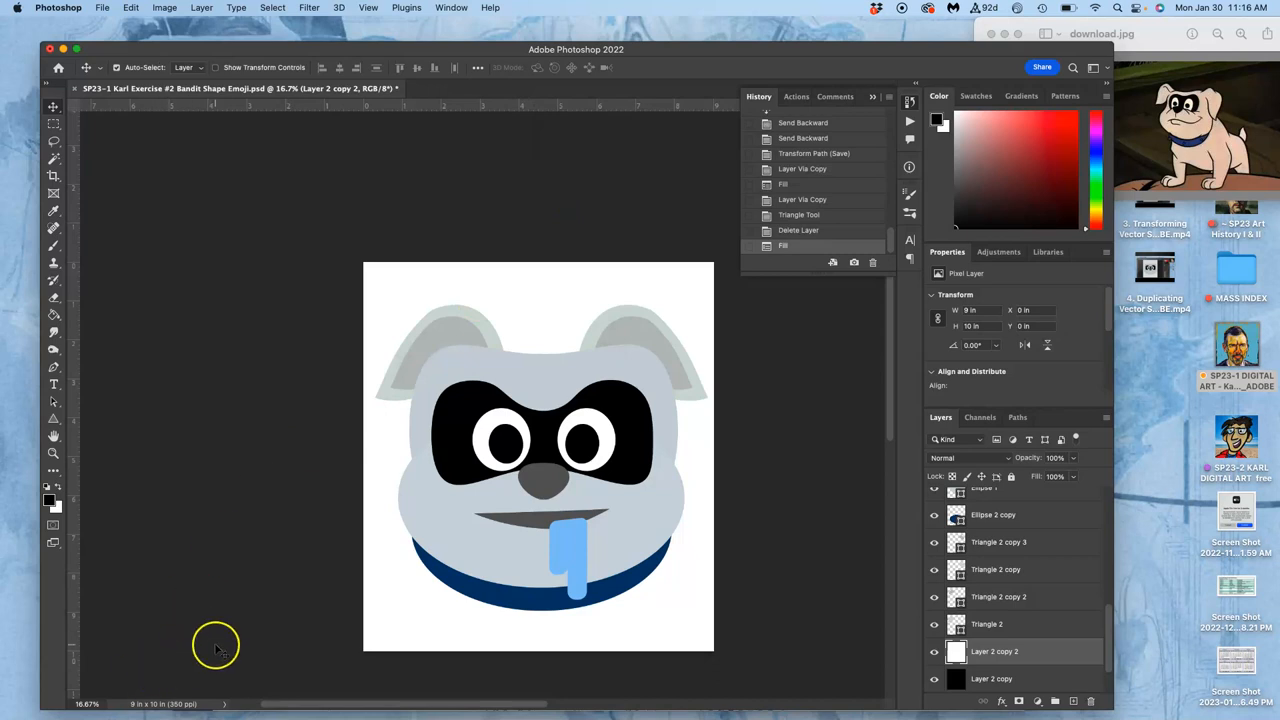
Step: Hide the white, black and grey background layers and Layer 1, leaving the emoji on transparency
{"action": "key", "text": "super+minus"}
{"action": "key", "text": "super+minus"}
{"action": "key", "text": "super+minus"}
{"action": "key", "text": "super+minus"}
{"action": "key", "text": "super+minus"}
{"action": "key", "text": "super+minus"}
{"action": "key", "text": "super+minus"}
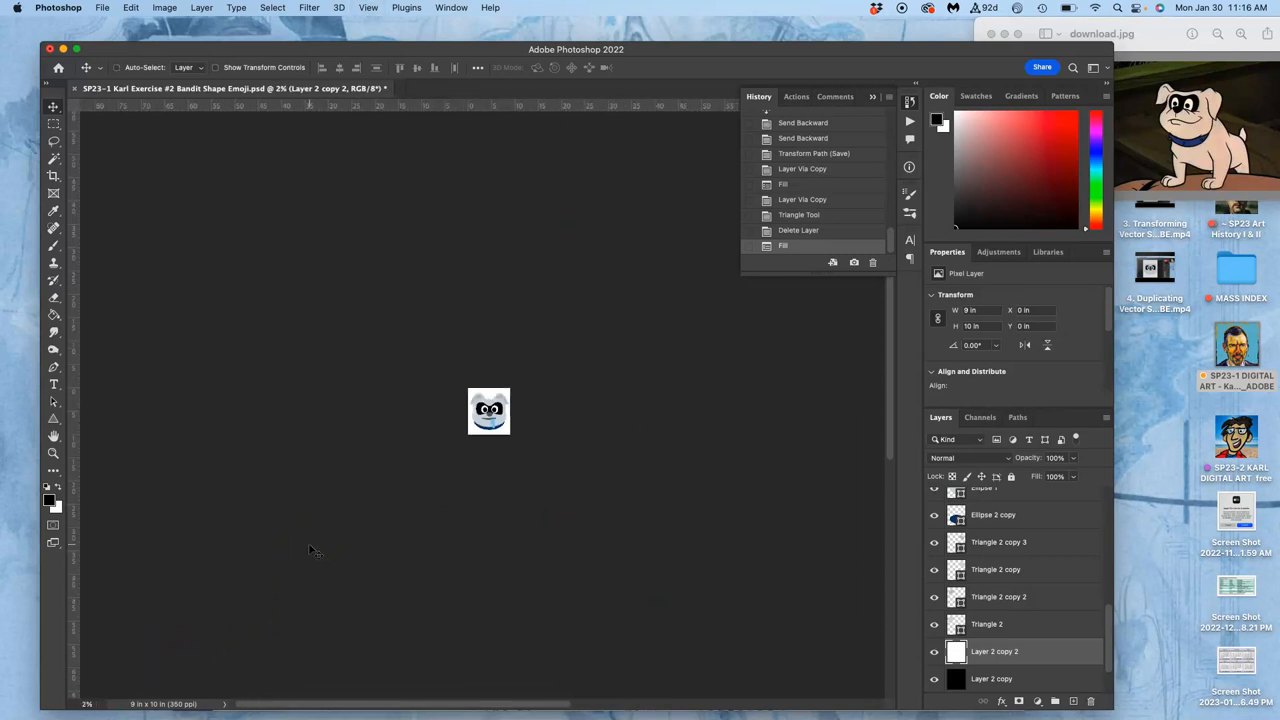
{"action": "key", "text": "super+plus"}
{"action": "key", "text": "super+plus"}
{"action": "key", "text": "super+plus"}
{"action": "key", "text": "super+plus"}
{"action": "key", "text": "super+plus"}
{"action": "key", "text": "super+plus"}
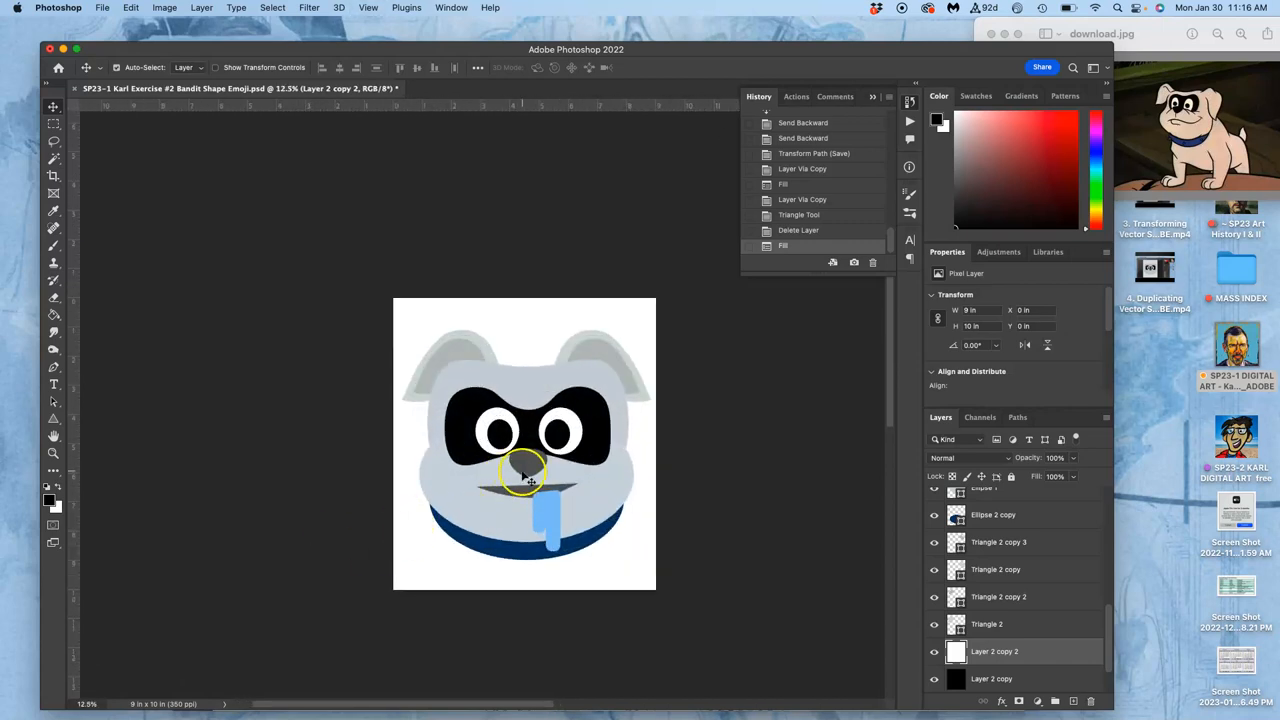
{"action": "scroll", "coordinate": [950, 645], "scroll_direction": "down", "scroll_amount": 2}
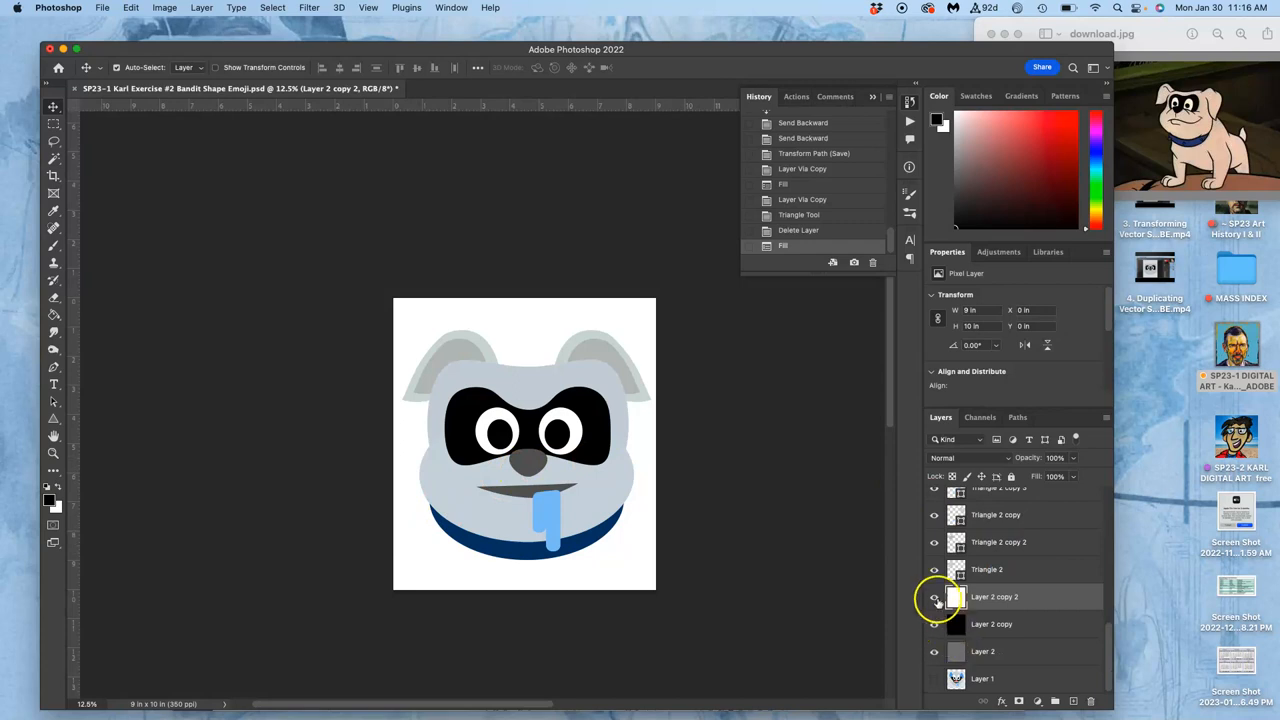
{"action": "left_click", "coordinate": [934, 597]}
{"action": "left_click", "coordinate": [934, 624]}
{"action": "left_click", "coordinate": [934, 652]}
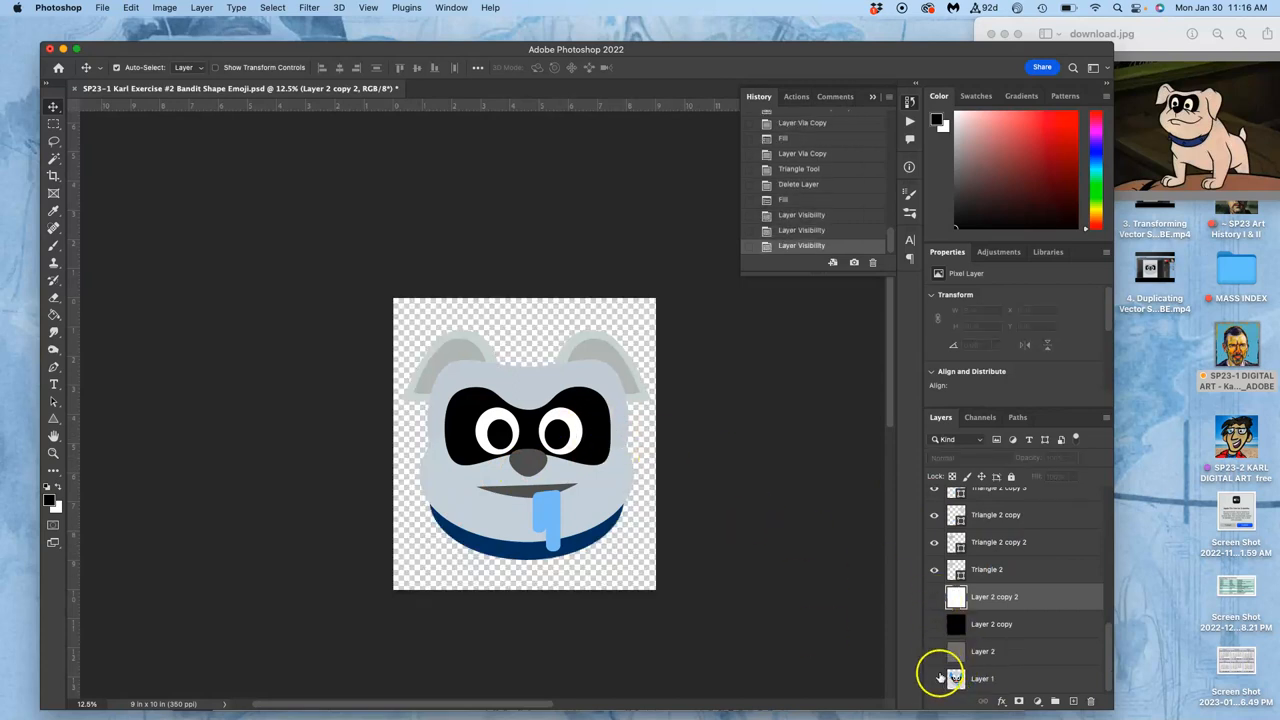
{"action": "left_click", "coordinate": [934, 678]}
{"action": "left_click", "coordinate": [934, 678]}
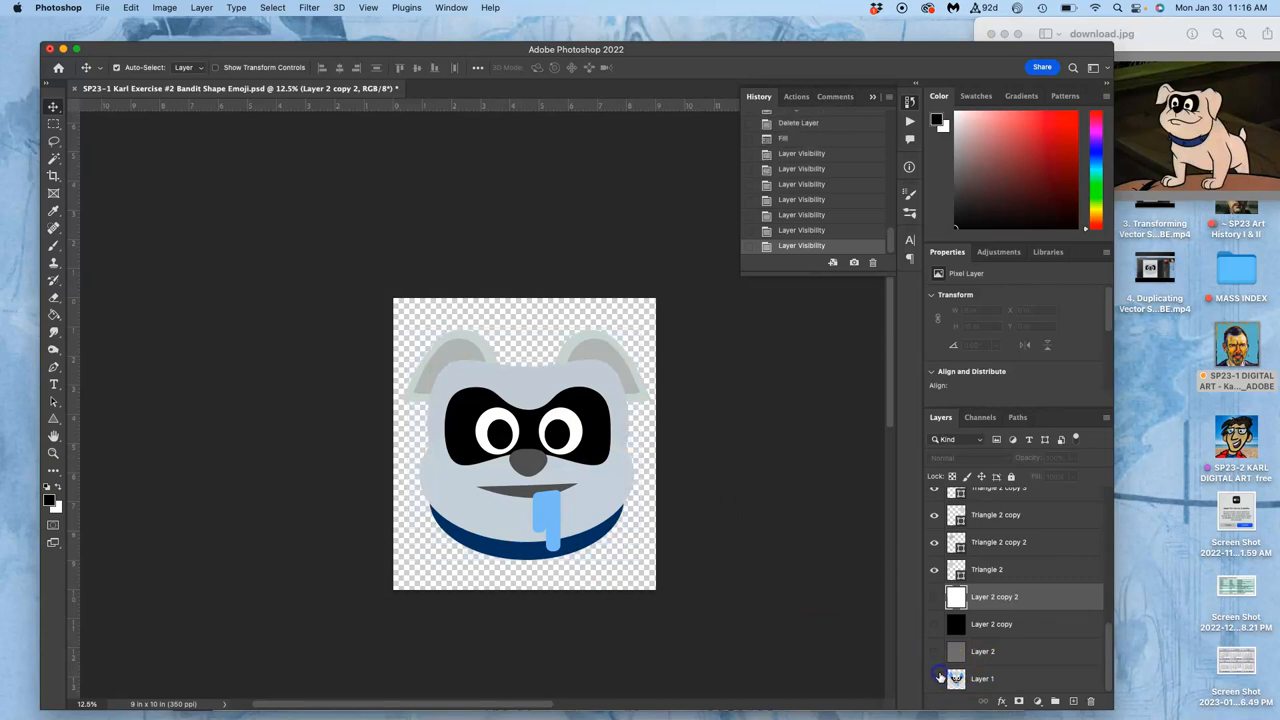
{"action": "scroll", "coordinate": [990, 630], "scroll_direction": "up", "scroll_amount": 5}
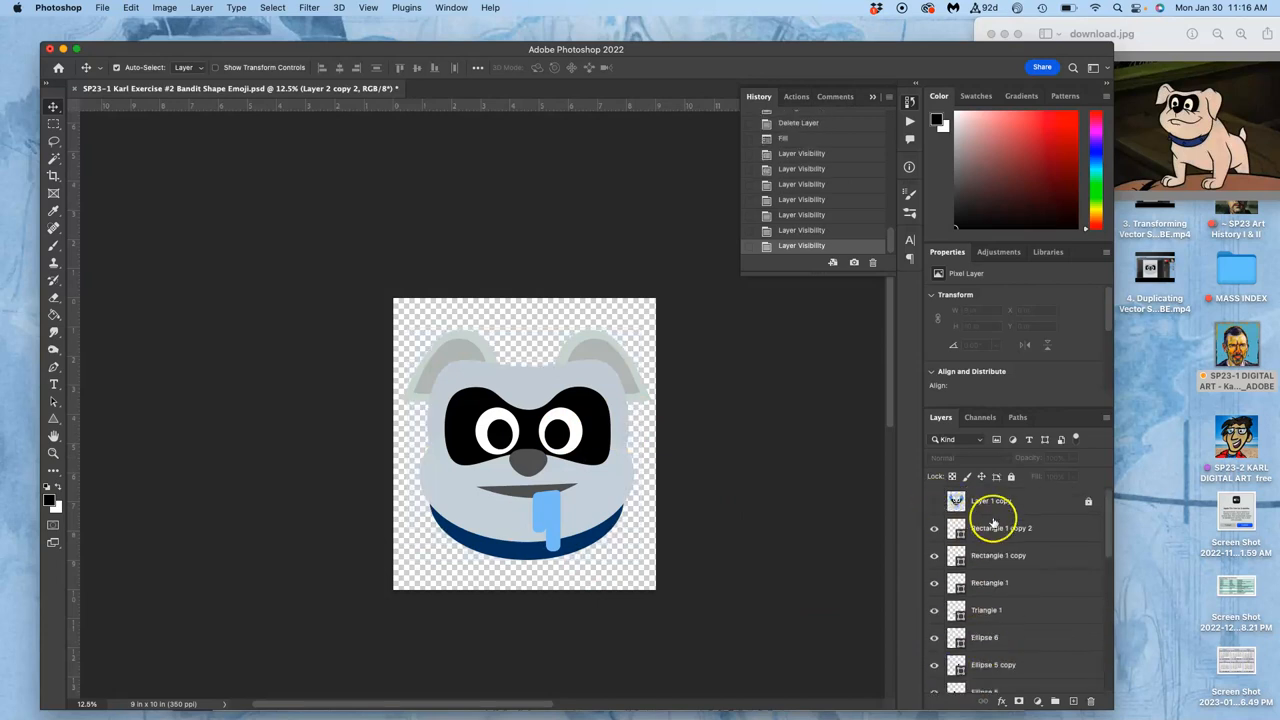
{"action": "left_click", "coordinate": [936, 501]}
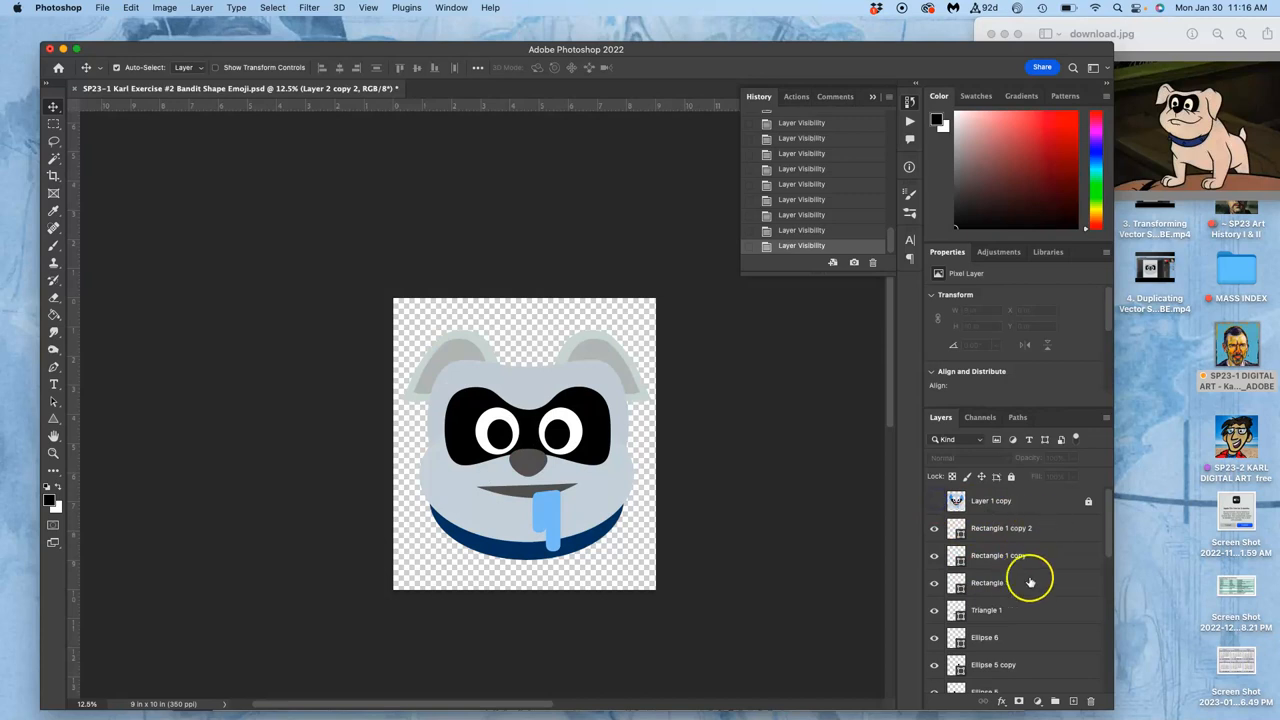
{"action": "scroll", "coordinate": [1000, 570], "scroll_direction": "down", "scroll_amount": 5}
{"action": "scroll", "coordinate": [1001, 569], "scroll_direction": "down", "scroll_amount": 5}
{"action": "scroll", "coordinate": [1005, 590], "scroll_direction": "down", "scroll_amount": 3}
{"action": "left_click", "coordinate": [1023, 630]}
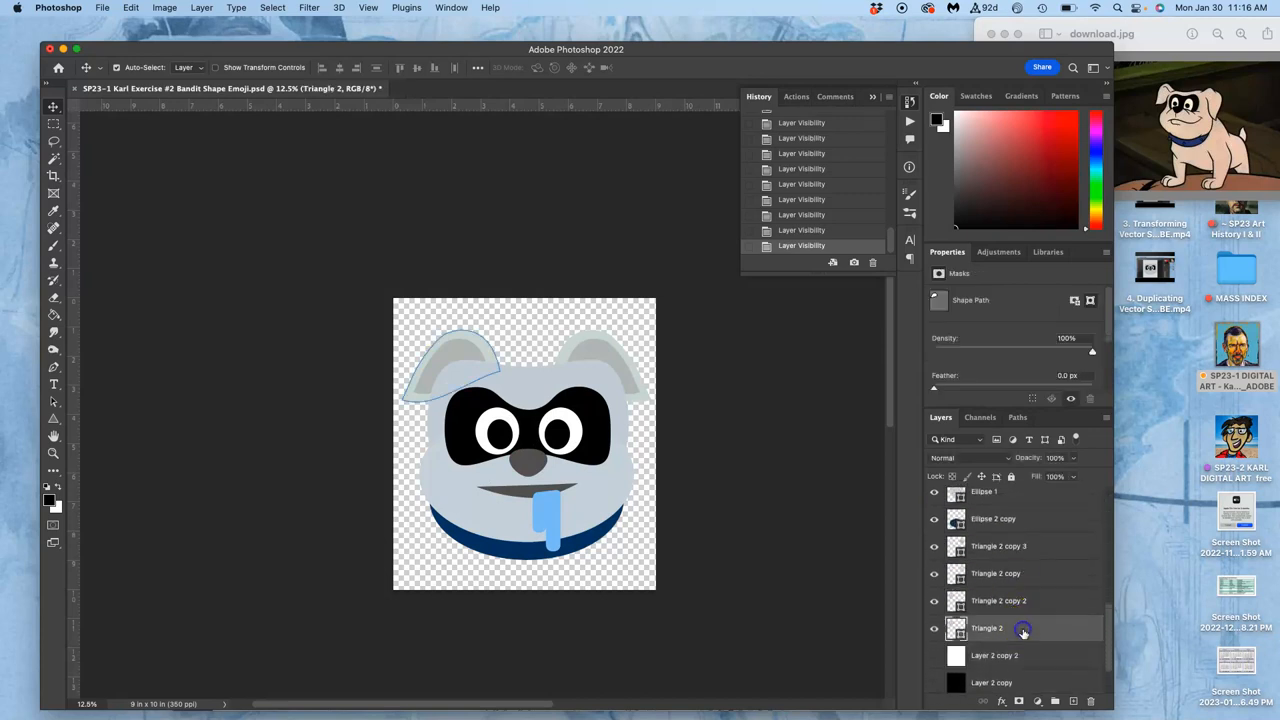
{"action": "scroll", "coordinate": [1052, 575], "scroll_direction": "up", "scroll_amount": 8}
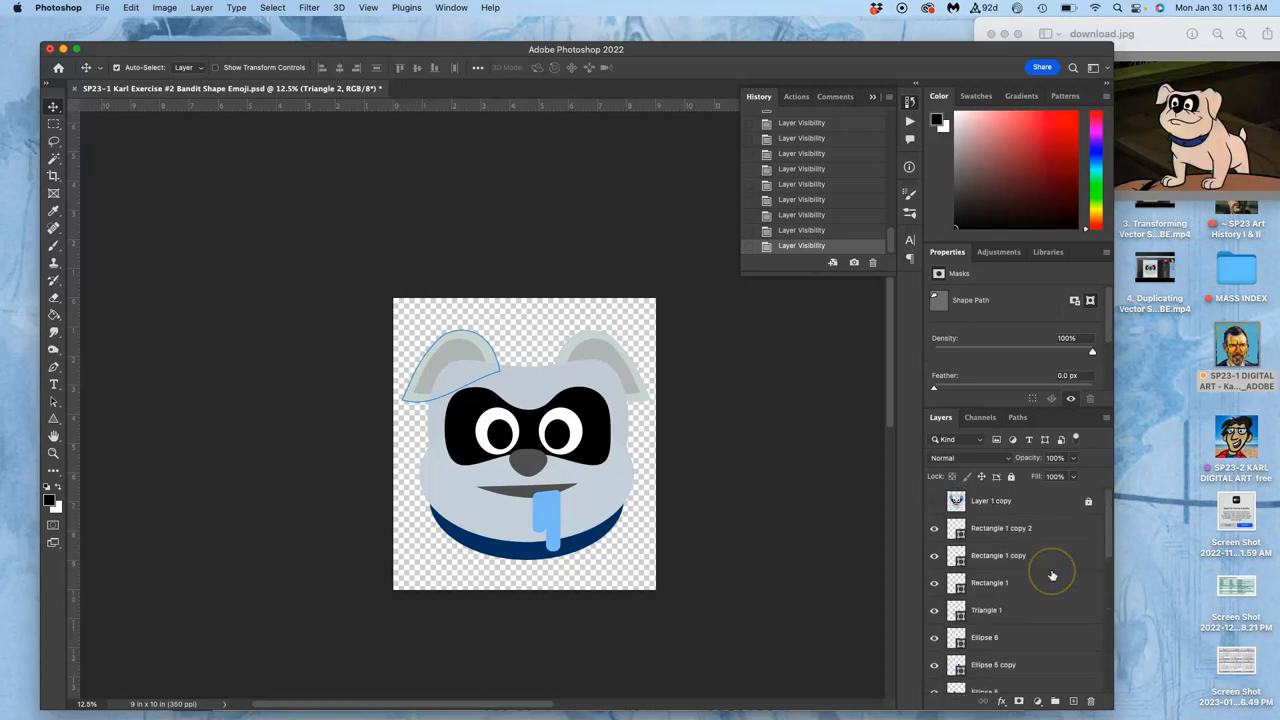
Step: Group the rectangle, triangle and ellipse shape layers into Group 1 and toggle it to verify
{"action": "left_click", "coordinate": [1033, 540], "text": "shift"}
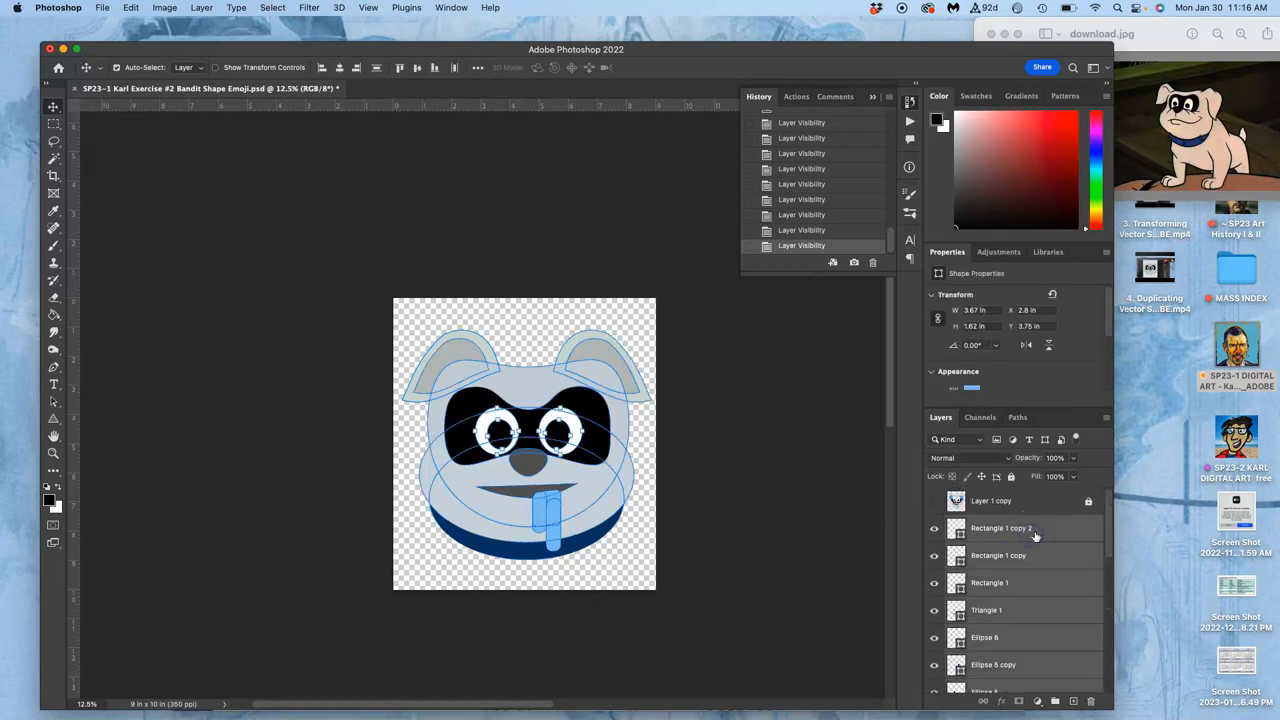
{"action": "left_click", "coordinate": [1057, 701]}
{"action": "left_click", "coordinate": [935, 522]}
{"action": "left_click", "coordinate": [935, 522]}
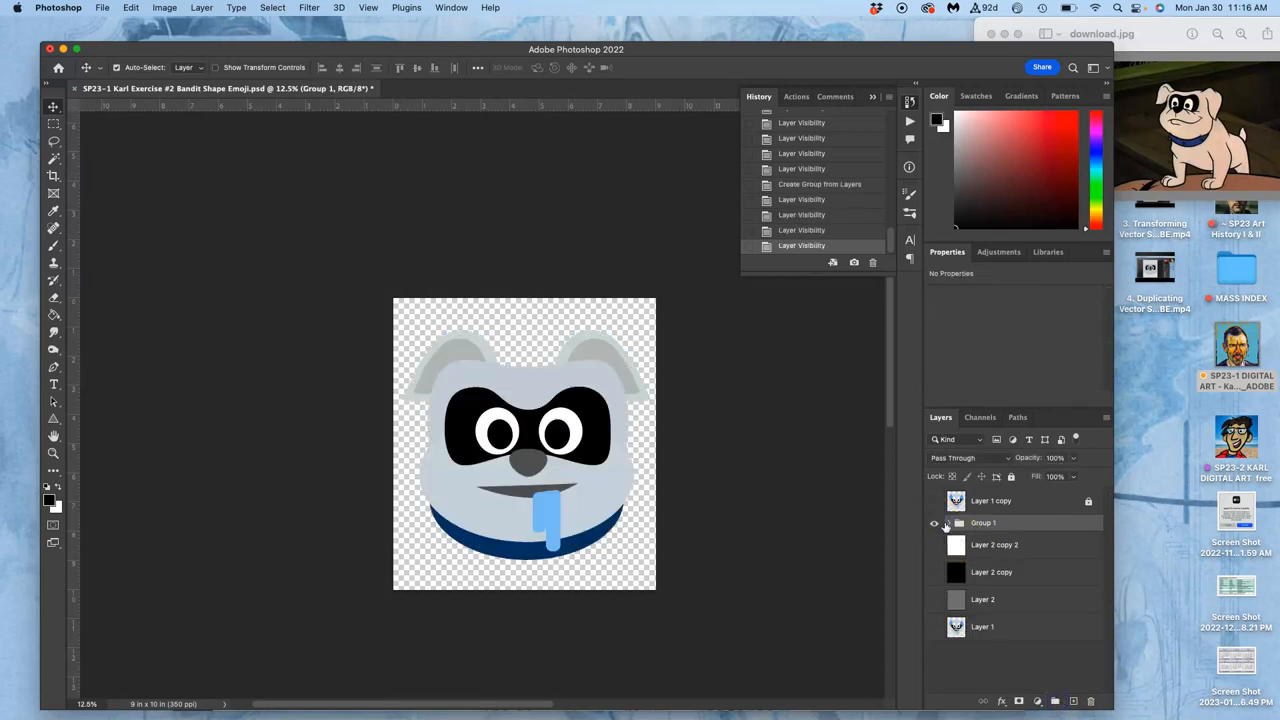
{"action": "left_click", "coordinate": [948, 523]}
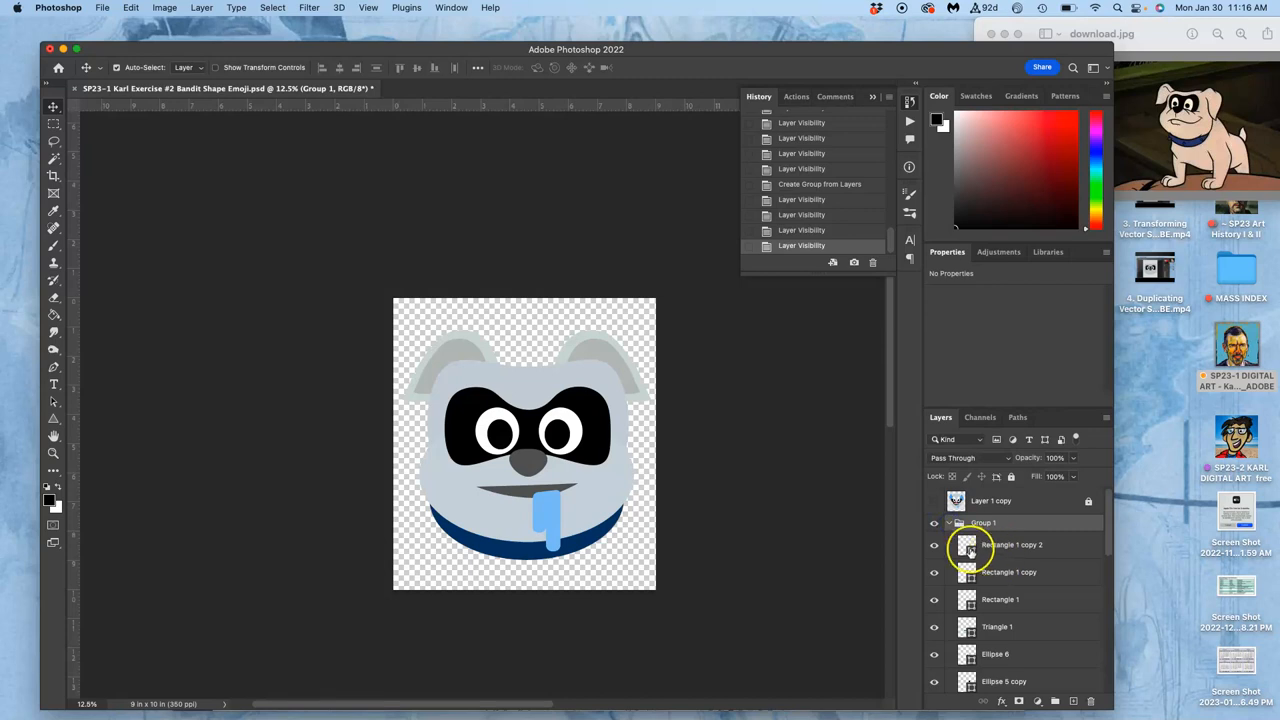
{"action": "scroll", "coordinate": [968, 630], "scroll_direction": "down", "scroll_amount": 3}
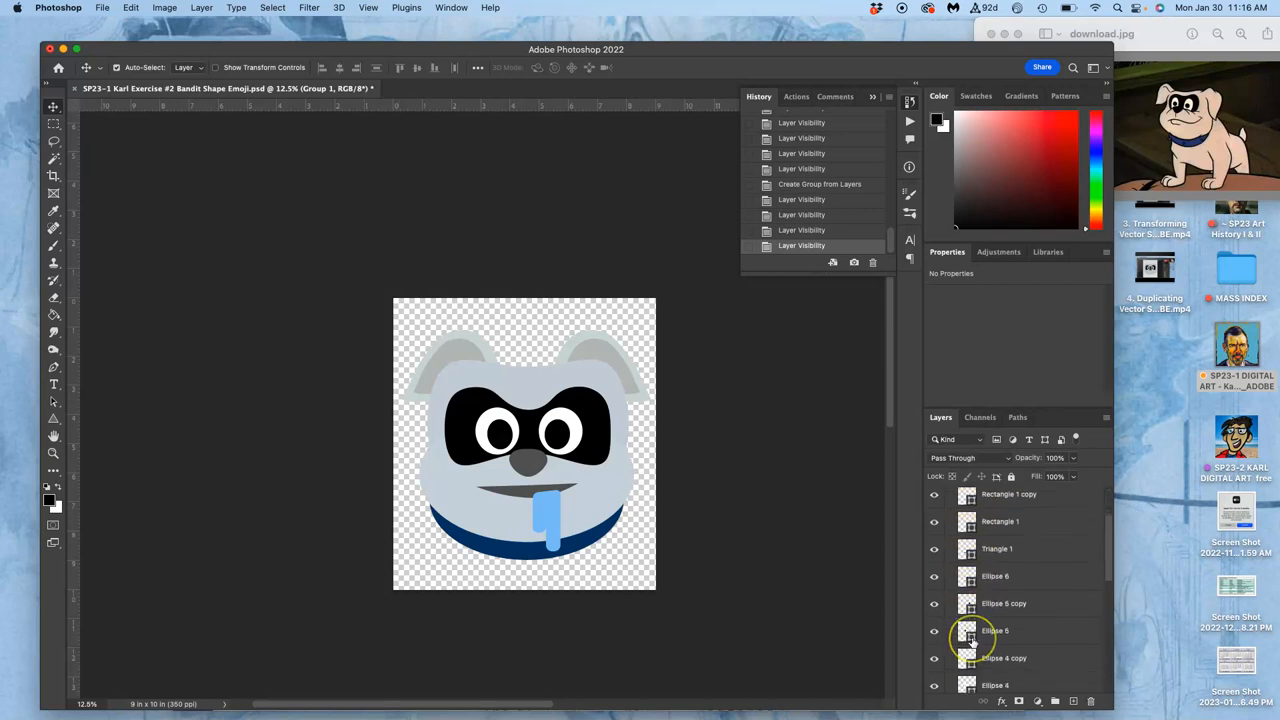
{"action": "scroll", "coordinate": [973, 642], "scroll_direction": "down", "scroll_amount": 5}
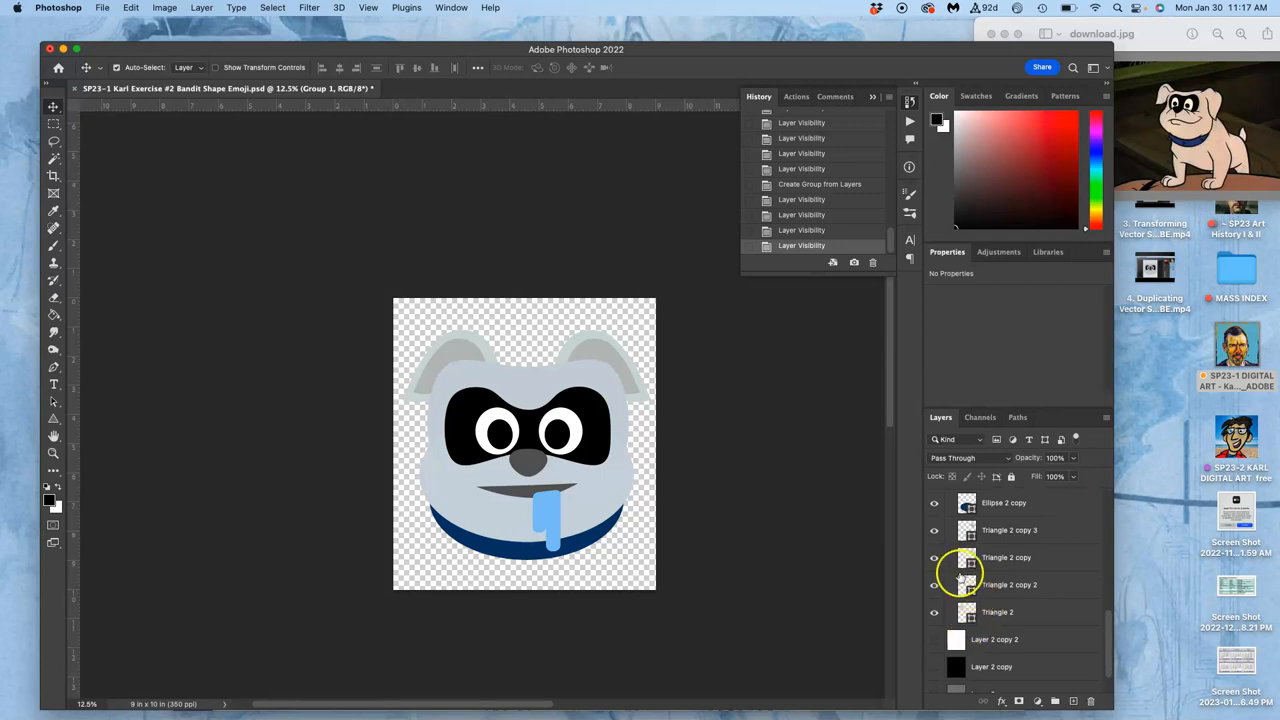
{"action": "scroll", "coordinate": [982, 570], "scroll_direction": "up", "scroll_amount": 5}
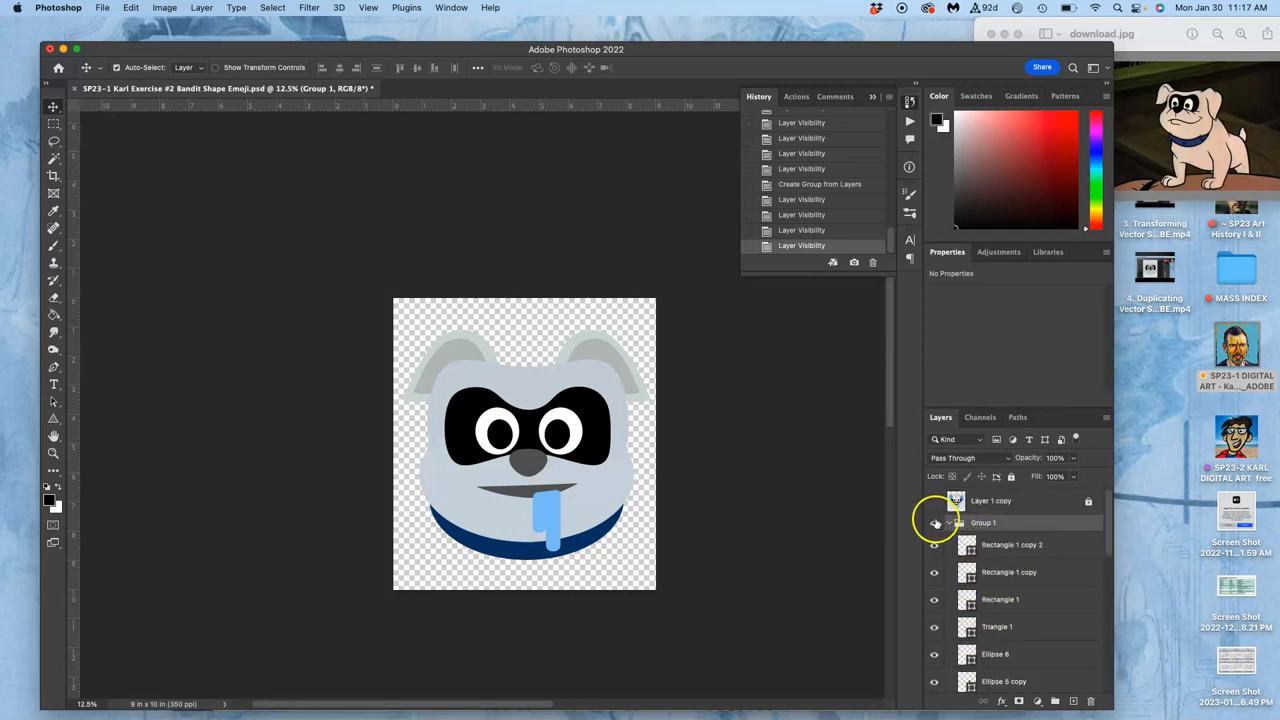
{"action": "left_click", "coordinate": [949, 522]}
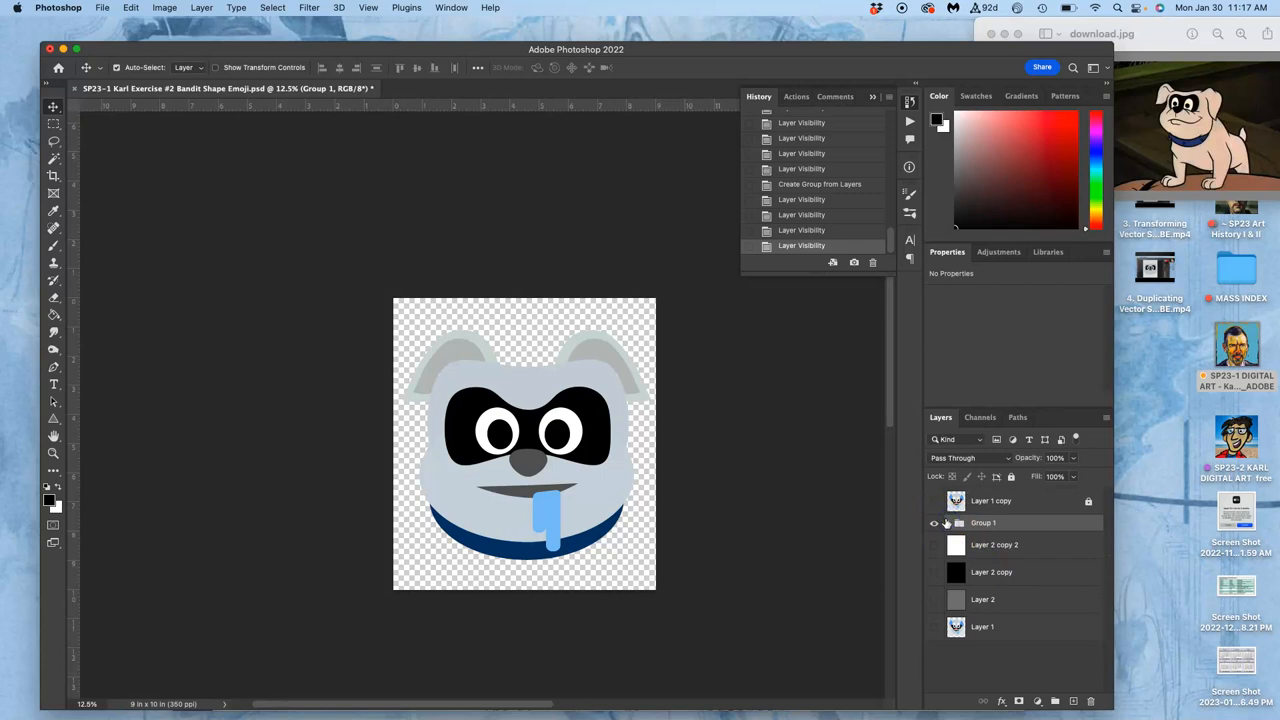
{"action": "left_click", "coordinate": [935, 523]}
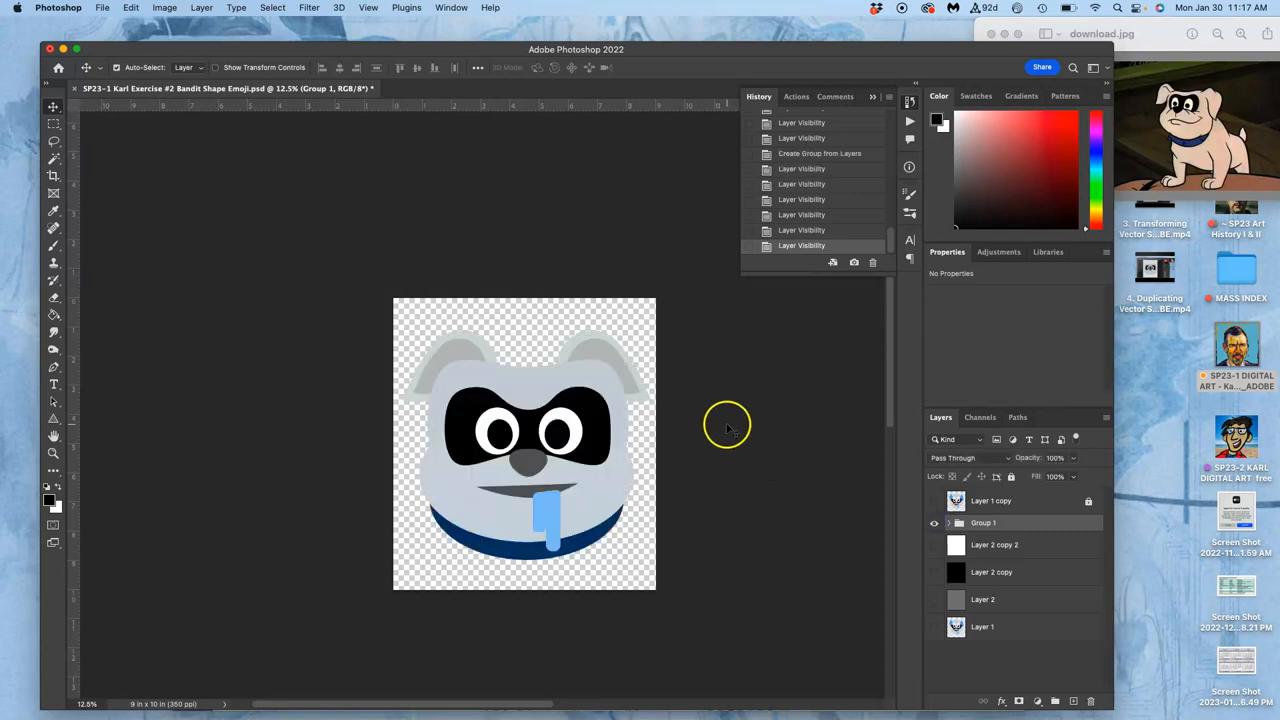
Step: Save the document, then save a PNG copy of the emoji to the desktop
{"action": "key", "text": "super+s"}
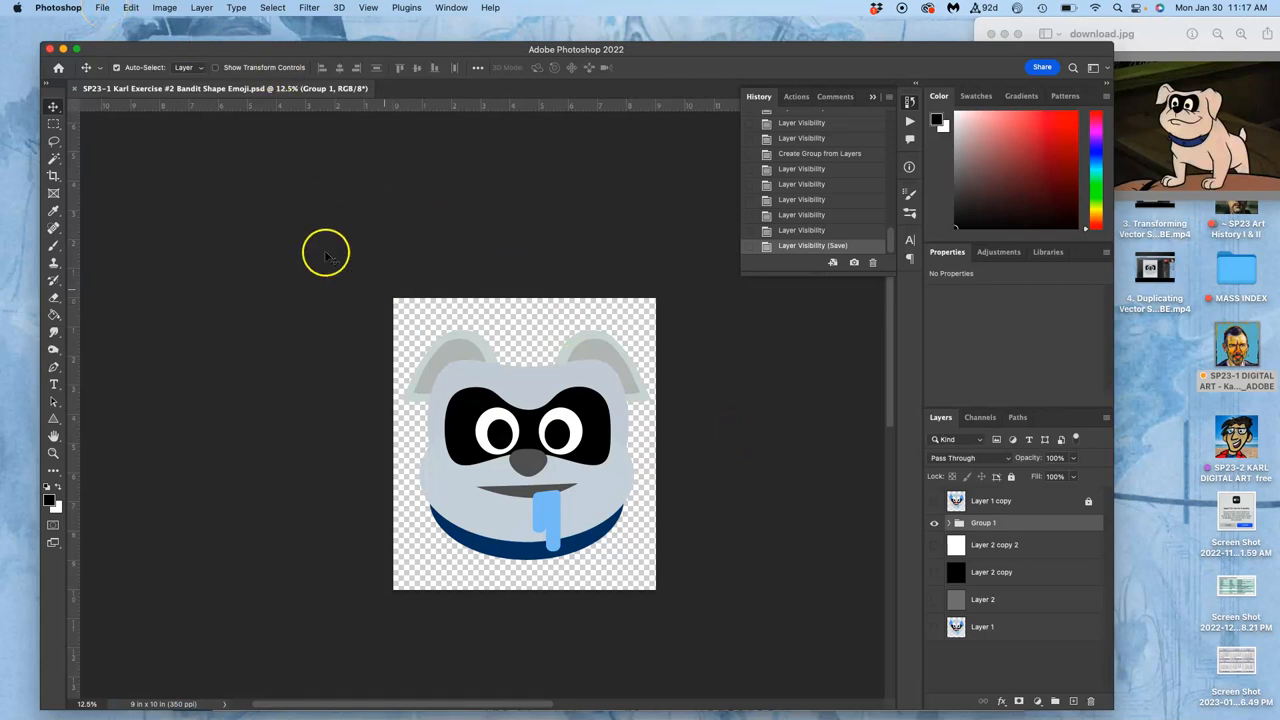
{"action": "left_click", "coordinate": [103, 8]}
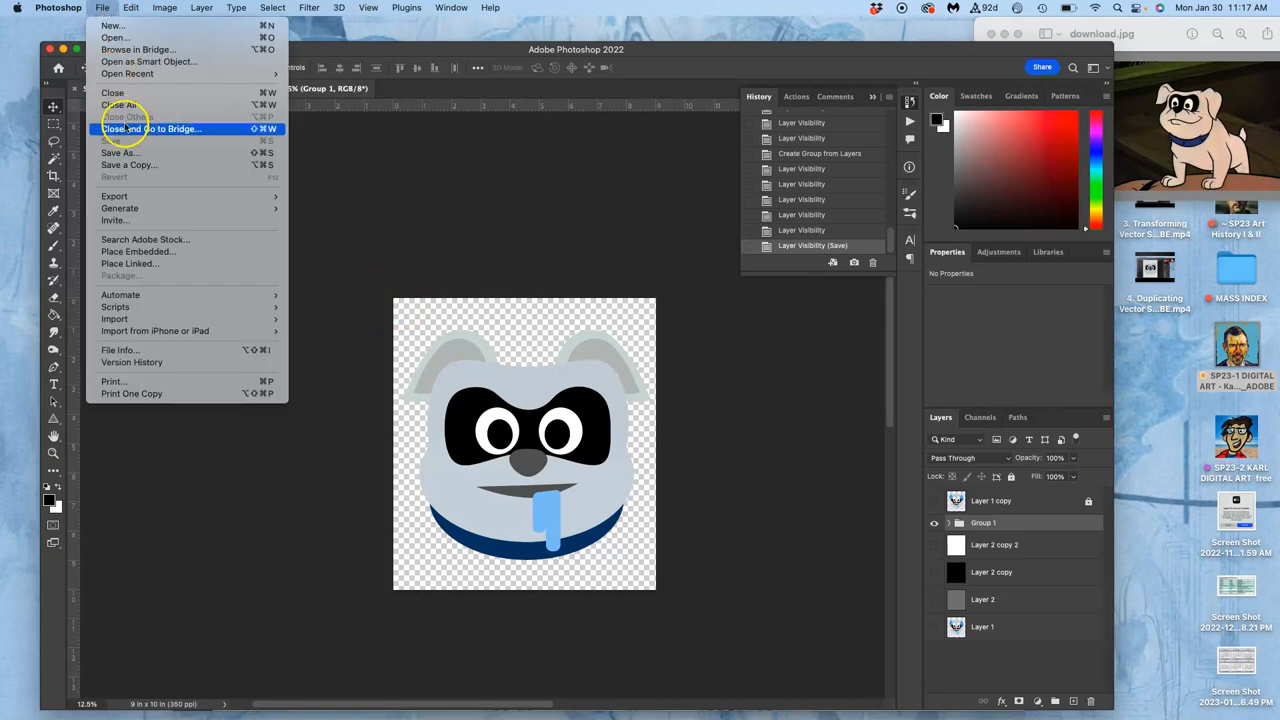
{"action": "left_click", "coordinate": [126, 165]}
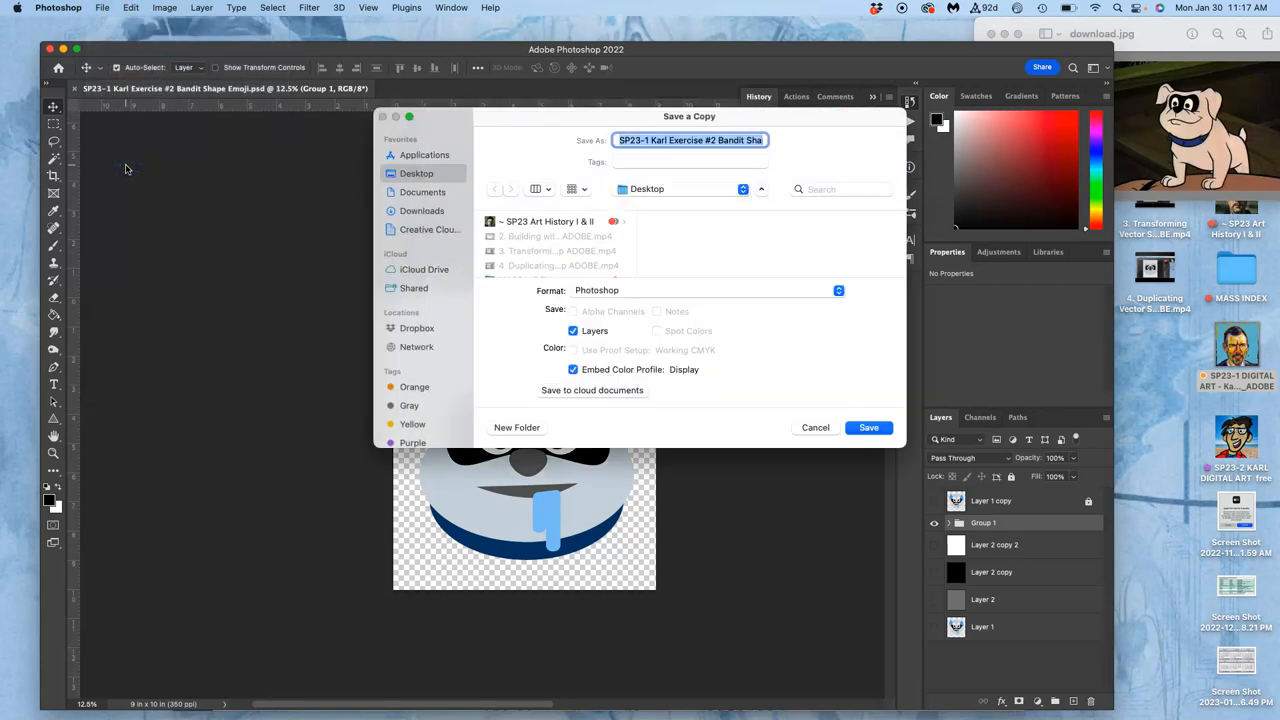
{"action": "left_click", "coordinate": [640, 290]}
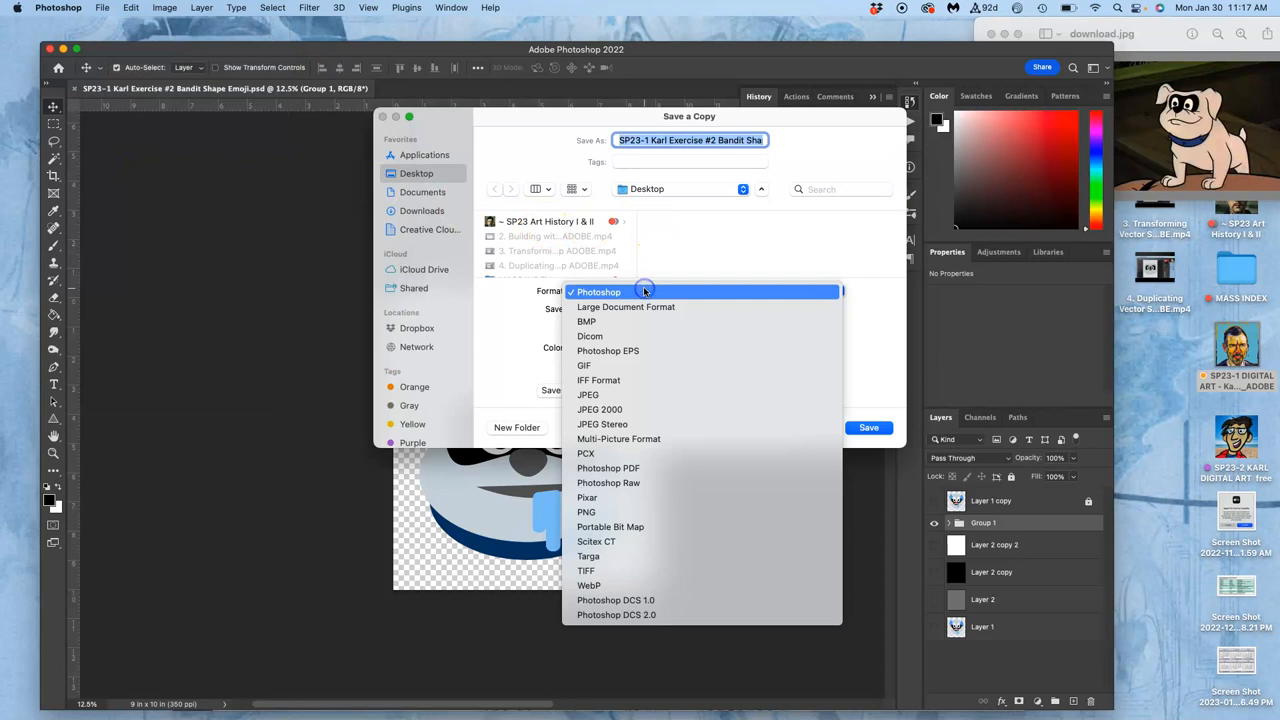
{"action": "left_click", "coordinate": [622, 512]}
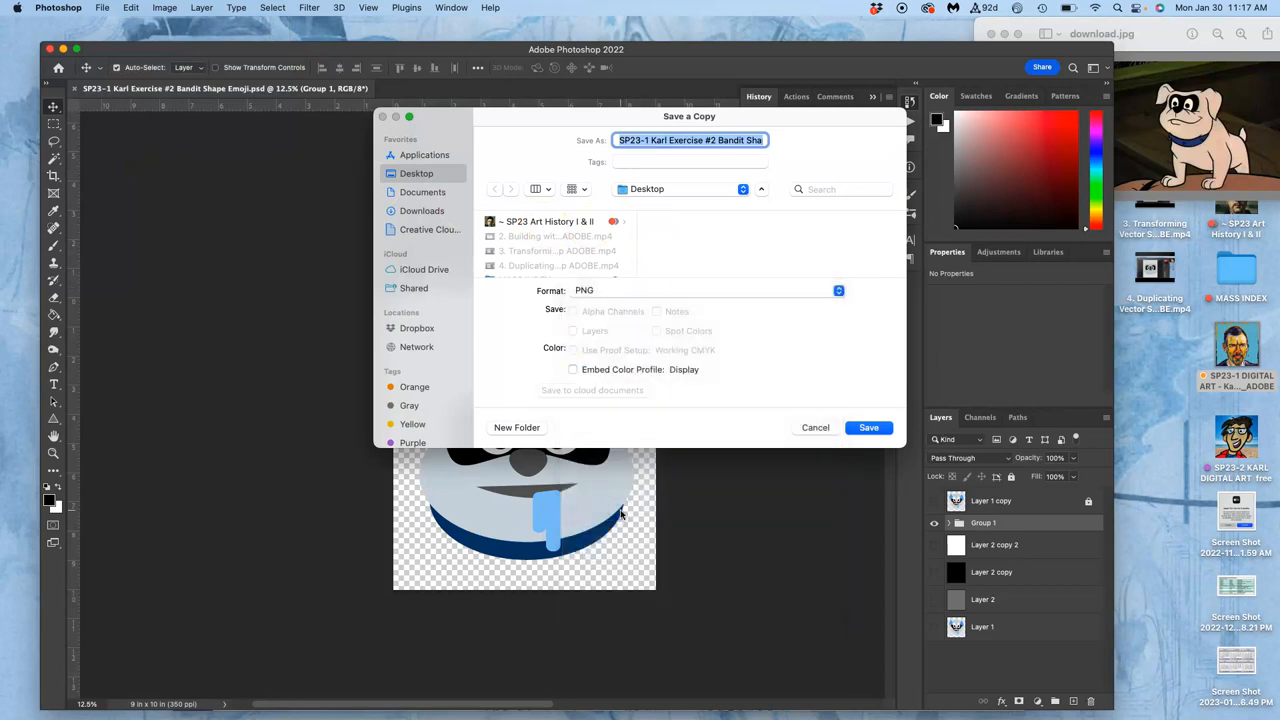
{"action": "left_click", "coordinate": [870, 428]}
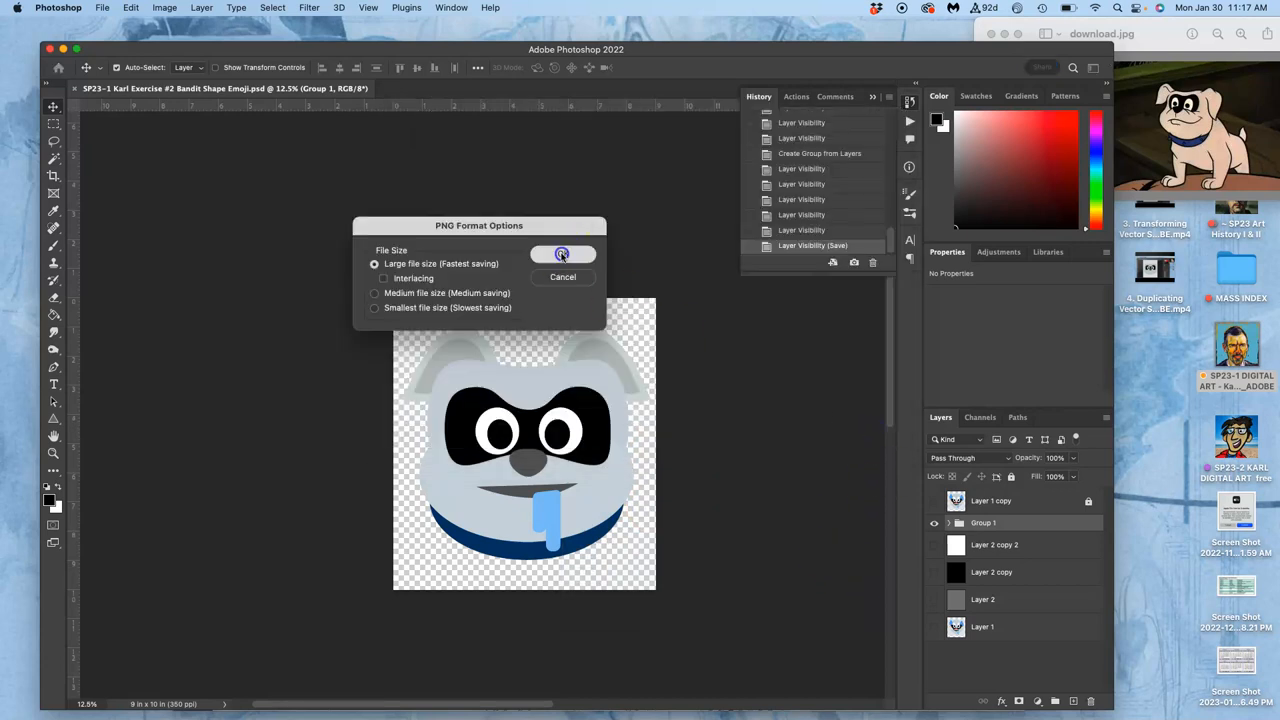
{"action": "left_click", "coordinate": [568, 250]}
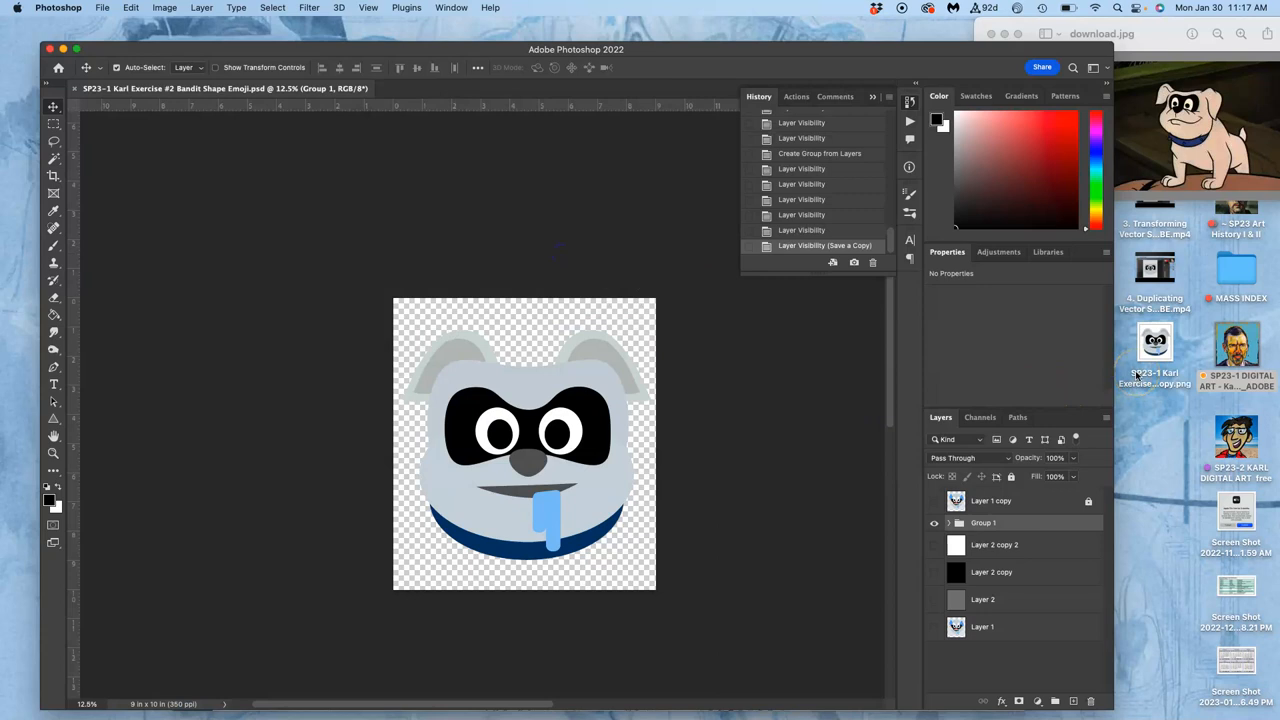
{"action": "left_click", "coordinate": [1137, 375]}
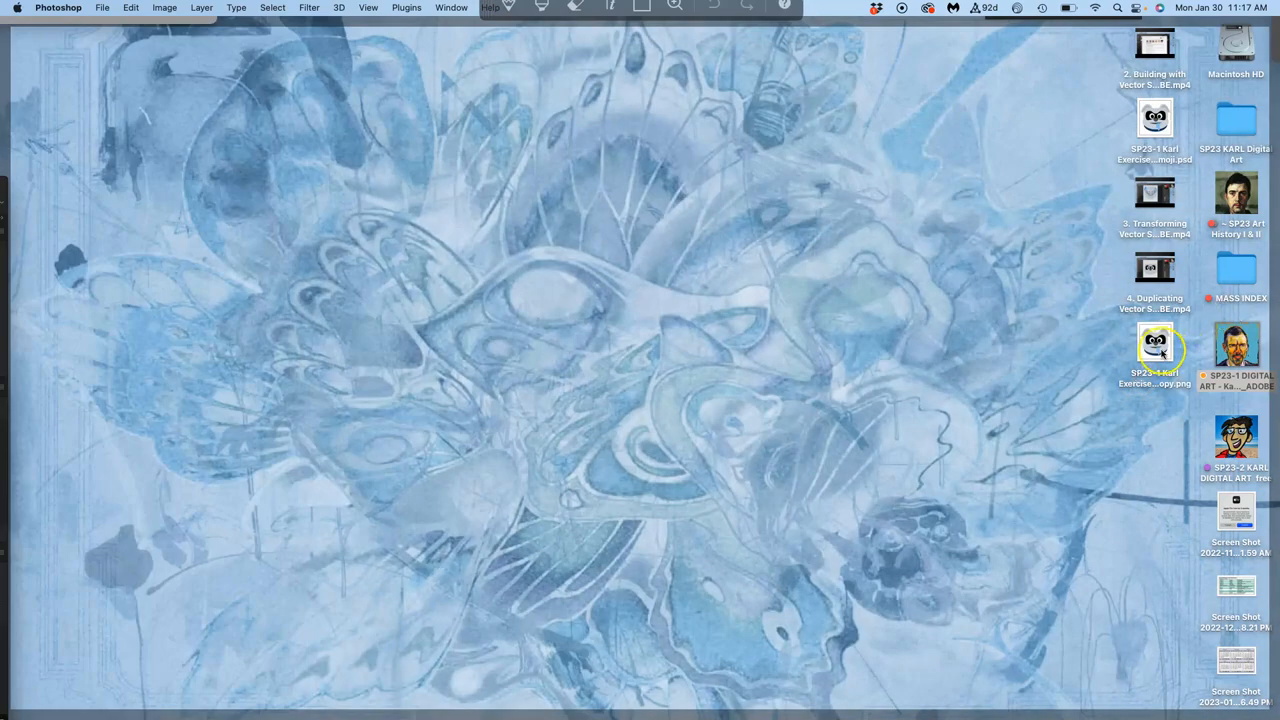
{"action": "left_click", "coordinate": [1160, 348]}
{"action": "left_click_drag", "start_coordinate": [560, 252], "coordinate": [603, 252]}
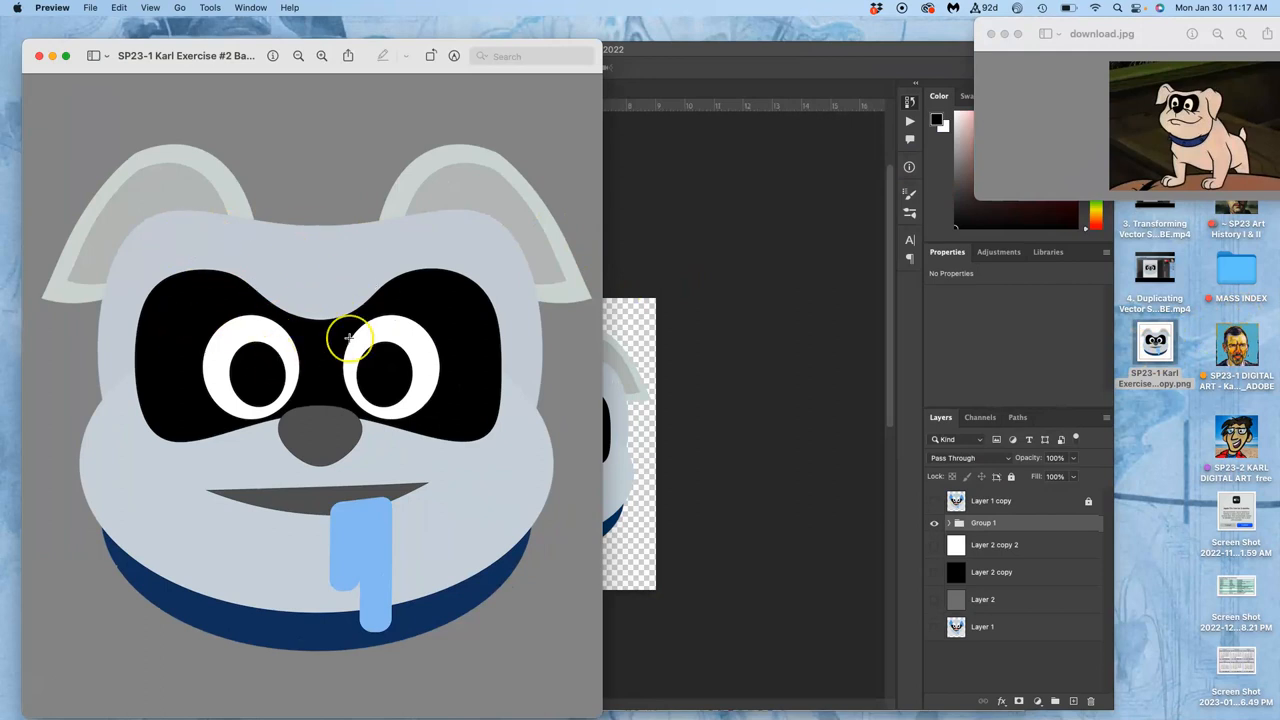
{"action": "left_click", "coordinate": [40, 56]}
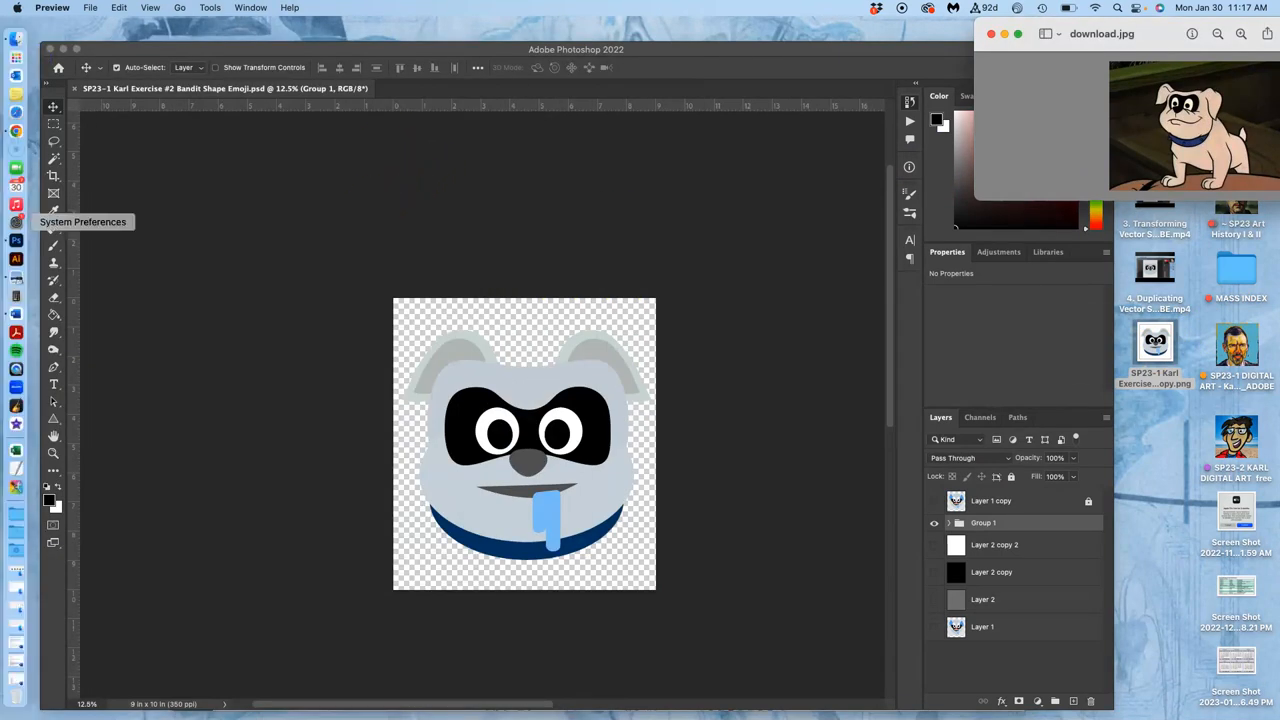
Step: Start a reply on the Canvas discussion with the author's name on its first line
{"action": "left_click", "coordinate": [16, 130]}
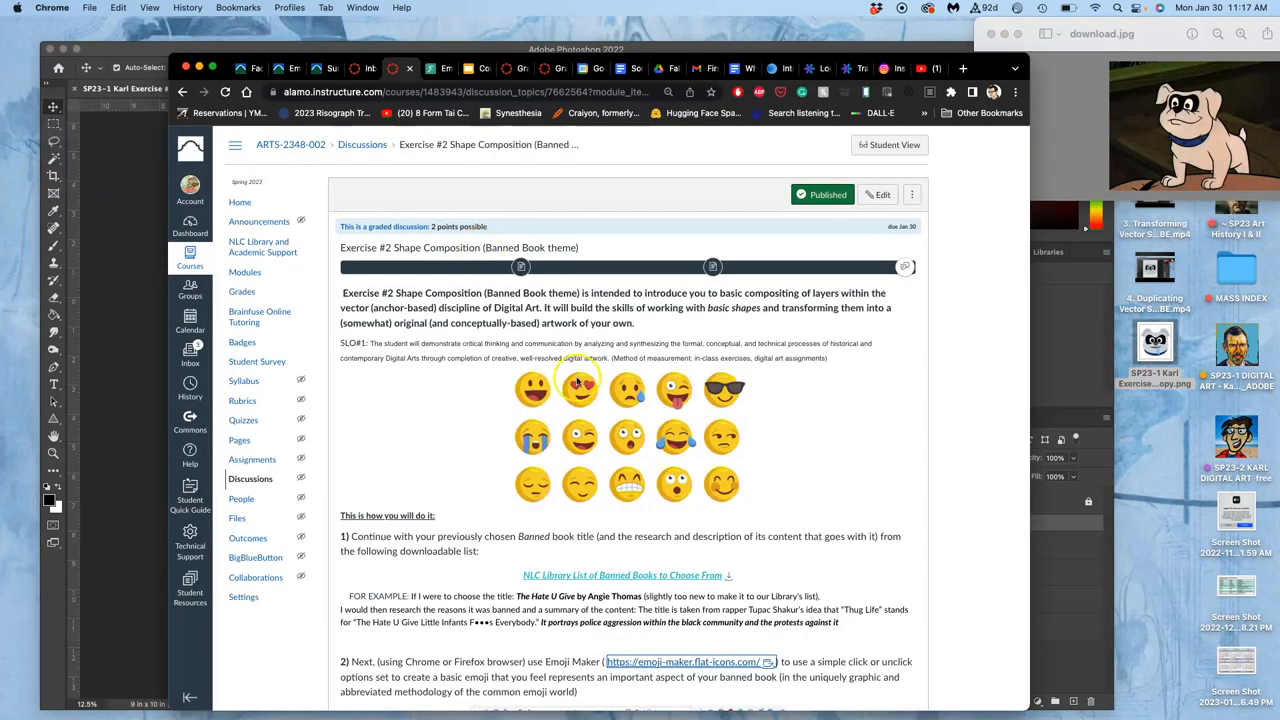
{"action": "scroll", "coordinate": [576, 381], "scroll_direction": "down", "scroll_amount": 2}
{"action": "scroll", "coordinate": [576, 381], "scroll_direction": "up", "scroll_amount": 1}
{"action": "scroll", "coordinate": [497, 355], "scroll_direction": "down", "scroll_amount": 10}
{"action": "scroll", "coordinate": [497, 355], "scroll_direction": "down", "scroll_amount": 8}
{"action": "scroll", "coordinate": [497, 355], "scroll_direction": "down", "scroll_amount": 8}
{"action": "scroll", "coordinate": [497, 355], "scroll_direction": "down", "scroll_amount": 8}
{"action": "scroll", "coordinate": [497, 355], "scroll_direction": "down", "scroll_amount": 8}
{"action": "scroll", "coordinate": [492, 355], "scroll_direction": "down", "scroll_amount": 8}
{"action": "scroll", "coordinate": [492, 355], "scroll_direction": "down", "scroll_amount": 10}
{"action": "scroll", "coordinate": [492, 355], "scroll_direction": "up", "scroll_amount": 1}
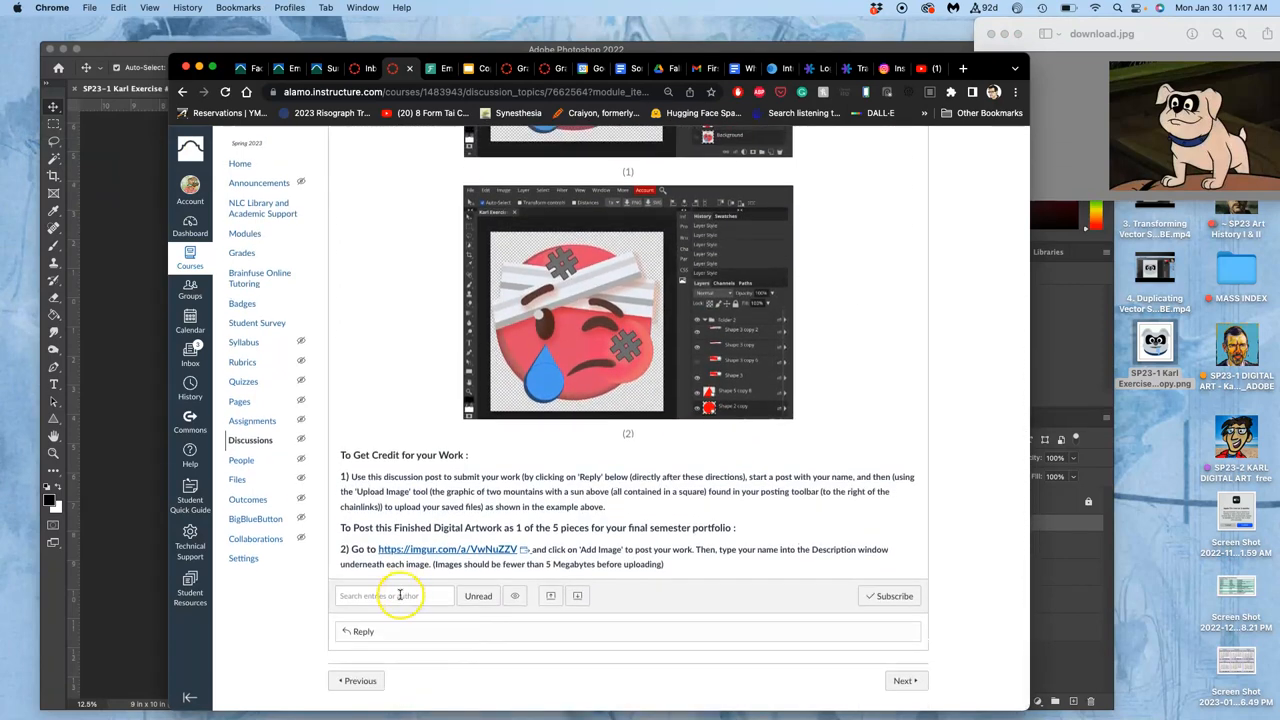
{"action": "left_click", "coordinate": [381, 631]}
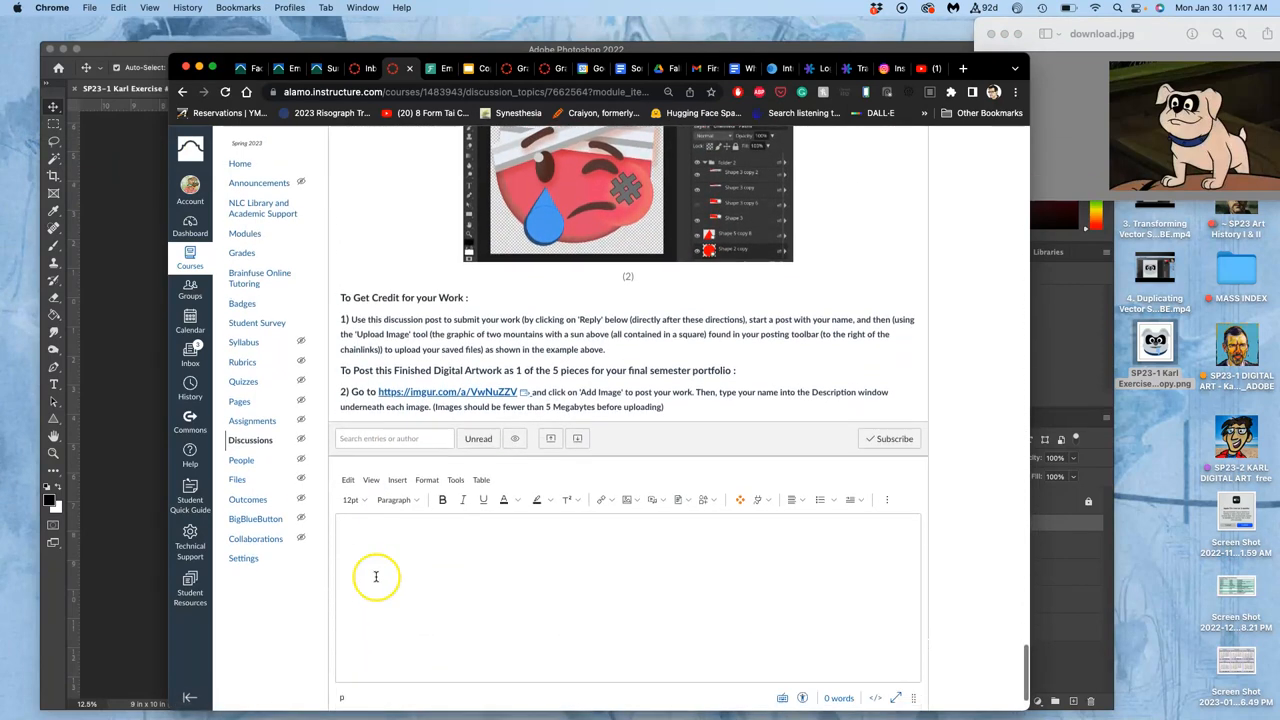
{"action": "left_click", "coordinate": [372, 549]}
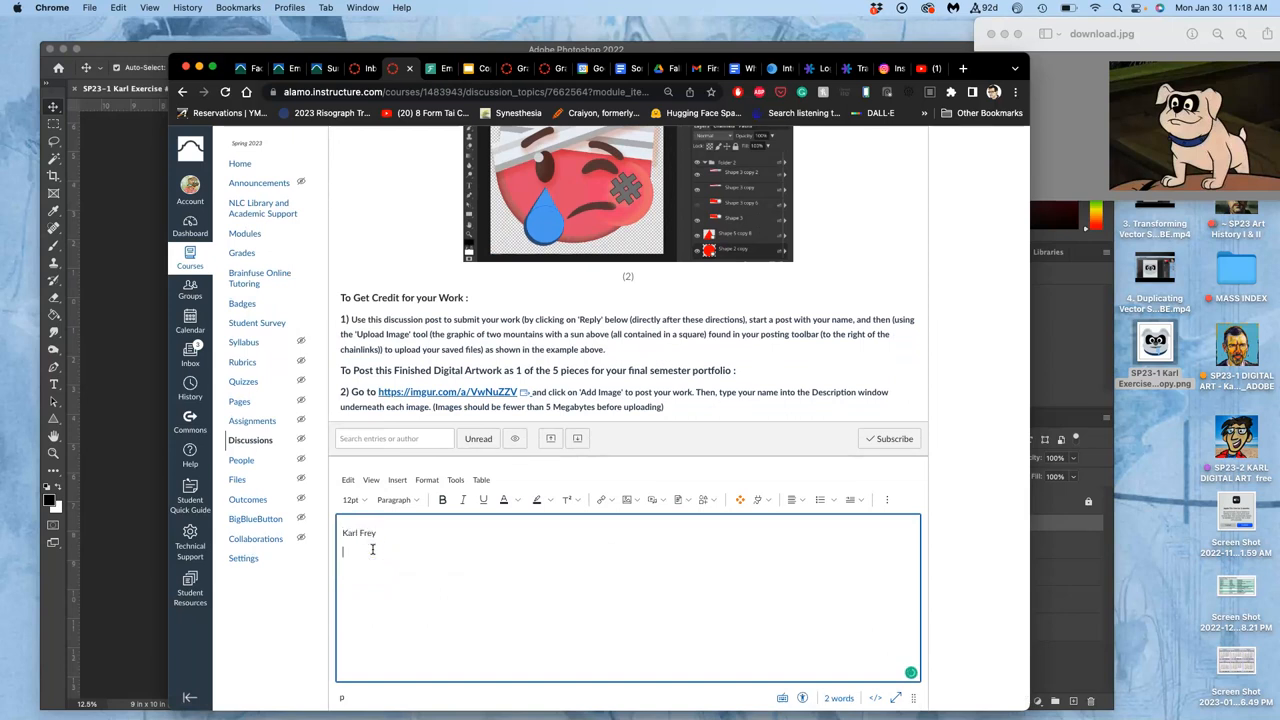
{"action": "key", "text": "super+plus"}
{"action": "key", "text": "super+plus"}
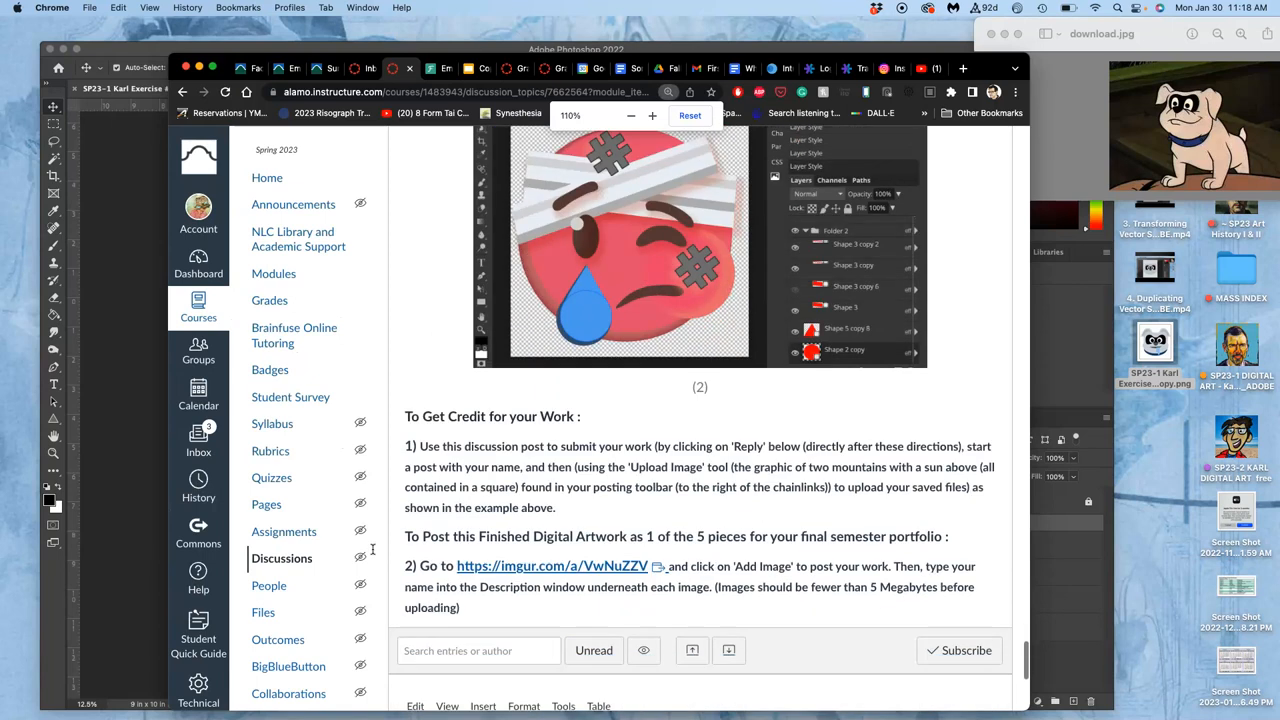
{"action": "left_click", "coordinate": [432, 352]}
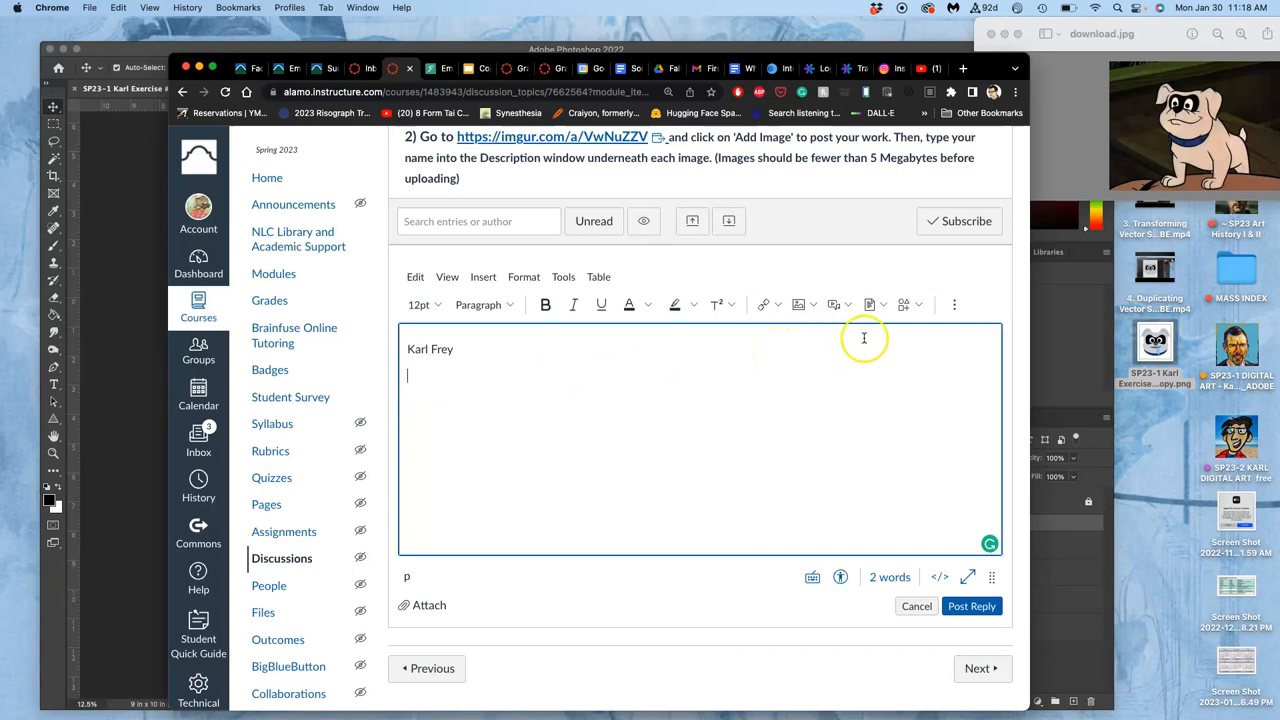
Step: Upload the emoji PNG into the reply, shrink it, and post the reply
{"action": "left_click", "coordinate": [799, 305]}
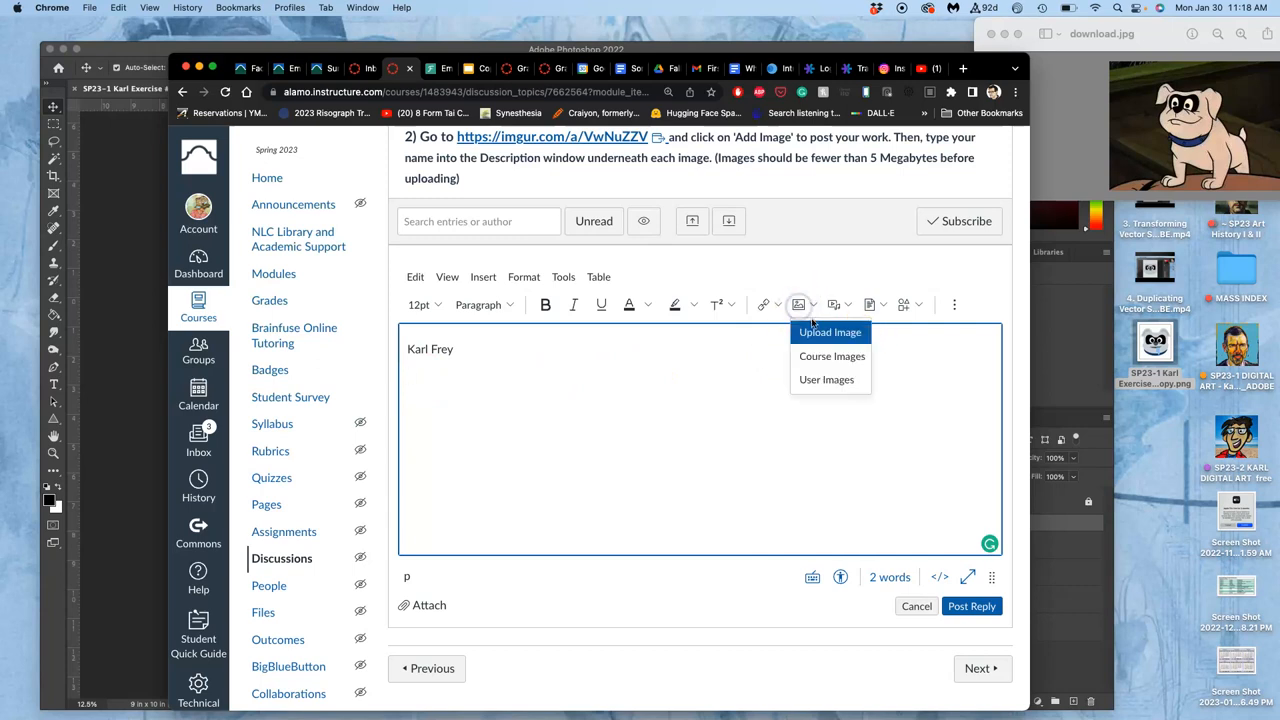
{"action": "left_click", "coordinate": [810, 336]}
{"action": "left_click_drag", "start_coordinate": [1155, 345], "coordinate": [583, 362]}
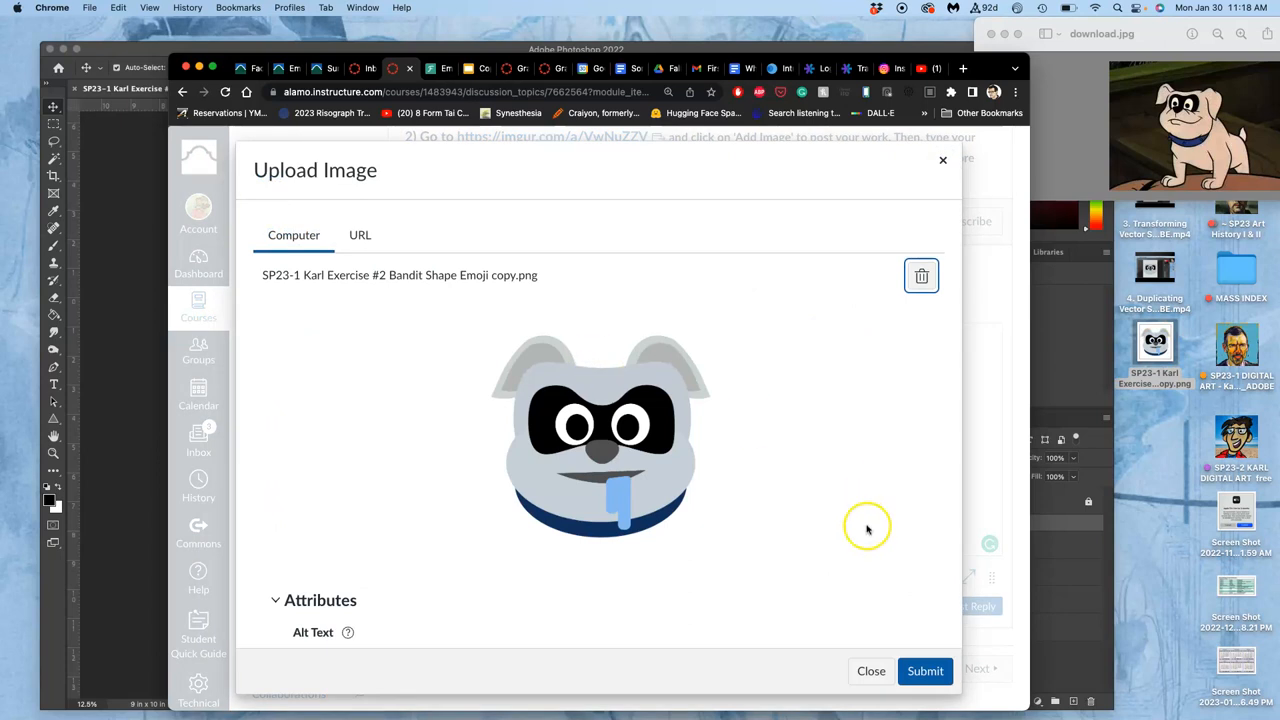
{"action": "left_click", "coordinate": [925, 671]}
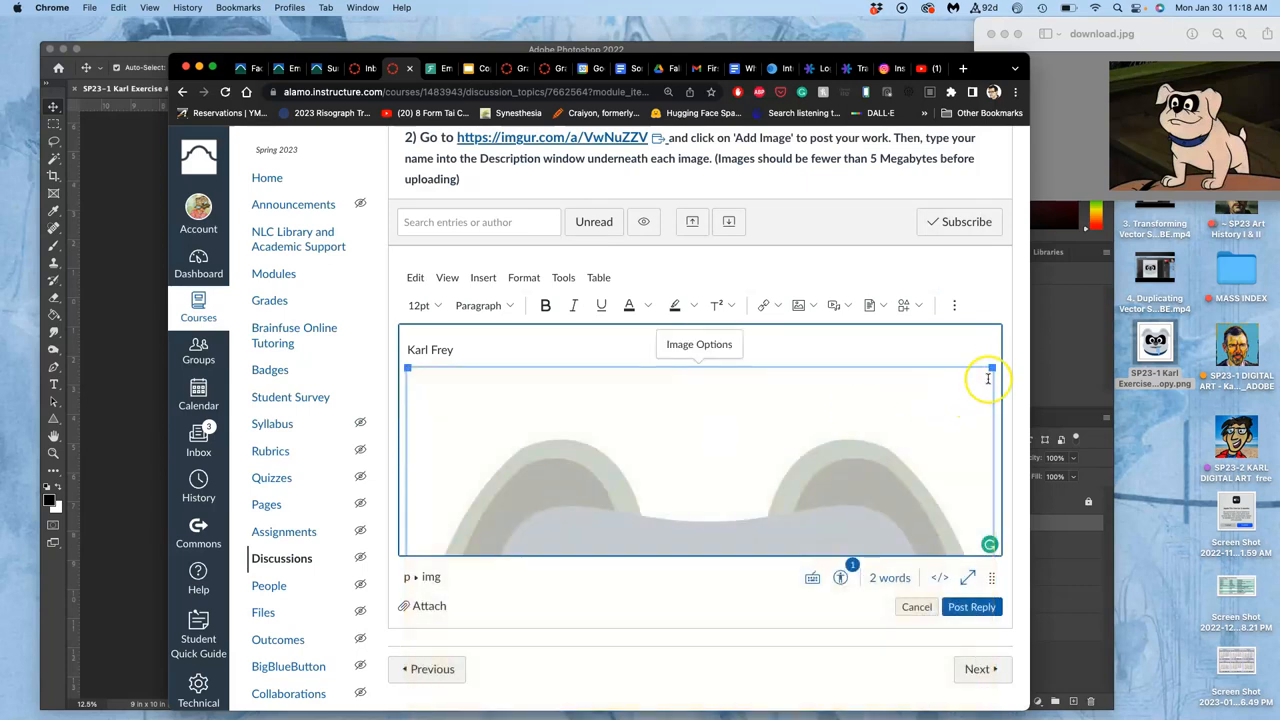
{"action": "left_click_drag", "start_coordinate": [992, 368], "coordinate": [657, 381]}
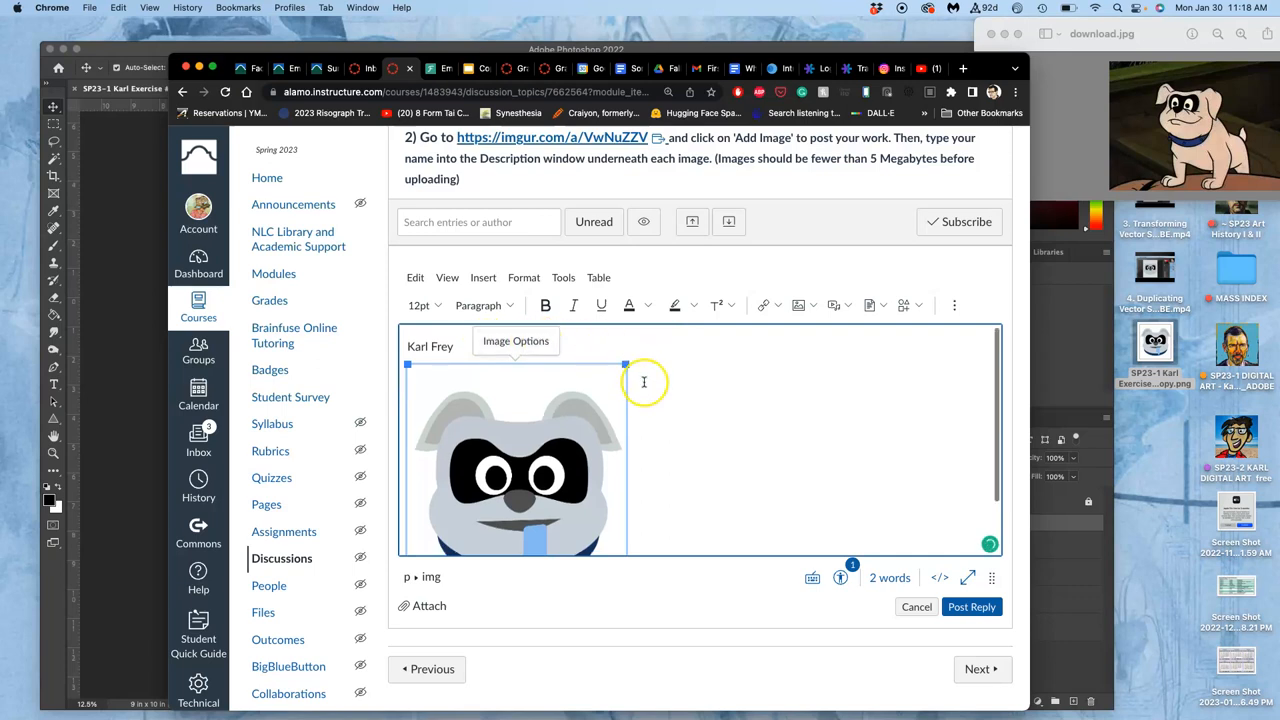
{"action": "scroll", "coordinate": [645, 380], "scroll_direction": "down", "scroll_amount": 1}
{"action": "left_click", "coordinate": [970, 607]}
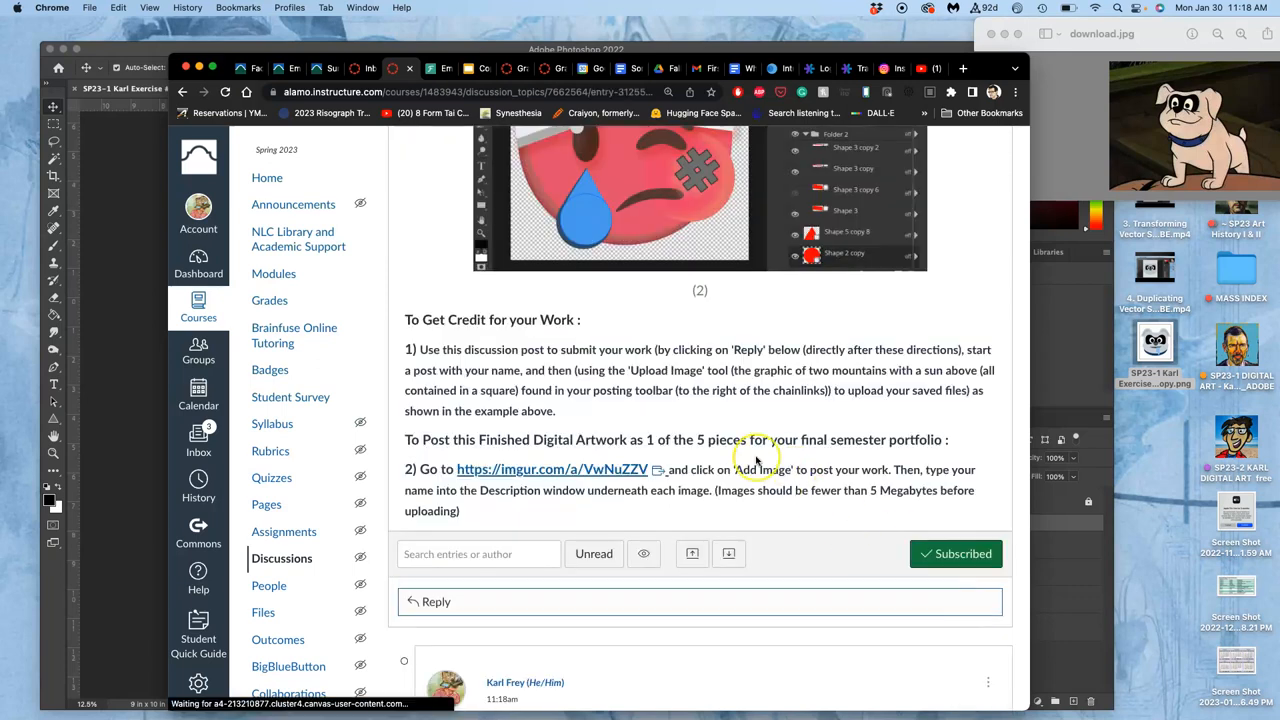
{"action": "scroll", "coordinate": [757, 461], "scroll_direction": "down", "scroll_amount": 3}
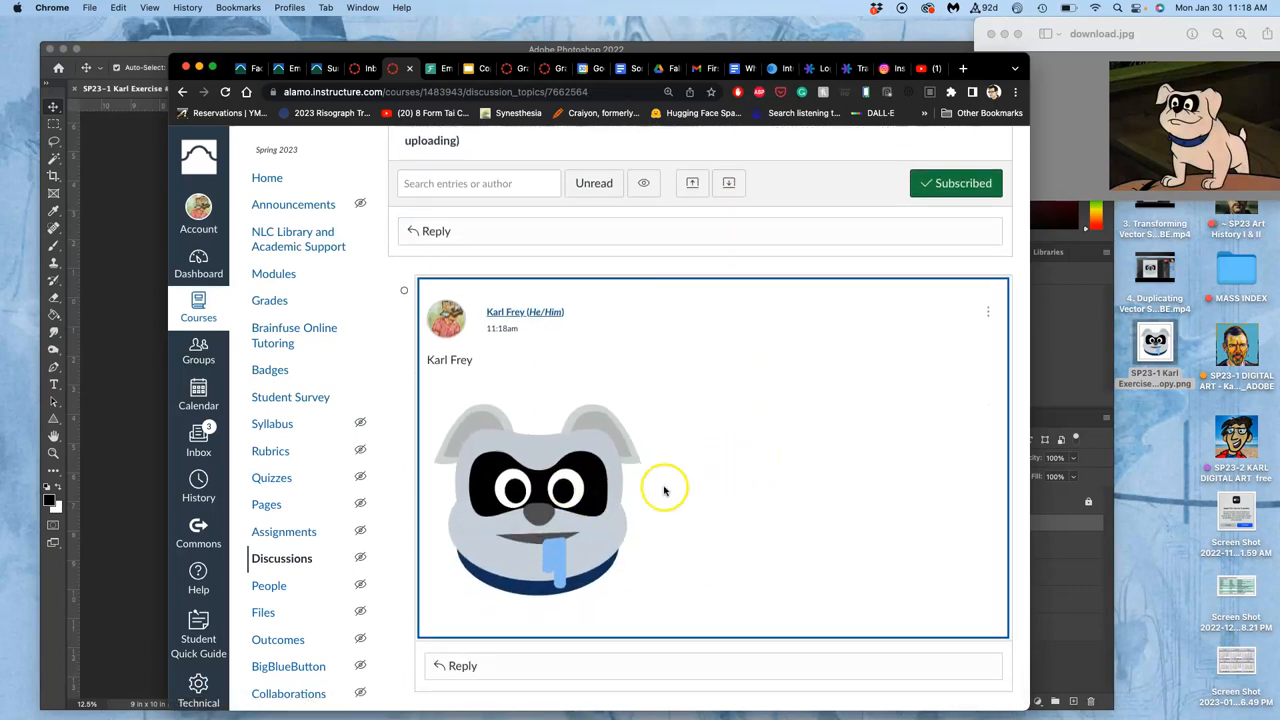
{"action": "scroll", "coordinate": [635, 428], "scroll_direction": "up", "scroll_amount": 5}
{"action": "scroll", "coordinate": [635, 428], "scroll_direction": "up", "scroll_amount": 5}
{"action": "scroll", "coordinate": [635, 428], "scroll_direction": "up", "scroll_amount": 5}
{"action": "scroll", "coordinate": [635, 428], "scroll_direction": "up", "scroll_amount": 5}
{"action": "scroll", "coordinate": [635, 428], "scroll_direction": "up", "scroll_amount": 5}
{"action": "scroll", "coordinate": [635, 428], "scroll_direction": "up", "scroll_amount": 3}
{"action": "scroll", "coordinate": [635, 428], "scroll_direction": "down", "scroll_amount": 2}
{"action": "scroll", "coordinate": [635, 428], "scroll_direction": "down", "scroll_amount": 4}
{"action": "scroll", "coordinate": [635, 428], "scroll_direction": "down", "scroll_amount": 2}
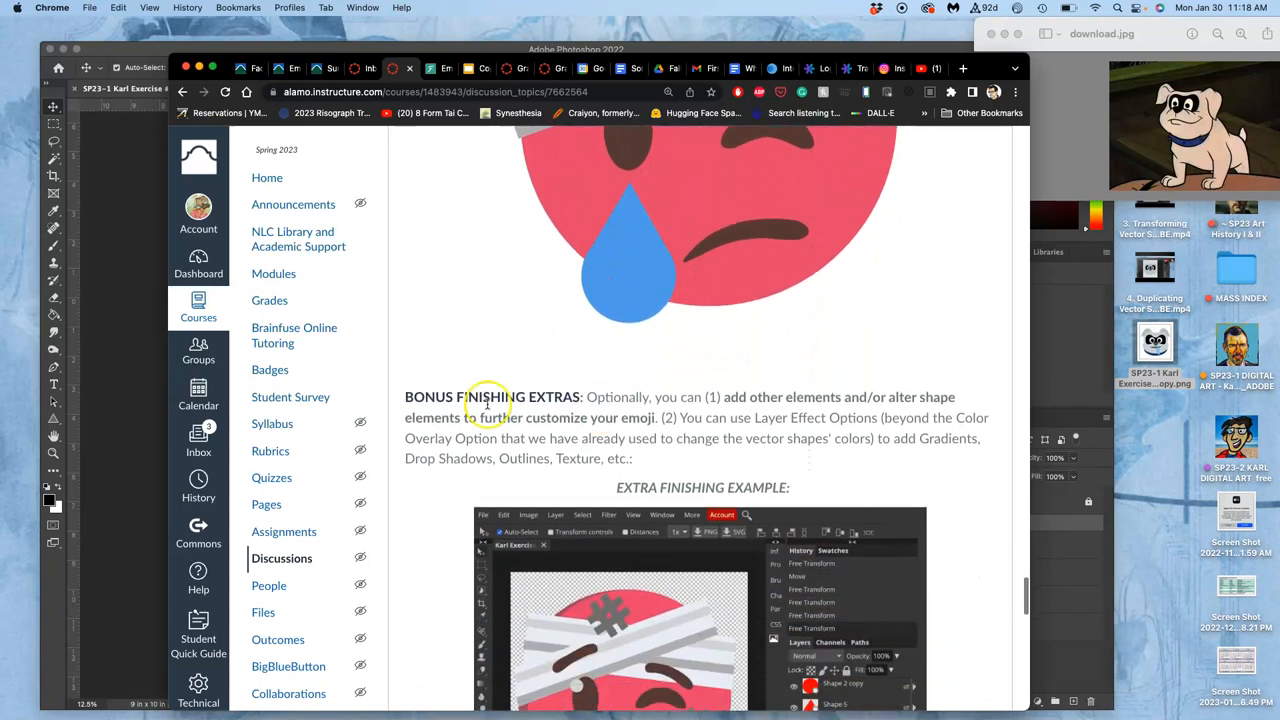
{"action": "scroll", "coordinate": [548, 440], "scroll_direction": "down", "scroll_amount": 6}
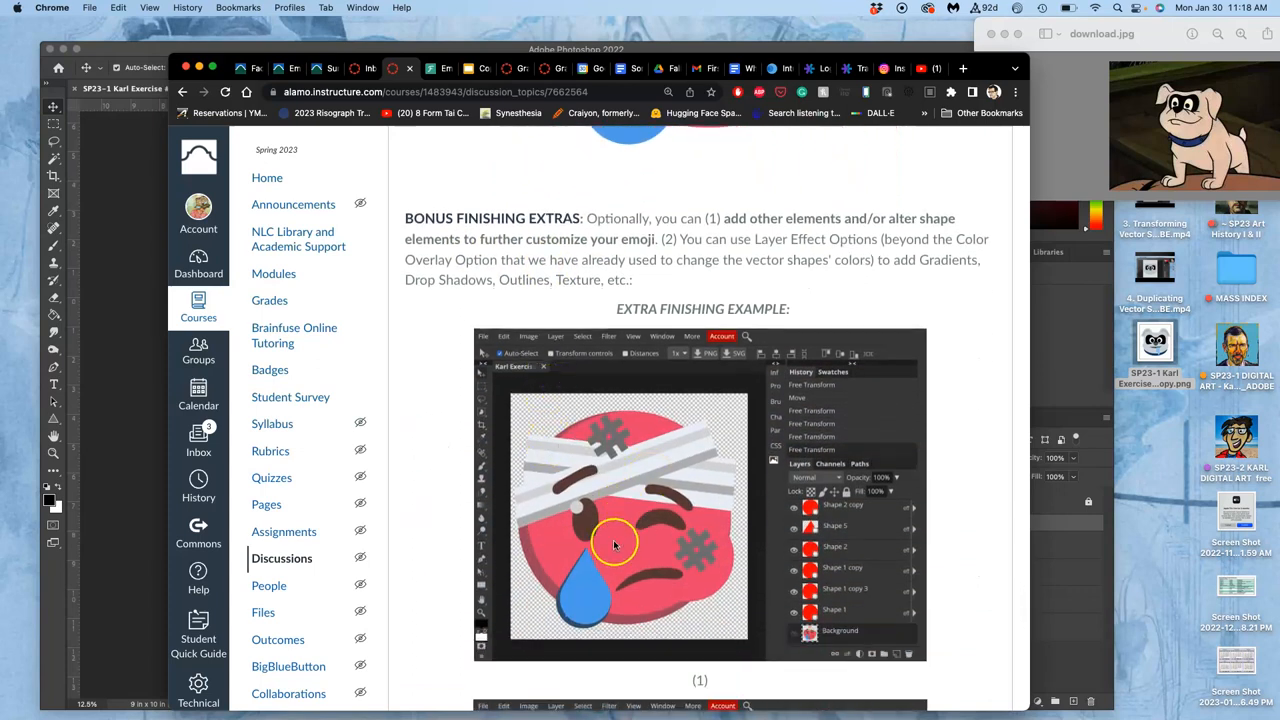
{"action": "scroll", "coordinate": [613, 539], "scroll_direction": "down", "scroll_amount": 2}
{"action": "scroll", "coordinate": [613, 539], "scroll_direction": "up", "scroll_amount": 4}
{"action": "scroll", "coordinate": [613, 539], "scroll_direction": "up", "scroll_amount": 3}
{"action": "scroll", "coordinate": [613, 539], "scroll_direction": "down", "scroll_amount": 4}
Step: Scroll the discussion to the Extra Finishing Example screenshots
{"action": "left_click", "coordinate": [645, 628]}
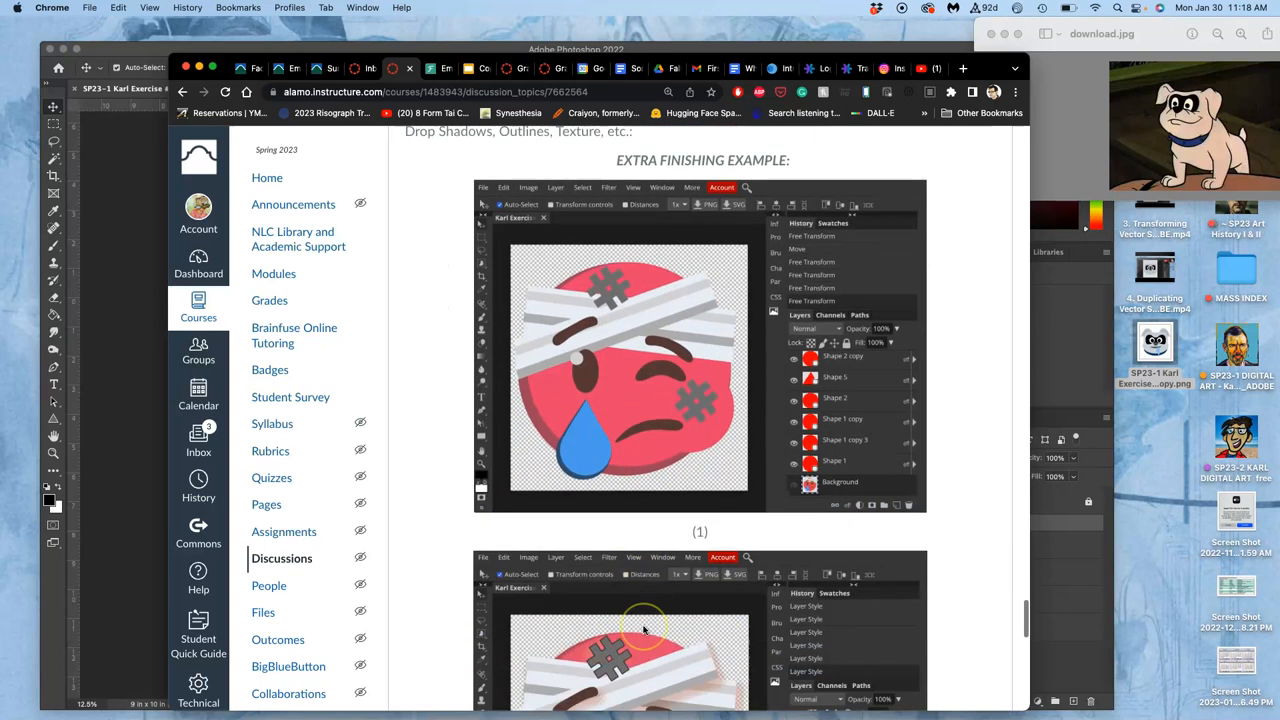
{"action": "scroll", "coordinate": [645, 628], "scroll_direction": "down", "scroll_amount": 5}
{"action": "scroll", "coordinate": [645, 500], "scroll_direction": "down", "scroll_amount": 3}
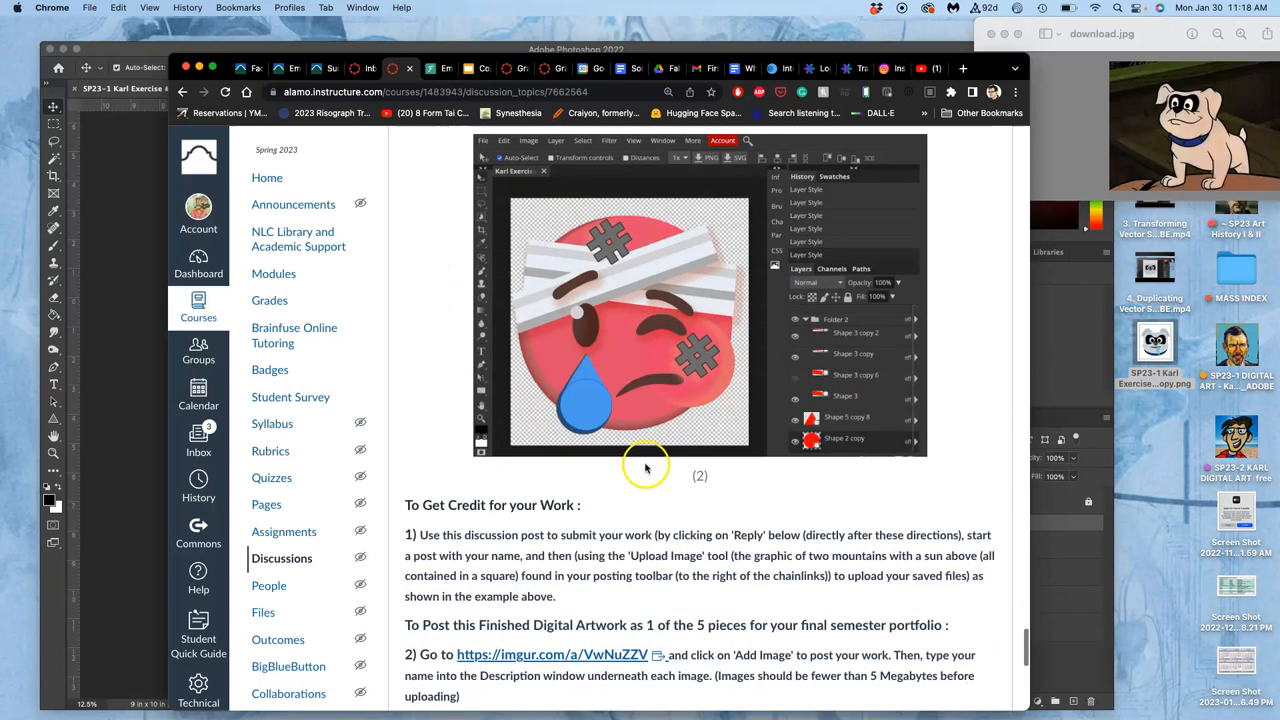
{"action": "scroll", "coordinate": [645, 460], "scroll_direction": "down", "scroll_amount": 4}
Step: Show Group 1 with the black Layer 2 copy behind it and select Ellipse 2 copy
{"action": "left_click", "coordinate": [1065, 357]}
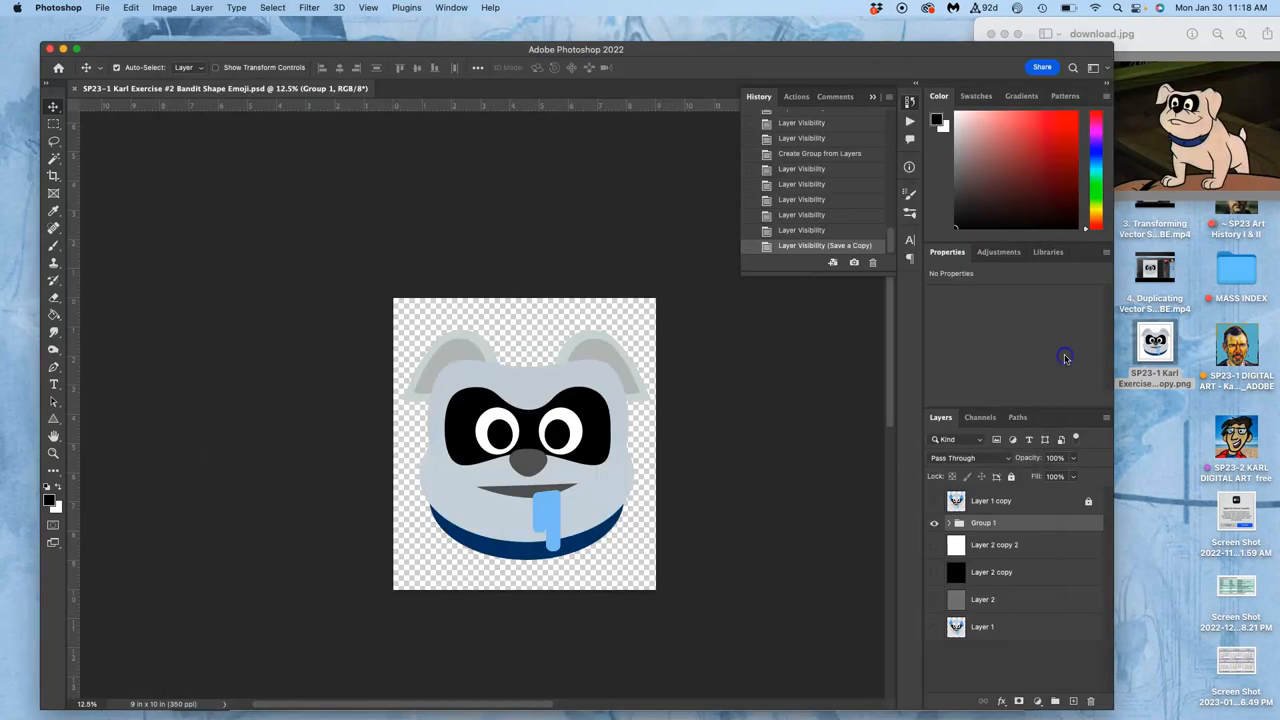
{"action": "left_click", "coordinate": [936, 522]}
{"action": "left_click", "coordinate": [950, 522]}
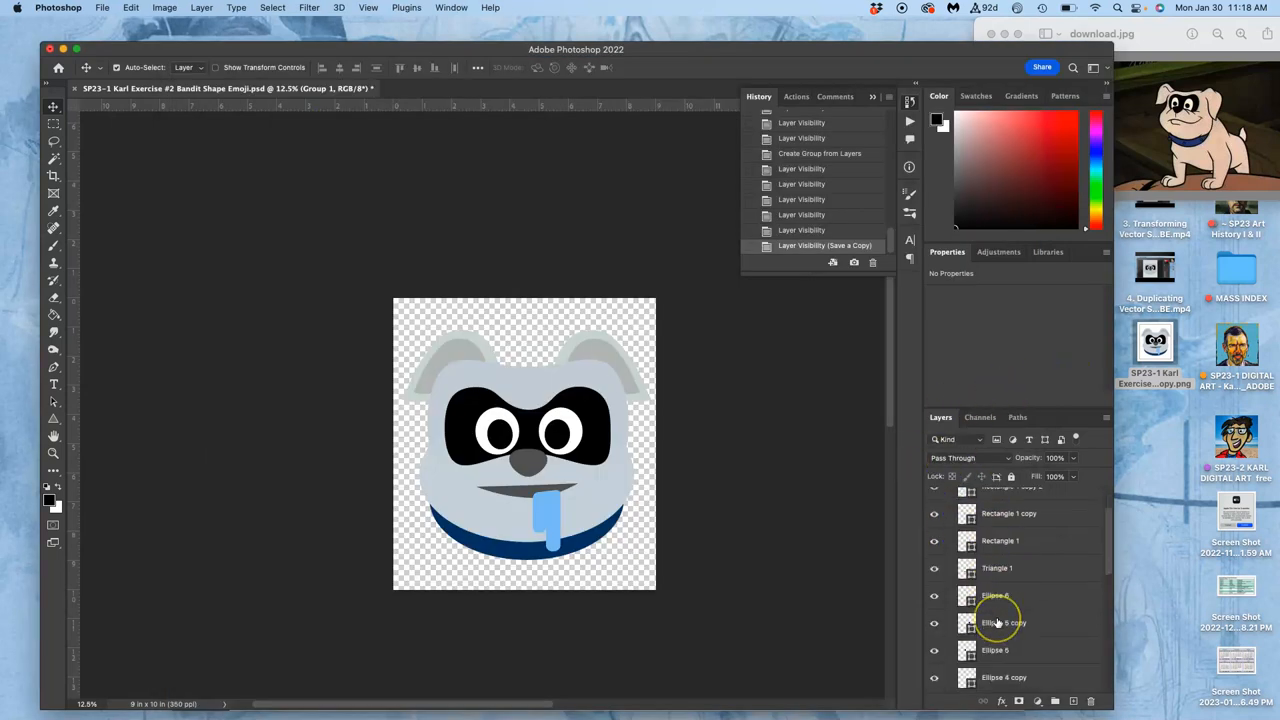
{"action": "scroll", "coordinate": [997, 623], "scroll_direction": "down", "scroll_amount": 2}
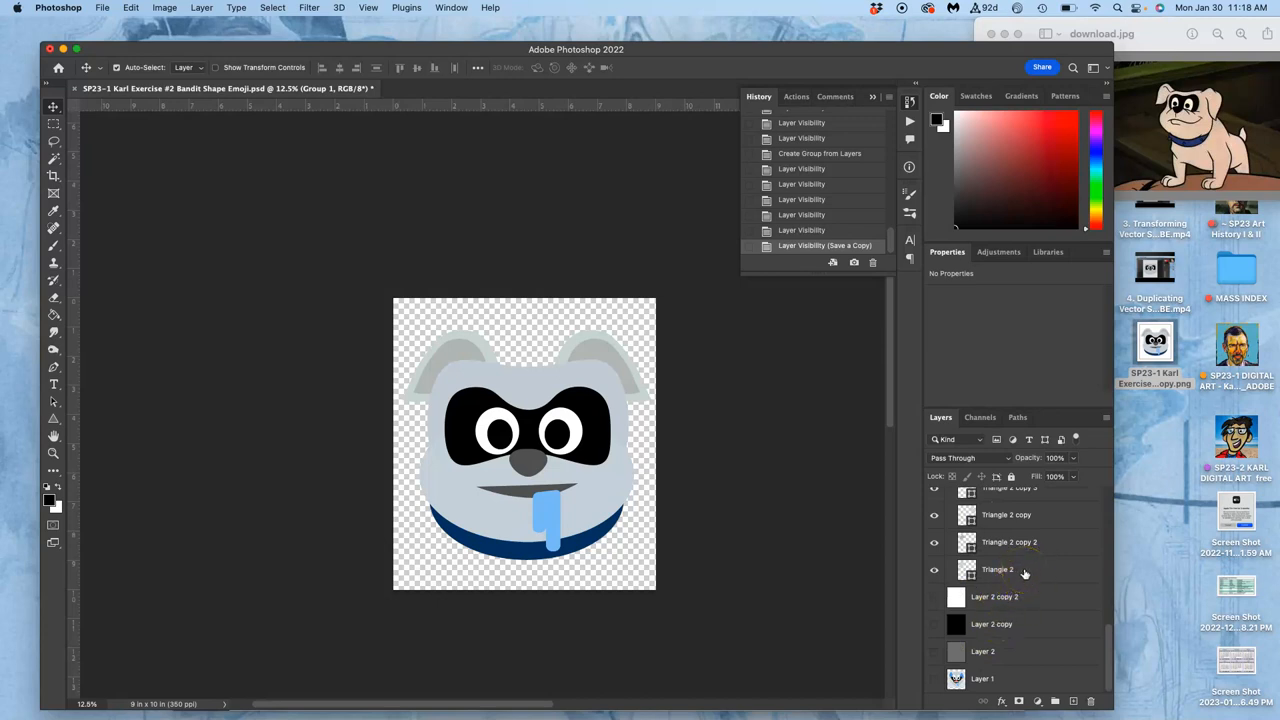
{"action": "left_click", "coordinate": [934, 624]}
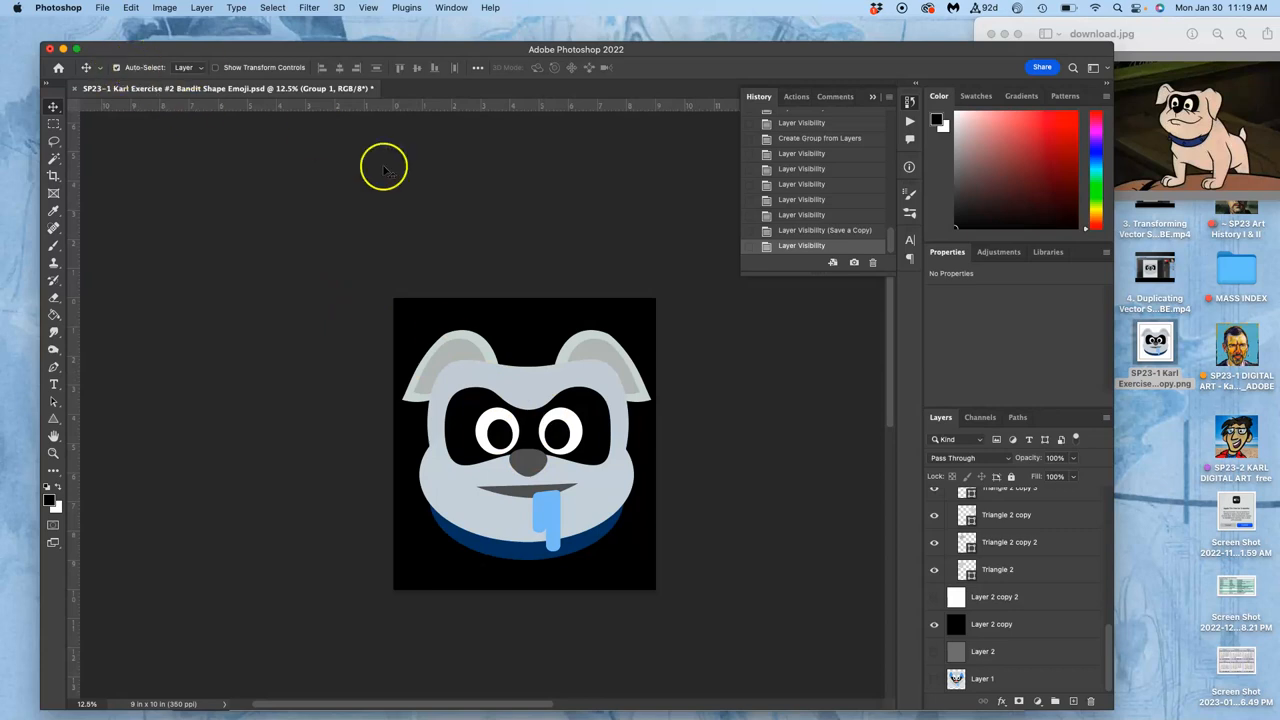
{"action": "left_click", "coordinate": [578, 540]}
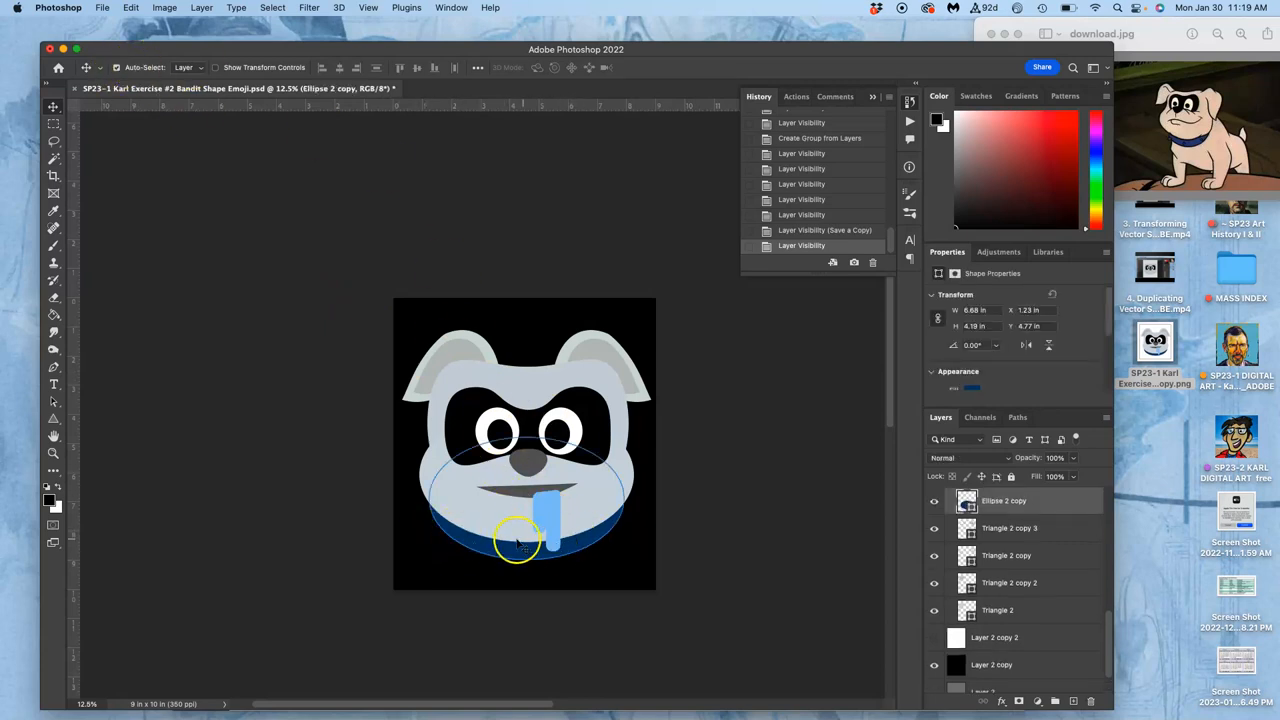
Step: Add a white Screen inner glow to Ellipse 2 copy: opacity 68, noise 0, size 65
{"action": "double_click", "coordinate": [1067, 501]}
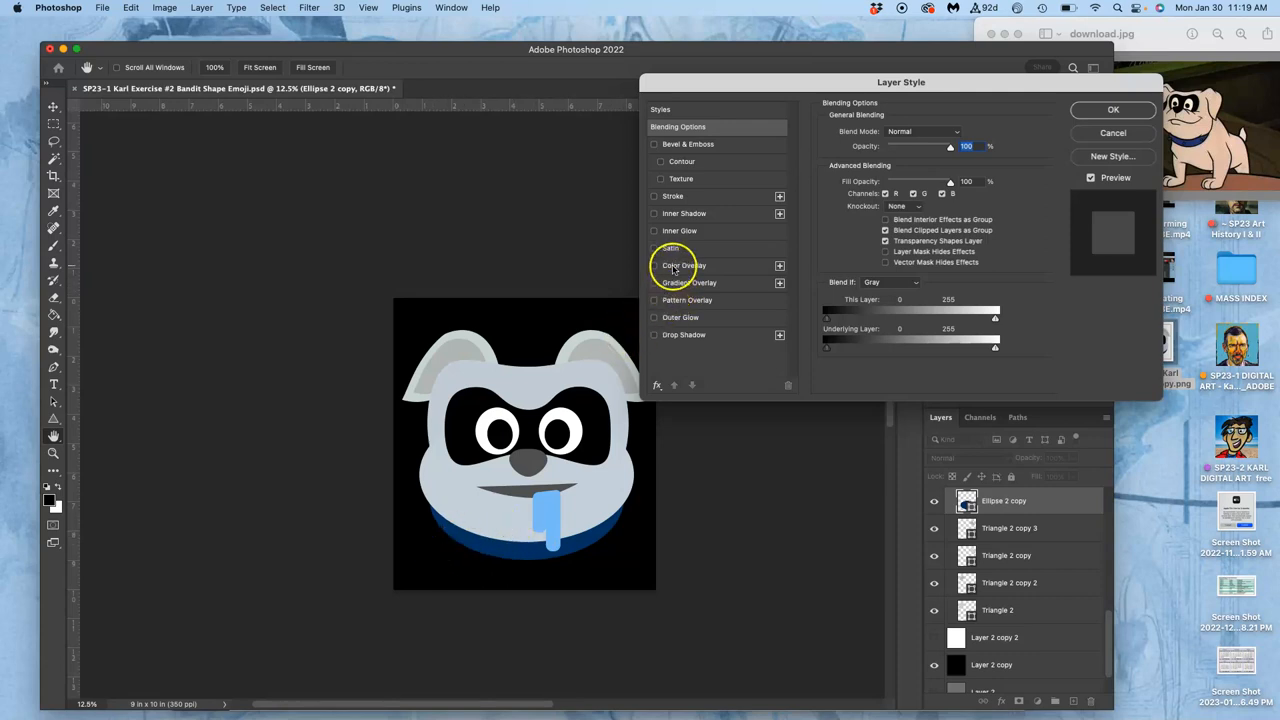
{"action": "left_click", "coordinate": [654, 231]}
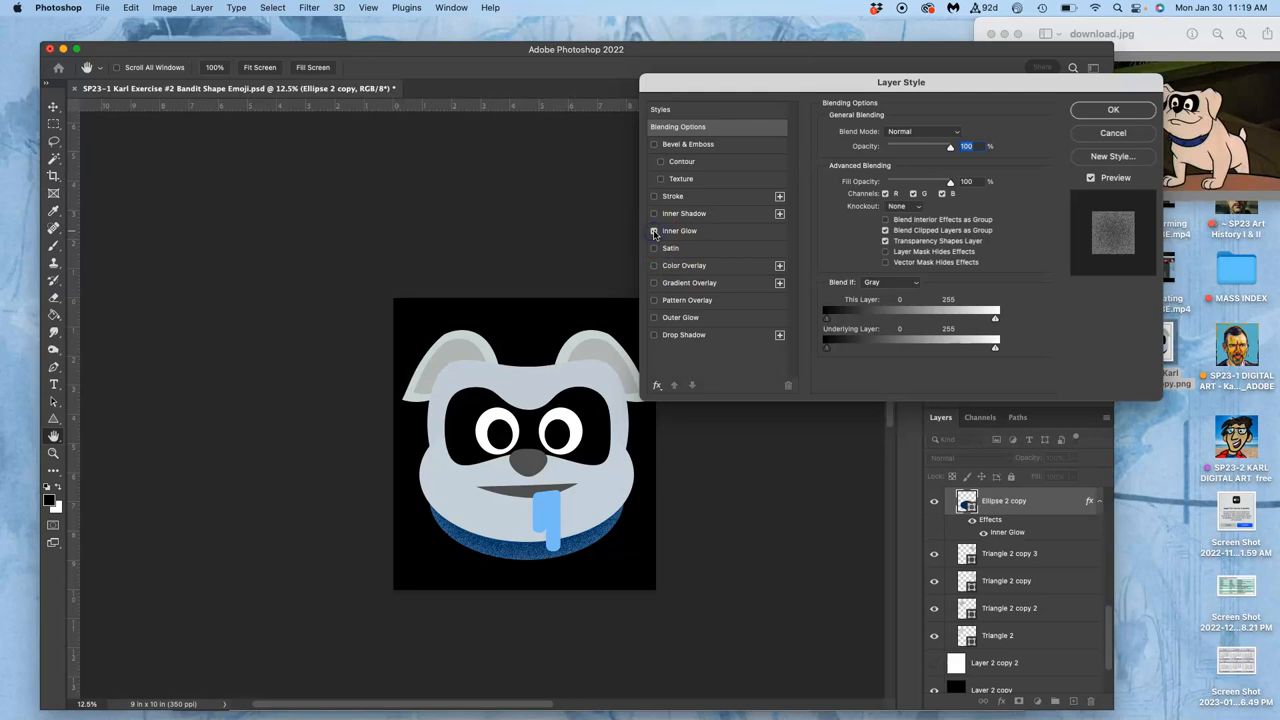
{"action": "left_click", "coordinate": [688, 232]}
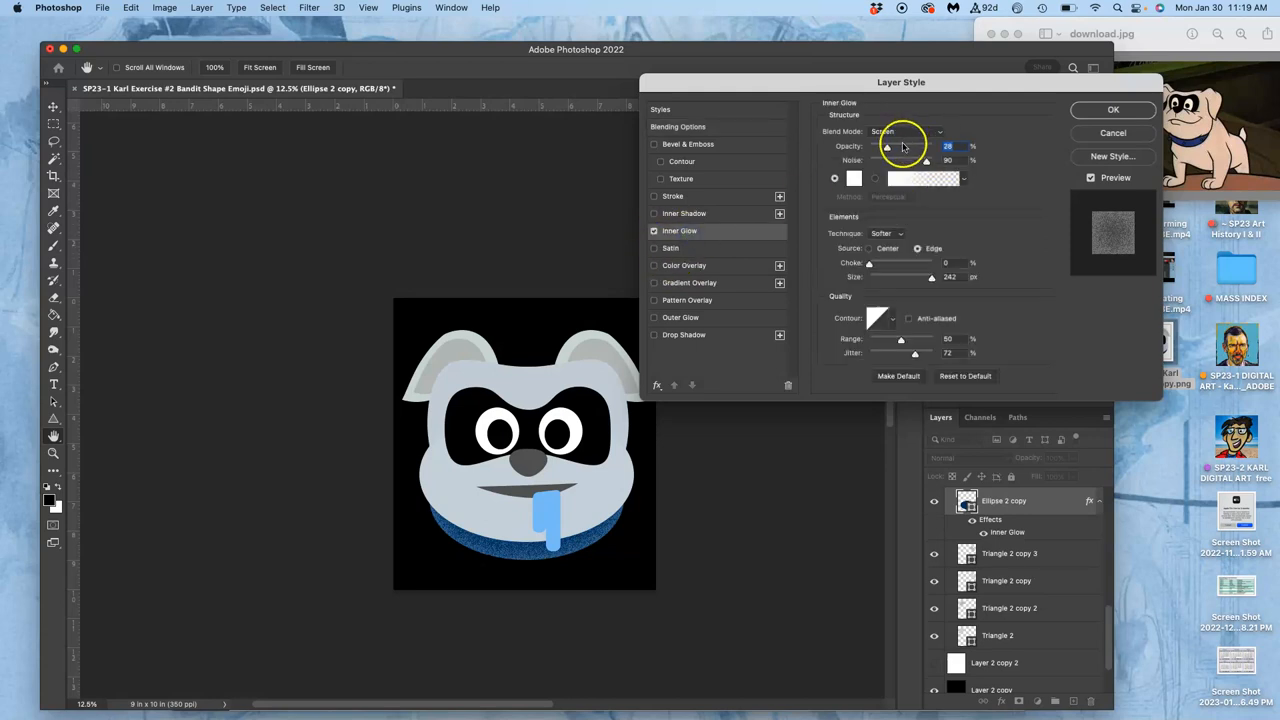
{"action": "mouse_move", "coordinate": [890, 148]}
{"action": "left_mouse_down"}
{"action": "mouse_move", "coordinate": [922, 148]}
{"action": "mouse_move", "coordinate": [889, 161]}
{"action": "left_mouse_up"}
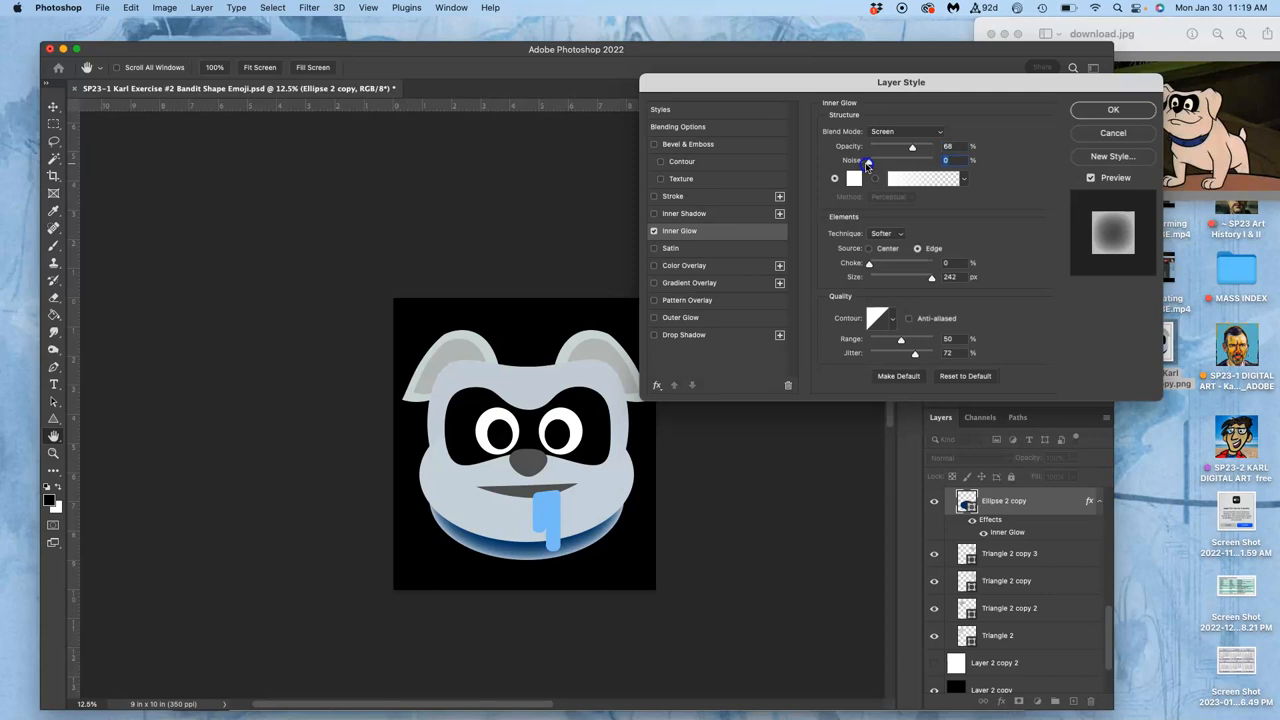
{"action": "left_click_drag", "start_coordinate": [924, 279], "coordinate": [890, 279]}
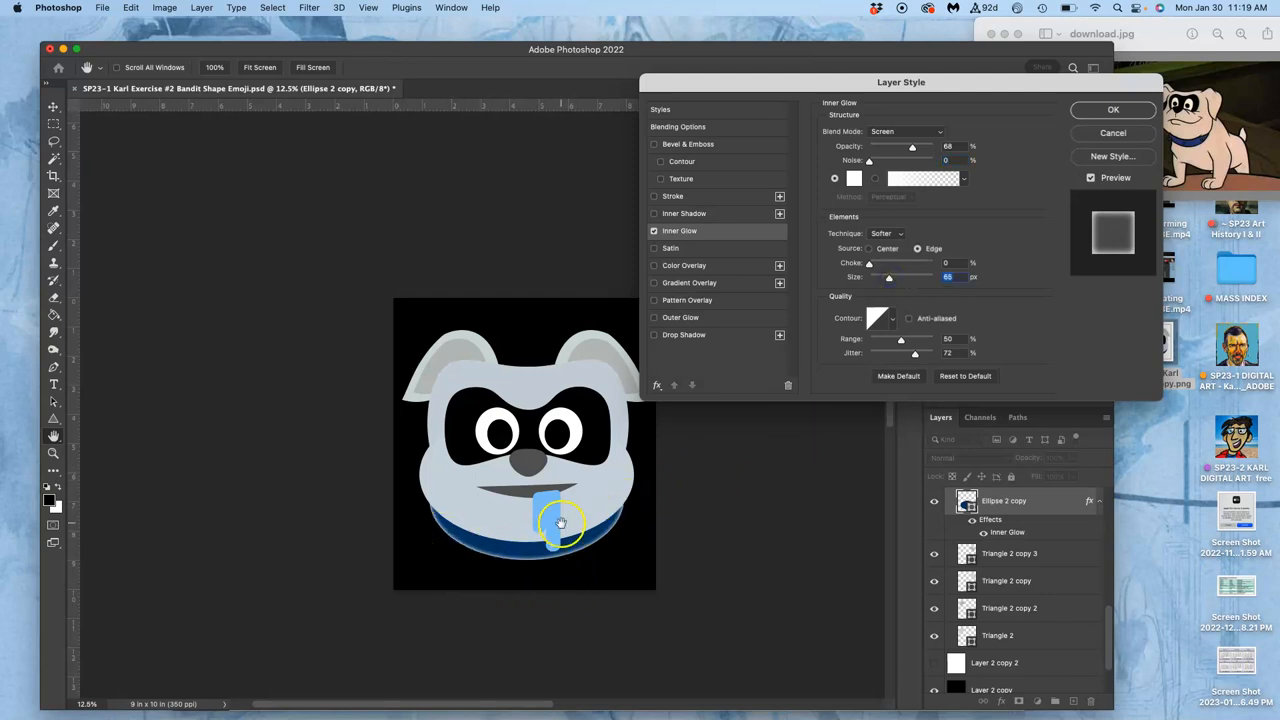
{"action": "left_click_drag", "start_coordinate": [557, 524], "coordinate": [570, 488]}
{"action": "left_click", "coordinate": [1113, 109]}
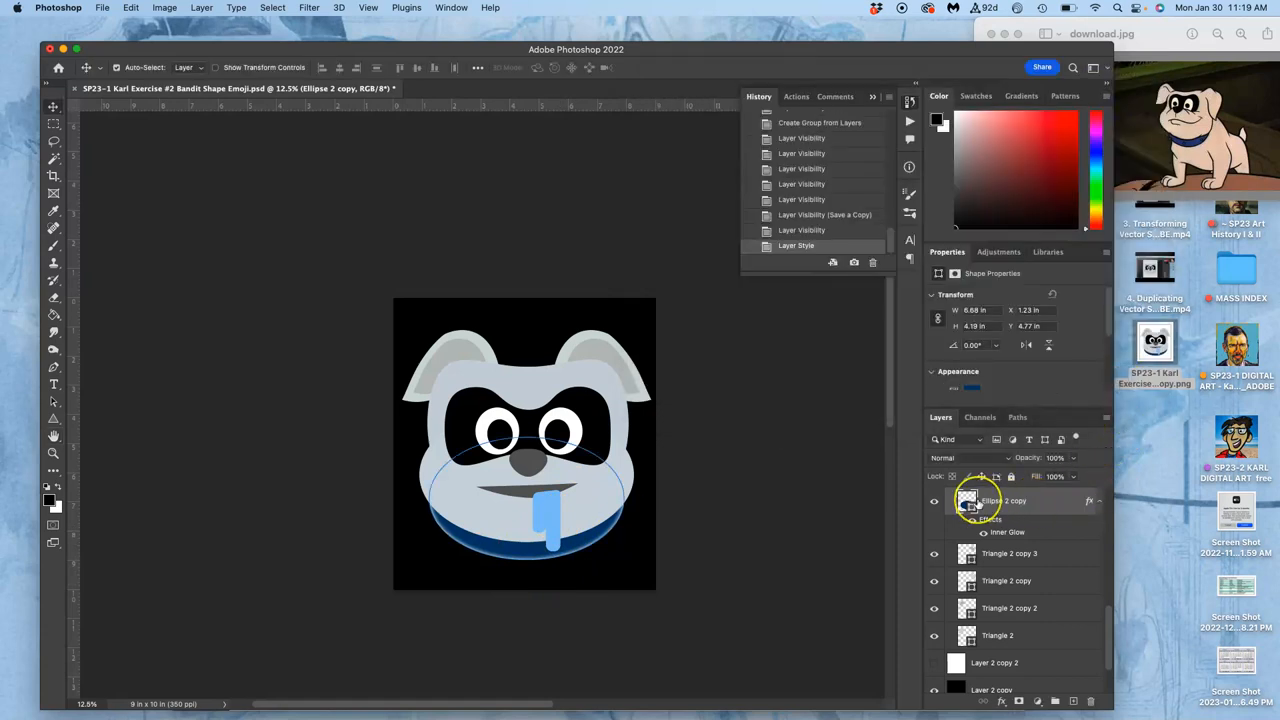
{"action": "left_click", "coordinate": [1051, 551]}
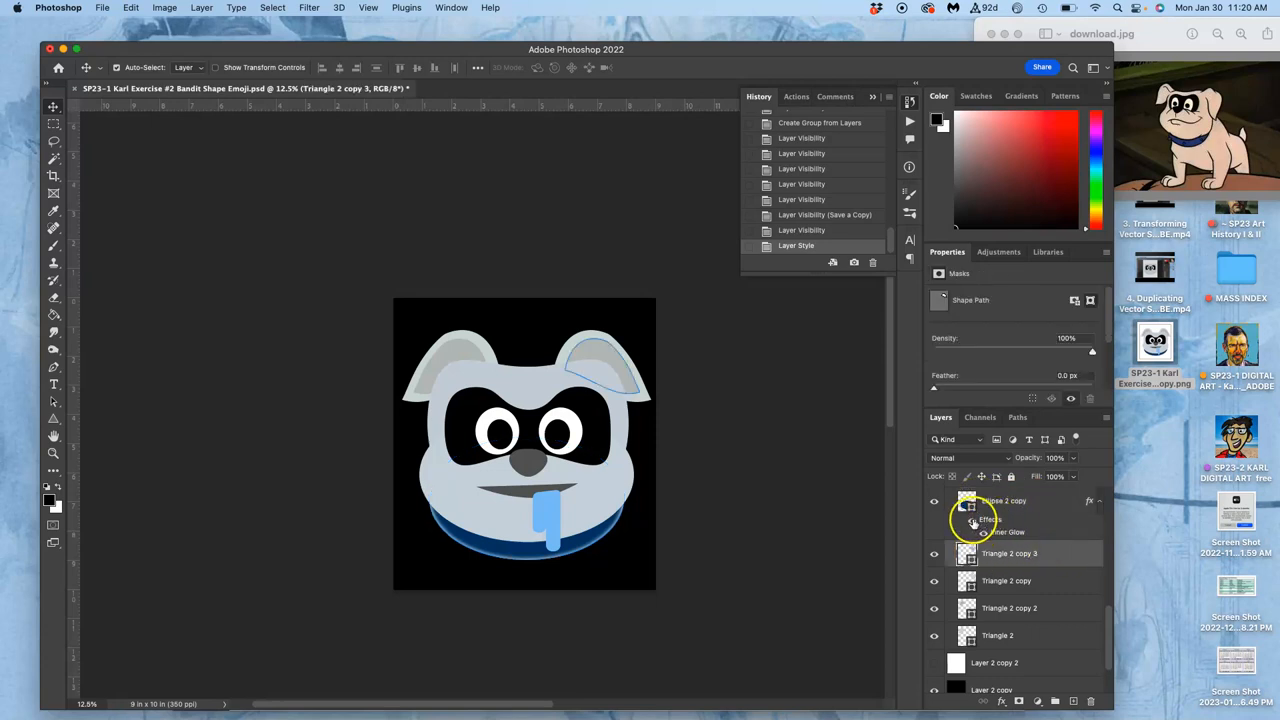
{"action": "left_click", "coordinate": [972, 521]}
{"action": "left_click", "coordinate": [972, 521]}
{"action": "left_click", "coordinate": [972, 521]}
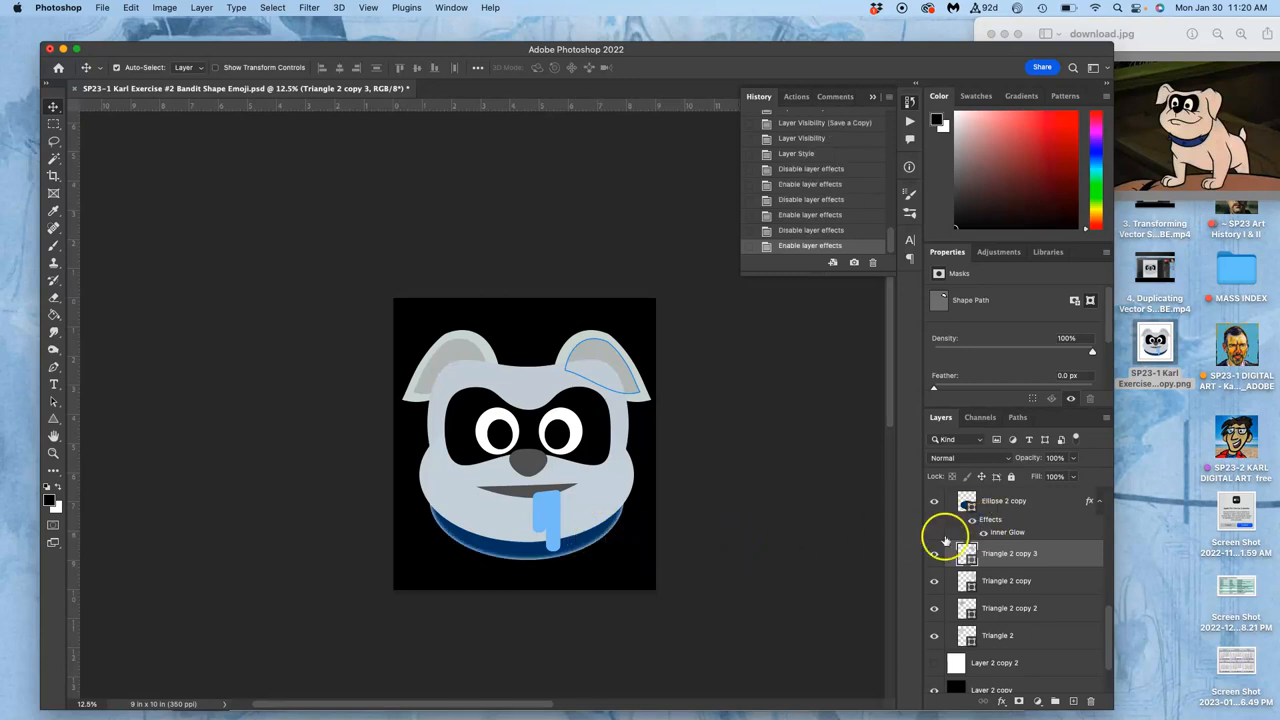
Step: Lower Ellipse 2 copy's opacity to 73% and widen its inner glow to 177 px at 32% opacity
{"action": "double_click", "coordinate": [993, 523]}
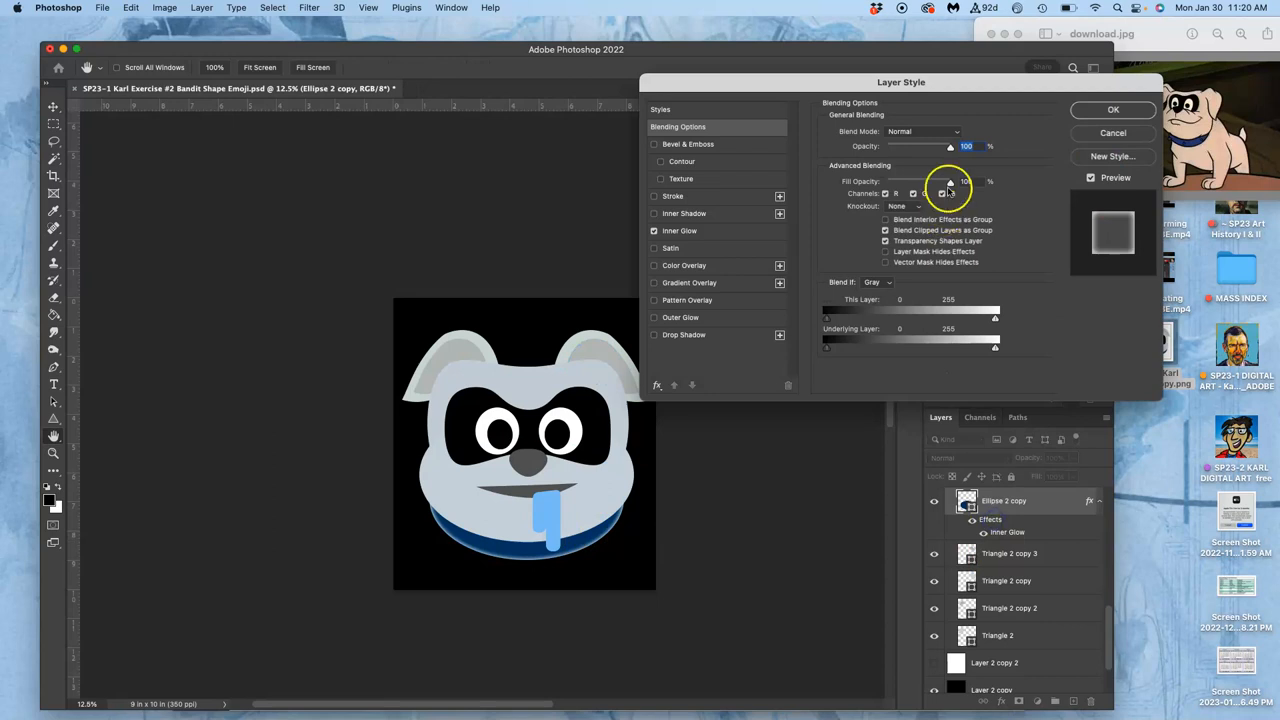
{"action": "left_click_drag", "start_coordinate": [951, 148], "coordinate": [928, 148]}
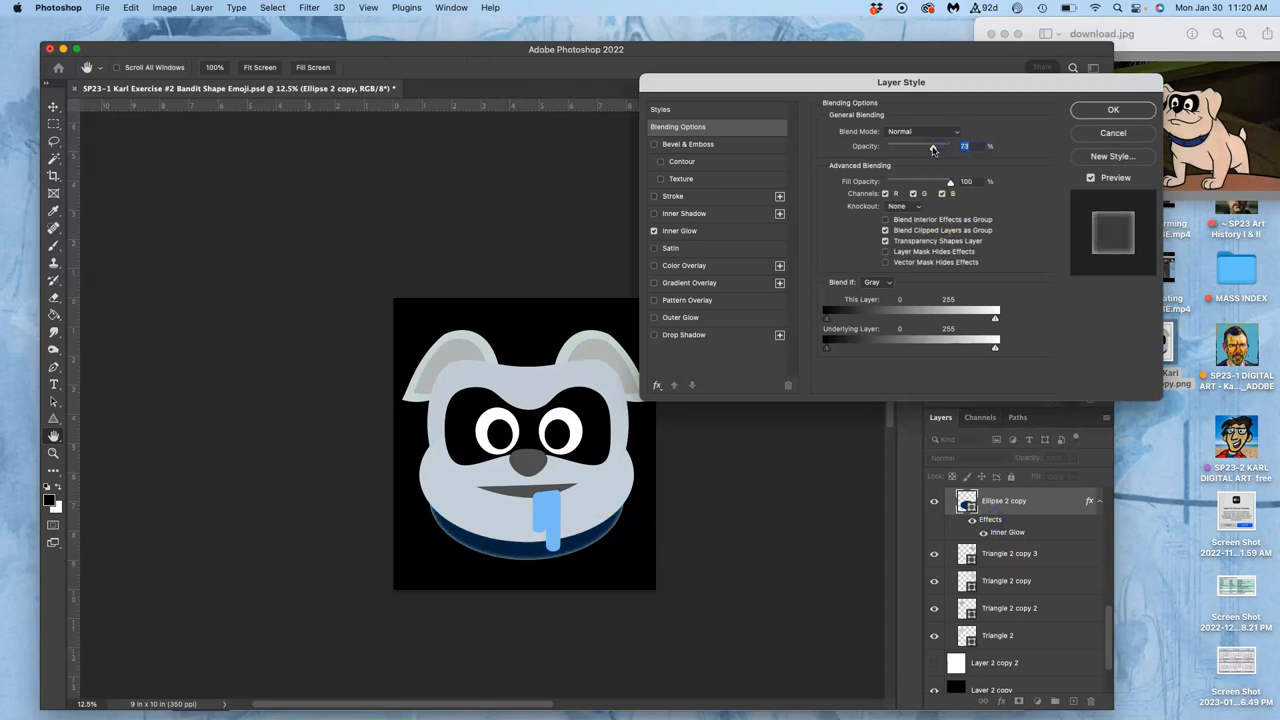
{"action": "left_click", "coordinate": [727, 234]}
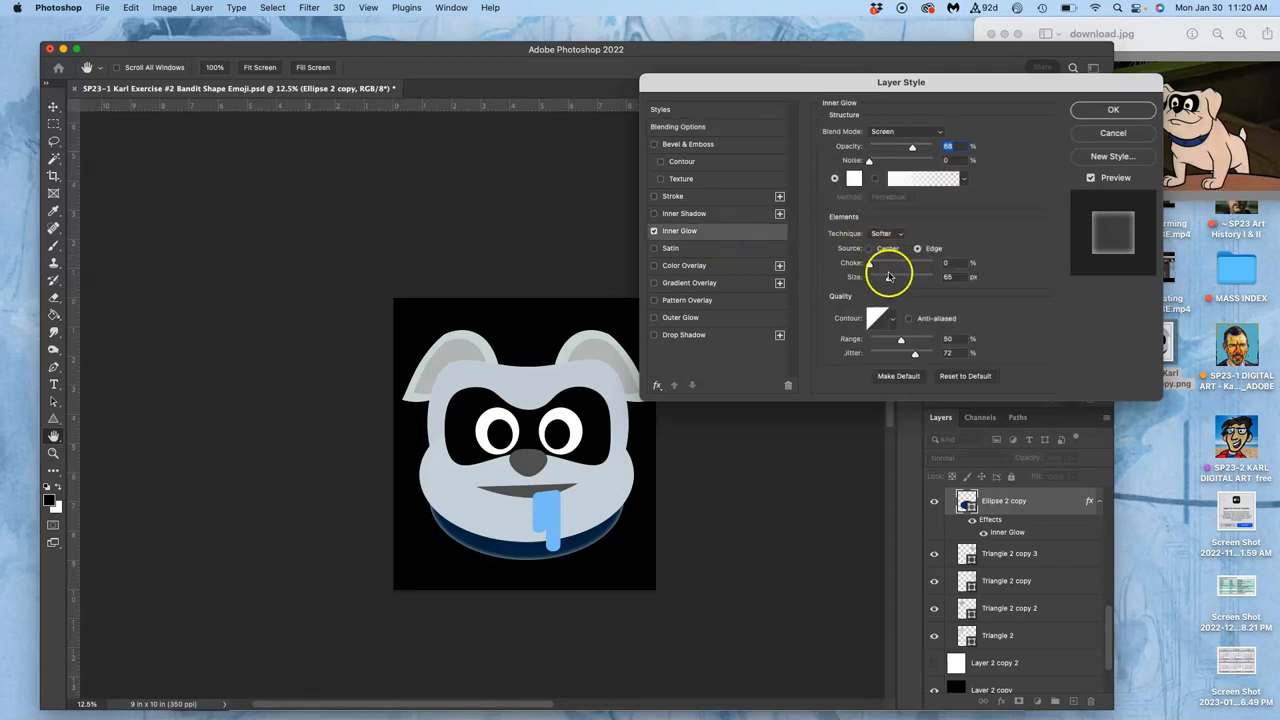
{"action": "left_click_drag", "start_coordinate": [889, 278], "coordinate": [912, 279]}
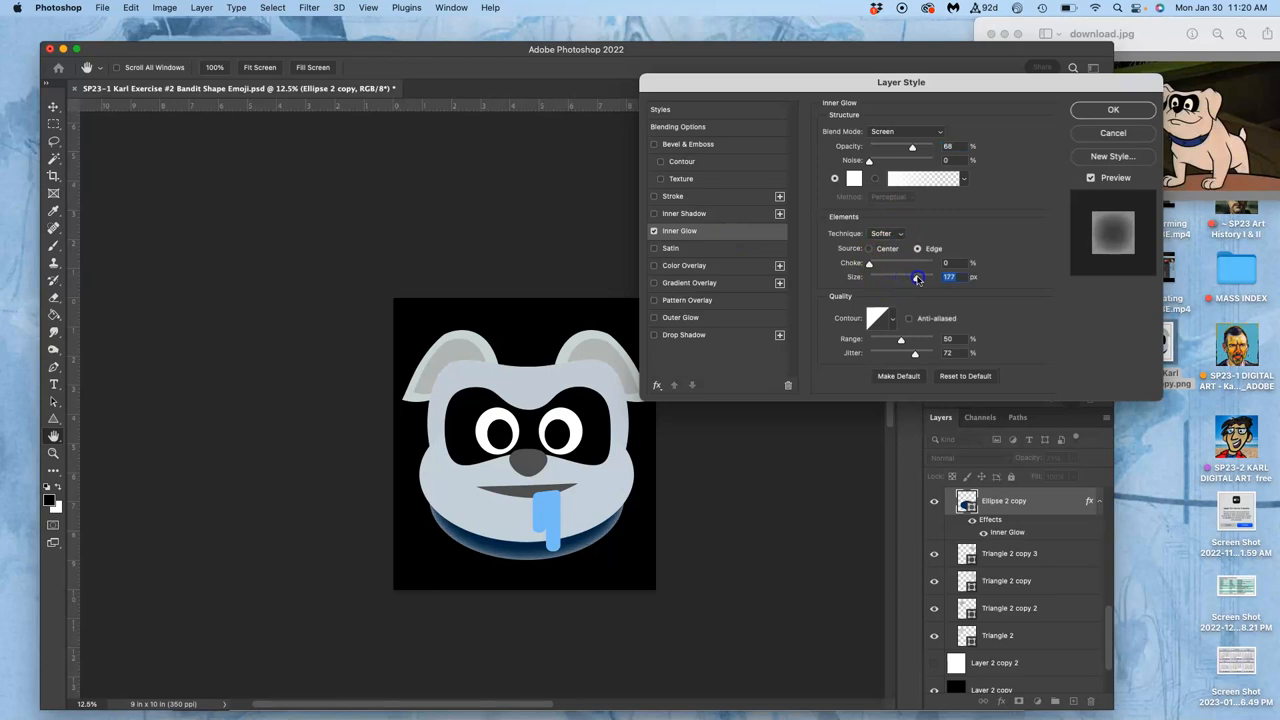
{"action": "left_click_drag", "start_coordinate": [912, 147], "coordinate": [889, 148]}
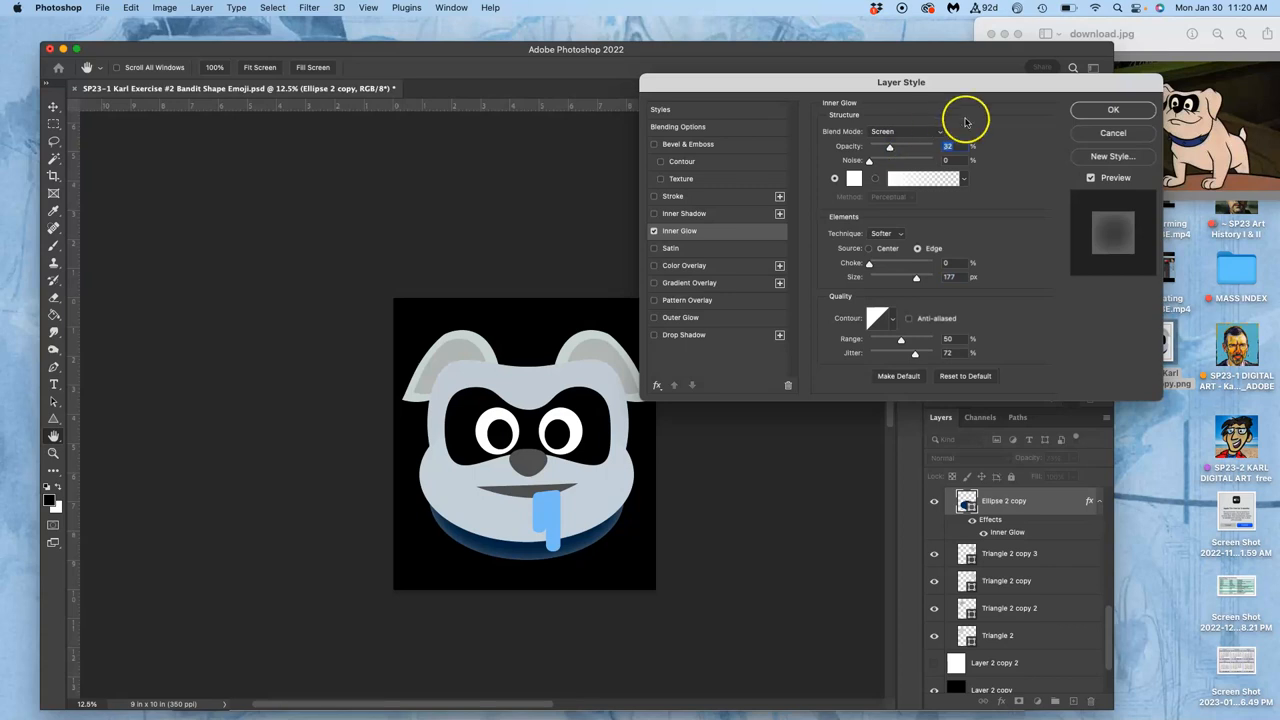
{"action": "left_click", "coordinate": [1113, 109]}
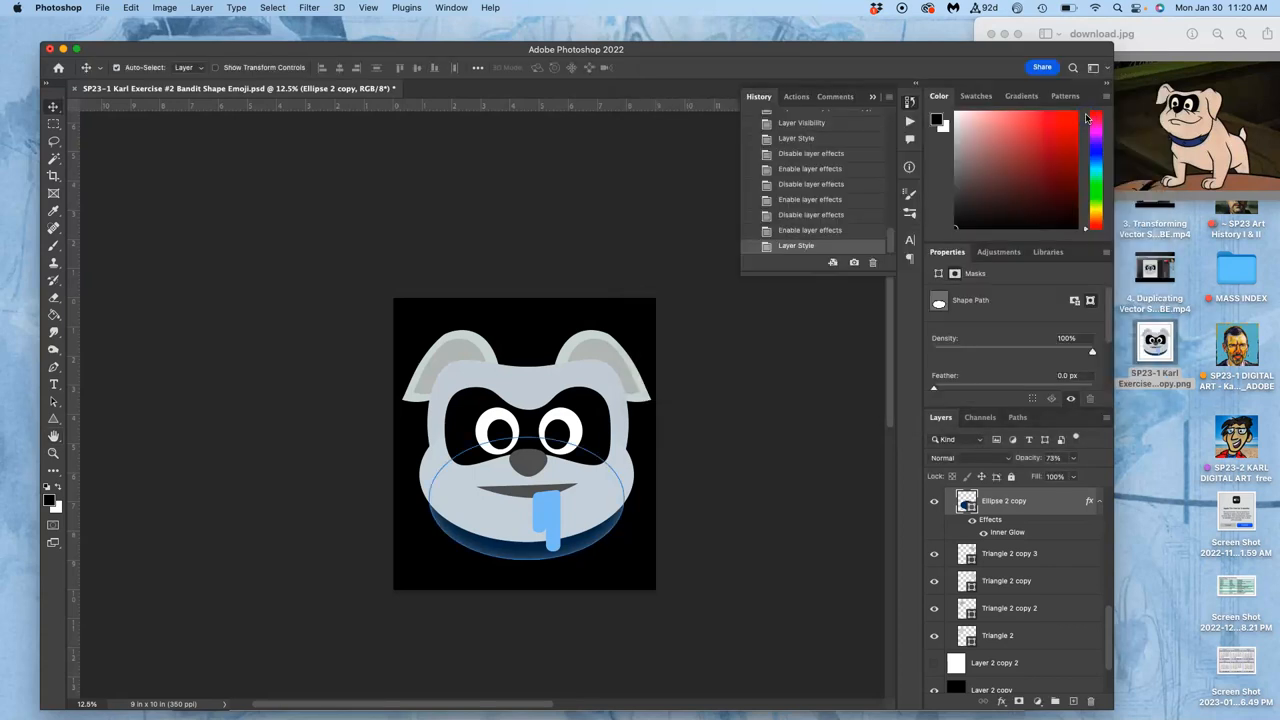
Step: Select the Ellipse 2 muzzle shape and show the white background layer (Layer 2 copy 2)
{"action": "left_click", "coordinate": [492, 378]}
{"action": "left_click", "coordinate": [440, 495]}
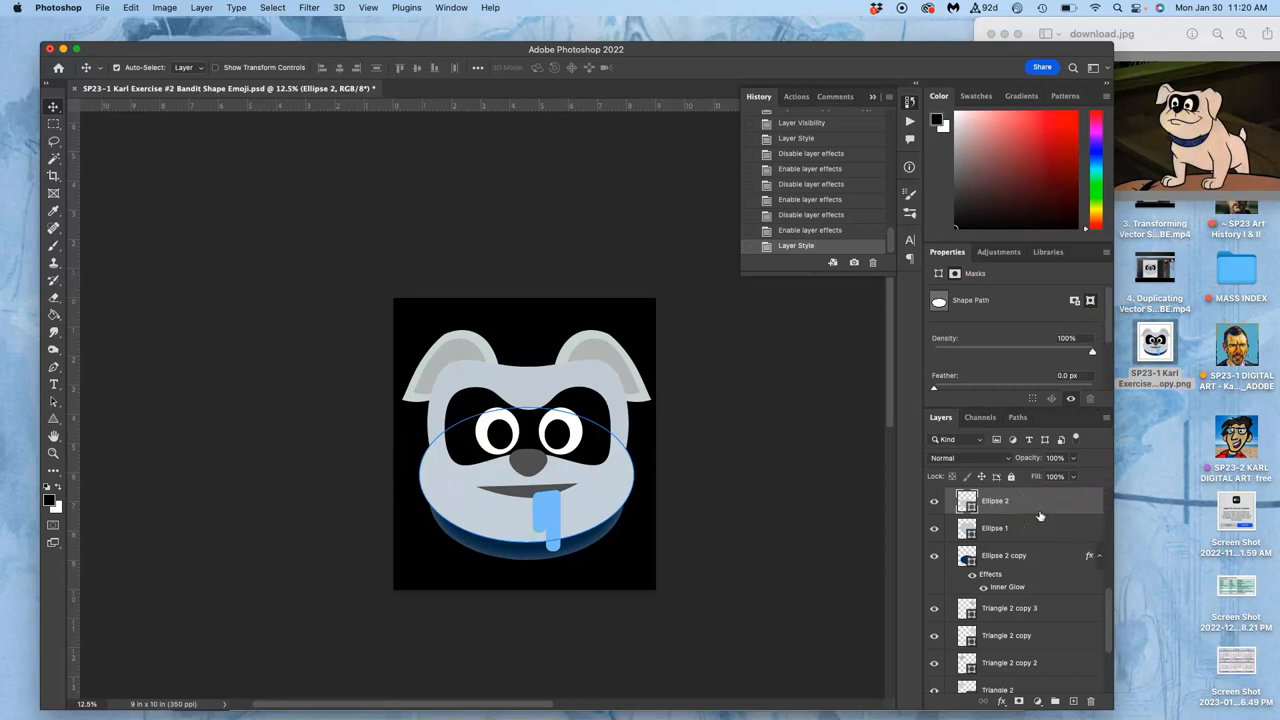
{"action": "scroll", "coordinate": [1035, 604], "scroll_direction": "down", "scroll_amount": 5}
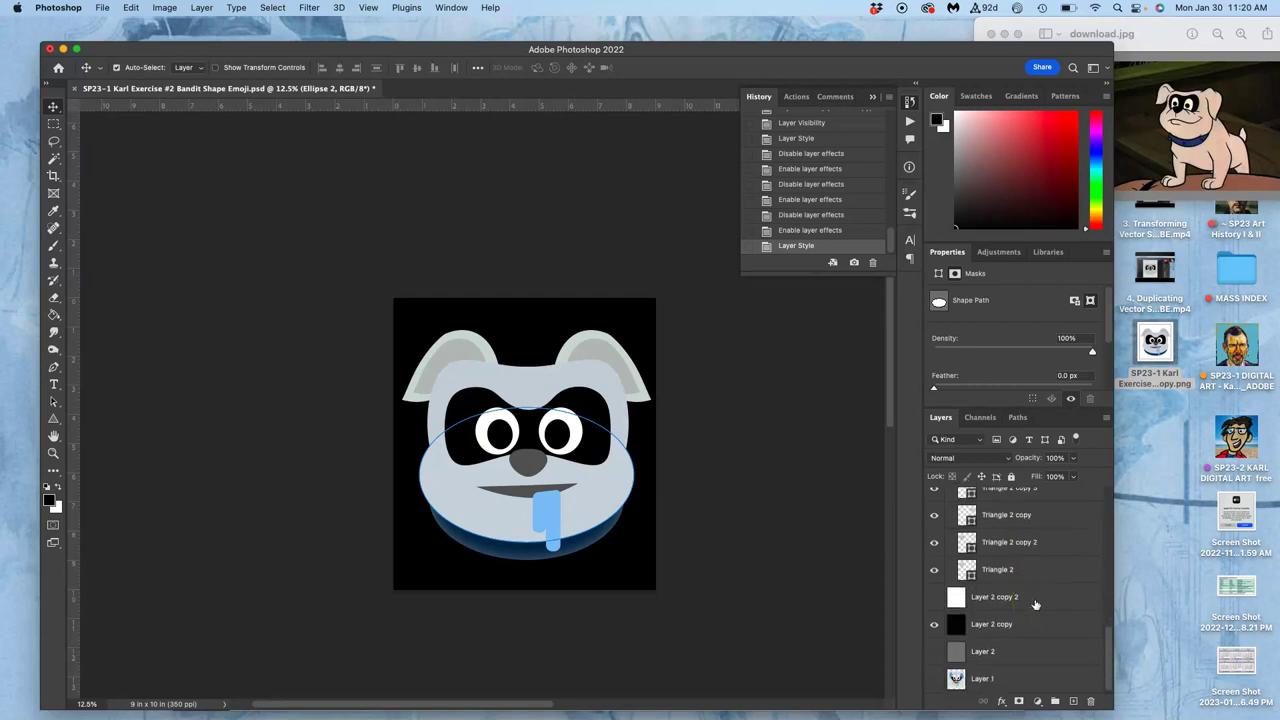
{"action": "left_click", "coordinate": [934, 597]}
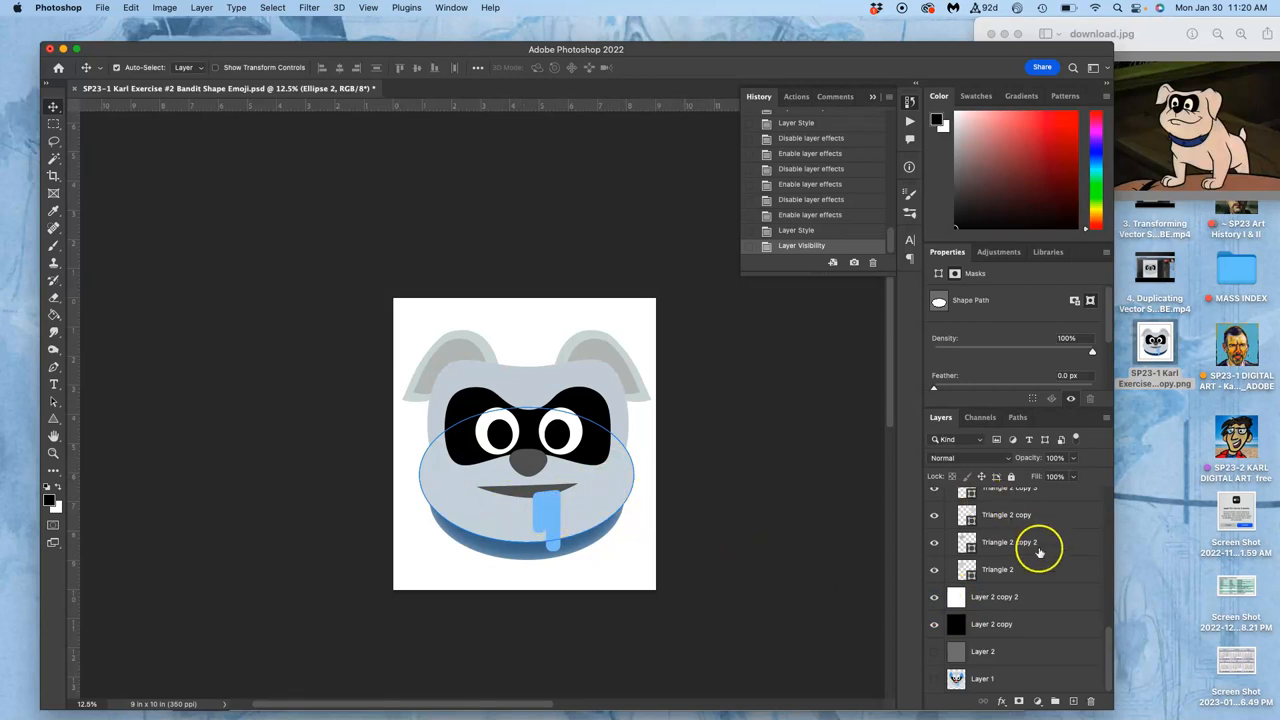
{"action": "scroll", "coordinate": [1040, 552], "scroll_direction": "up", "scroll_amount": 4}
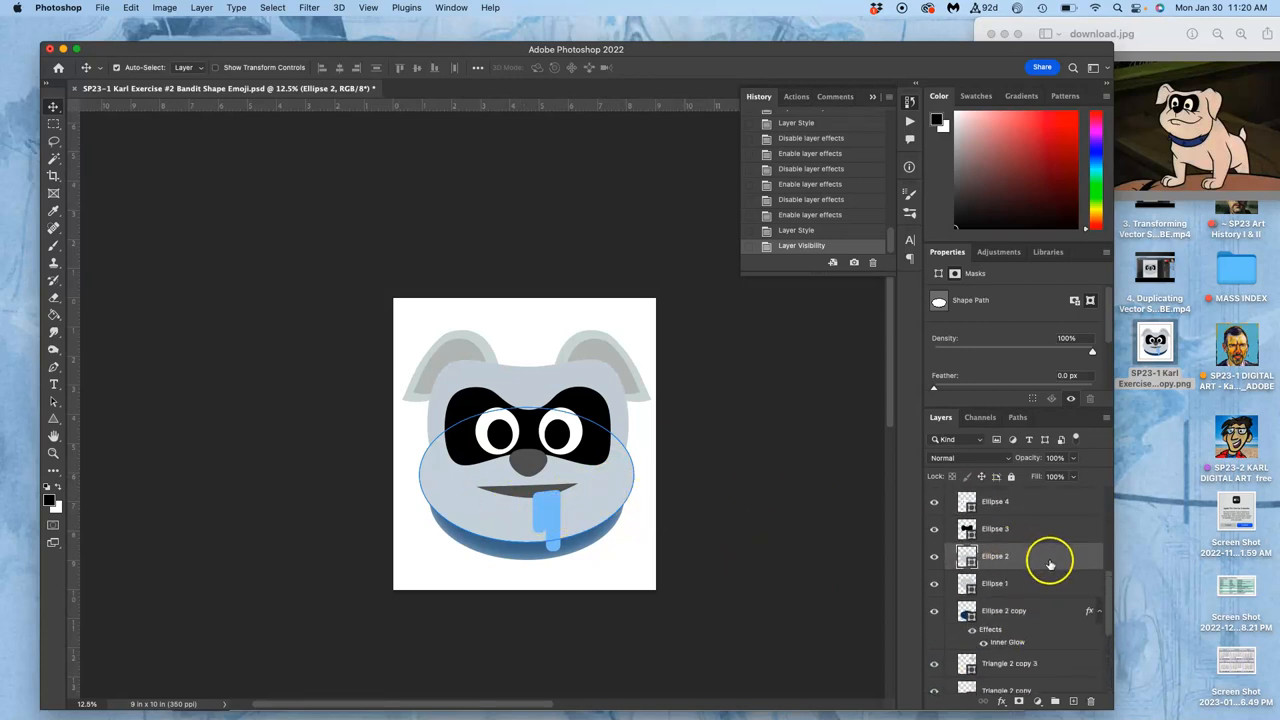
Step: In Ellipse 2's layer style, try an inner shadow, remove it, and enable Inner Glow instead
{"action": "double_click", "coordinate": [1050, 563]}
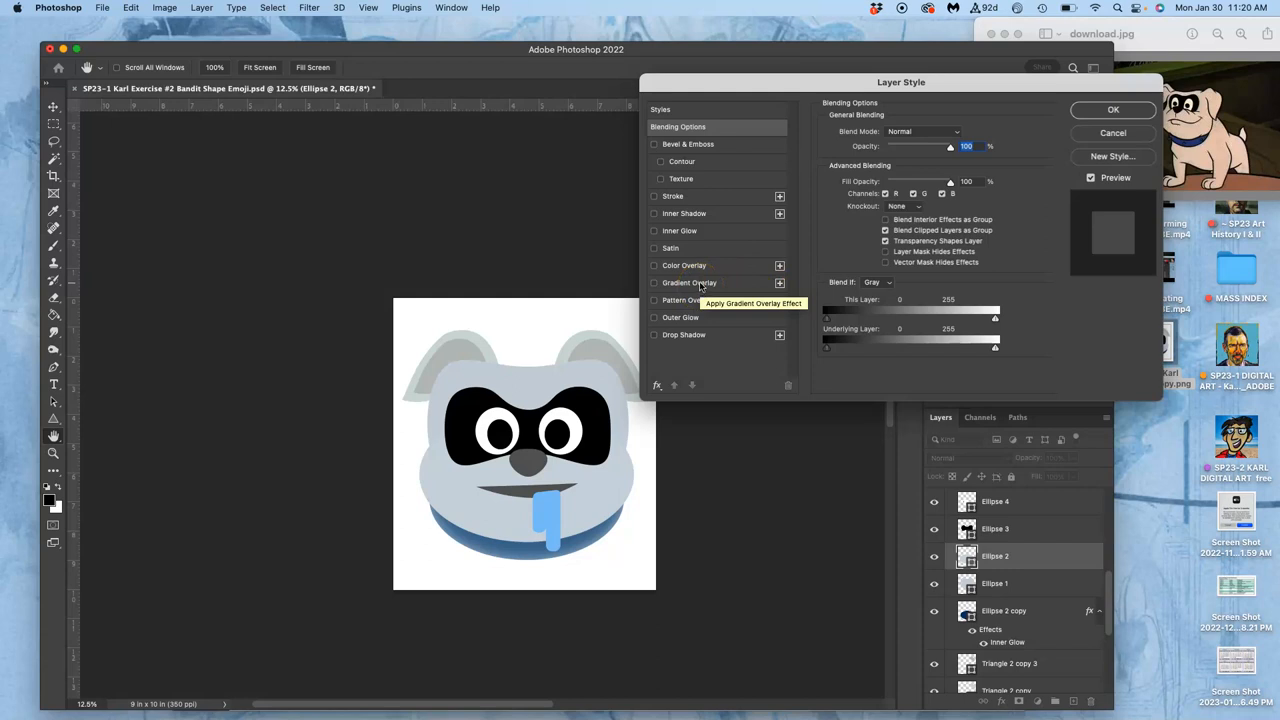
{"action": "left_click", "coordinate": [654, 213]}
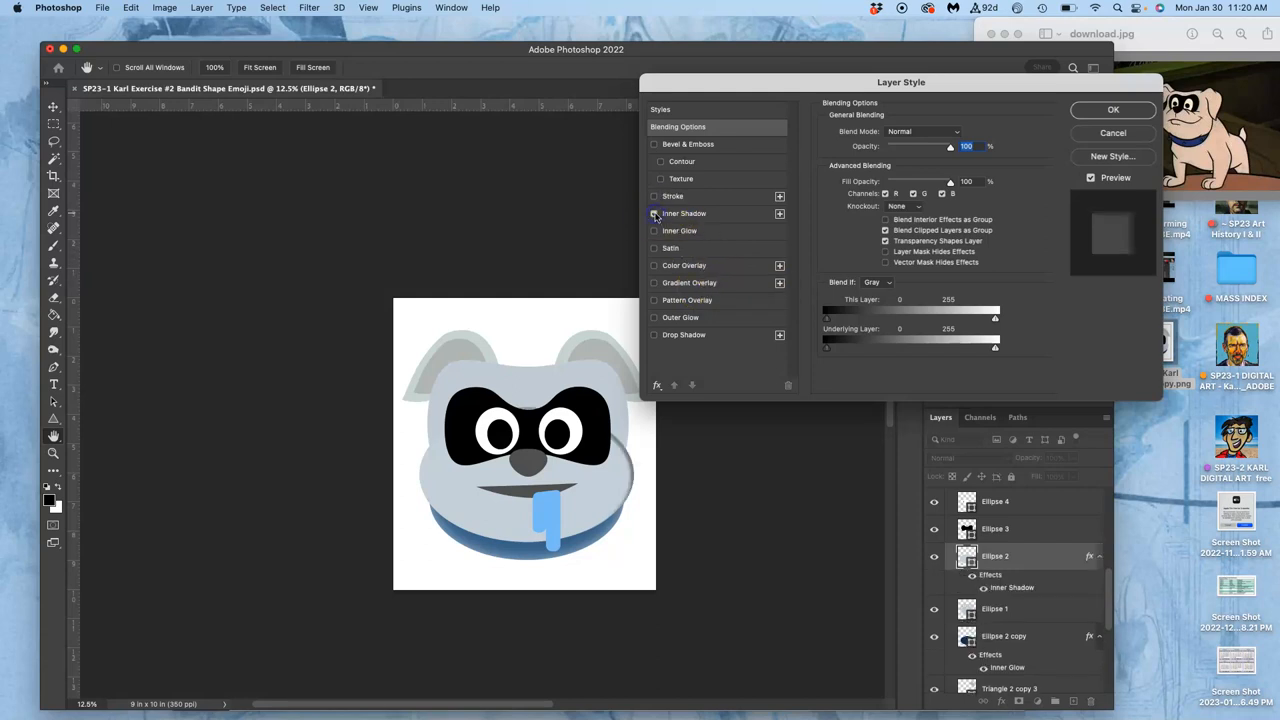
{"action": "left_click", "coordinate": [684, 213]}
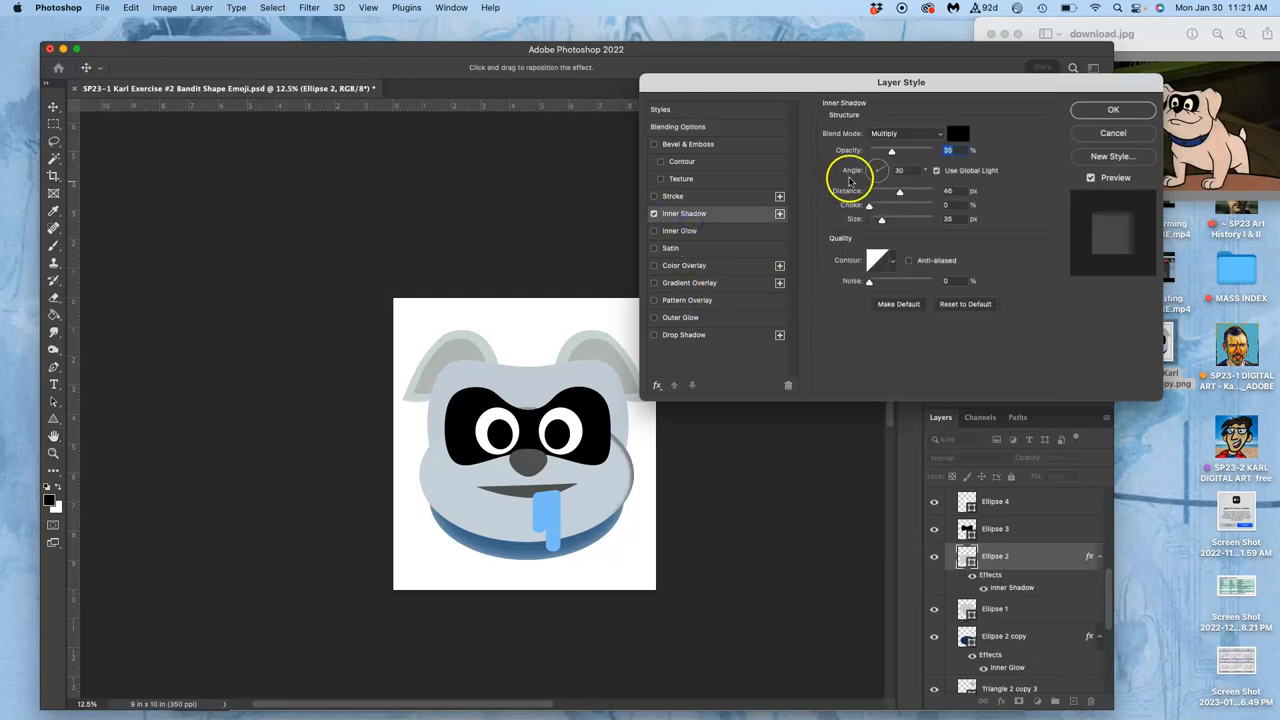
{"action": "left_click", "coordinate": [654, 213]}
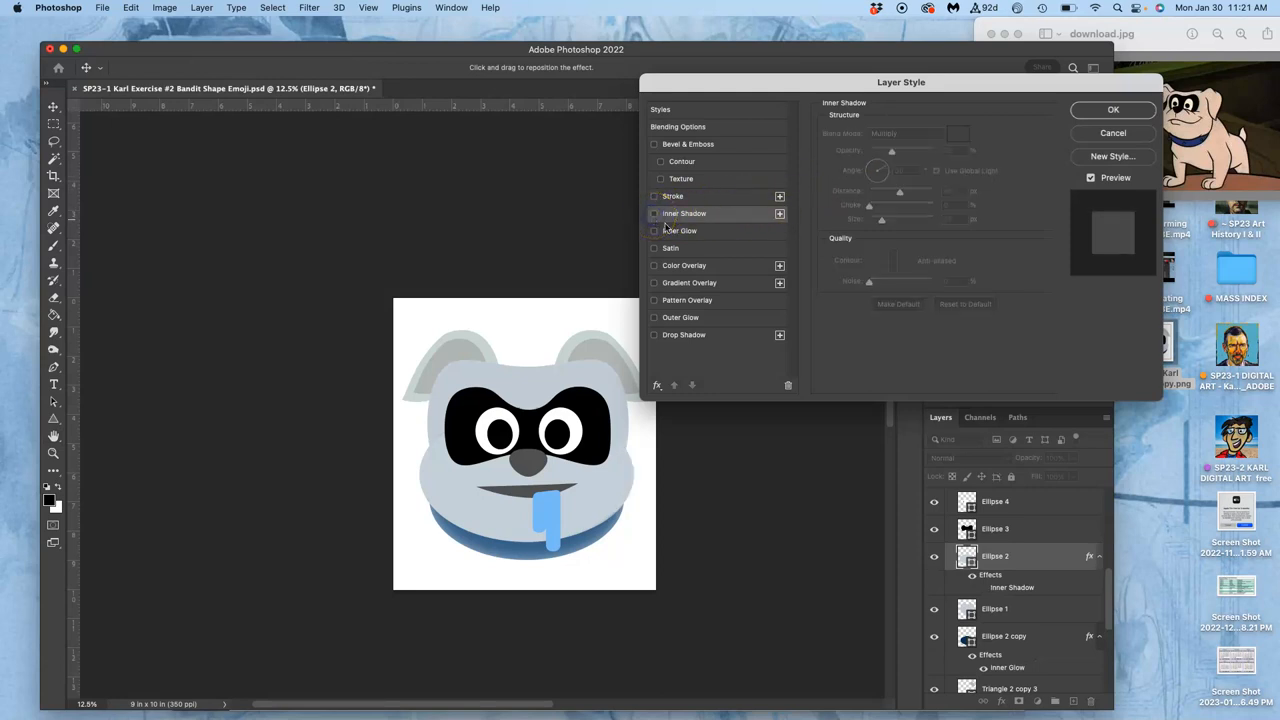
{"action": "left_click", "coordinate": [654, 231]}
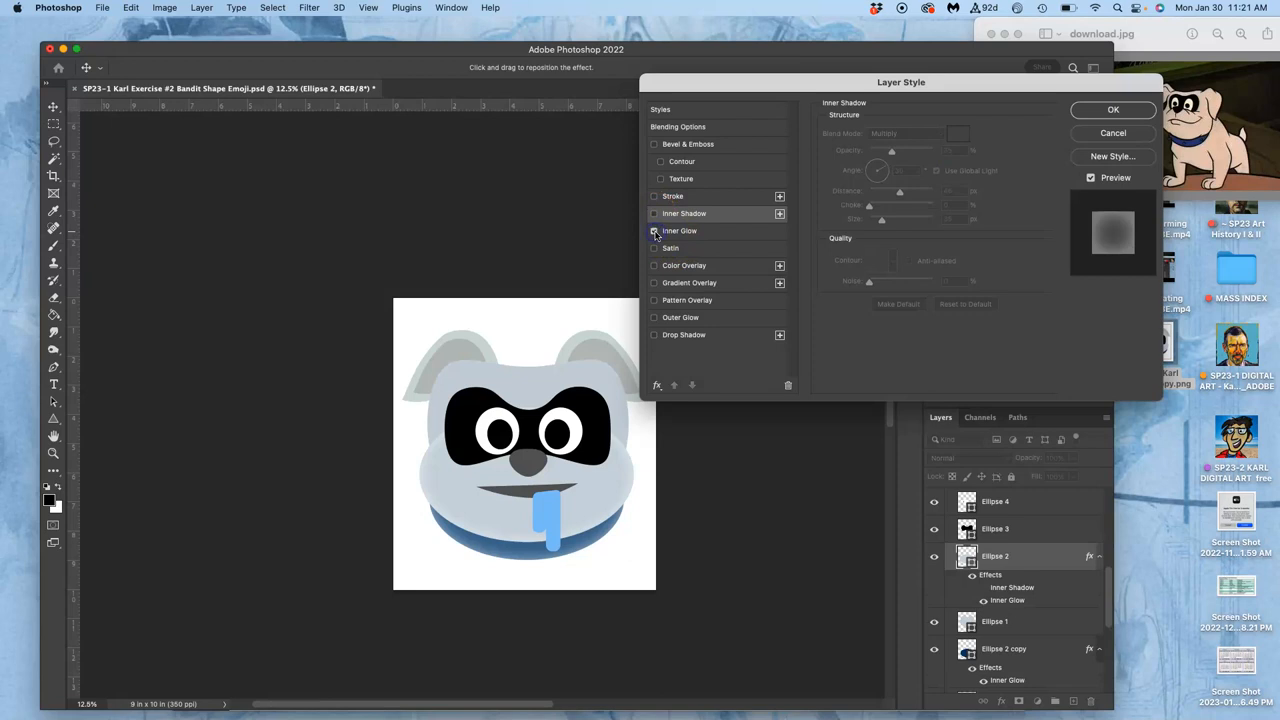
{"action": "left_click", "coordinate": [697, 234]}
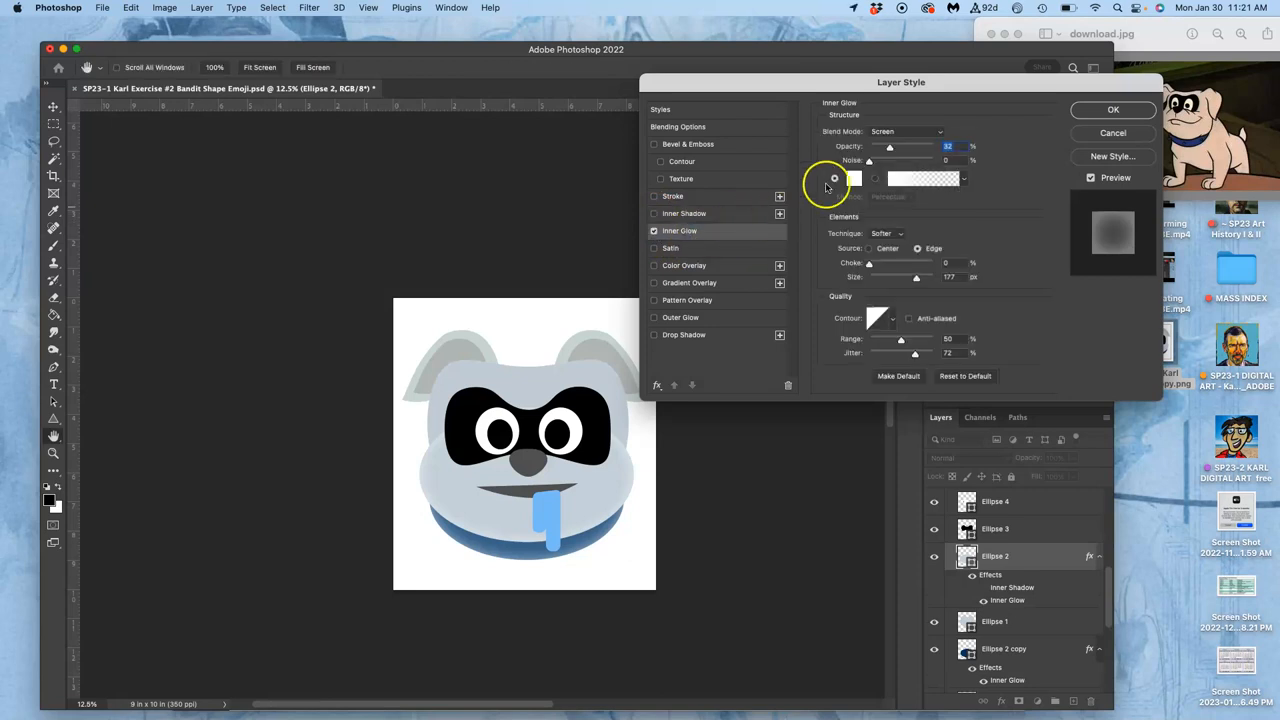
Step: Set the inner glow to Multiply with a dark grey colour and lowered opacity
{"action": "left_click", "coordinate": [896, 132]}
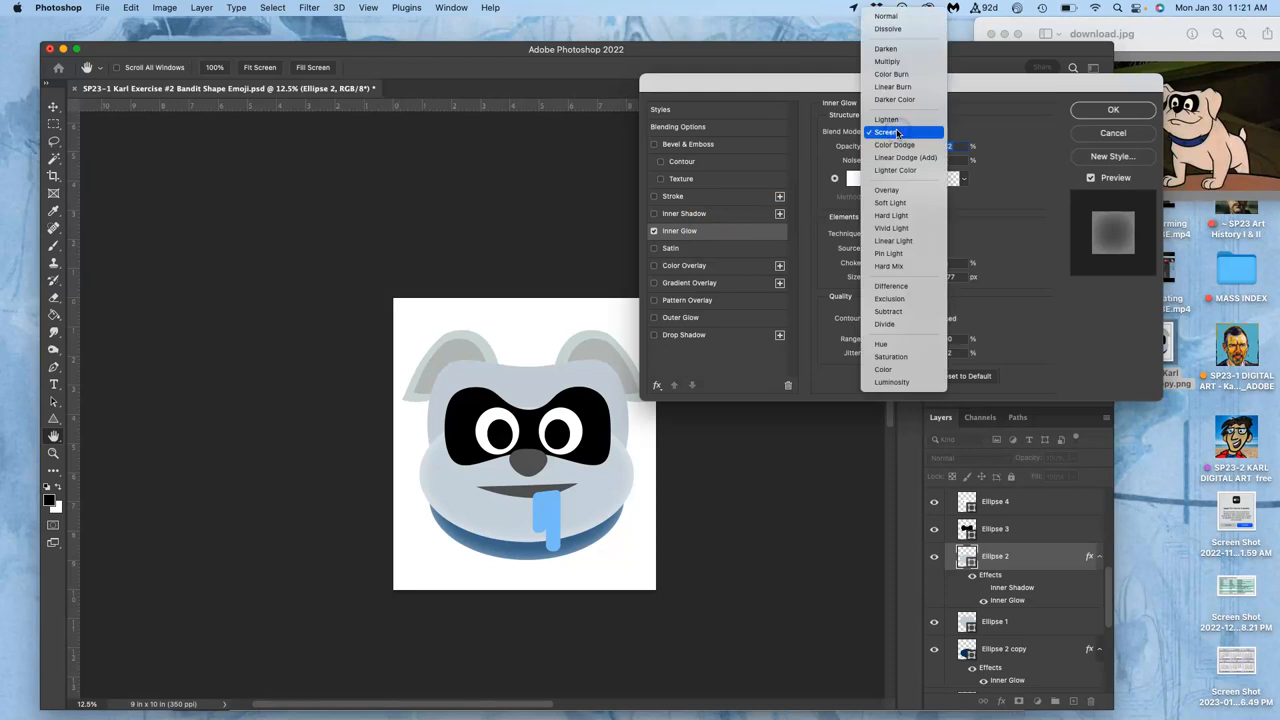
{"action": "left_click", "coordinate": [890, 20]}
{"action": "left_click", "coordinate": [903, 133]}
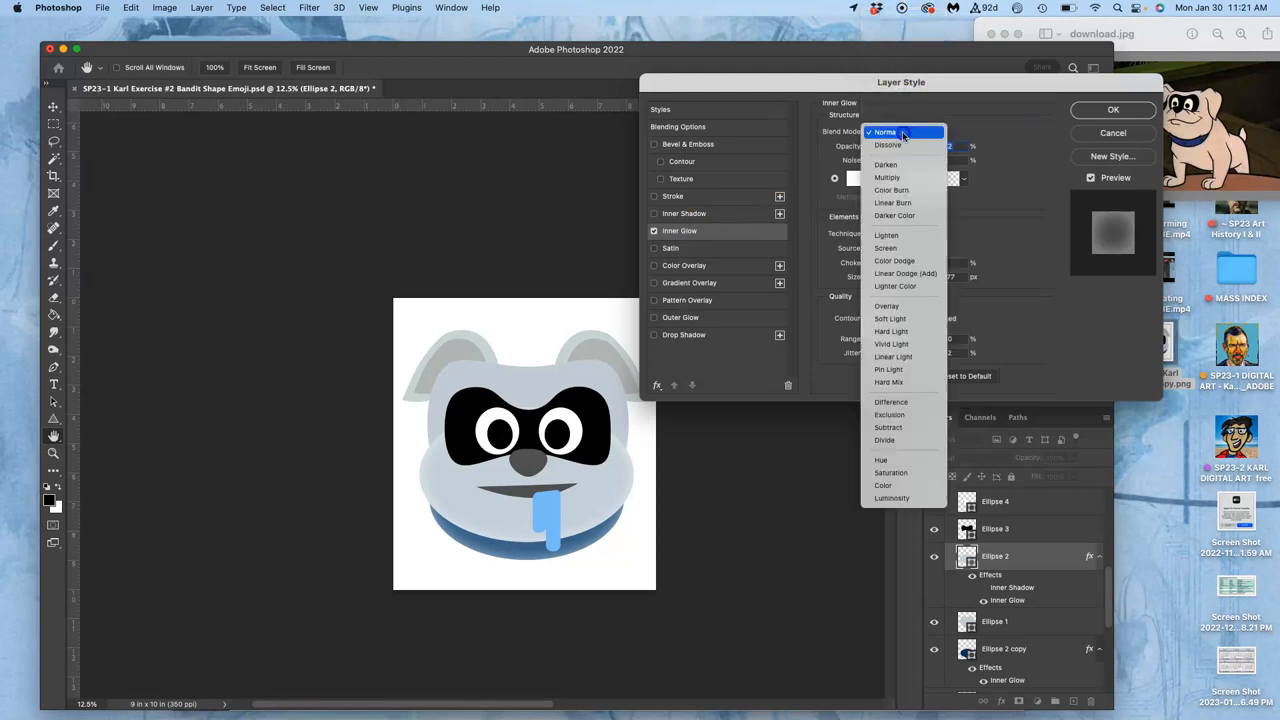
{"action": "left_click", "coordinate": [902, 178]}
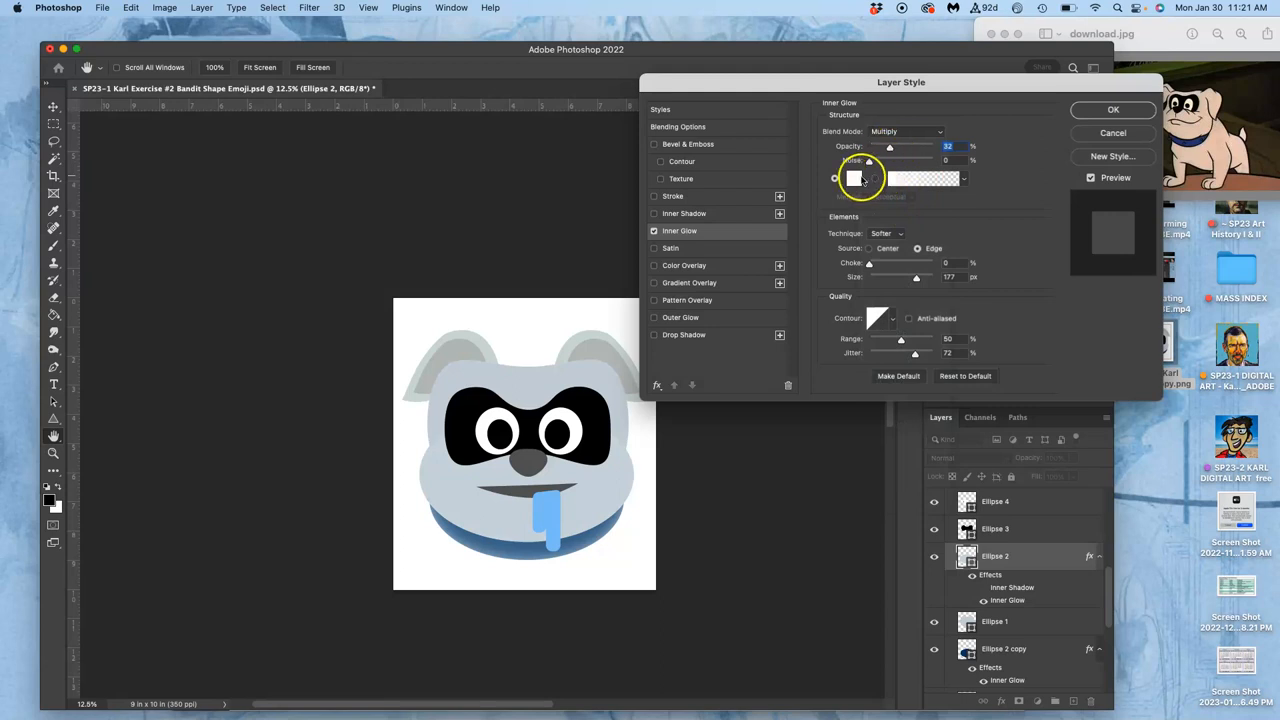
{"action": "left_click", "coordinate": [855, 178]}
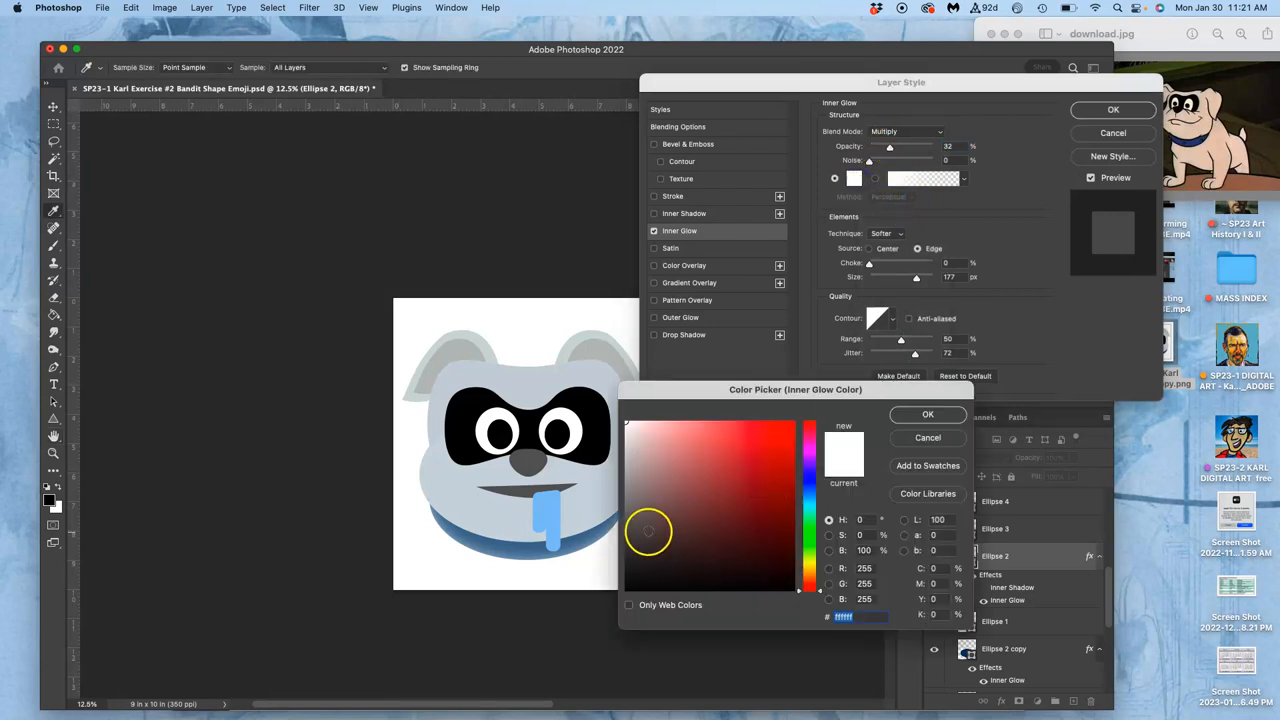
{"action": "left_click", "coordinate": [648, 531]}
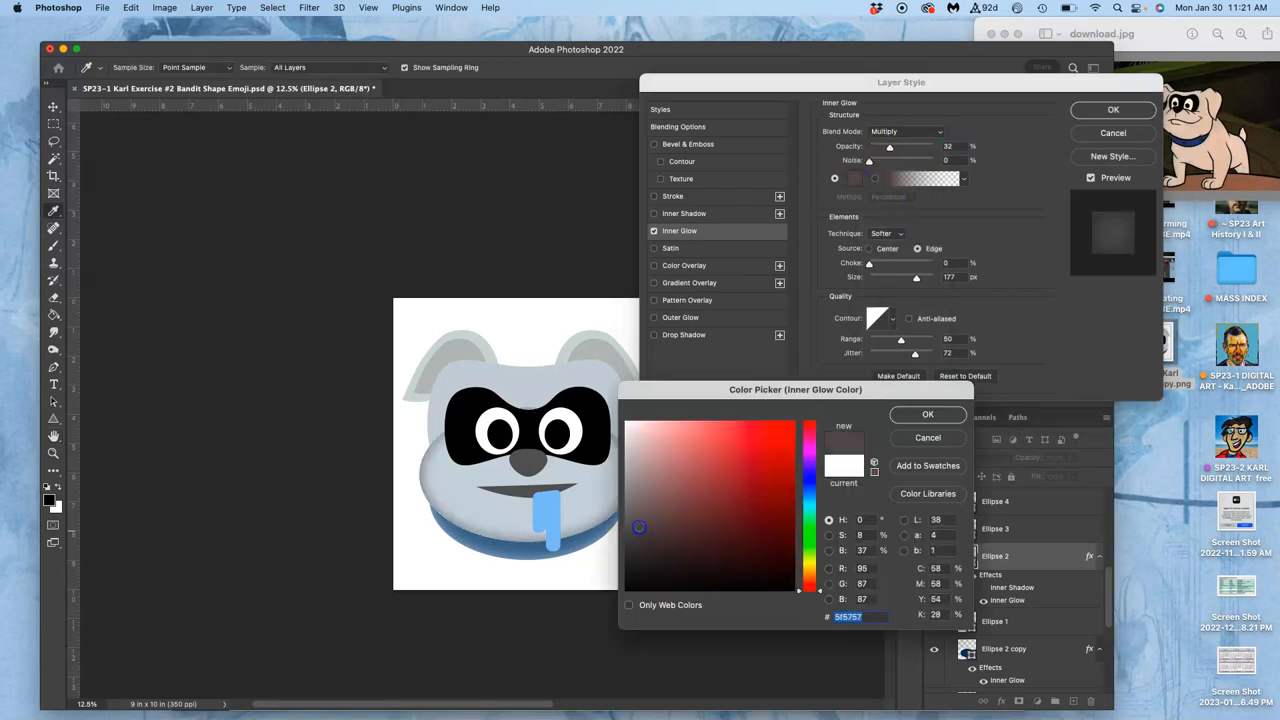
{"action": "left_click", "coordinate": [927, 415]}
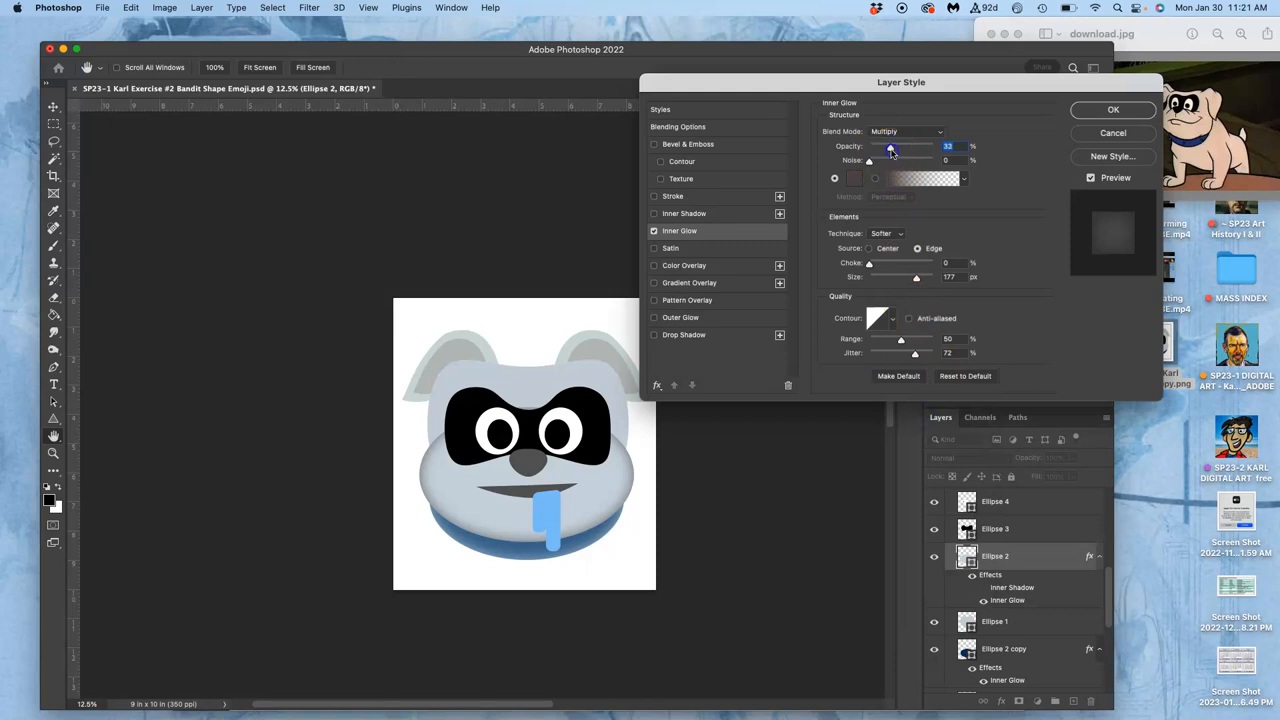
{"action": "left_click_drag", "start_coordinate": [889, 150], "coordinate": [880, 150]}
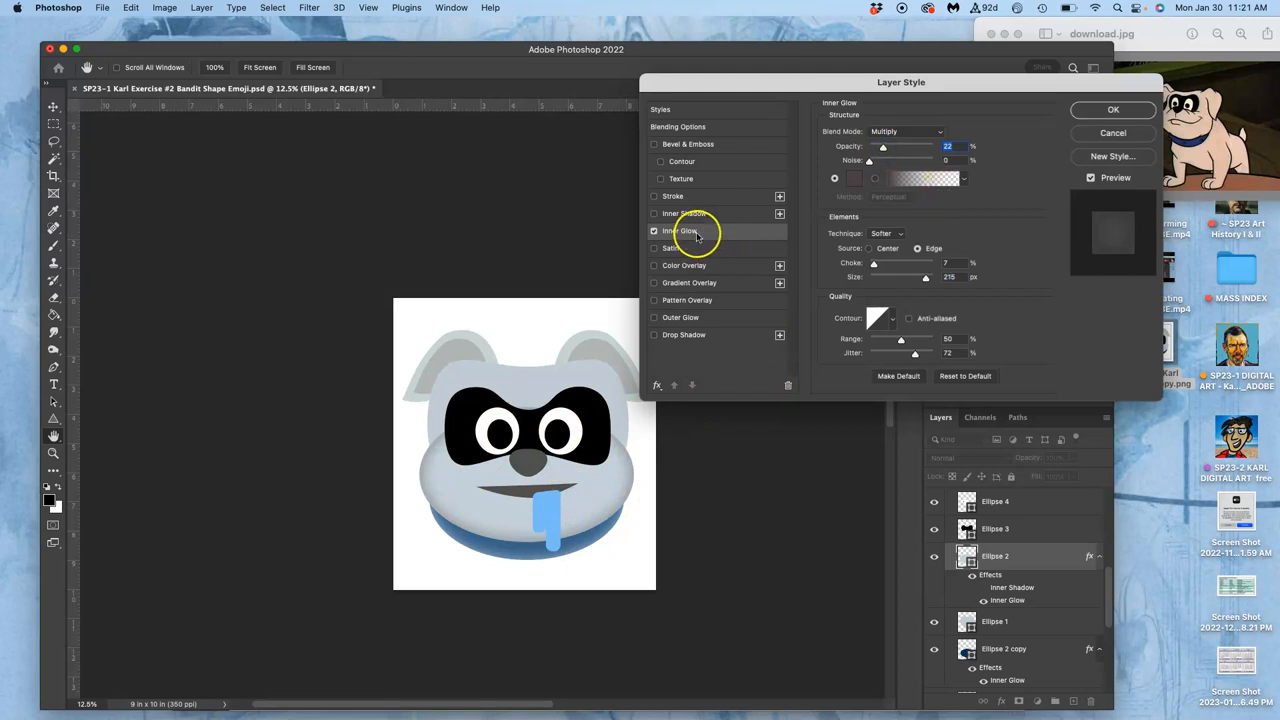
Step: Turn off the inner glow and give Ellipse 2's inner shadow a -90° angle
{"action": "left_click", "coordinate": [654, 213]}
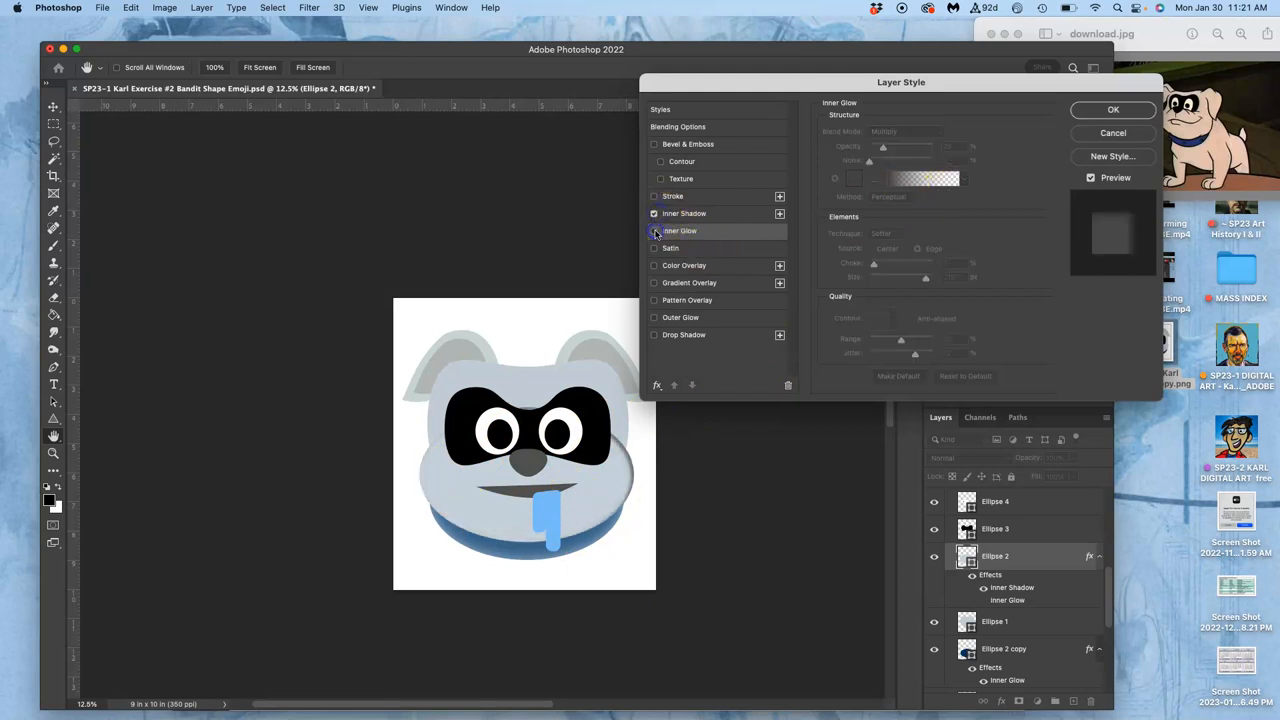
{"action": "left_click", "coordinate": [684, 213]}
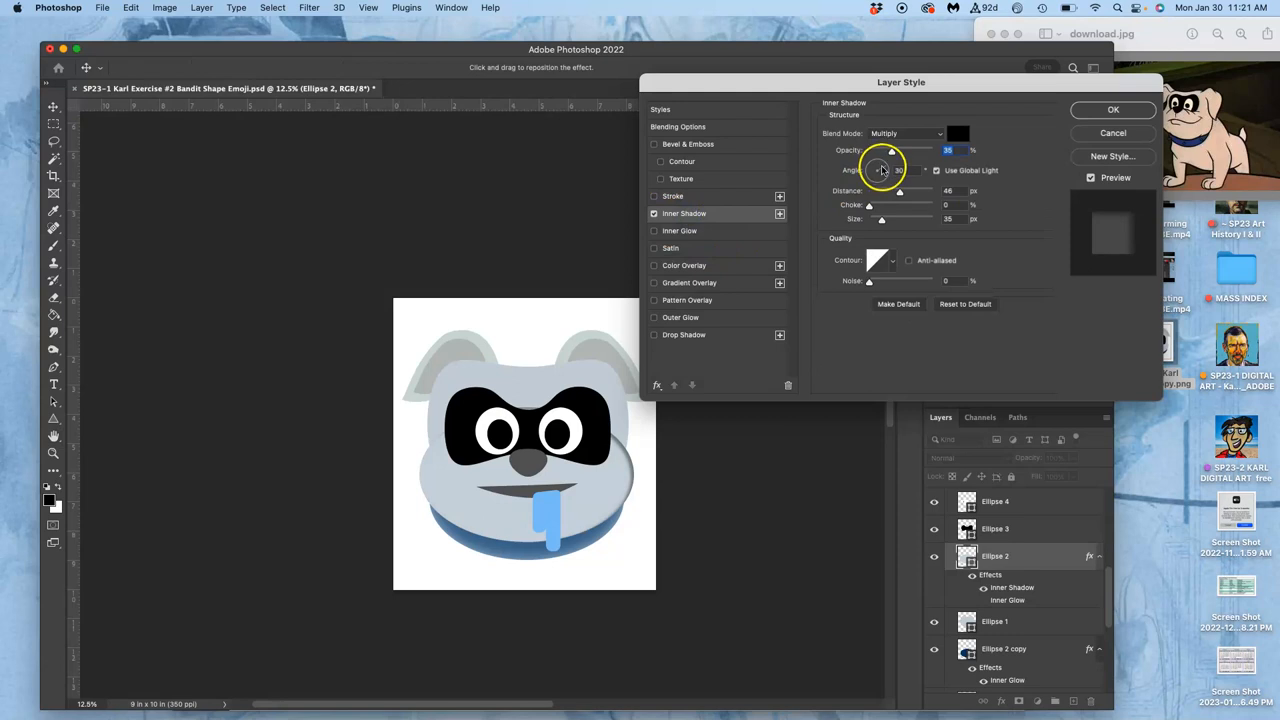
{"action": "left_click_drag", "start_coordinate": [883, 170], "coordinate": [877, 161]}
{"action": "double_click", "coordinate": [899, 170]}
{"action": "type", "text": "90"}
{"action": "left_click", "coordinate": [937, 172]}
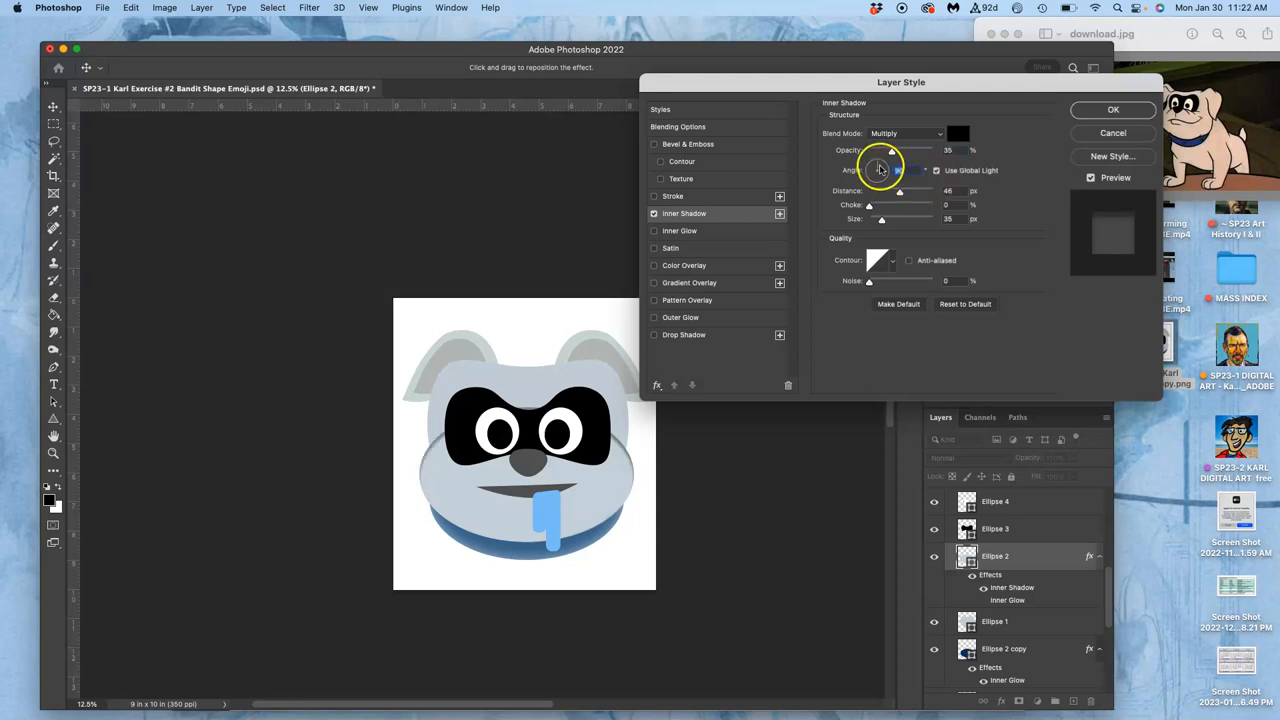
{"action": "left_click_drag", "start_coordinate": [880, 170], "coordinate": [878, 183]}
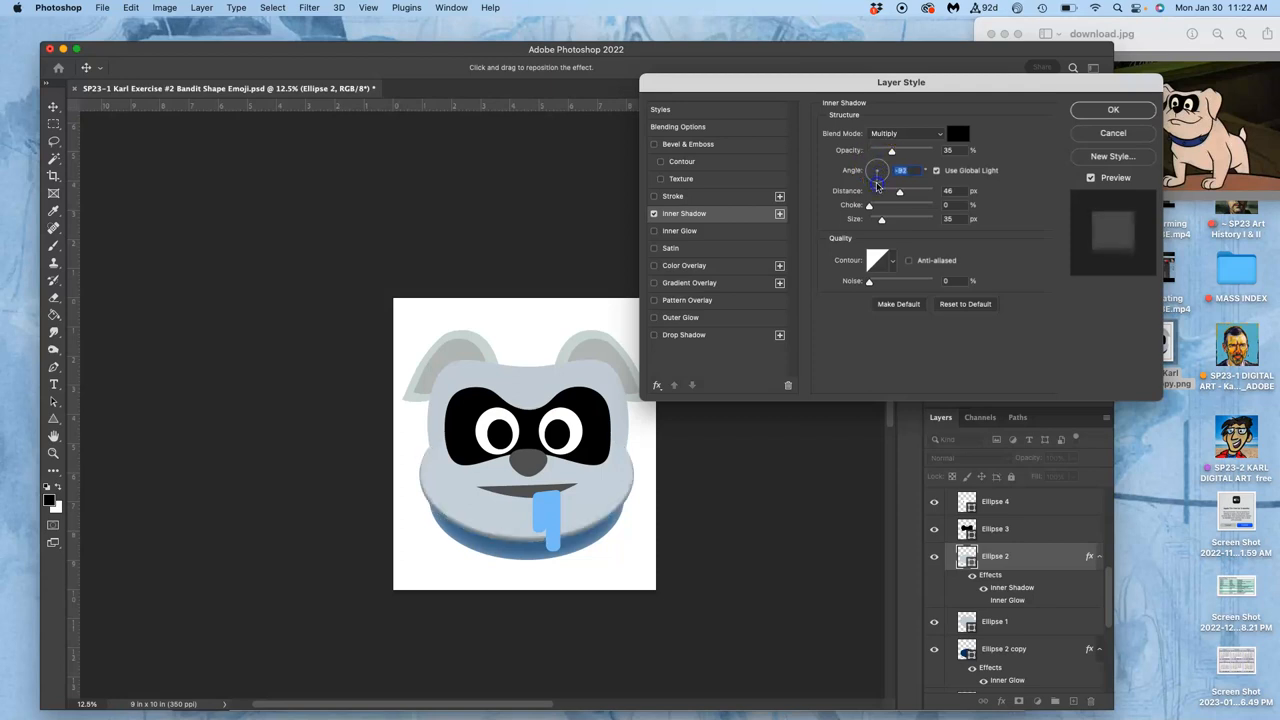
{"action": "left_click_drag", "start_coordinate": [878, 183], "coordinate": [884, 180]}
{"action": "left_click", "coordinate": [906, 171]}
{"action": "type", "text": "-90"}
{"action": "key", "text": "Tab"}
Step: Enlarge the inner shadow to 73 px at 29% opacity and apply the style
{"action": "mouse_move", "coordinate": [879, 220]}
{"action": "left_mouse_down"}
{"action": "mouse_move", "coordinate": [905, 221]}
{"action": "mouse_move", "coordinate": [891, 221]}
{"action": "left_mouse_up"}
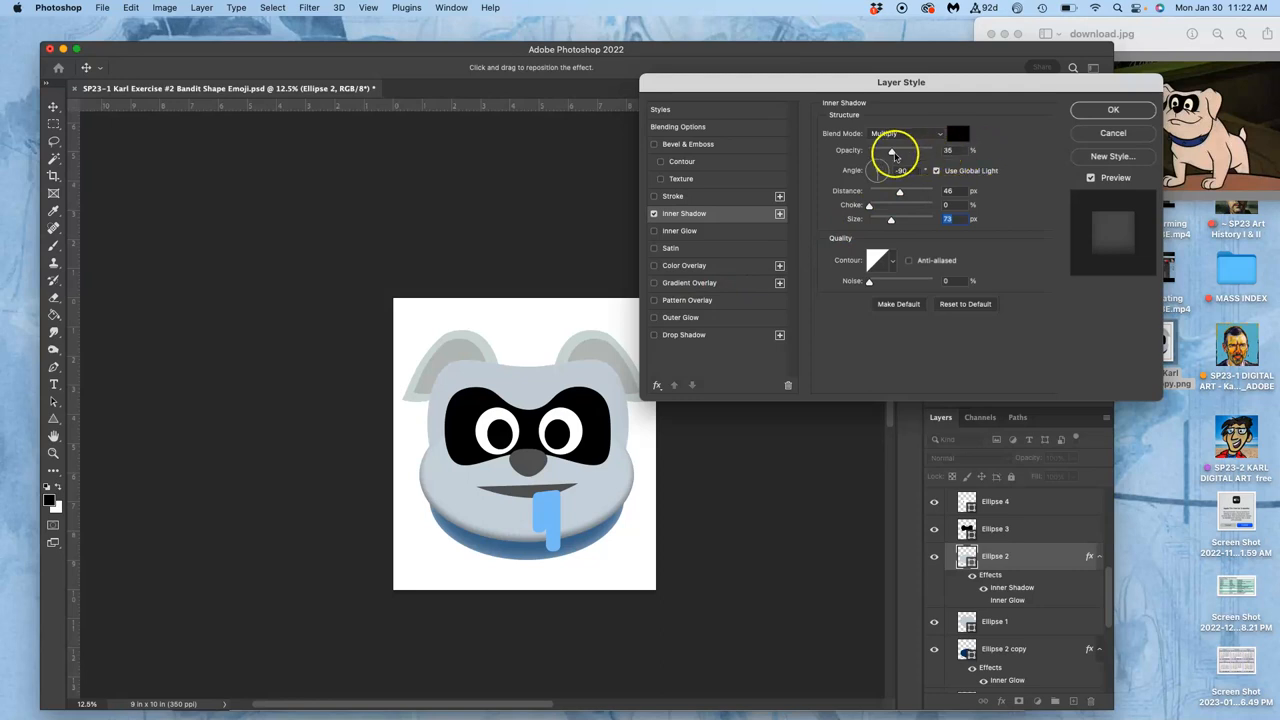
{"action": "mouse_move", "coordinate": [893, 152]}
{"action": "left_mouse_down"}
{"action": "mouse_move", "coordinate": [955, 152]}
{"action": "mouse_move", "coordinate": [886, 152]}
{"action": "left_mouse_up"}
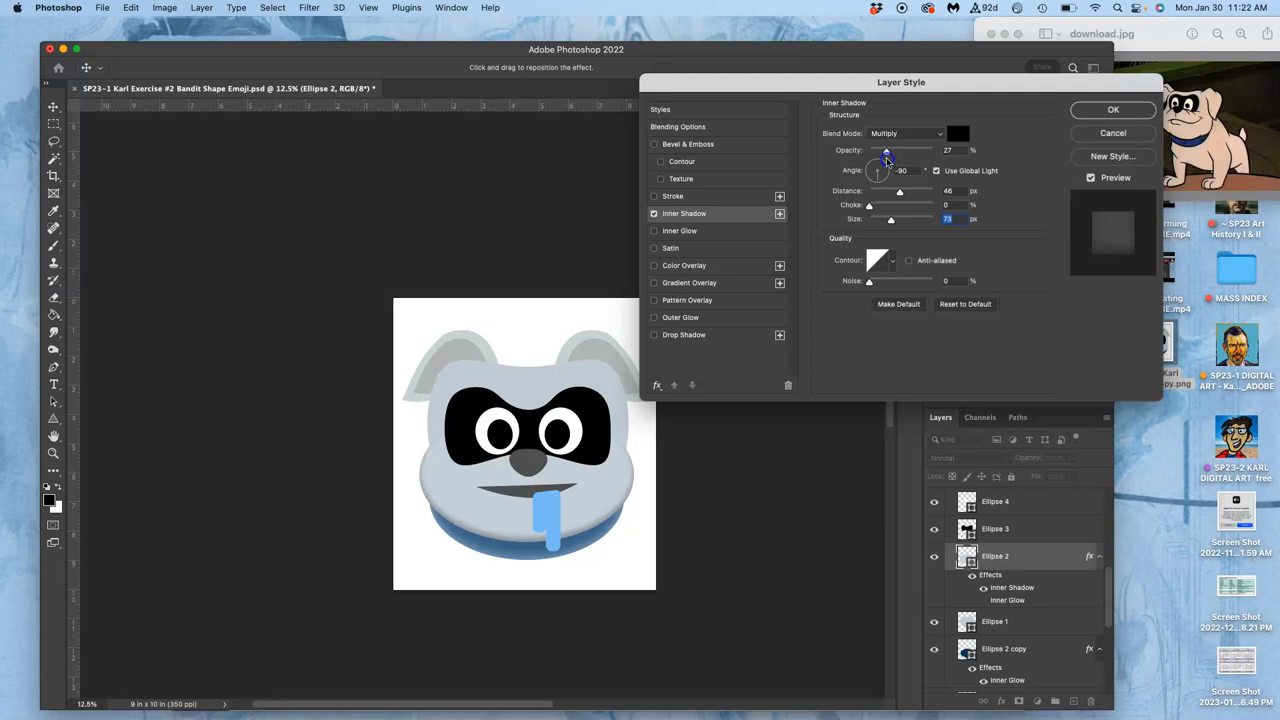
{"action": "left_click_drag", "start_coordinate": [886, 152], "coordinate": [888, 152]}
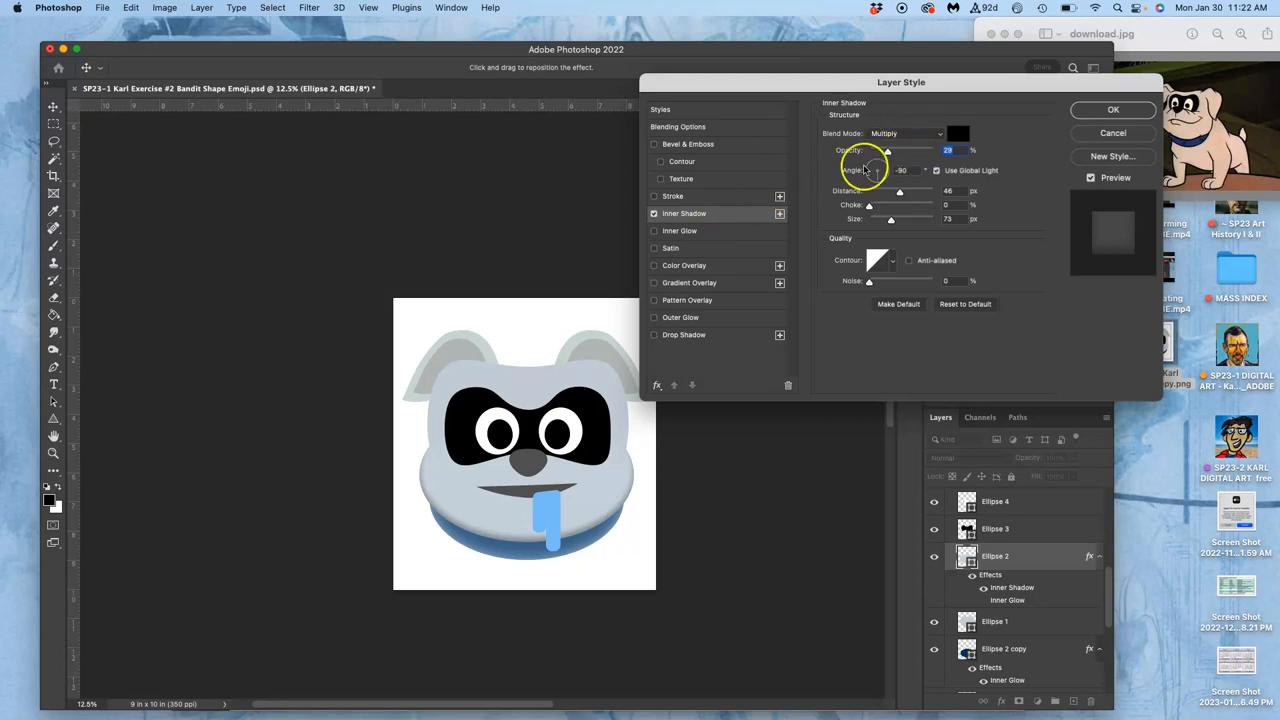
{"action": "left_click", "coordinate": [1113, 110]}
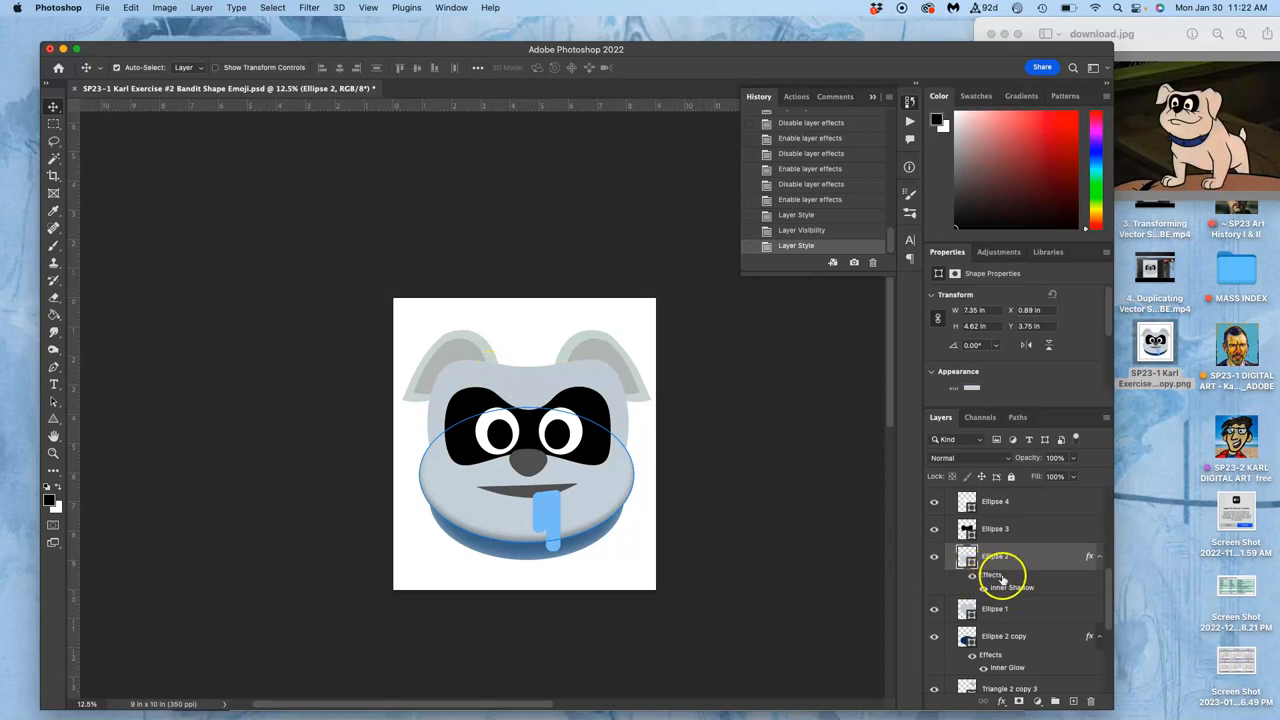
Step: Copy Ellipse 2's layer style and paste the inner shadow onto Ellipse 1
{"action": "right_click", "coordinate": [997, 577]}
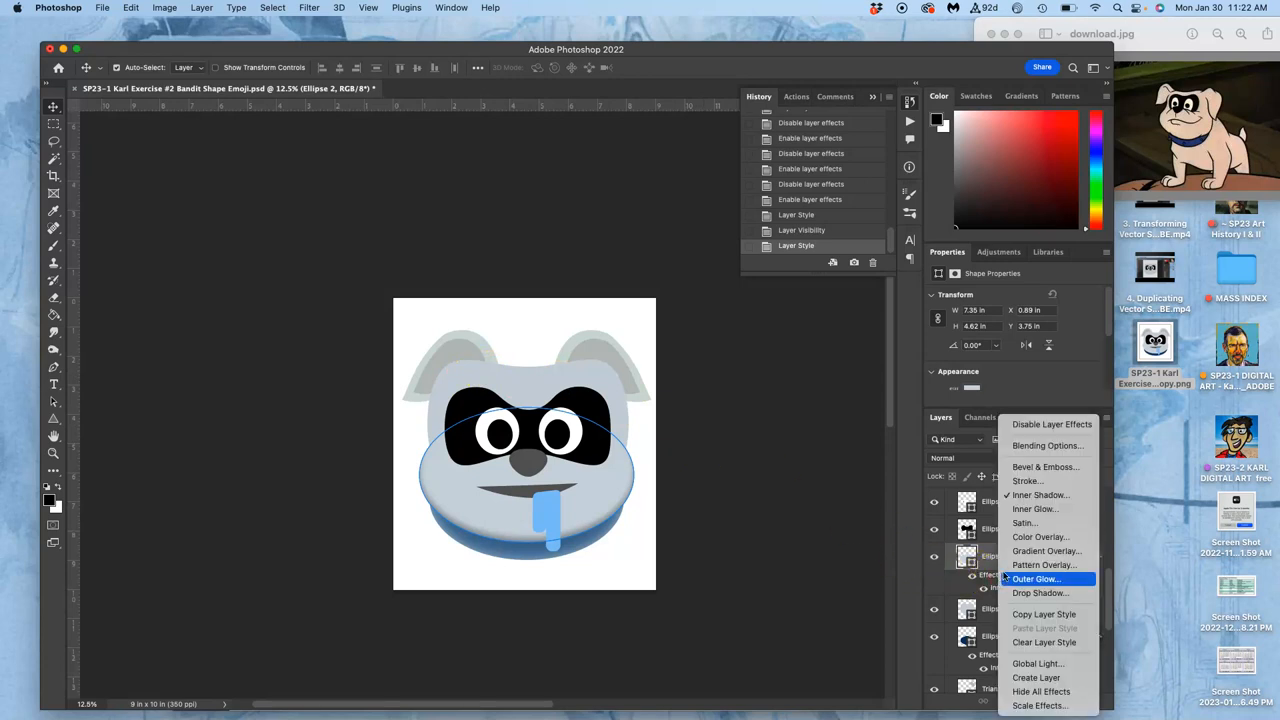
{"action": "left_click", "coordinate": [1057, 617]}
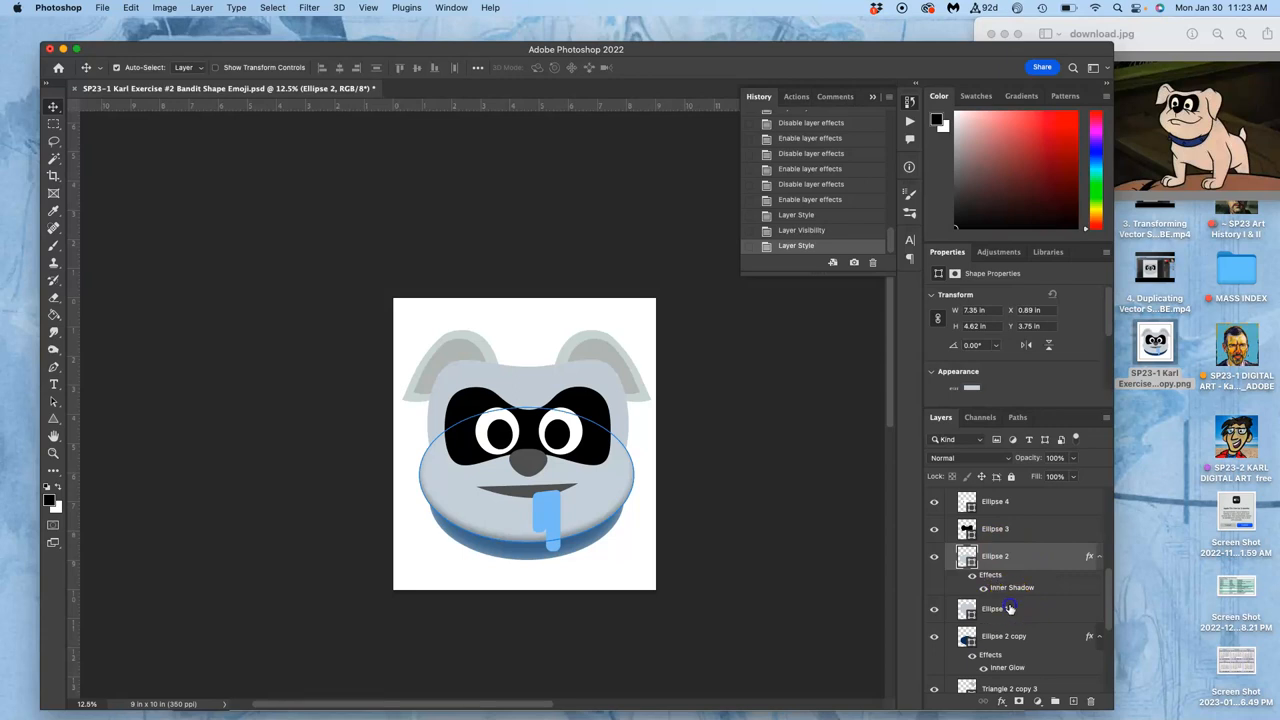
{"action": "left_click", "coordinate": [1009, 609]}
{"action": "left_click", "coordinate": [936, 608]}
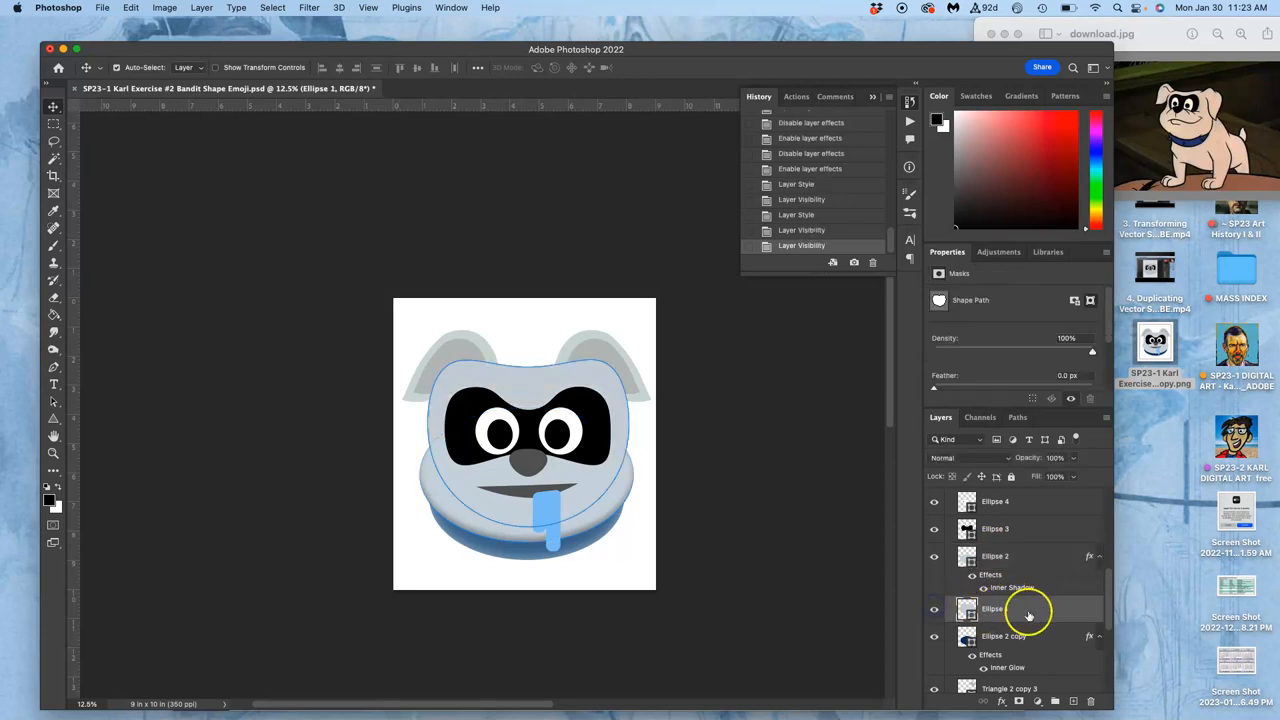
{"action": "right_click", "coordinate": [1030, 612]}
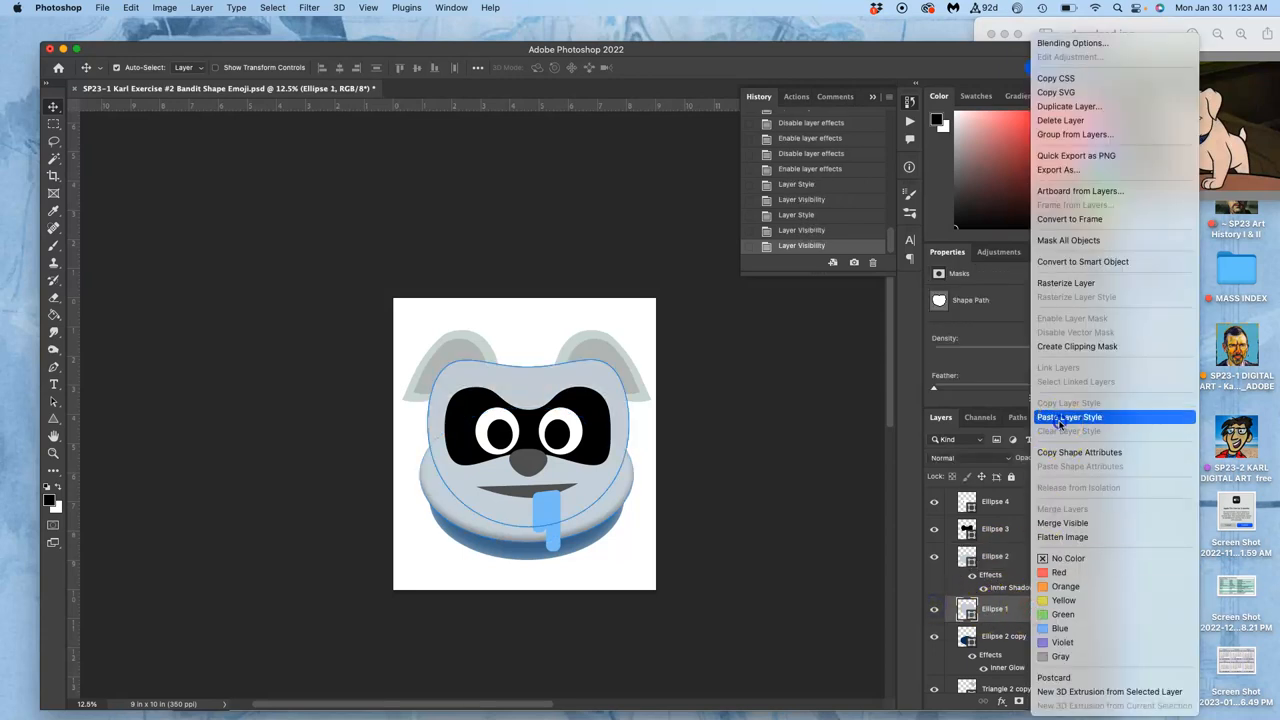
{"action": "left_click", "coordinate": [1069, 417]}
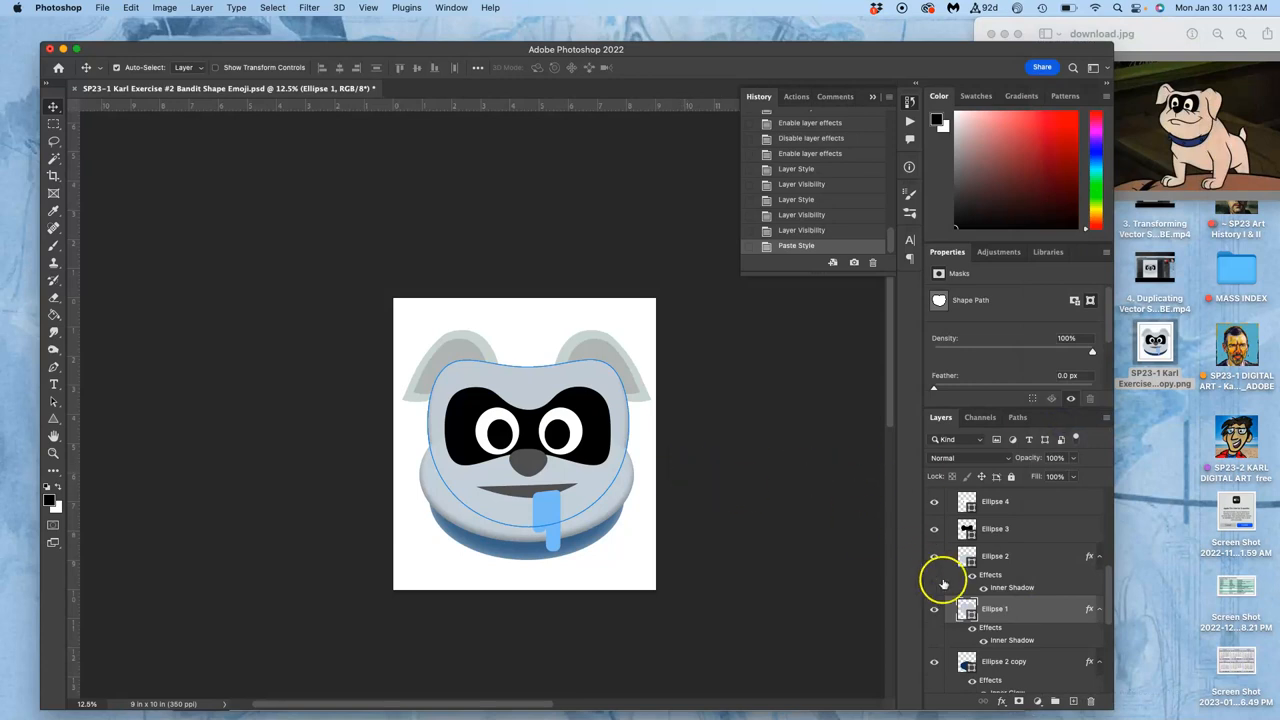
Step: Deselect and zoom in then out to inspect the head shading
{"action": "left_click", "coordinate": [705, 460]}
{"action": "left_click", "coordinate": [628, 425]}
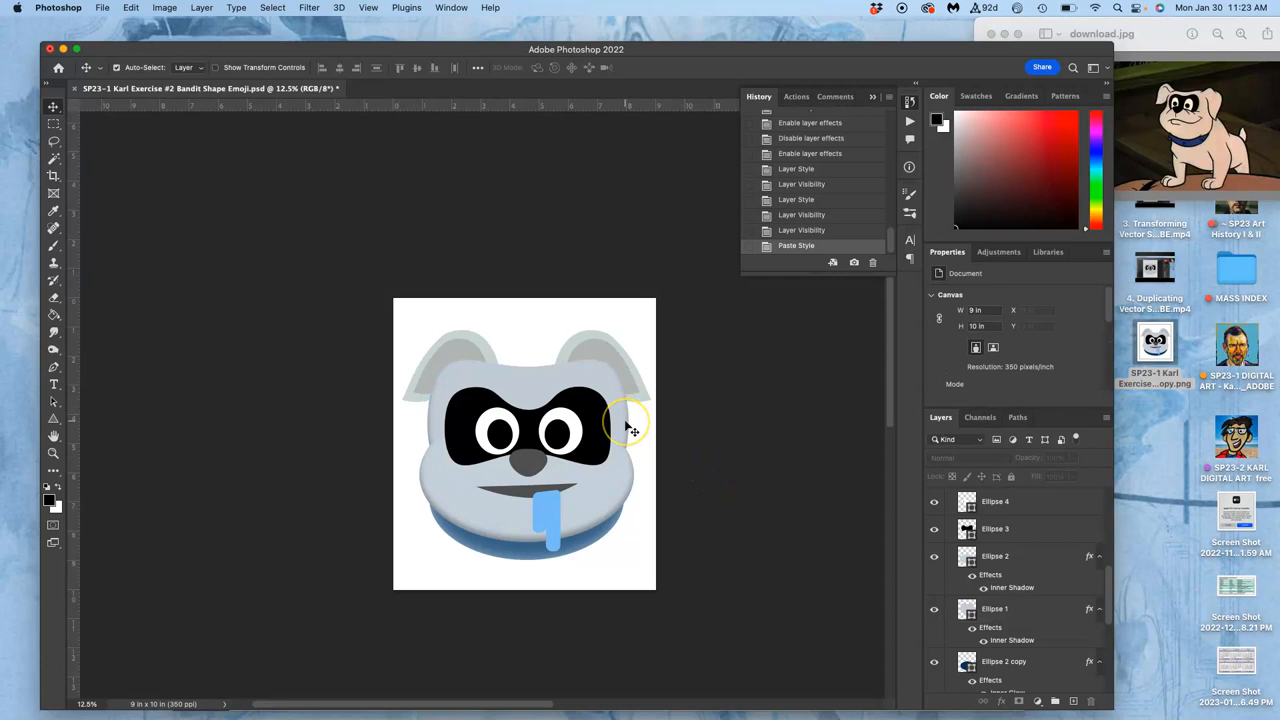
{"action": "key", "text": "super+plus"}
{"action": "key", "text": "super+plus"}
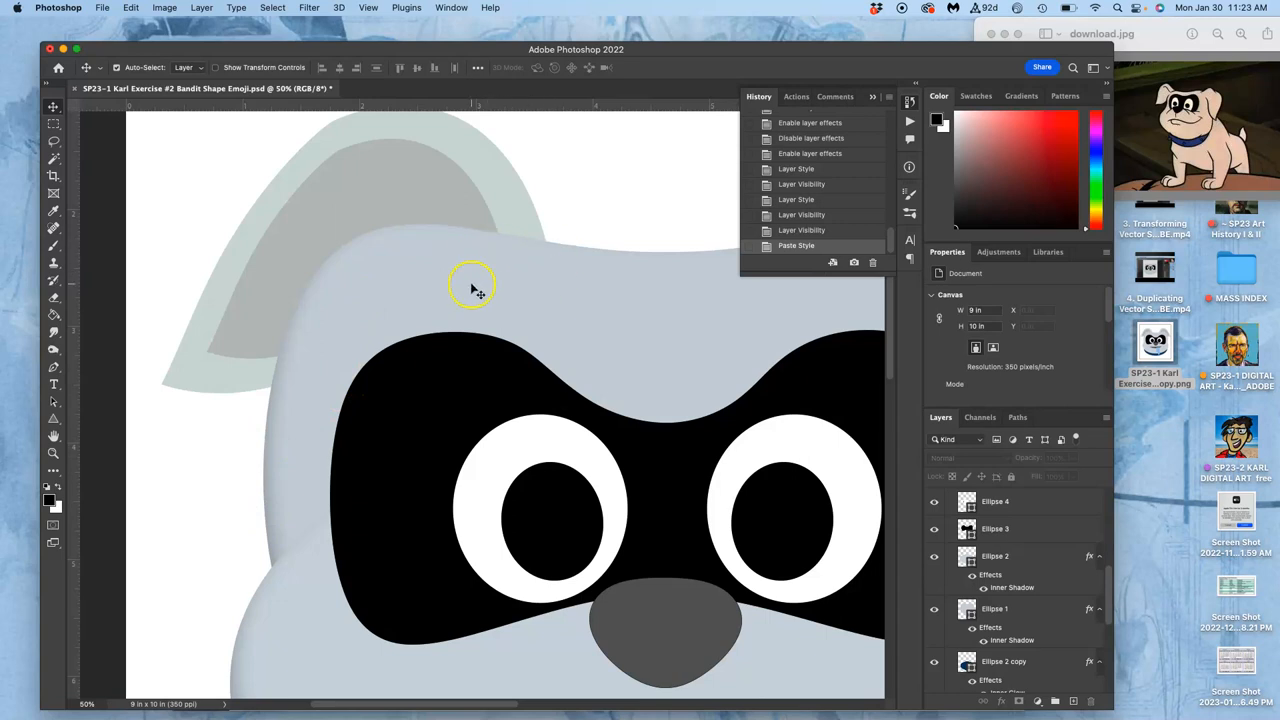
{"action": "key", "text": "super+minus"}
{"action": "key", "text": "super+minus"}
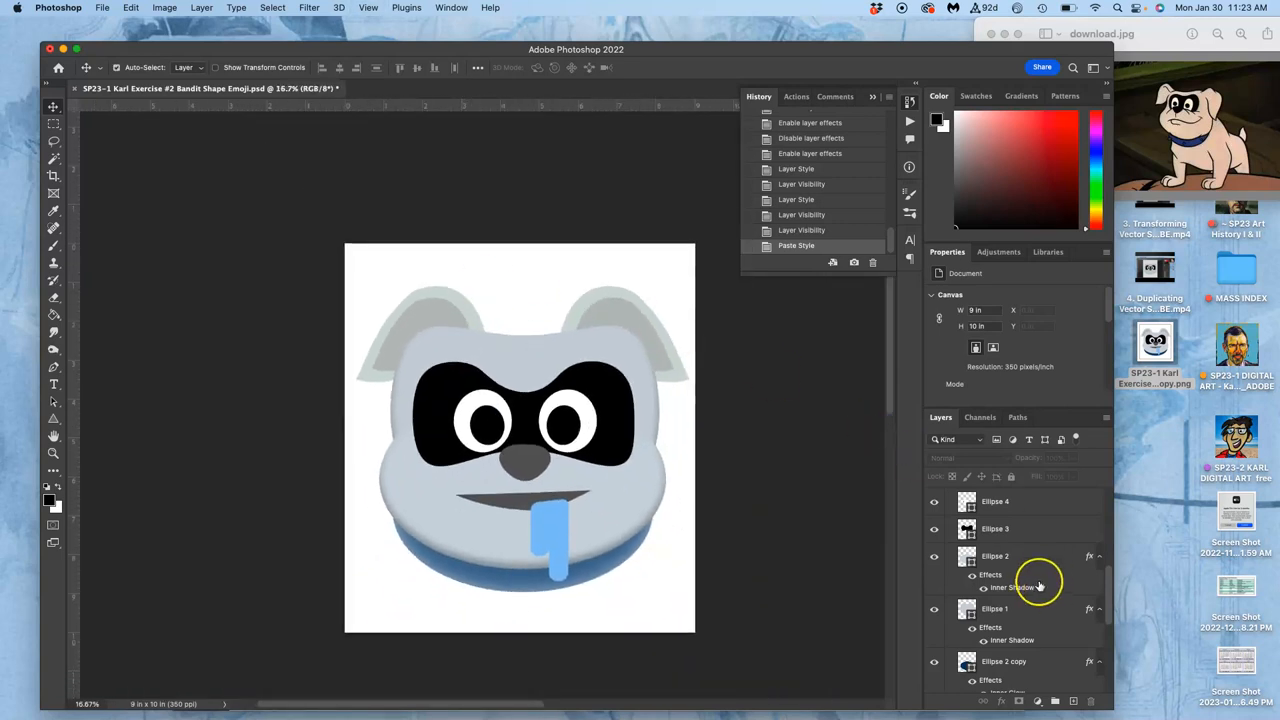
{"action": "scroll", "coordinate": [1040, 585], "scroll_direction": "down", "scroll_amount": 2}
{"action": "scroll", "coordinate": [1040, 585], "scroll_direction": "down", "scroll_amount": 2}
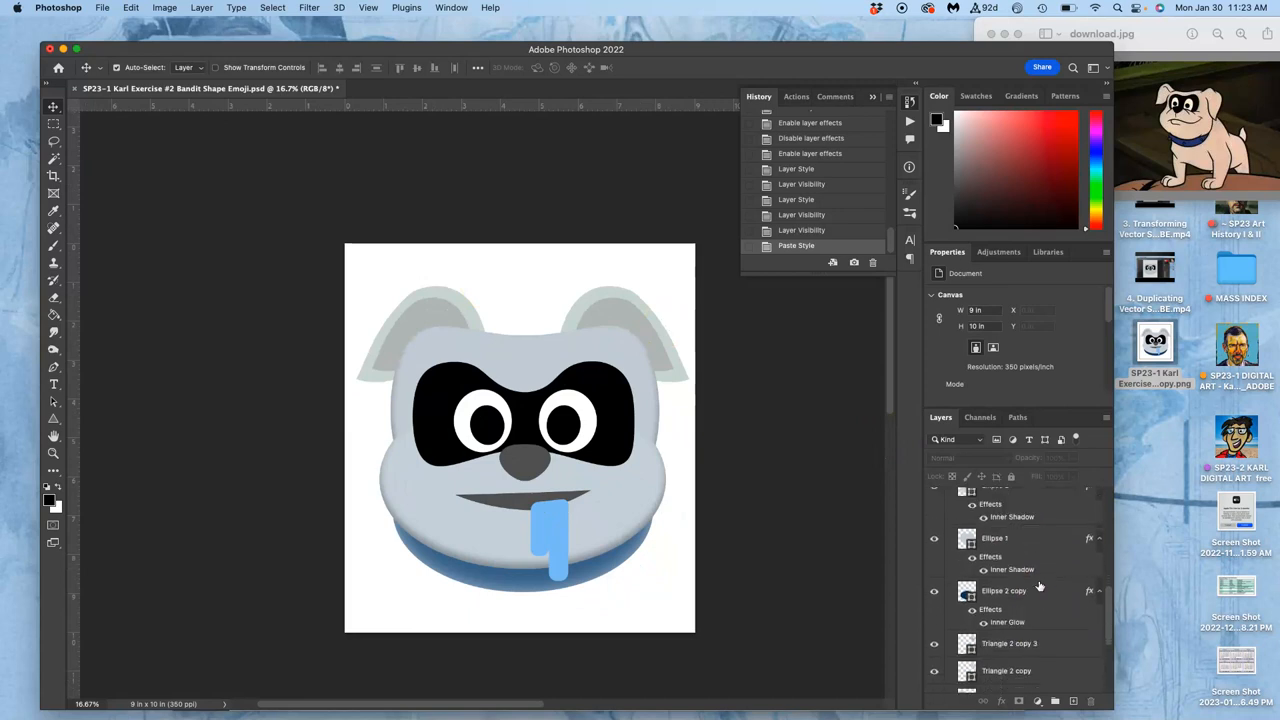
{"action": "scroll", "coordinate": [1040, 585], "scroll_direction": "up", "scroll_amount": 1}
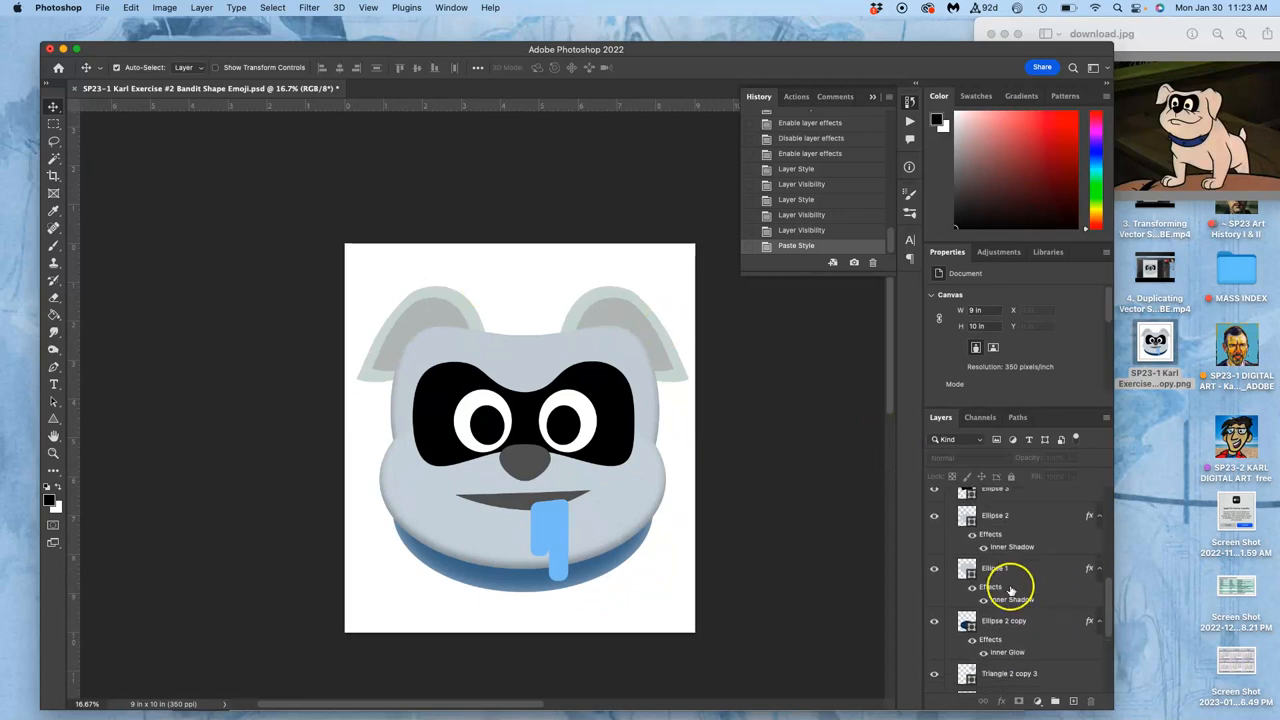
Step: Try rotating Ellipse 1's inner shadow angle, reset it to vertical and discard the change
{"action": "double_click", "coordinate": [1000, 585]}
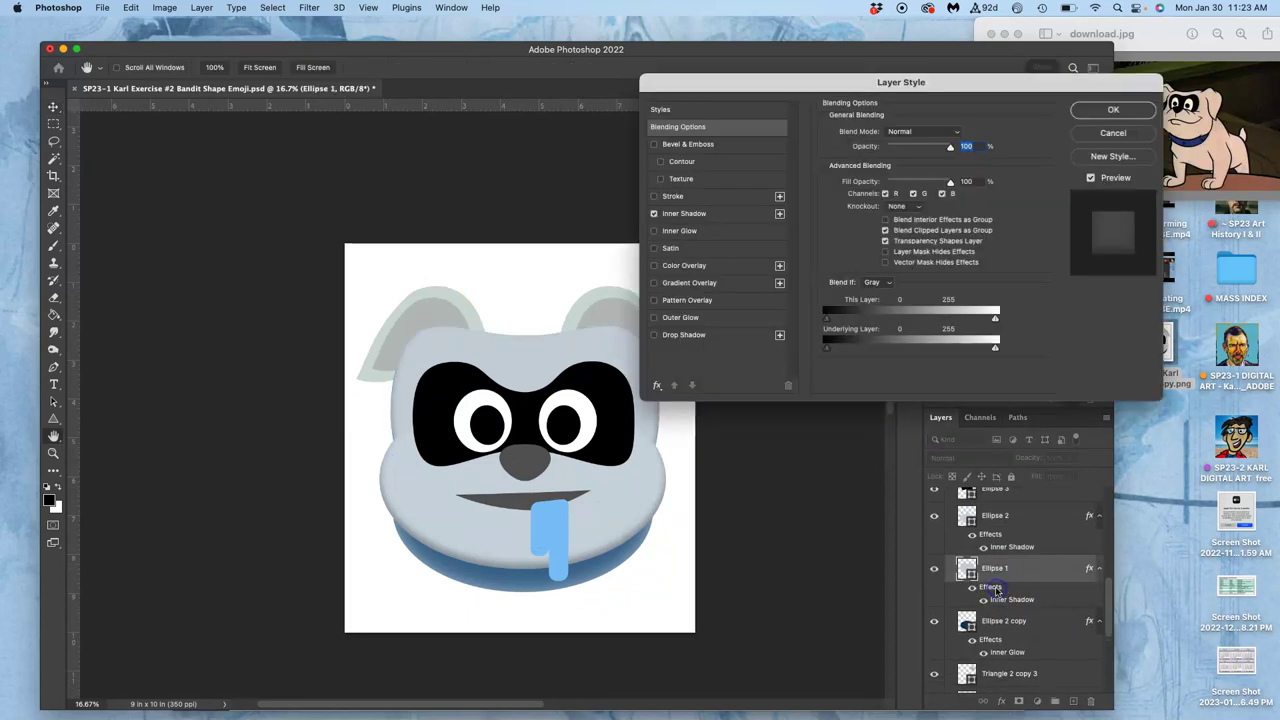
{"action": "left_click", "coordinate": [715, 213]}
{"action": "left_click_drag", "start_coordinate": [877, 166], "coordinate": [879, 165]}
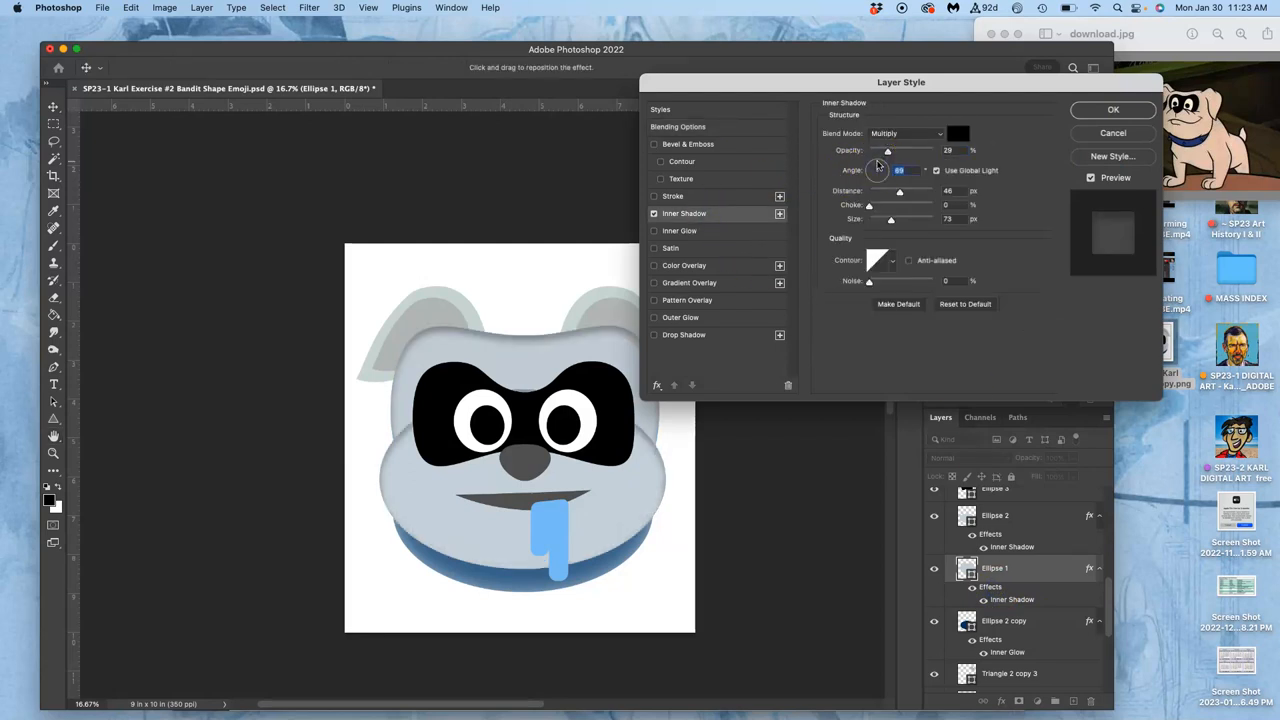
{"action": "left_click", "coordinate": [510, 355]}
{"action": "left_click", "coordinate": [1113, 110]}
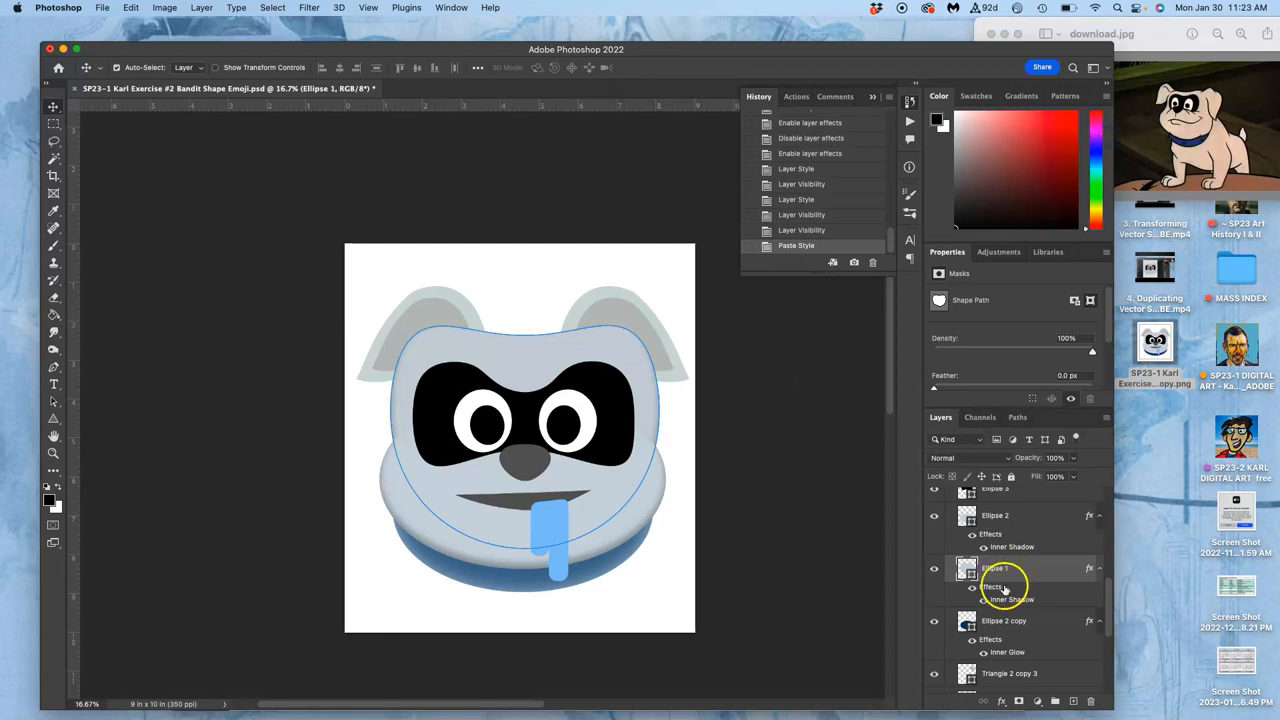
Step: Give Ellipse 1's inner shadow its own 90° light angle (no global light) at slightly lower opacity
{"action": "double_click", "coordinate": [1000, 599]}
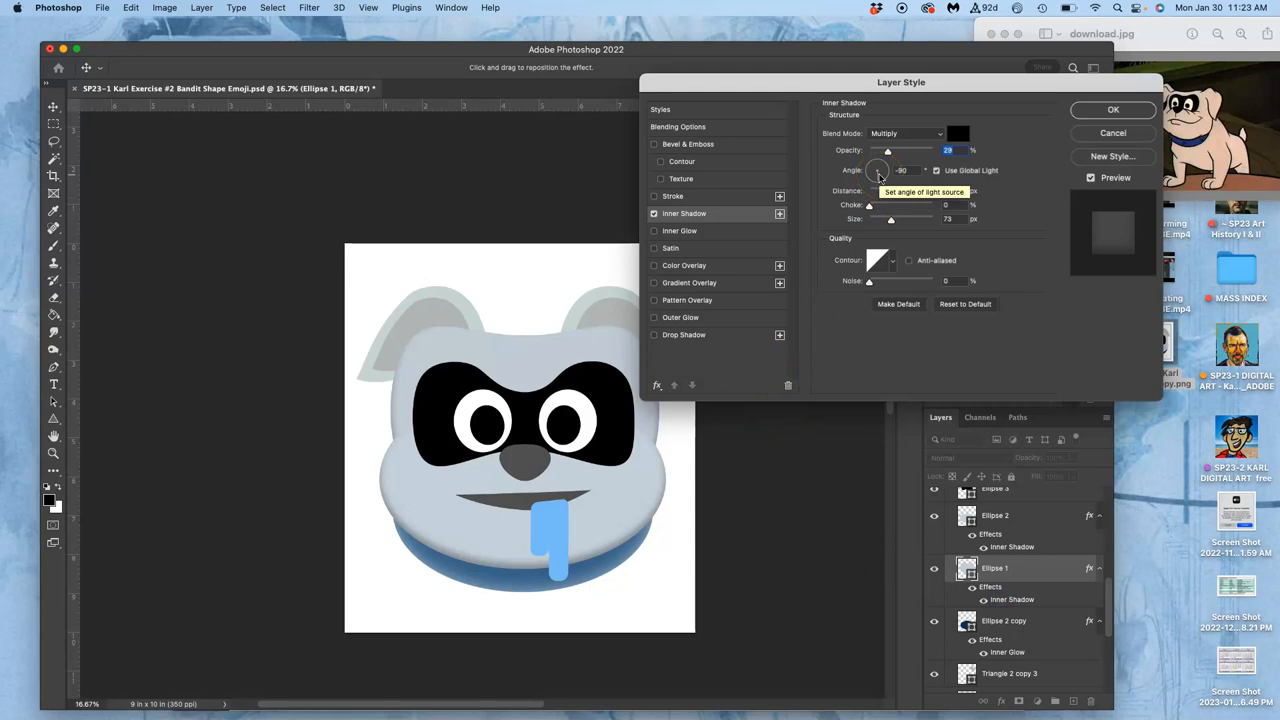
{"action": "left_click", "coordinate": [878, 162]}
{"action": "left_click", "coordinate": [937, 170]}
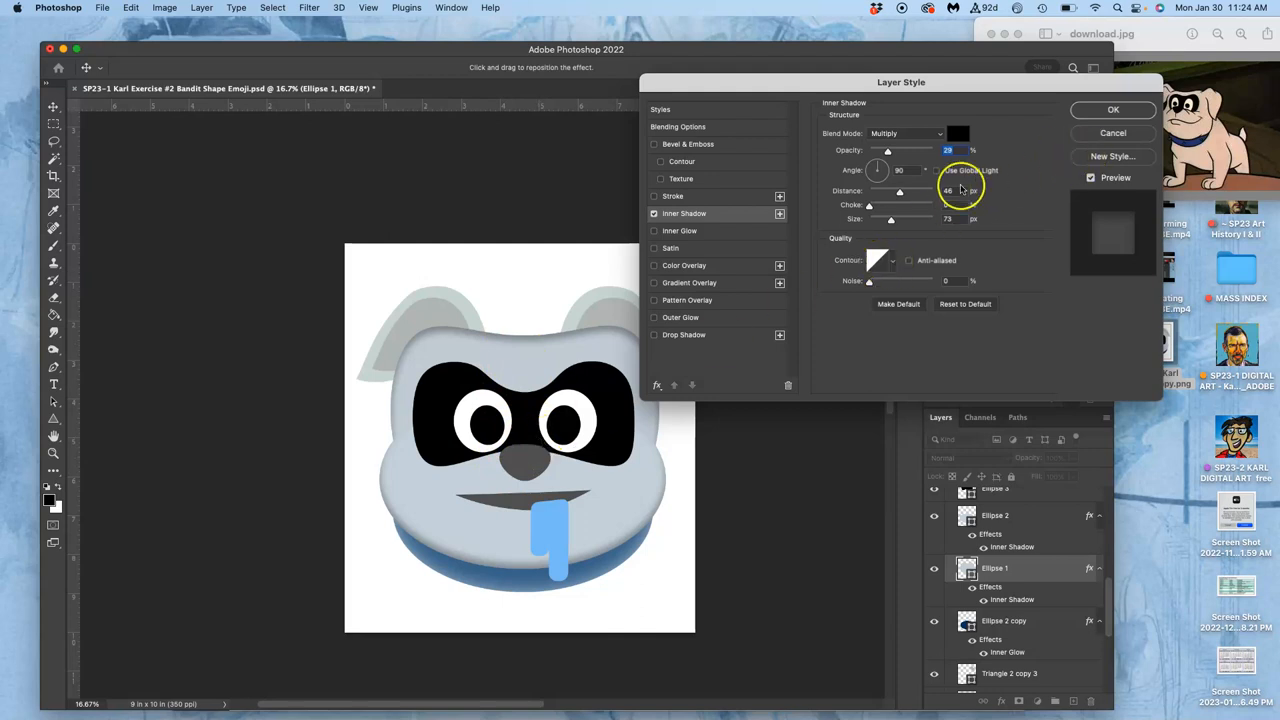
{"action": "left_click_drag", "start_coordinate": [889, 151], "coordinate": [883, 151]}
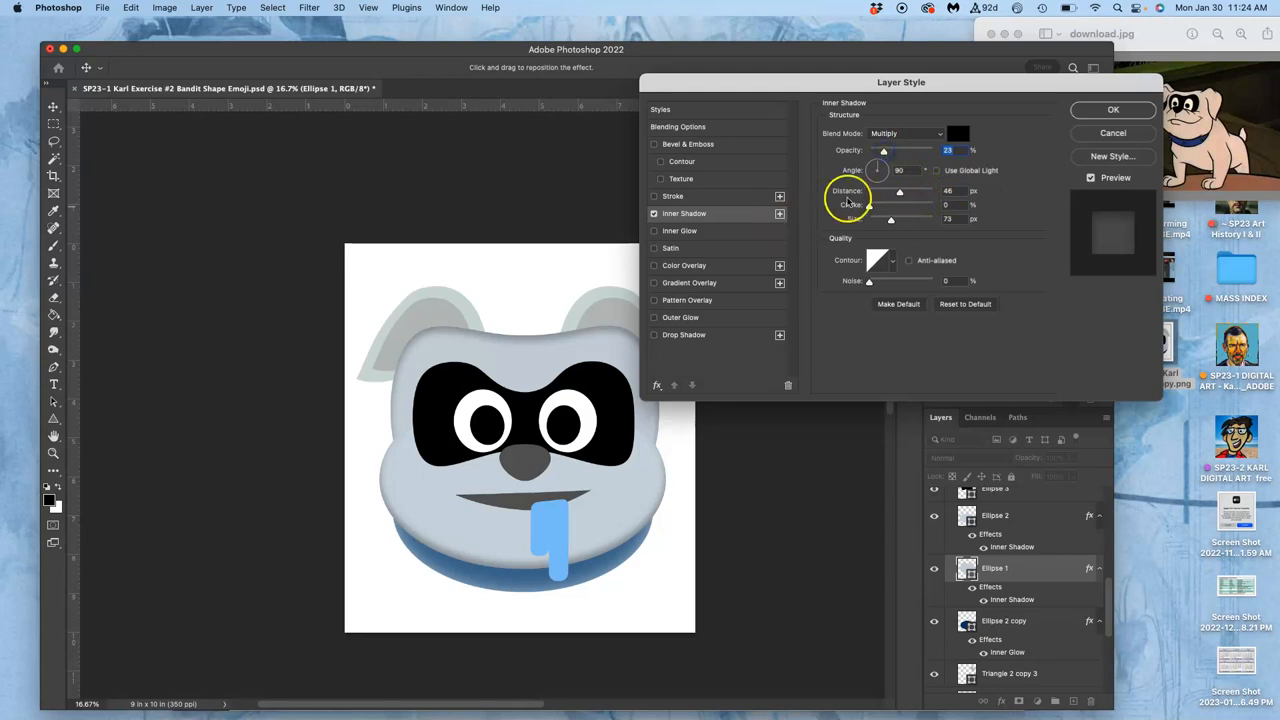
{"action": "left_click", "coordinate": [1113, 109]}
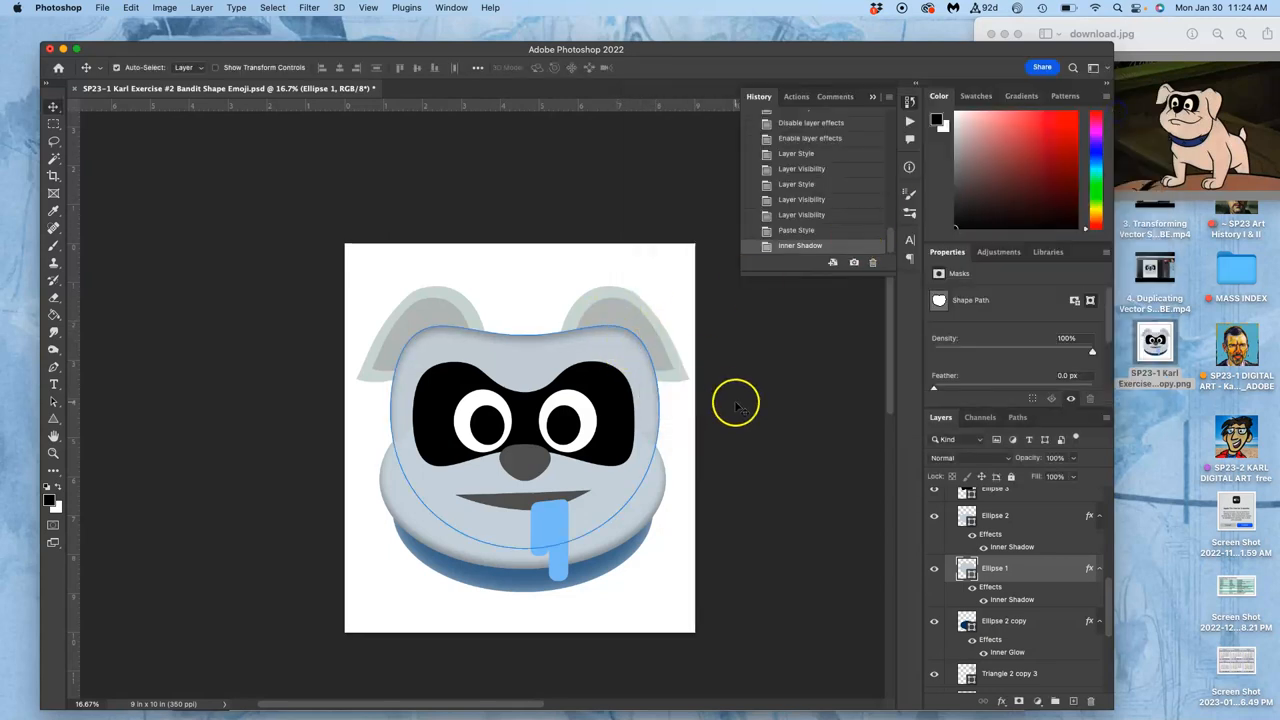
Step: Copy the face's layer style and paste it onto the right ear shape
{"action": "right_click", "coordinate": [995, 586]}
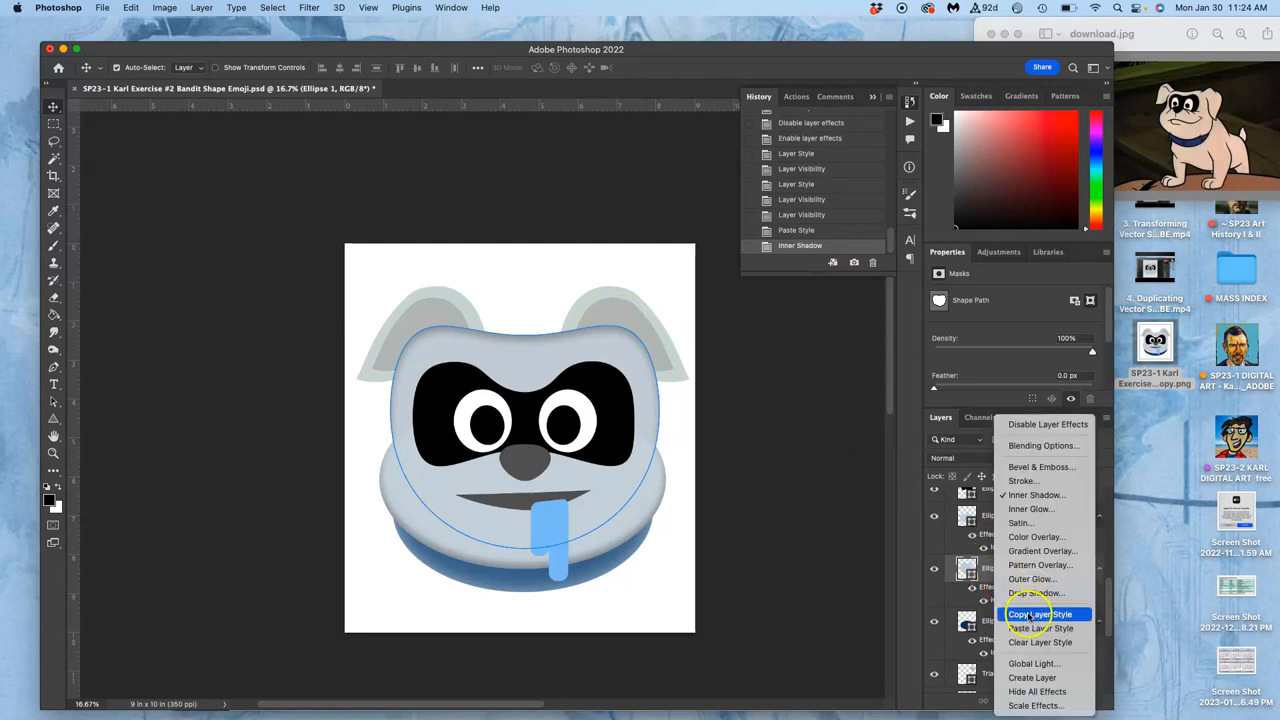
{"action": "left_click", "coordinate": [1030, 615]}
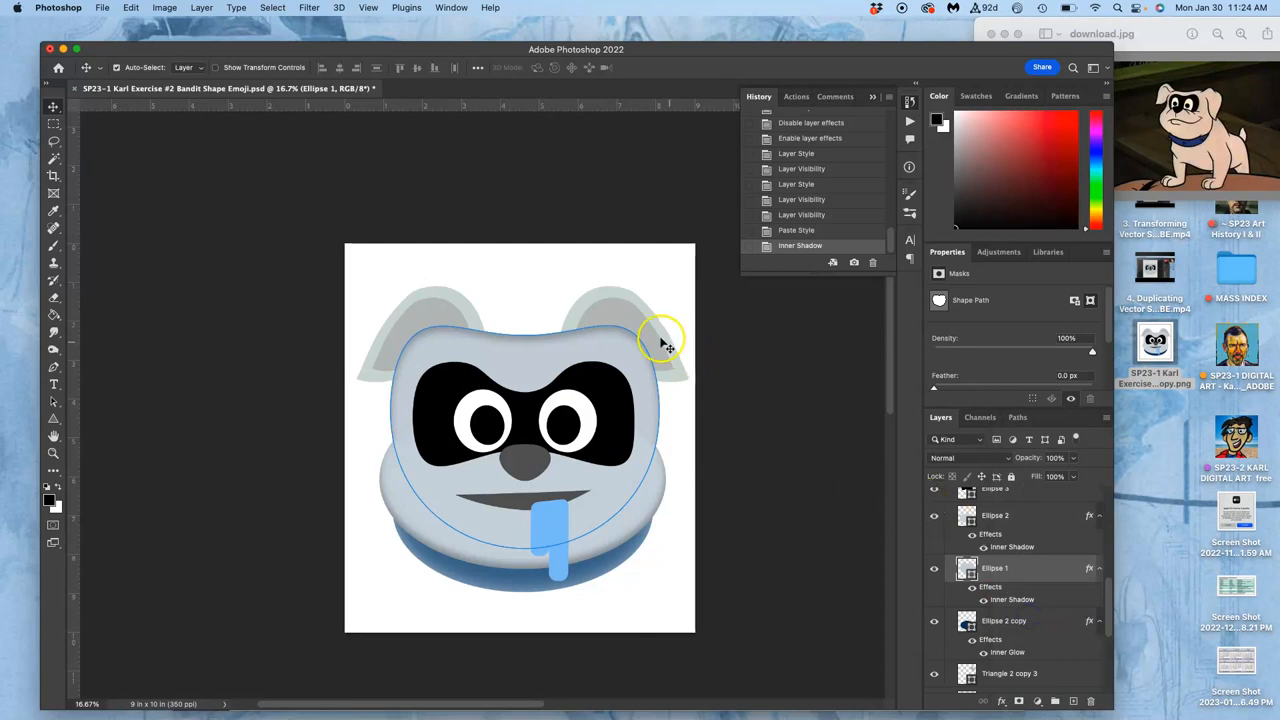
{"action": "left_click", "coordinate": [640, 325]}
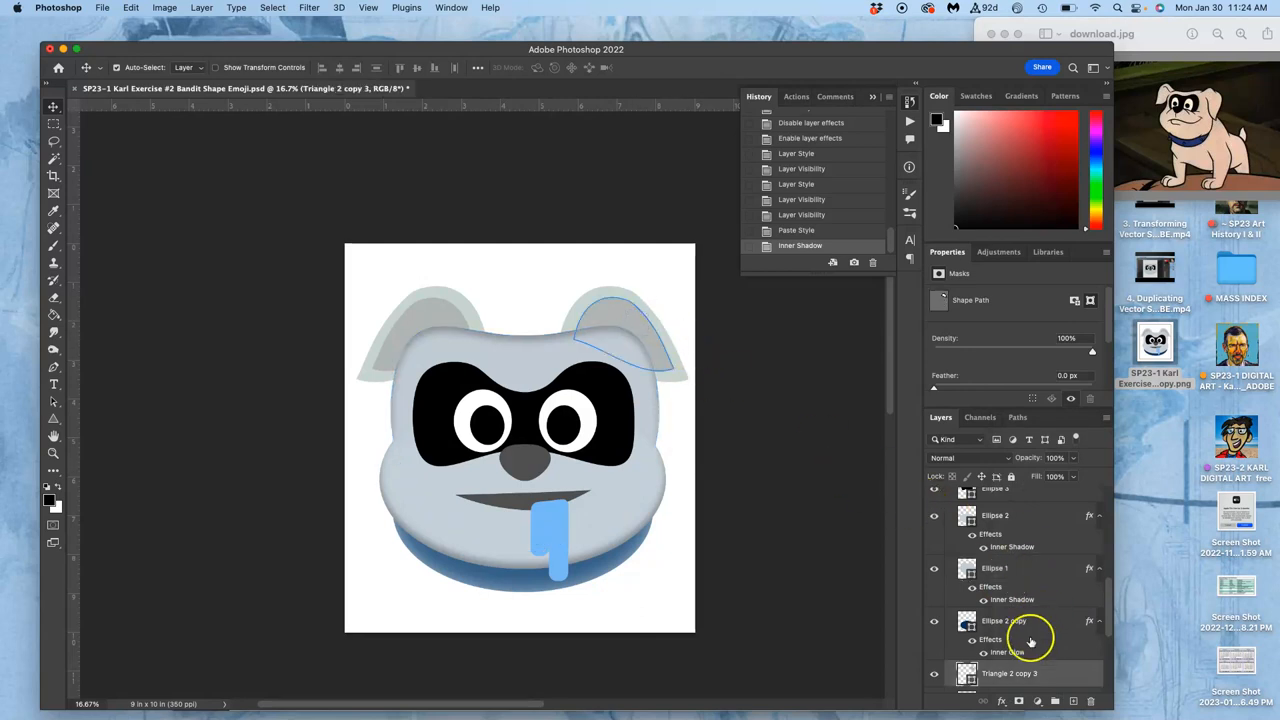
{"action": "right_click", "coordinate": [1050, 680]}
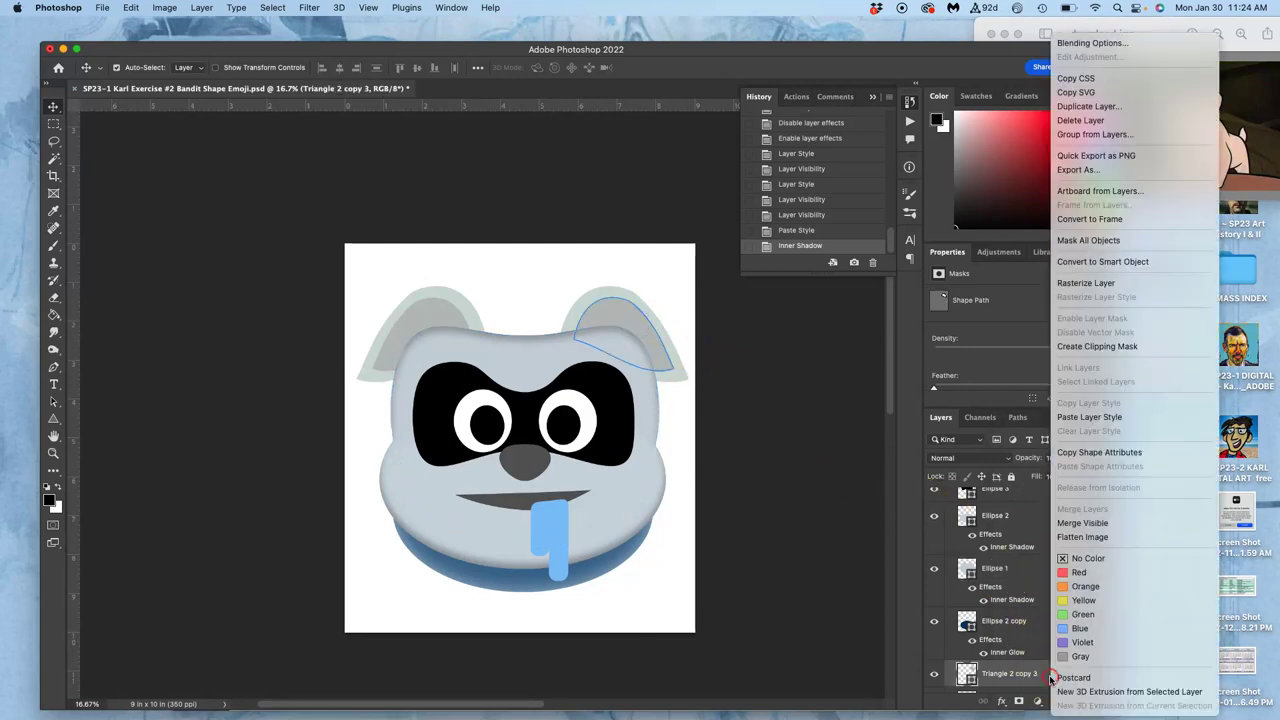
{"action": "left_click", "coordinate": [1091, 421]}
Step: Paste the same inner shadow style onto the left ear, then deselect
{"action": "left_click", "coordinate": [432, 322]}
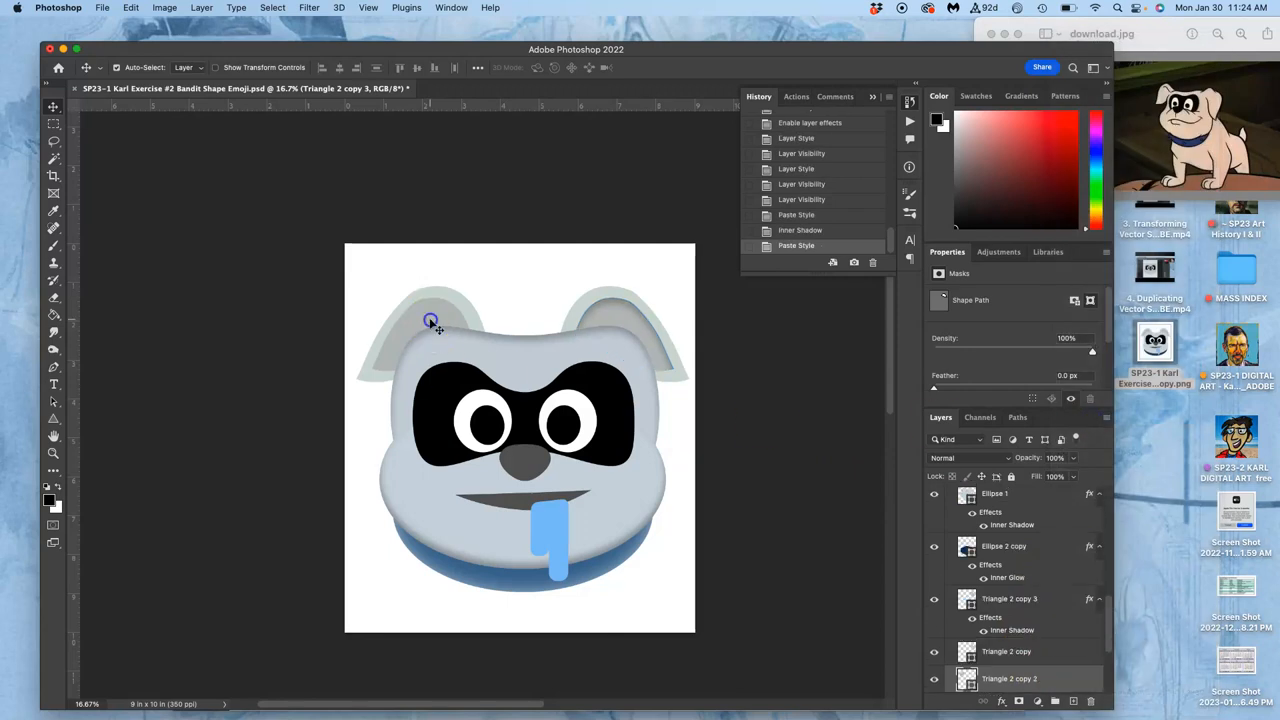
{"action": "right_click", "coordinate": [1012, 678]}
{"action": "left_click", "coordinate": [1042, 417]}
{"action": "left_click", "coordinate": [715, 410]}
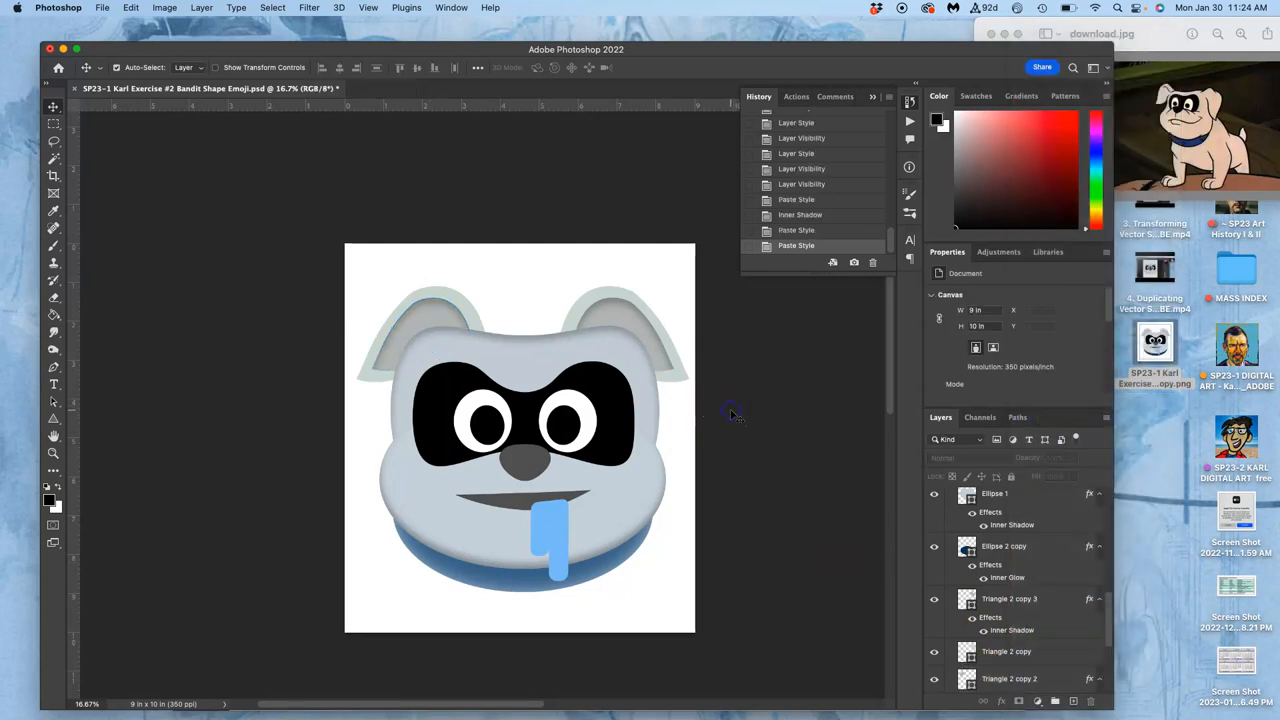
{"action": "left_click", "coordinate": [757, 453]}
{"action": "scroll", "coordinate": [757, 453], "scroll_direction": "down", "scroll_amount": 2}
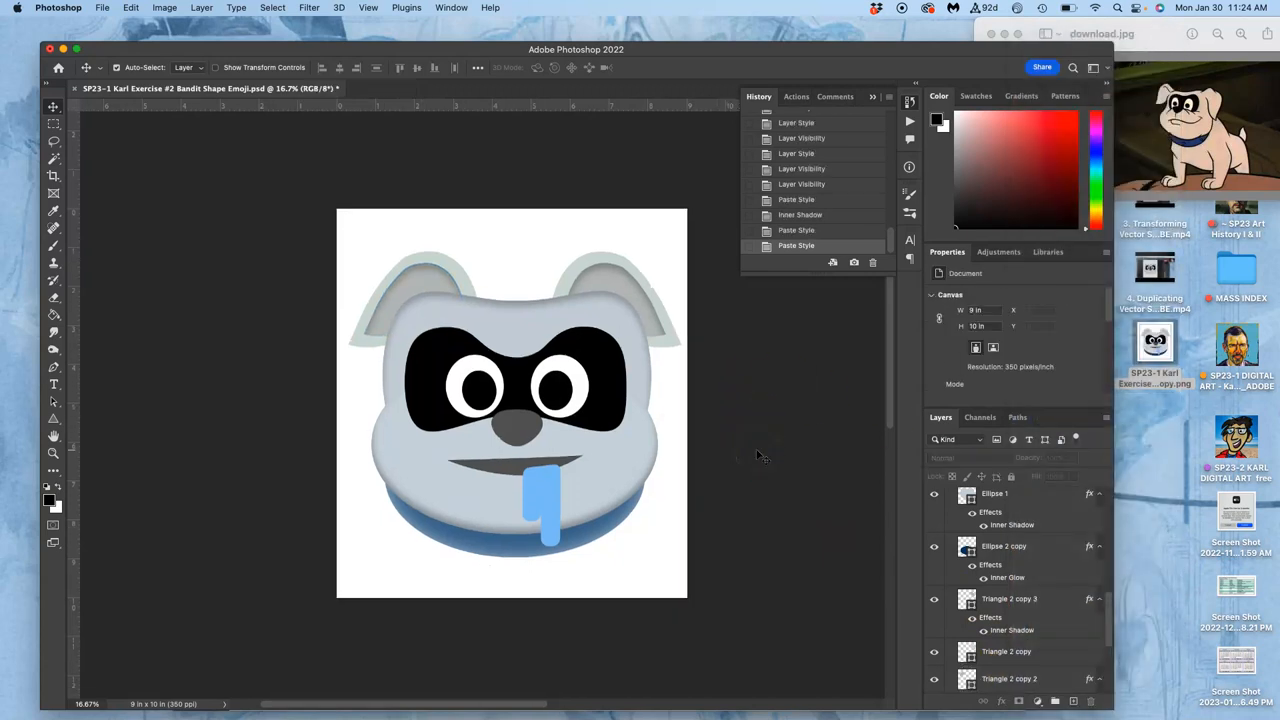
{"action": "left_click", "coordinate": [607, 417]}
Step: Paste the face style onto the muzzle shape, then undo it
{"action": "left_click", "coordinate": [478, 543]}
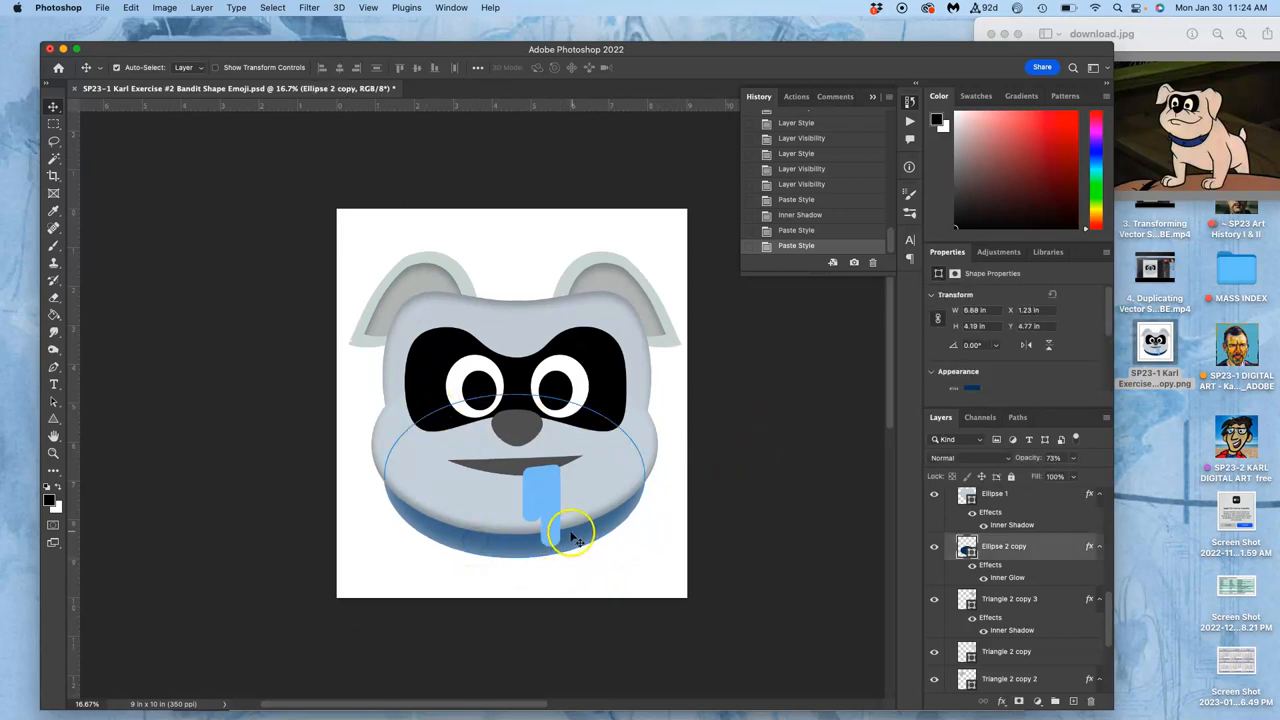
{"action": "right_click", "coordinate": [1000, 566]}
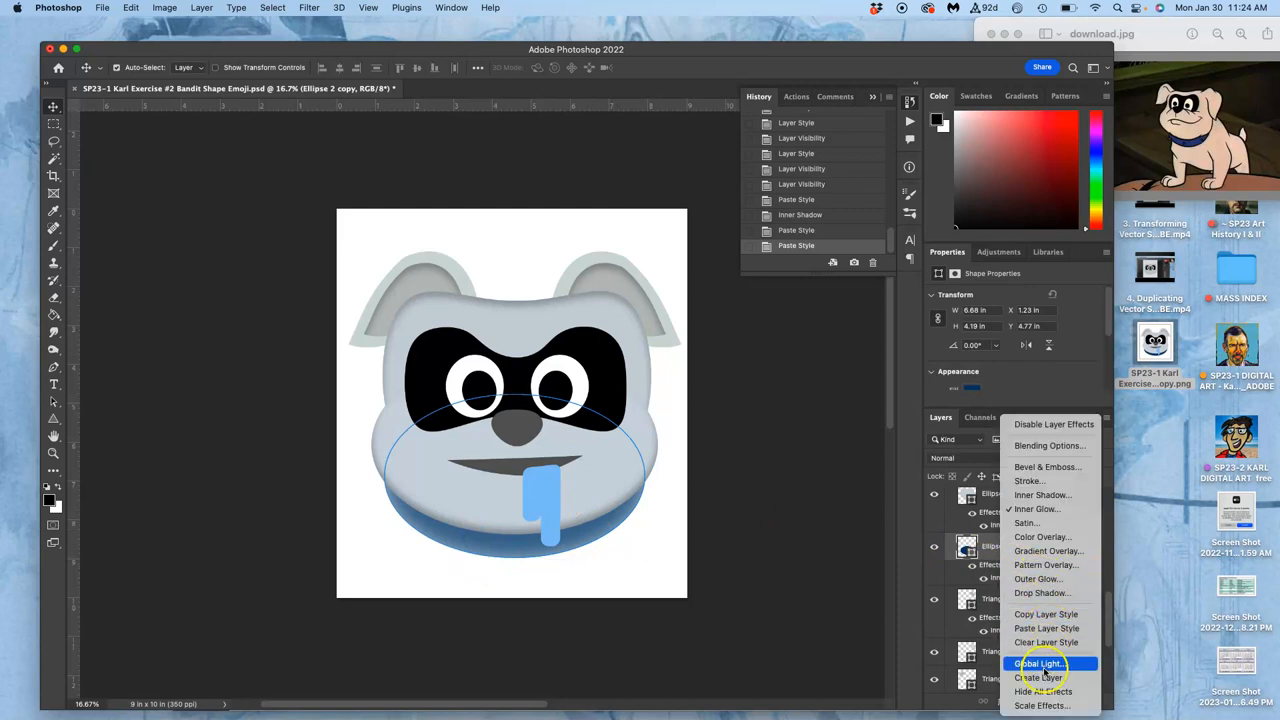
{"action": "left_click", "coordinate": [1047, 628]}
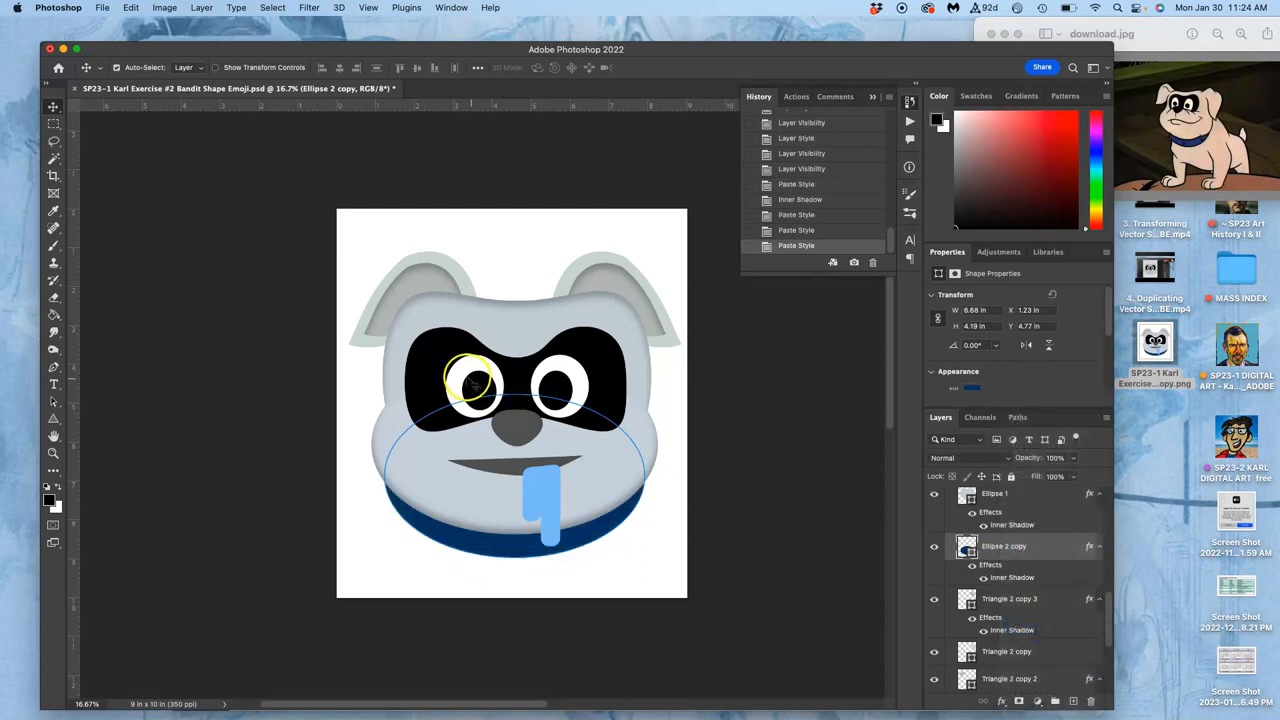
{"action": "key", "text": "super+z"}
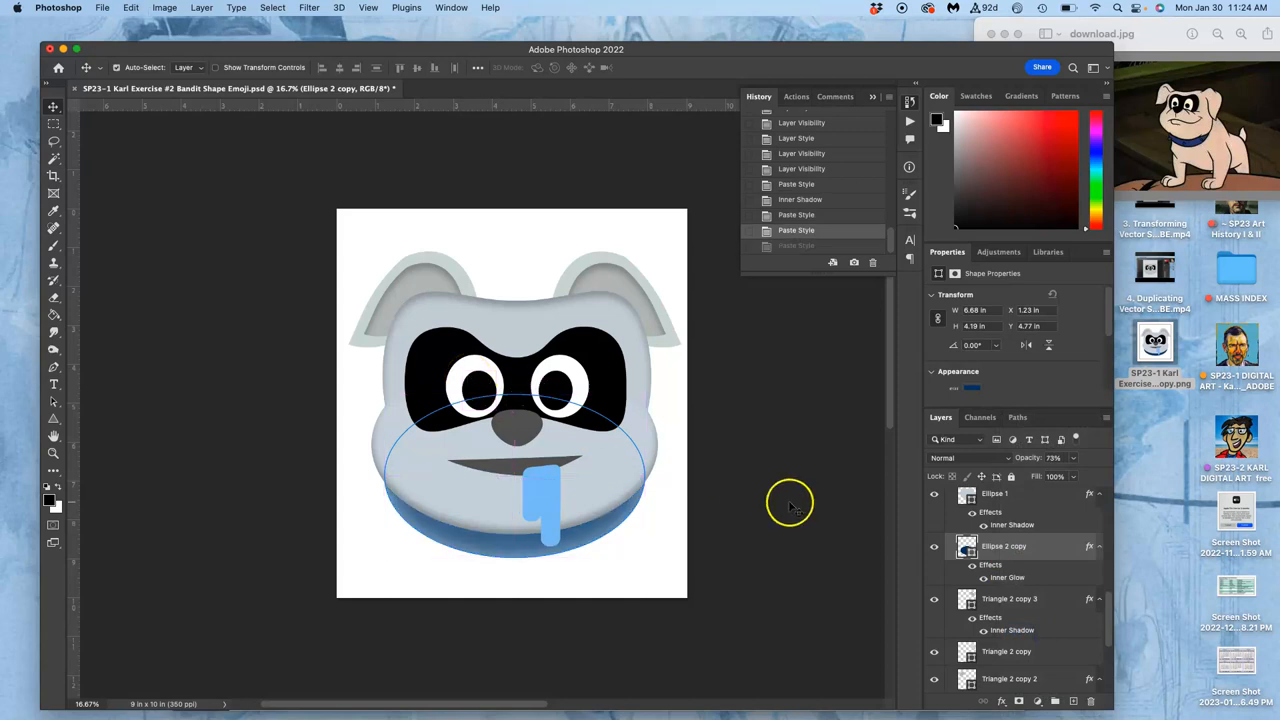
Step: Copy the muzzle's inner glow style and paste it onto the bandit mask (Ellipse 3)
{"action": "right_click", "coordinate": [1035, 570]}
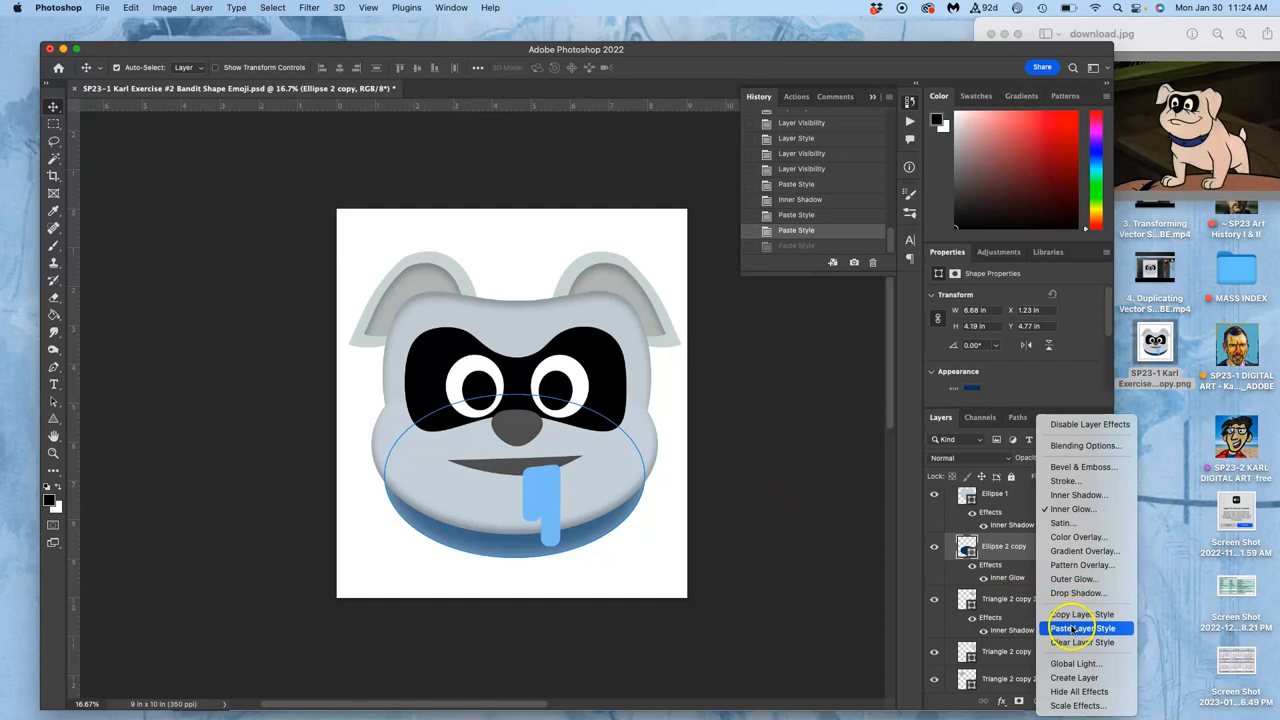
{"action": "left_click", "coordinate": [1081, 614]}
{"action": "left_click", "coordinate": [432, 362]}
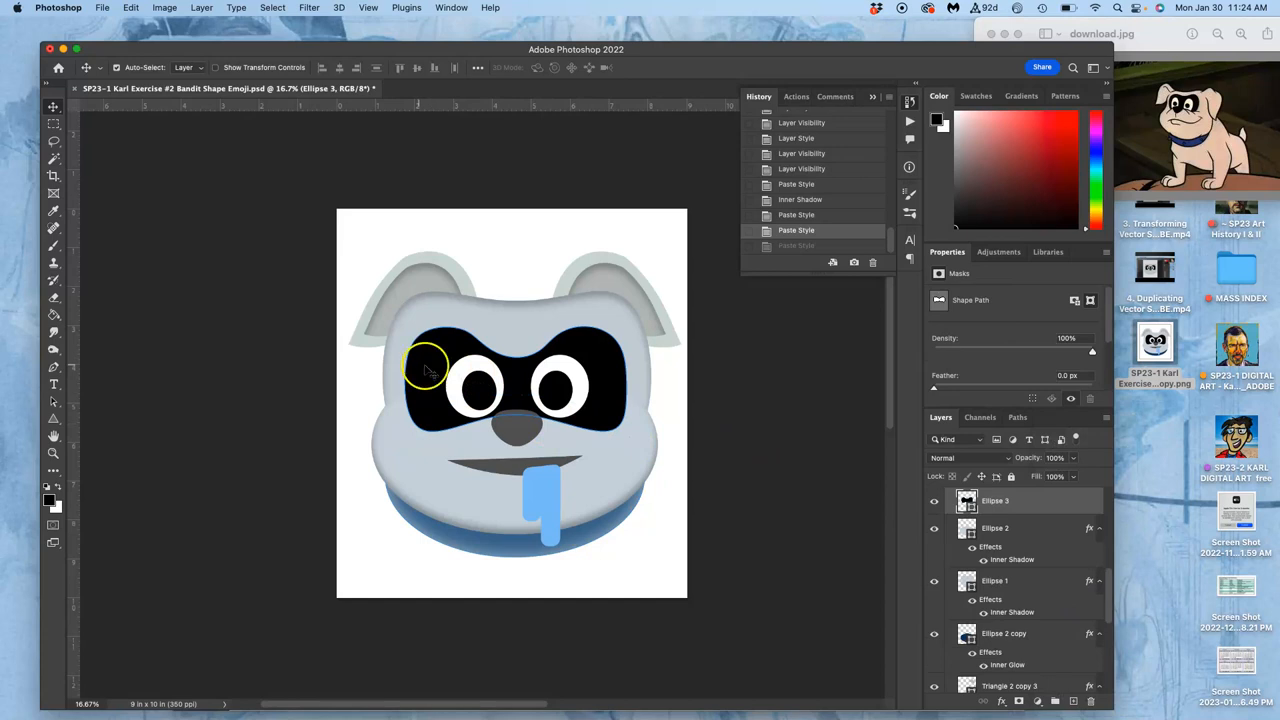
{"action": "right_click", "coordinate": [1030, 502]}
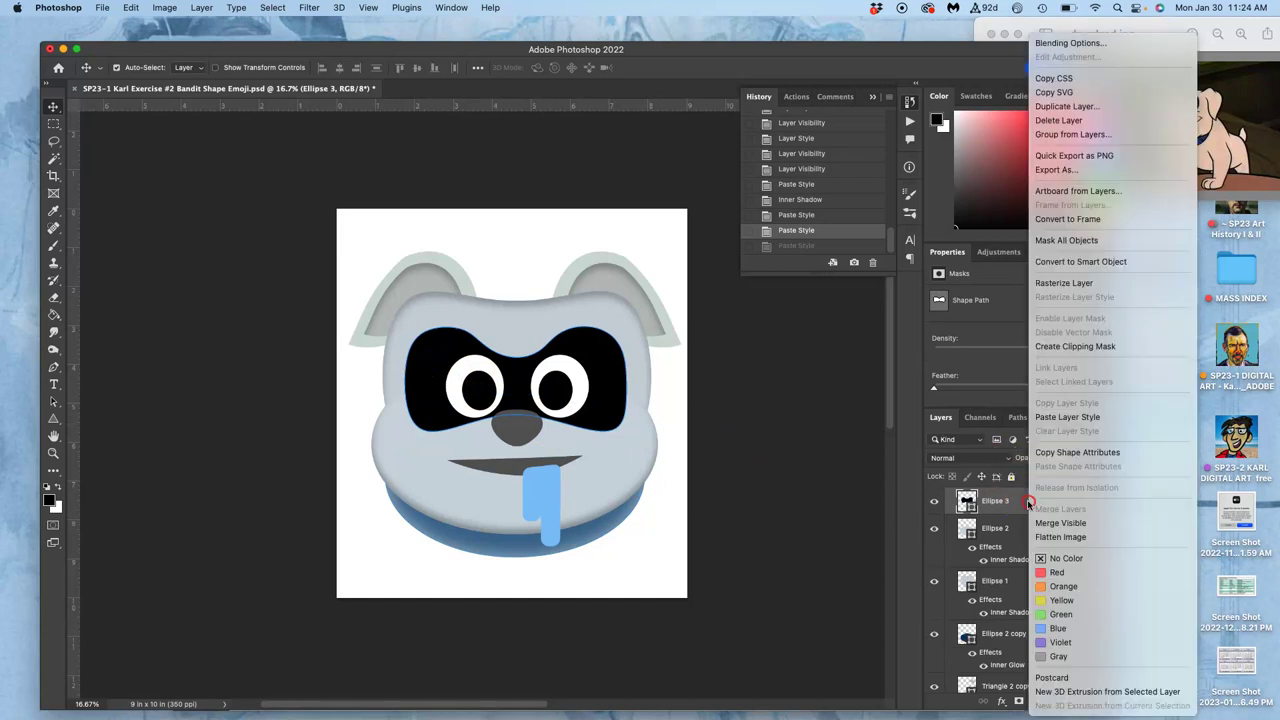
{"action": "left_click", "coordinate": [1067, 417]}
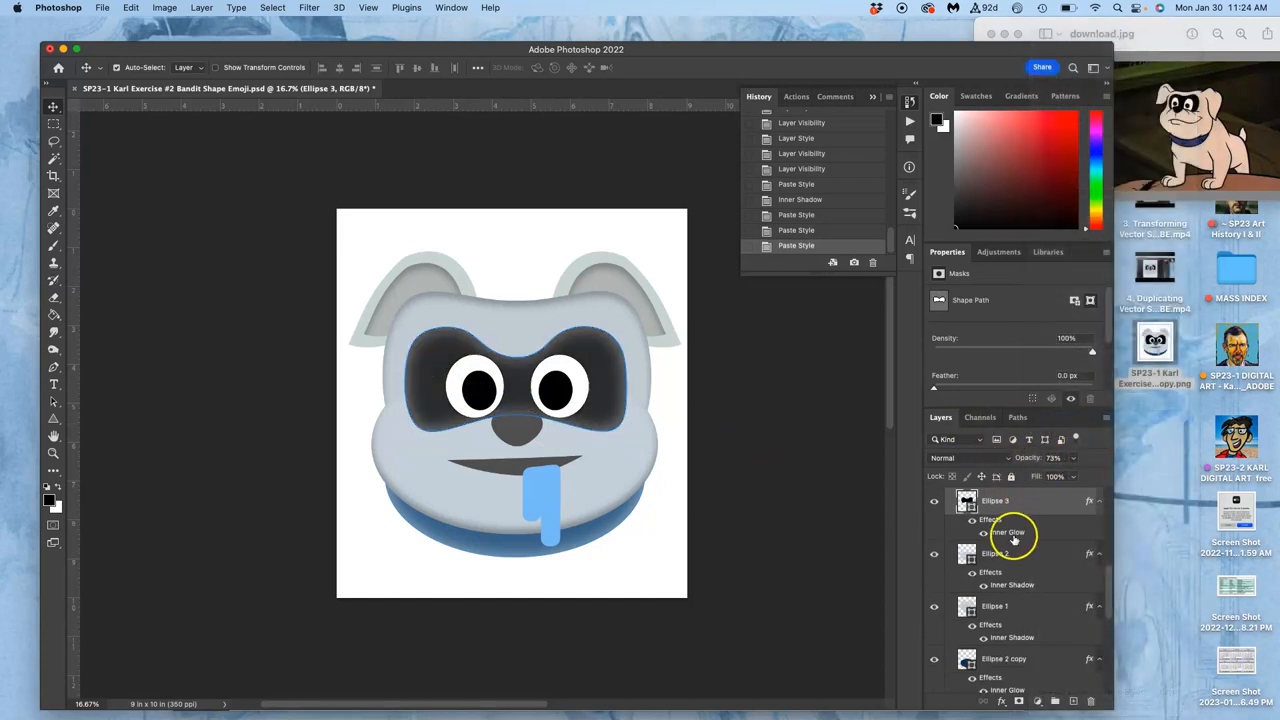
Step: Tune the mask's inner glow smaller and fainter with Normal blending and less jitter, then apply
{"action": "double_click", "coordinate": [1008, 532]}
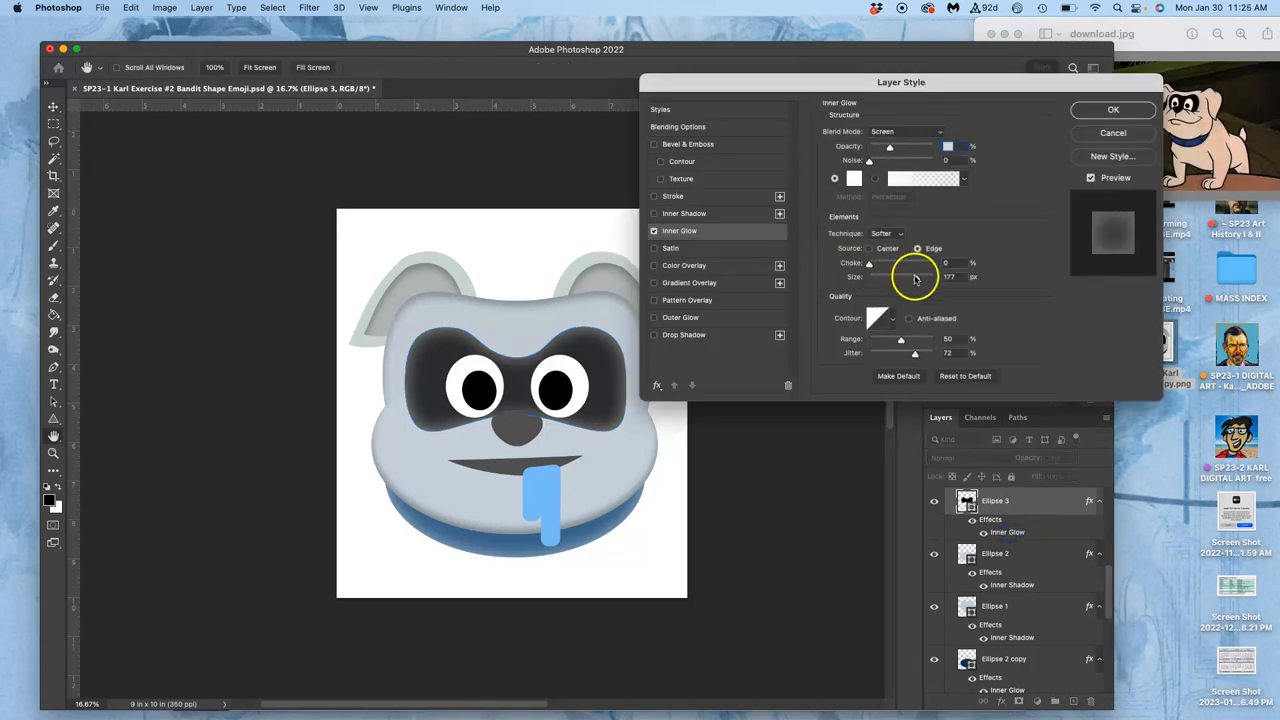
{"action": "mouse_move", "coordinate": [915, 278]}
{"action": "left_mouse_down"}
{"action": "mouse_move", "coordinate": [862, 278]}
{"action": "mouse_move", "coordinate": [886, 279]}
{"action": "left_mouse_up"}
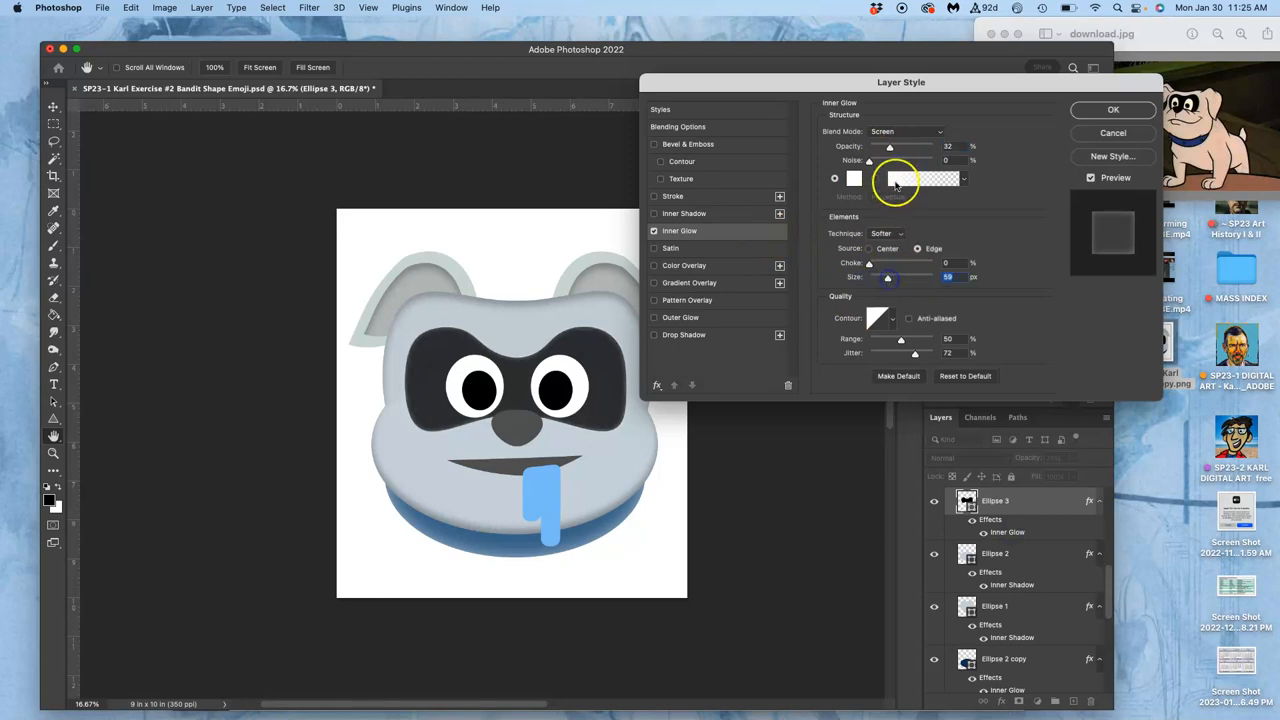
{"action": "mouse_move", "coordinate": [889, 147]}
{"action": "left_mouse_down"}
{"action": "mouse_move", "coordinate": [869, 148]}
{"action": "mouse_move", "coordinate": [900, 148]}
{"action": "left_mouse_up"}
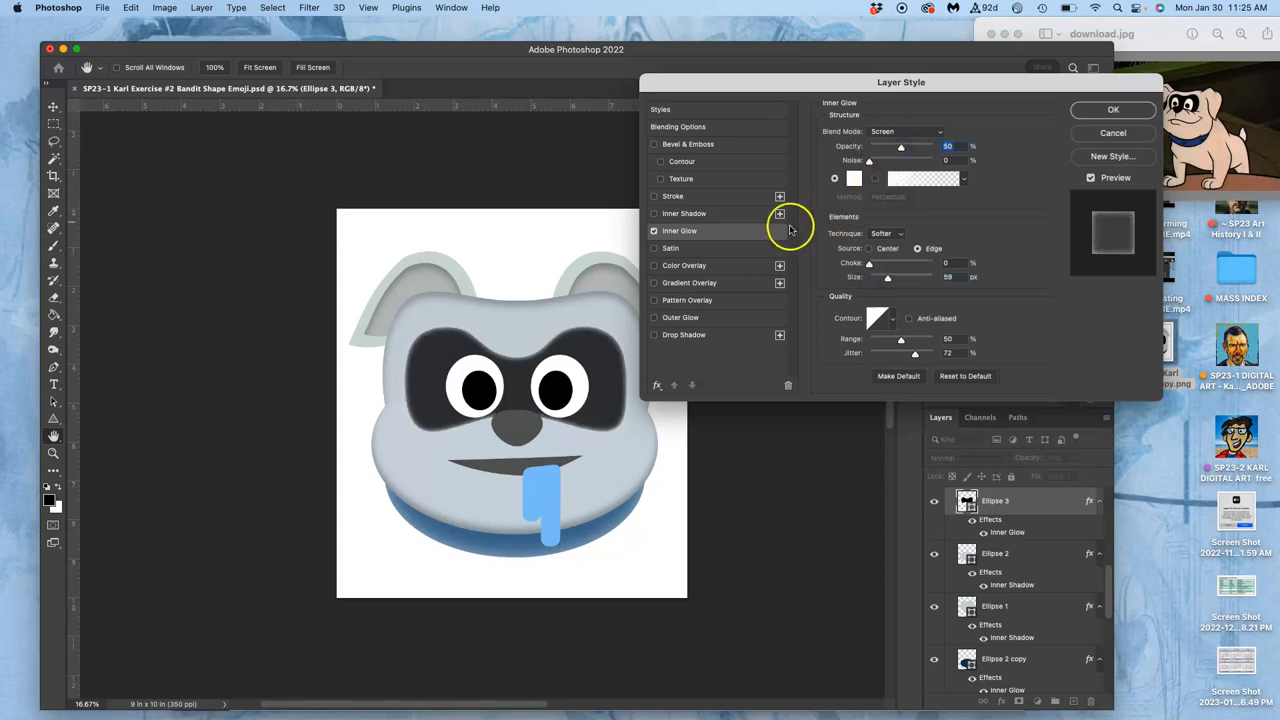
{"action": "left_click_drag", "start_coordinate": [888, 277], "coordinate": [884, 279]}
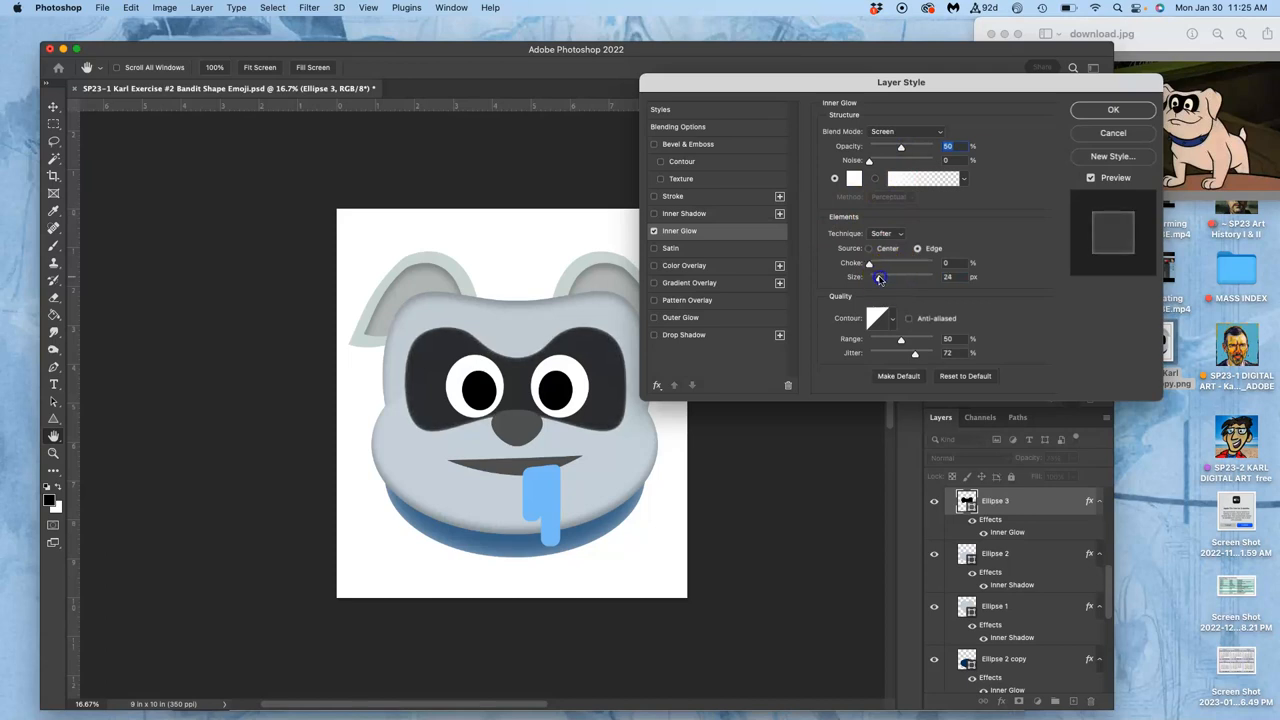
{"action": "left_click_drag", "start_coordinate": [878, 279], "coordinate": [902, 277]}
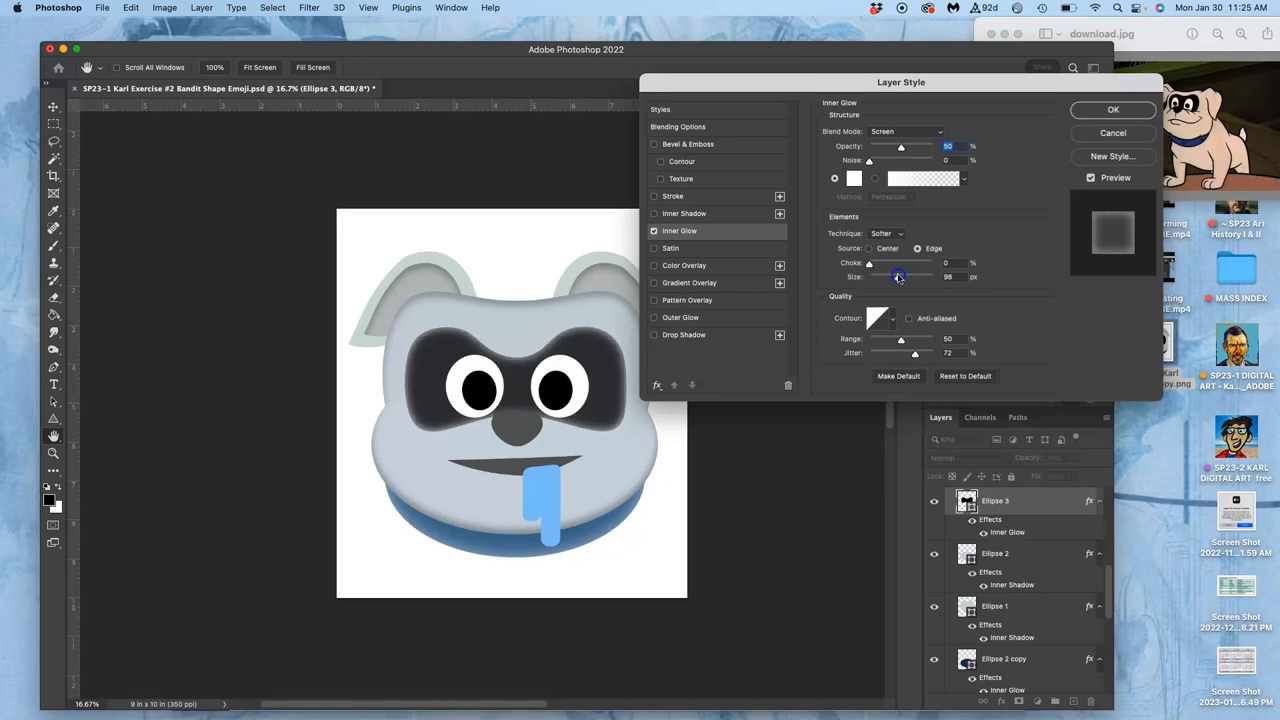
{"action": "left_click_drag", "start_coordinate": [915, 355], "coordinate": [913, 355]}
{"action": "left_click", "coordinate": [910, 131]}
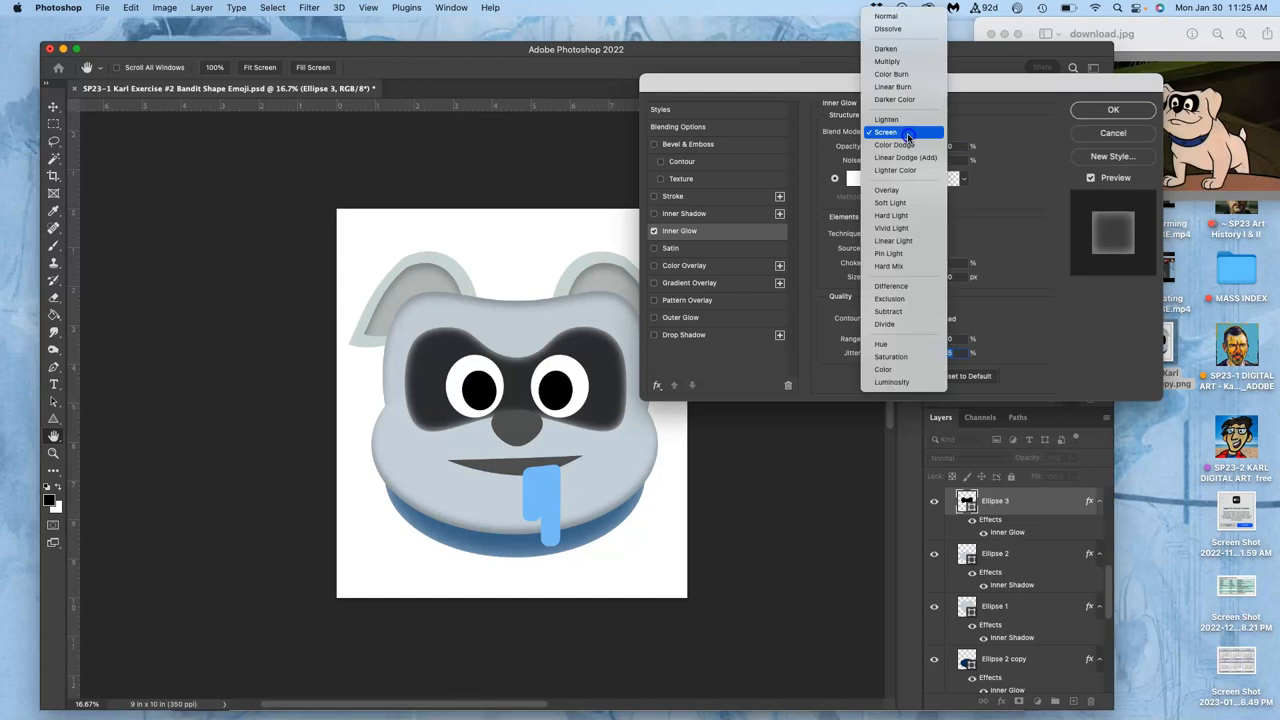
{"action": "left_click", "coordinate": [893, 17]}
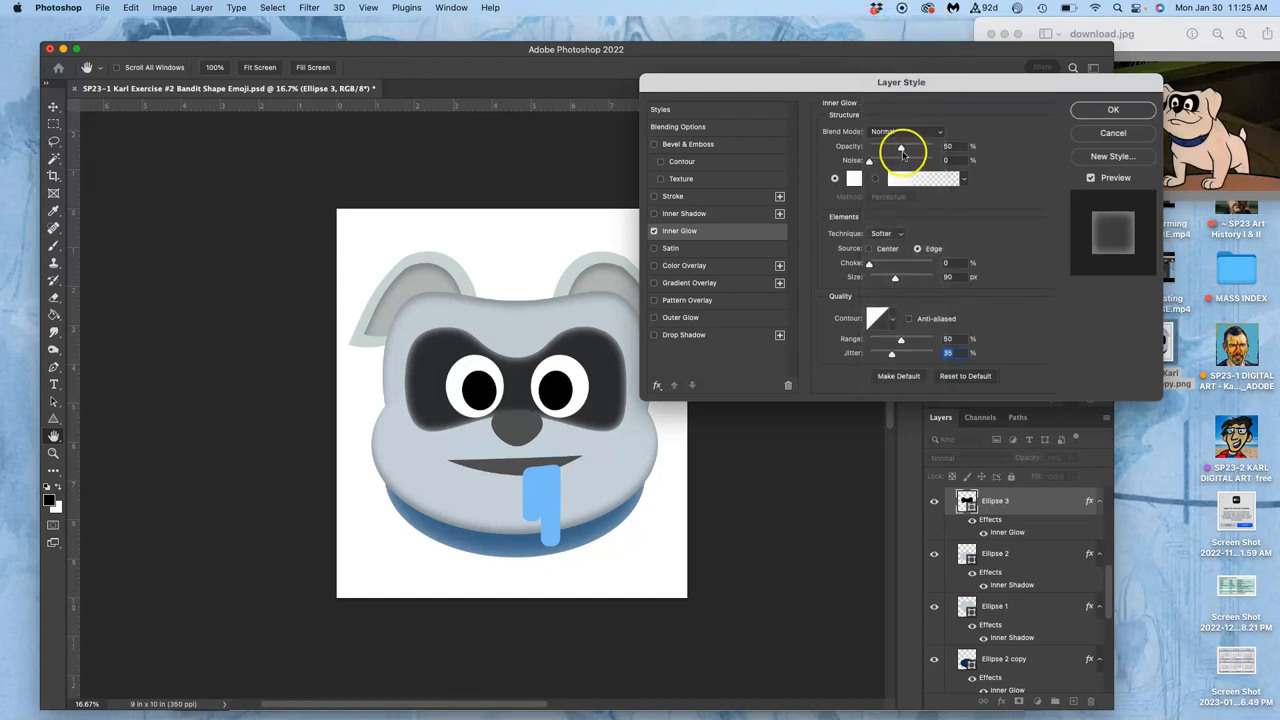
{"action": "left_click_drag", "start_coordinate": [901, 148], "coordinate": [915, 148]}
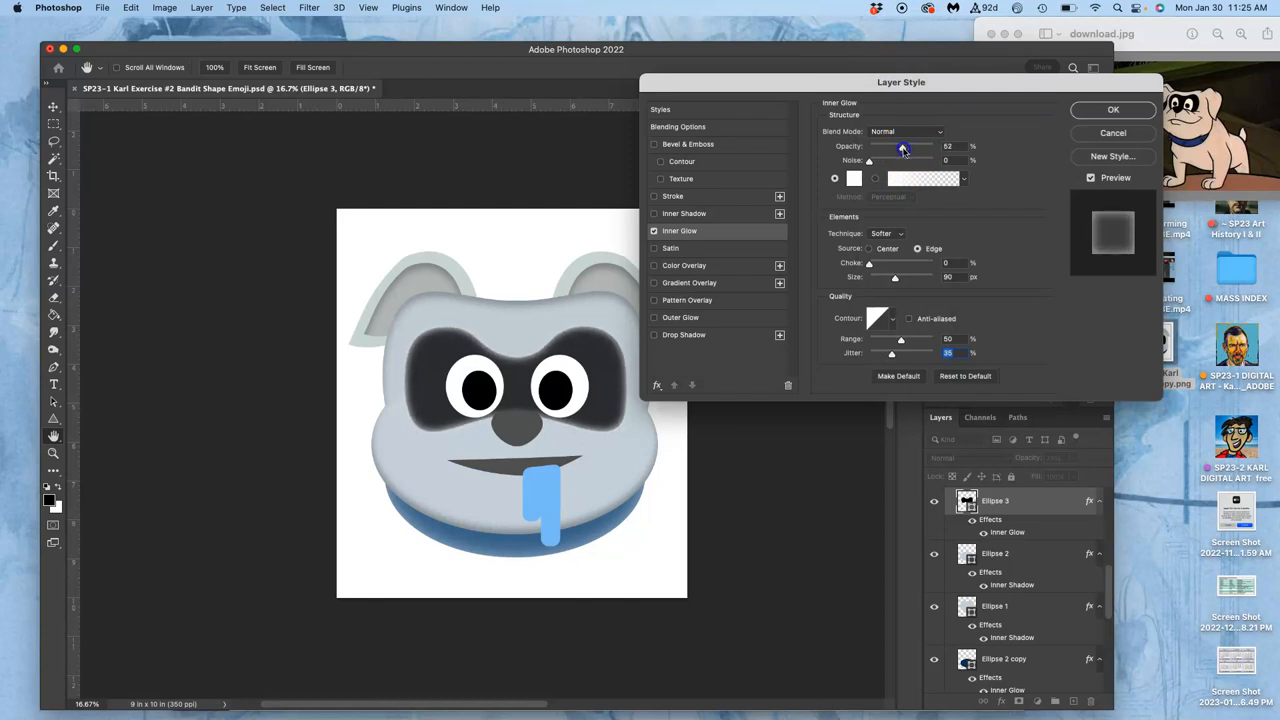
{"action": "left_click", "coordinate": [1113, 109]}
Step: Toggle the mask's effects off and on to compare, leaving them enabled
{"action": "left_click", "coordinate": [975, 520]}
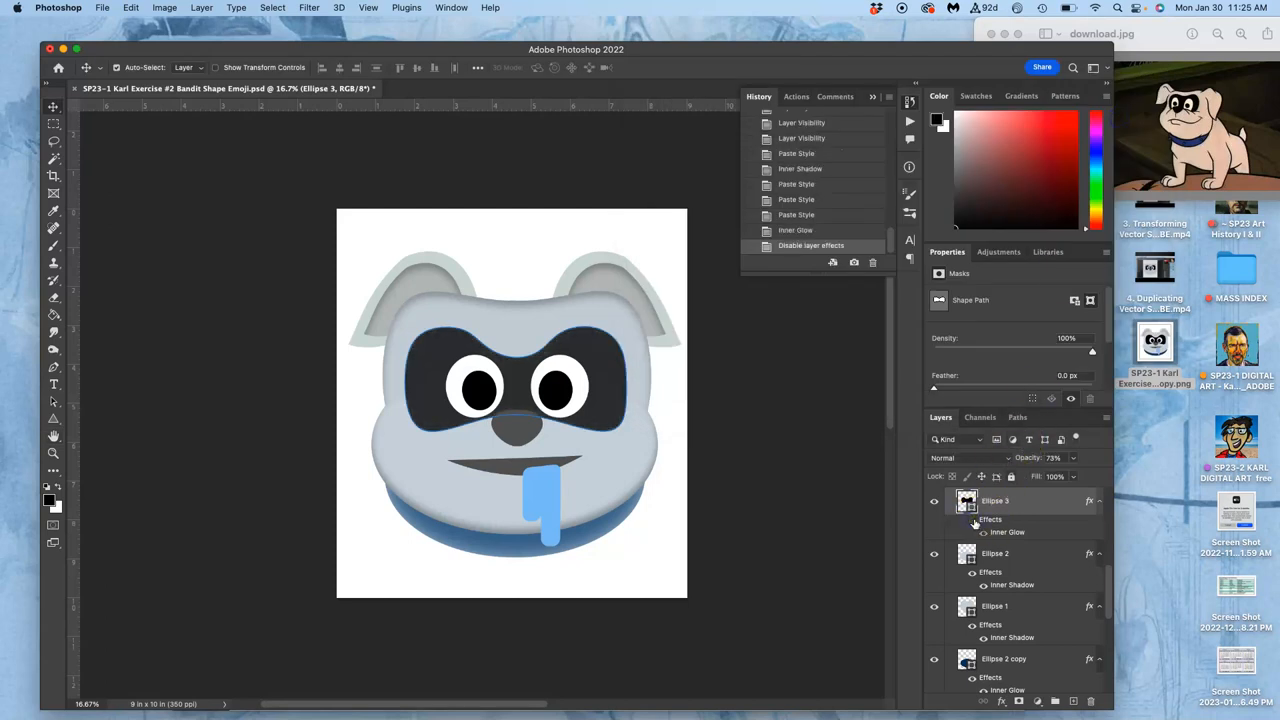
{"action": "left_click", "coordinate": [975, 520]}
{"action": "left_click", "coordinate": [975, 520]}
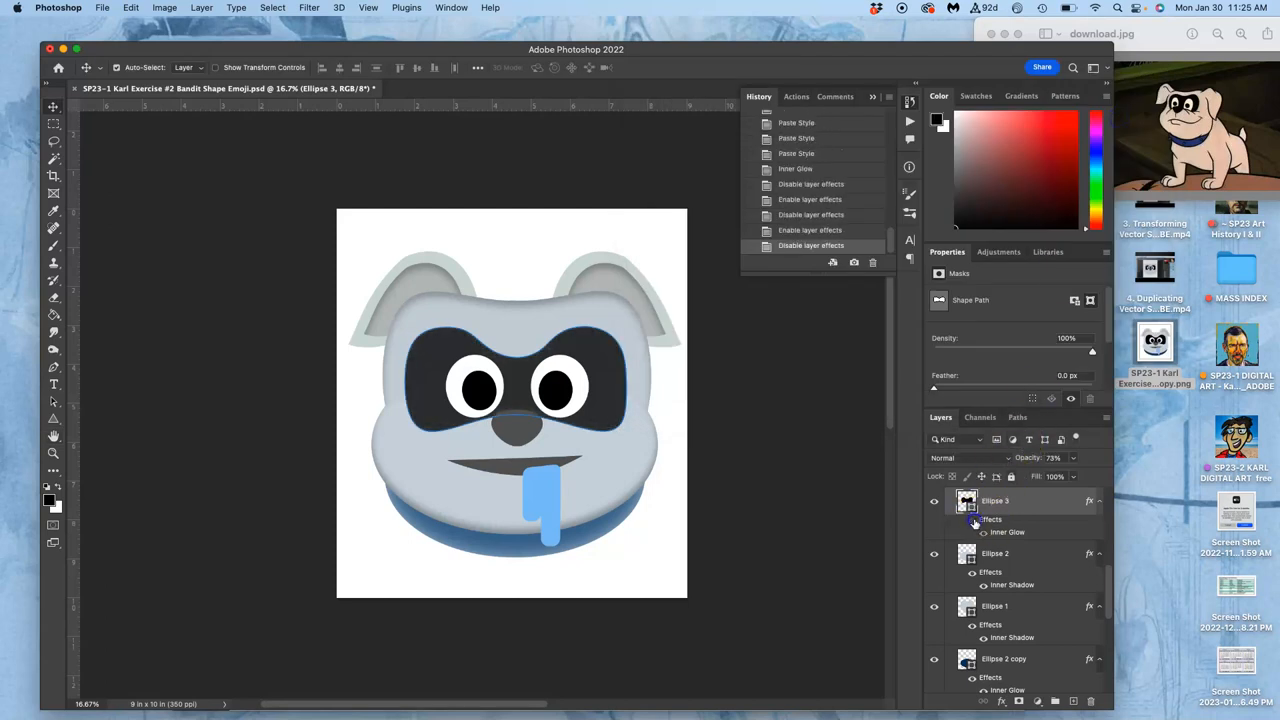
{"action": "left_click", "coordinate": [975, 520]}
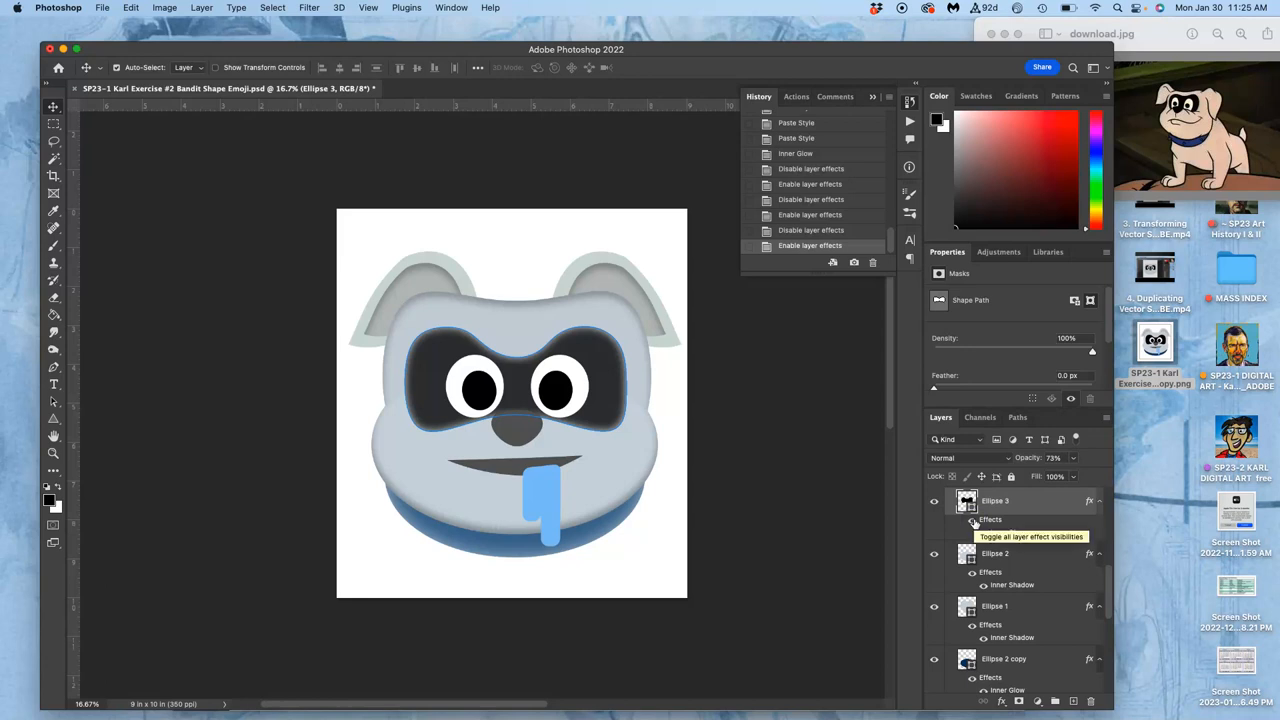
Step: Give the nose ellipse (Ellipse 6) an Inner Shadow and an Inner Glow blended as Multiply
{"action": "left_click", "coordinate": [519, 433]}
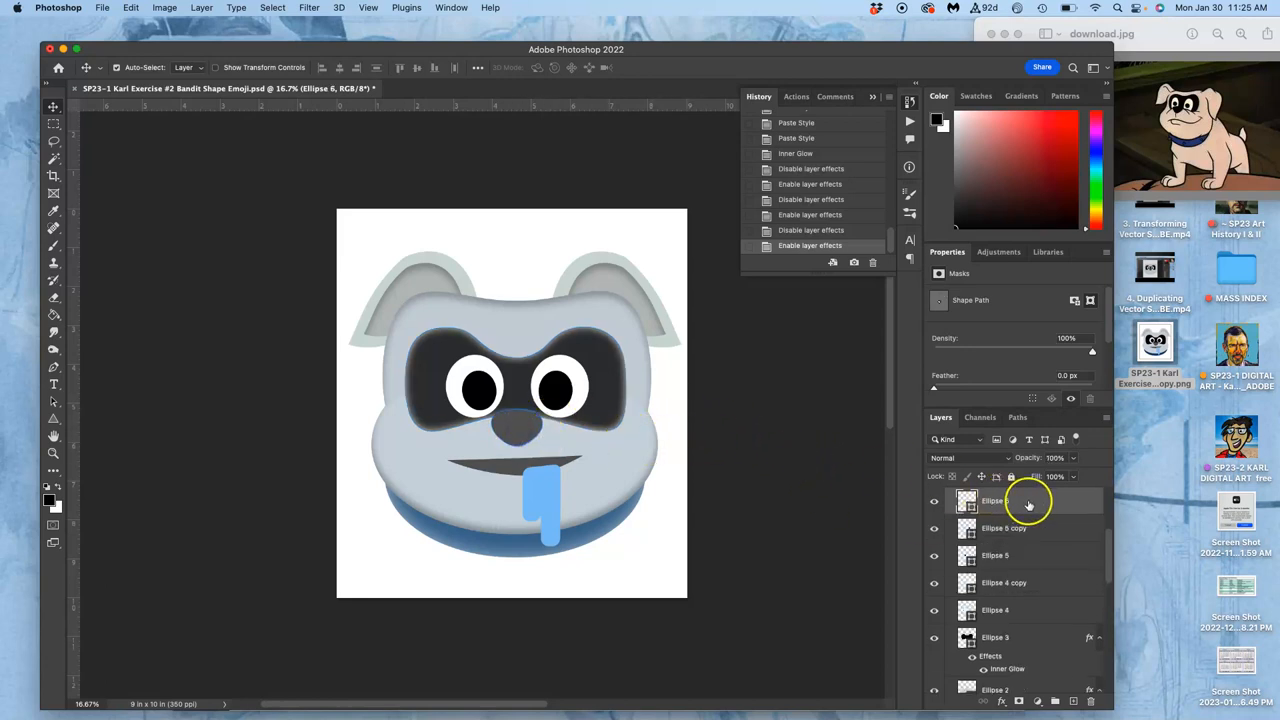
{"action": "double_click", "coordinate": [1028, 503]}
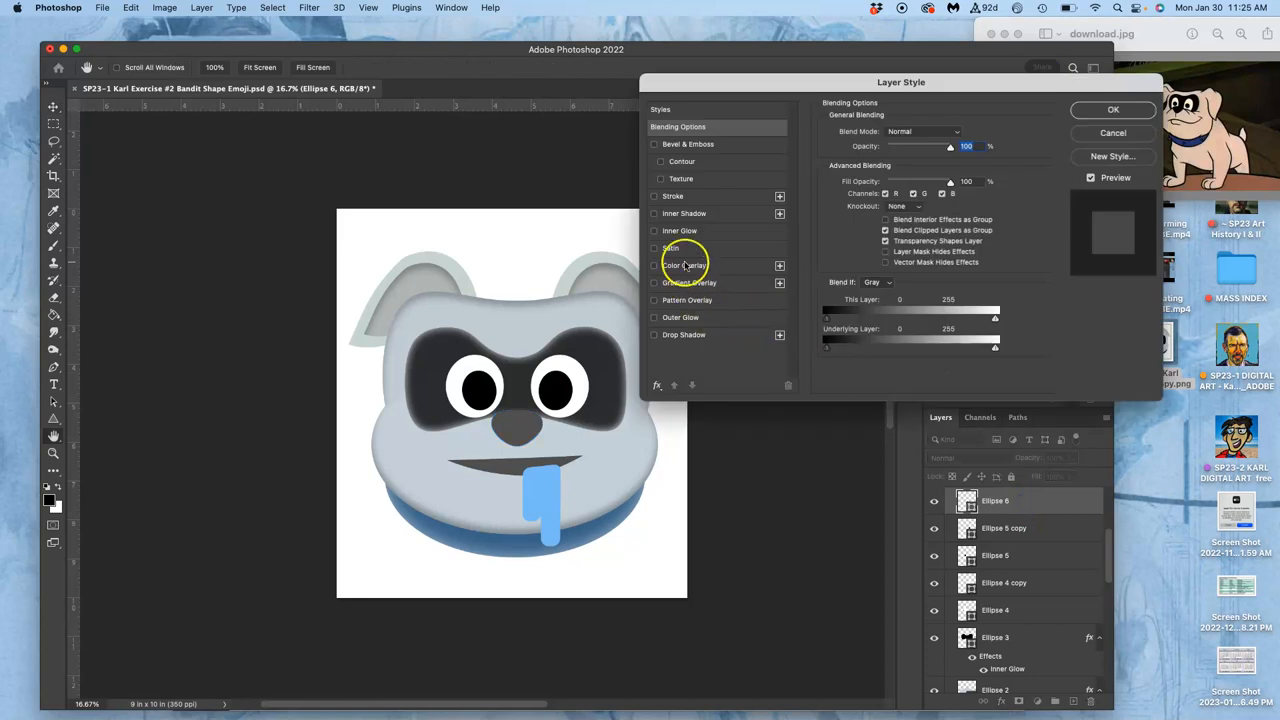
{"action": "left_click", "coordinate": [655, 214]}
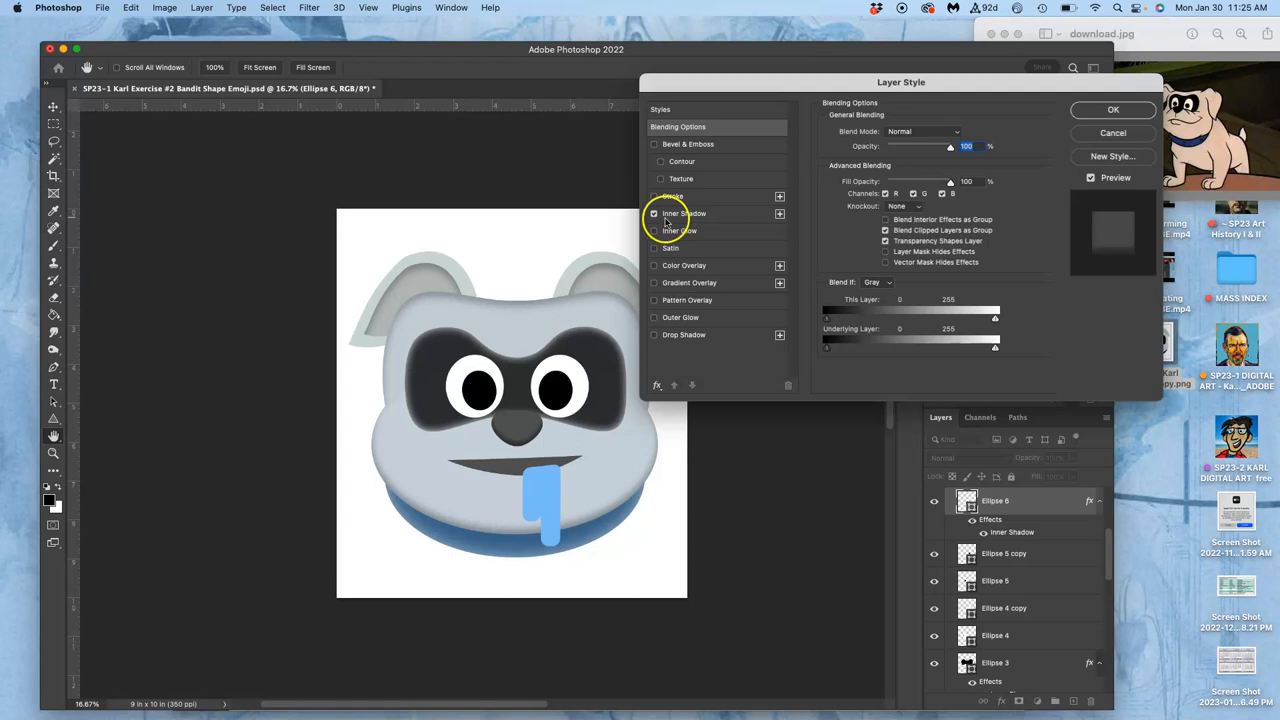
{"action": "left_click", "coordinate": [654, 231]}
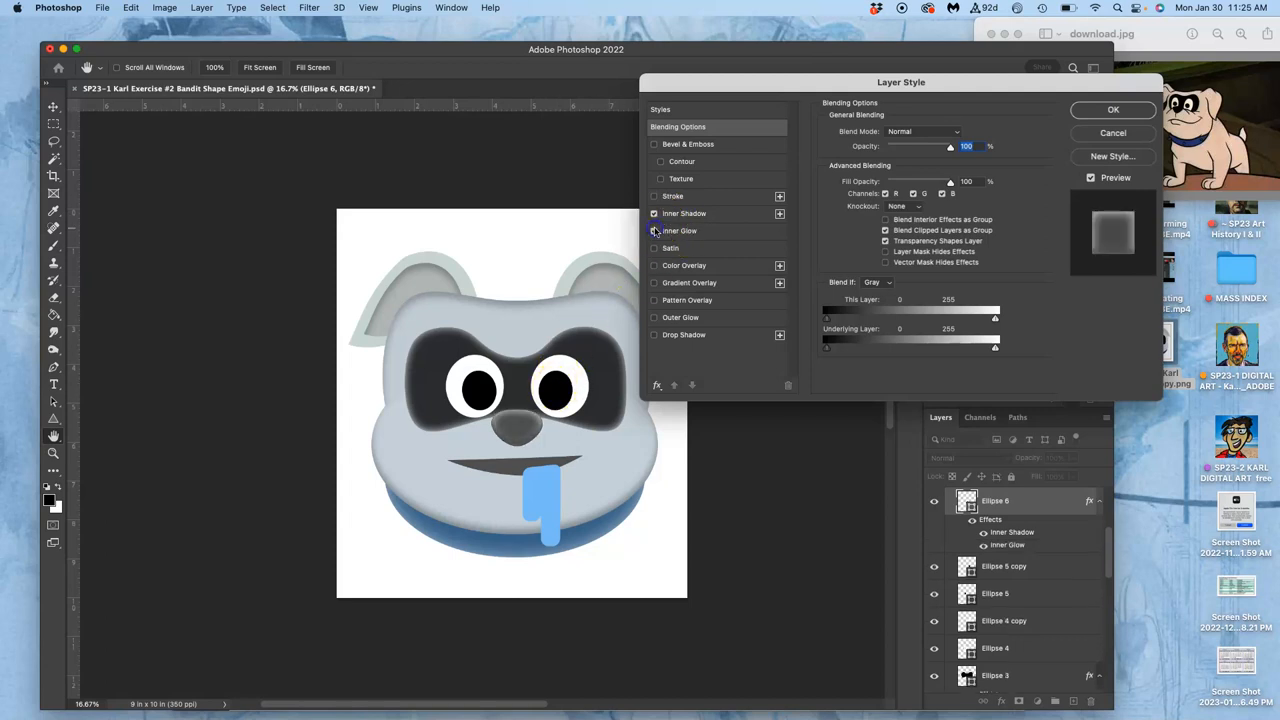
{"action": "left_click", "coordinate": [678, 231]}
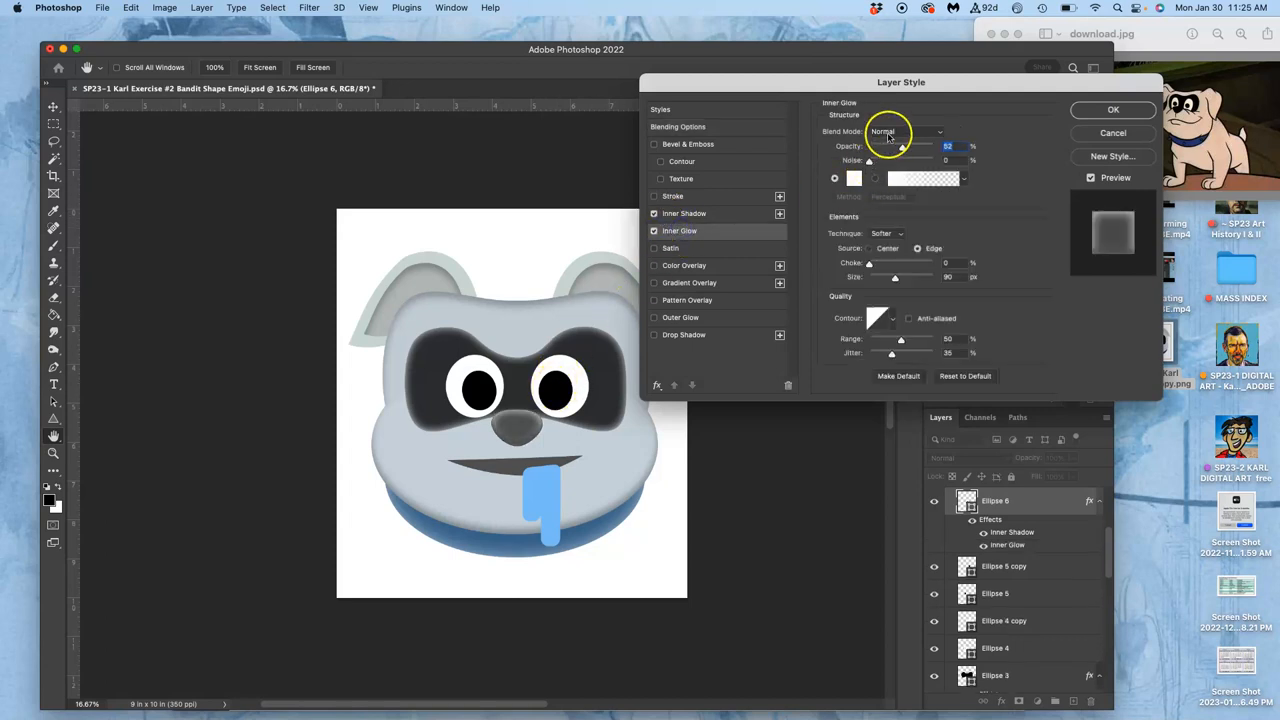
{"action": "left_click", "coordinate": [900, 132]}
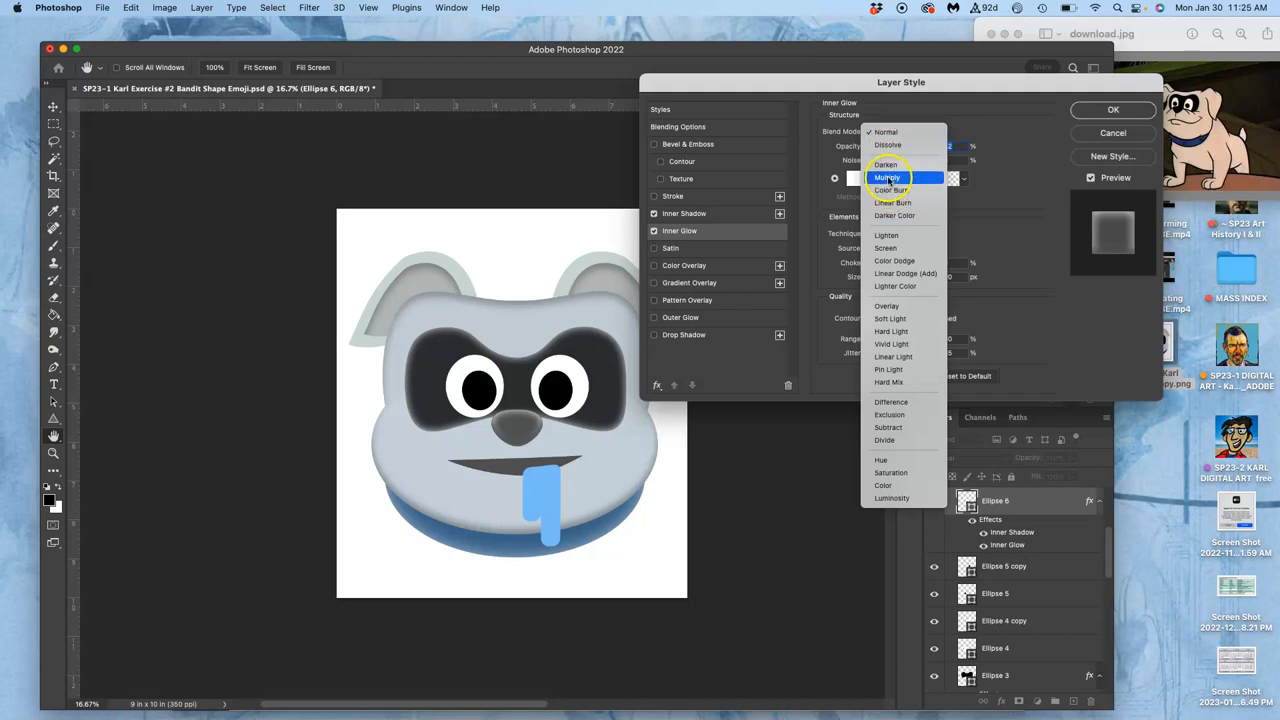
{"action": "left_click", "coordinate": [888, 177]}
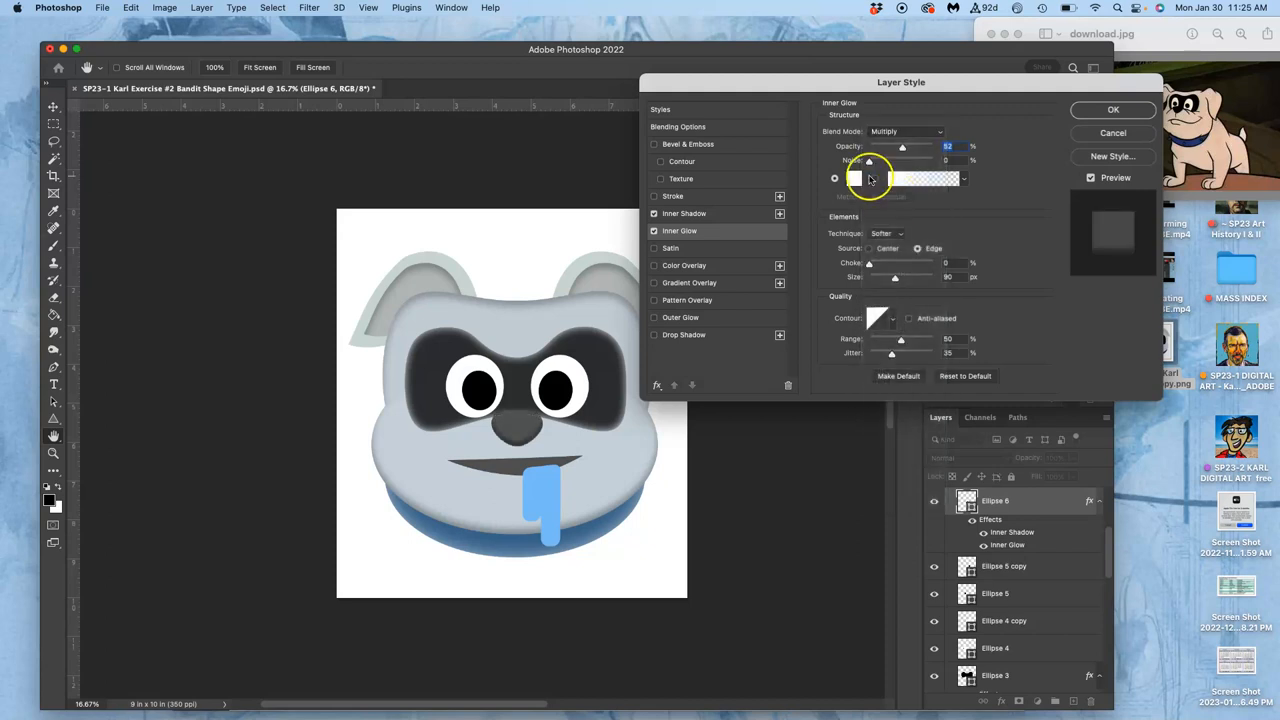
Step: Set the inner glow colour to a pale grey, #e7dede
{"action": "left_click", "coordinate": [854, 178]}
{"action": "left_click", "coordinate": [628, 484]}
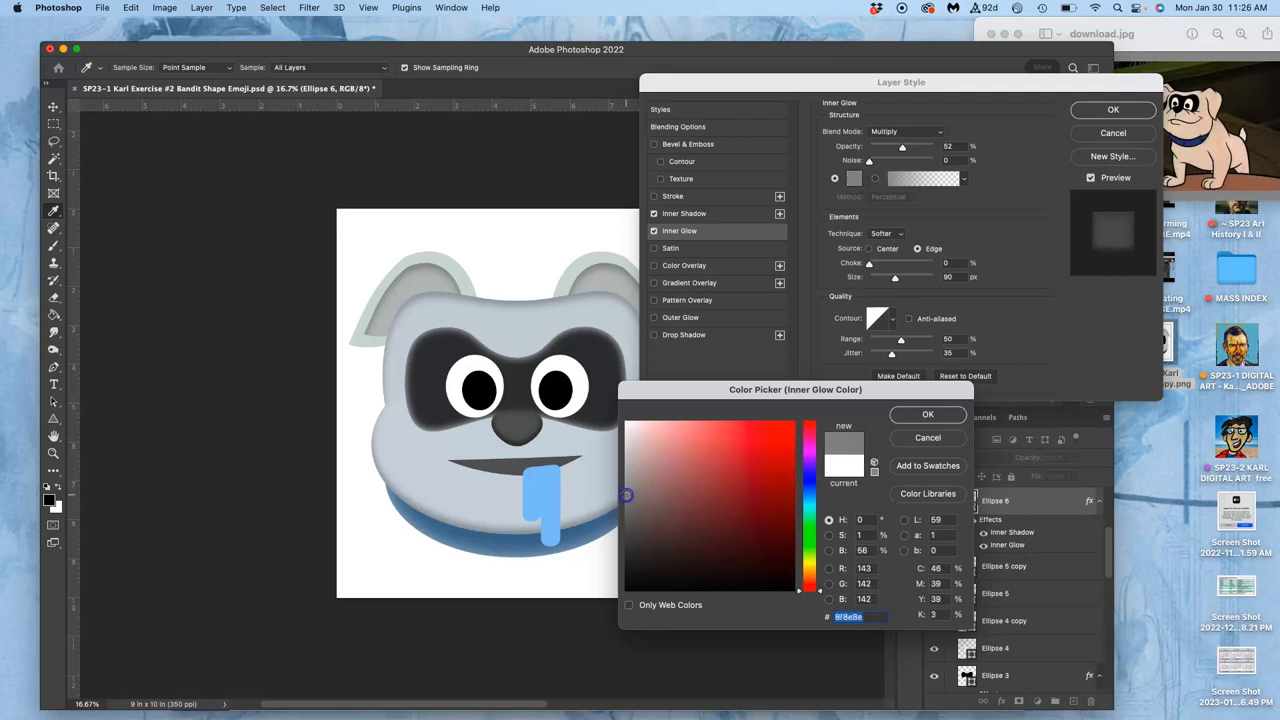
{"action": "left_click_drag", "start_coordinate": [627, 495], "coordinate": [631, 436]}
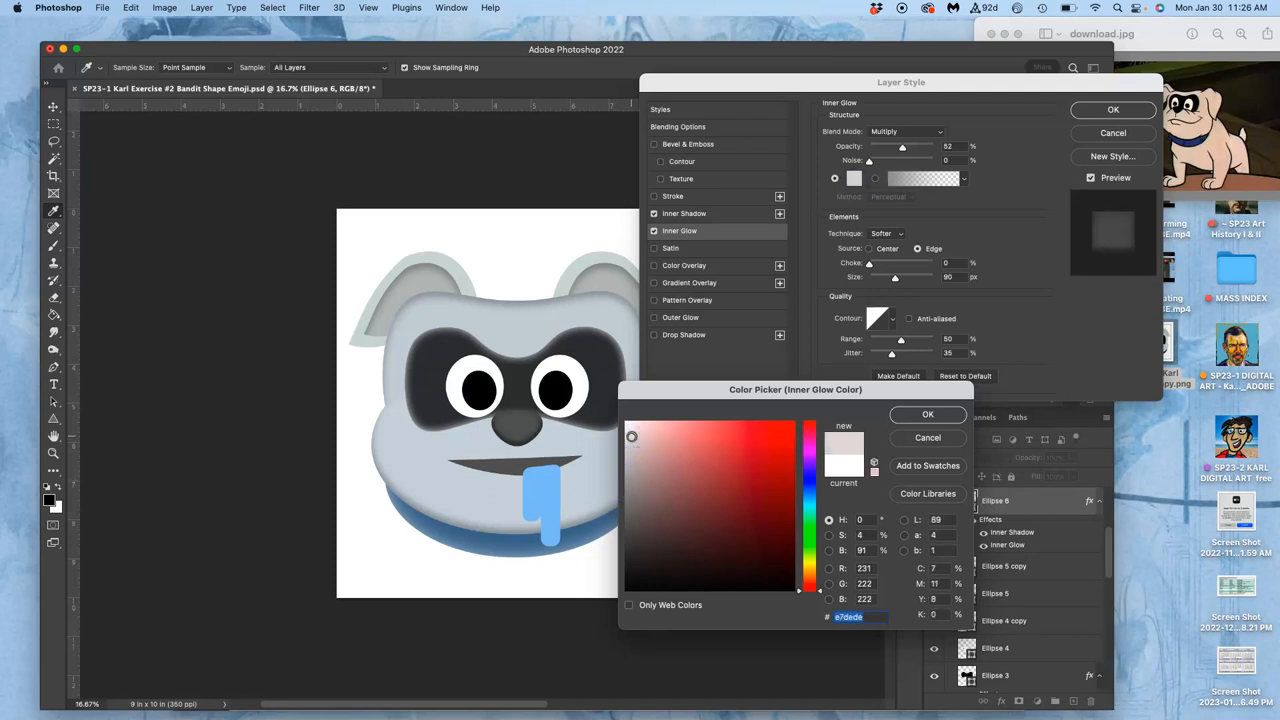
{"action": "left_click", "coordinate": [940, 415]}
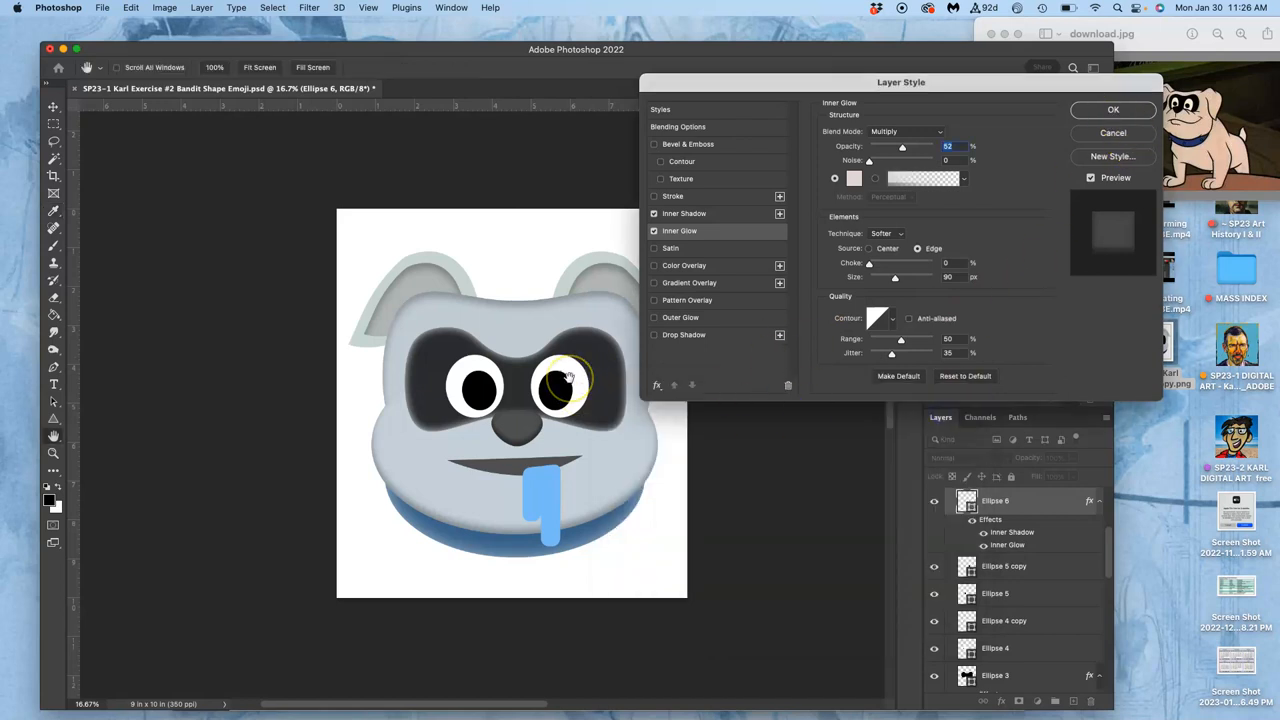
{"action": "scroll", "coordinate": [570, 378], "scroll_direction": "up", "scroll_amount": 3}
{"action": "left_click_drag", "start_coordinate": [512, 390], "coordinate": [486, 390]}
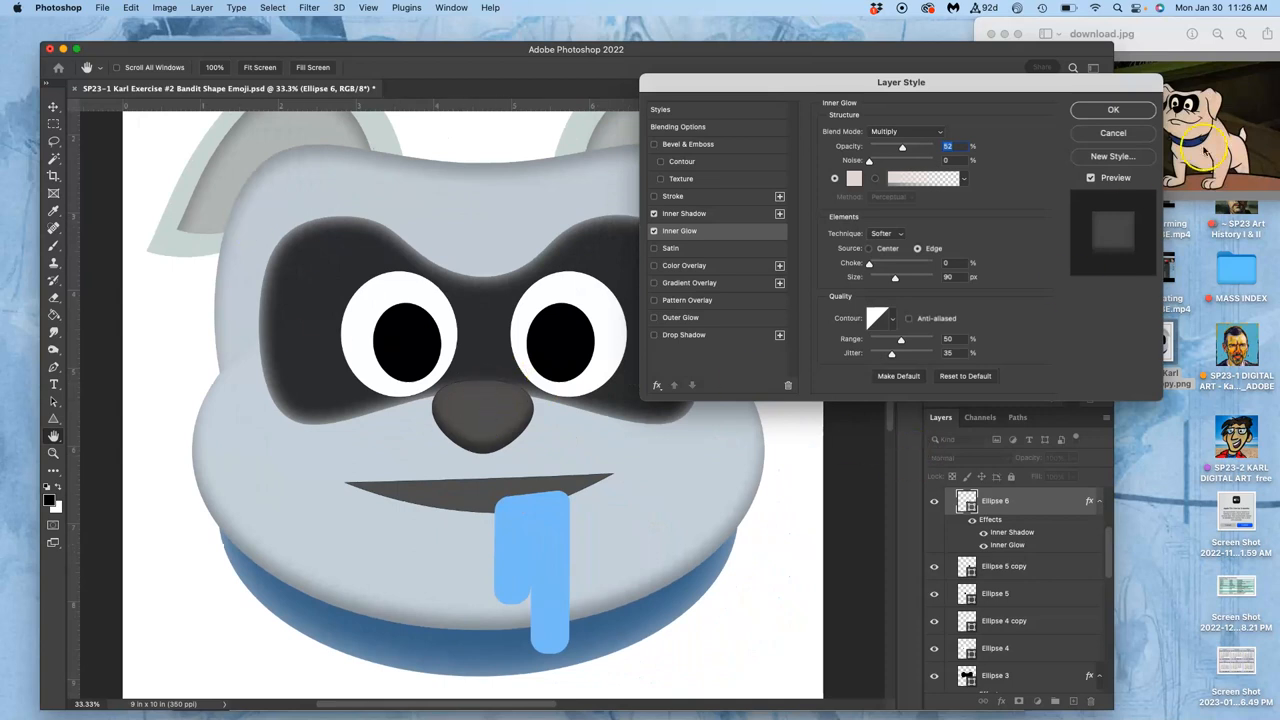
Step: Apply the style, duplicate Ellipse 6 with Cmd+J, nudge the copy upward and layer it beneath the original
{"action": "left_click", "coordinate": [1125, 109]}
{"action": "left_click", "coordinate": [1037, 506]}
{"action": "key", "text": "super+j"}
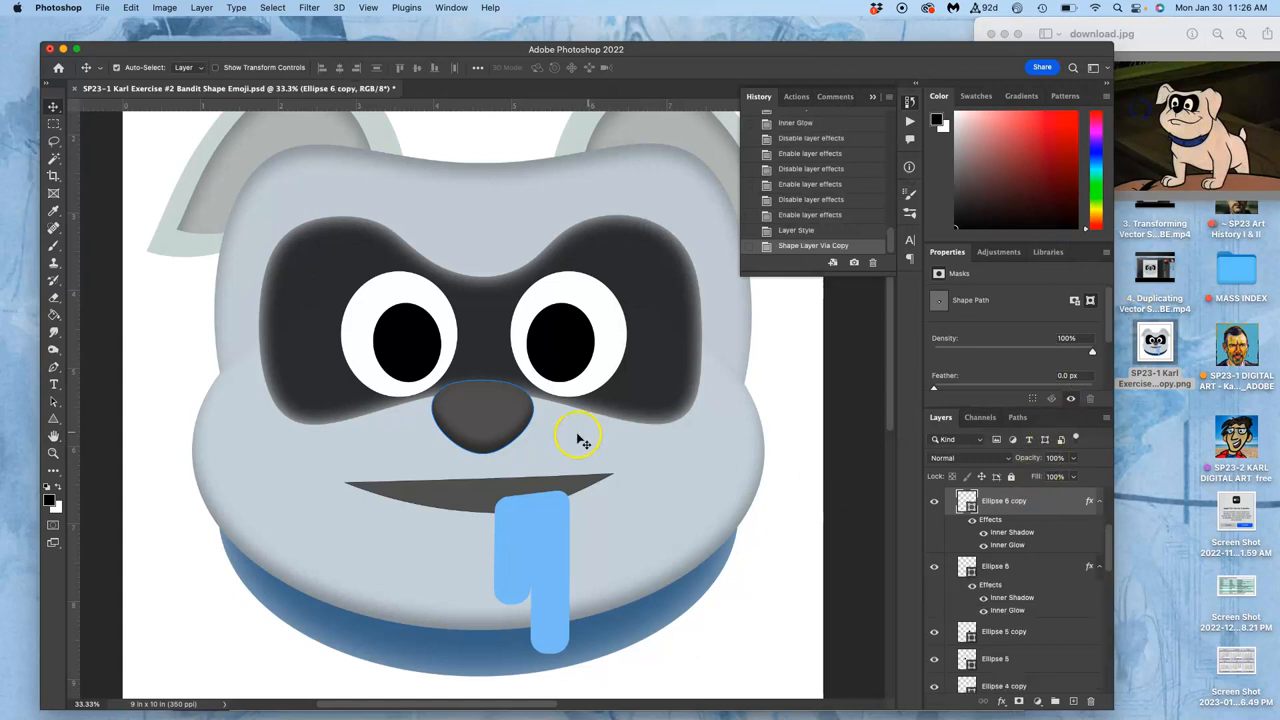
{"action": "left_click", "coordinate": [485, 412]}
{"action": "left_click_drag", "start_coordinate": [485, 410], "coordinate": [484, 400]}
{"action": "left_click_drag", "start_coordinate": [1010, 500], "coordinate": [1036, 590]}
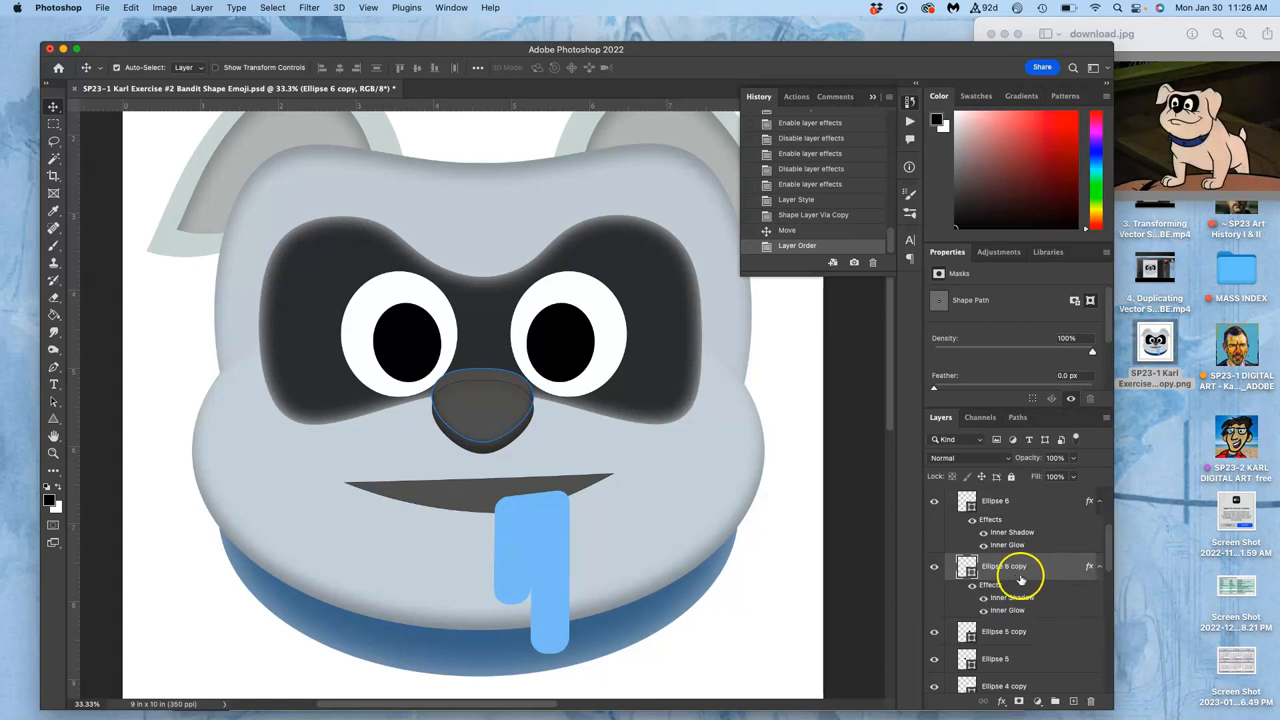
Step: Give Ellipse 6 copy a near-black Color Overlay in Normal blend mode
{"action": "double_click", "coordinate": [991, 585]}
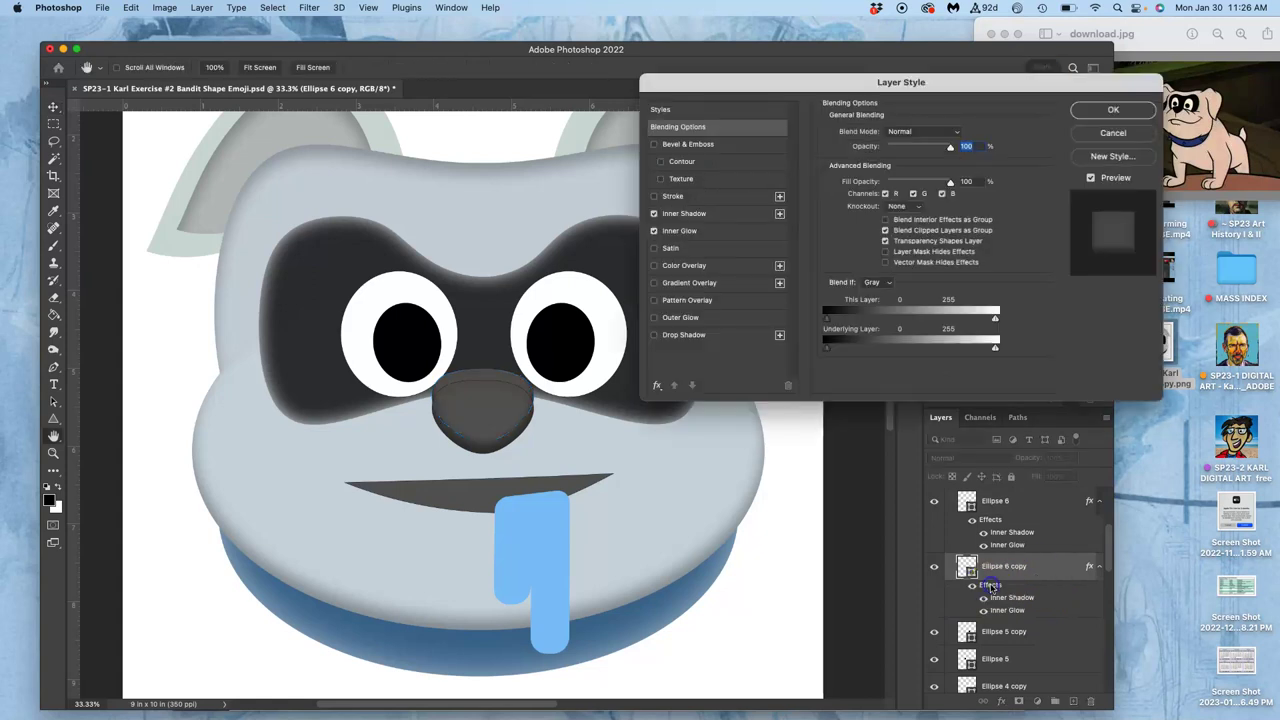
{"action": "left_click", "coordinate": [655, 266]}
{"action": "left_click", "coordinate": [690, 265]}
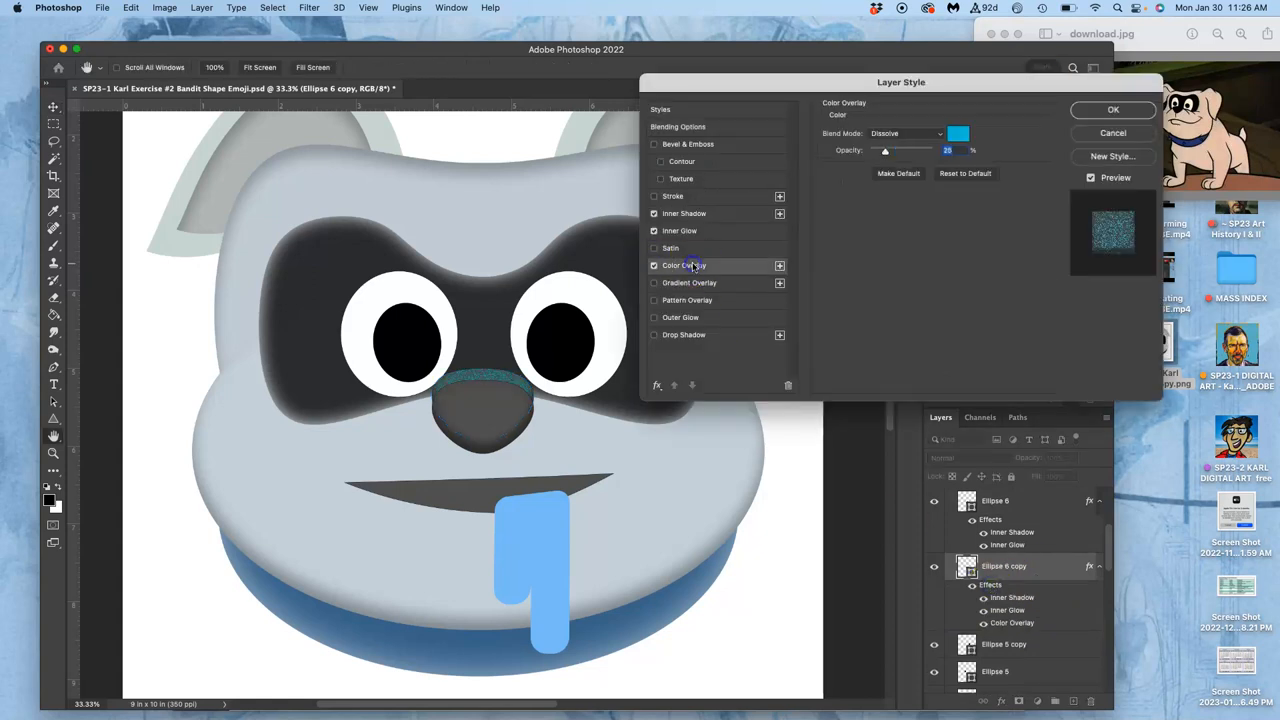
{"action": "left_click", "coordinate": [905, 133]}
{"action": "left_click", "coordinate": [908, 122]}
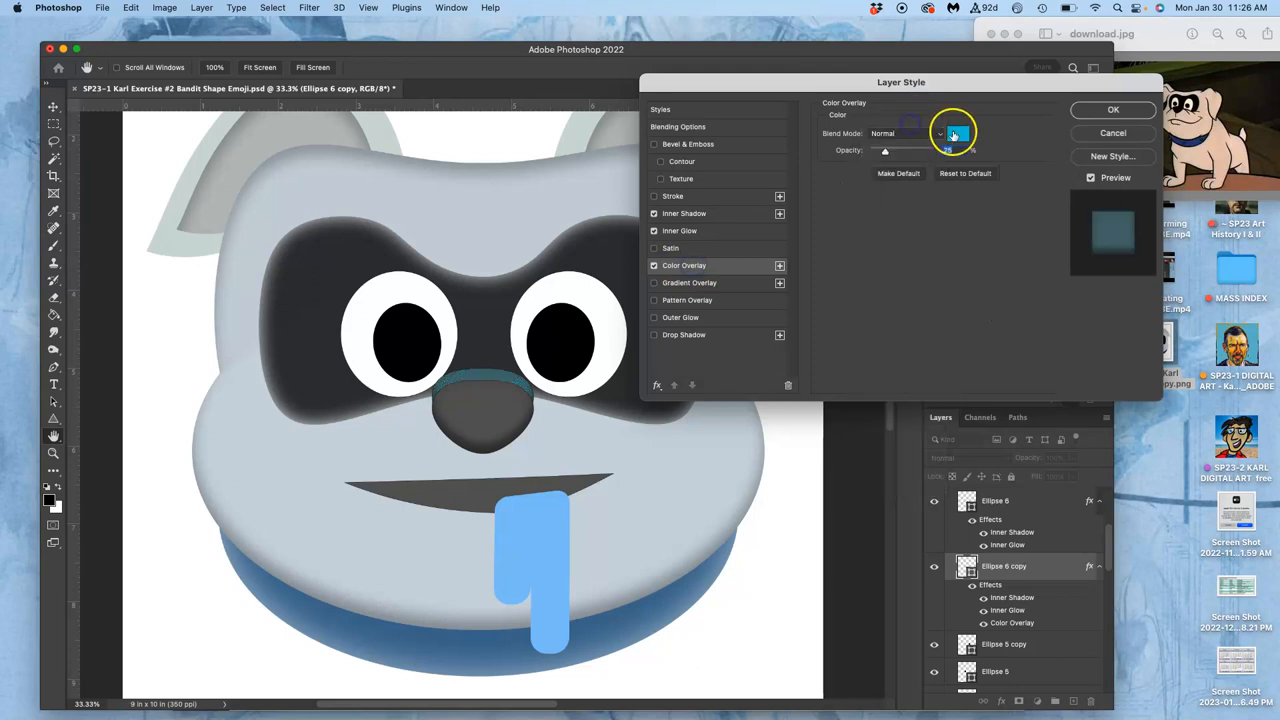
{"action": "left_click", "coordinate": [958, 134]}
{"action": "left_click", "coordinate": [644, 572]}
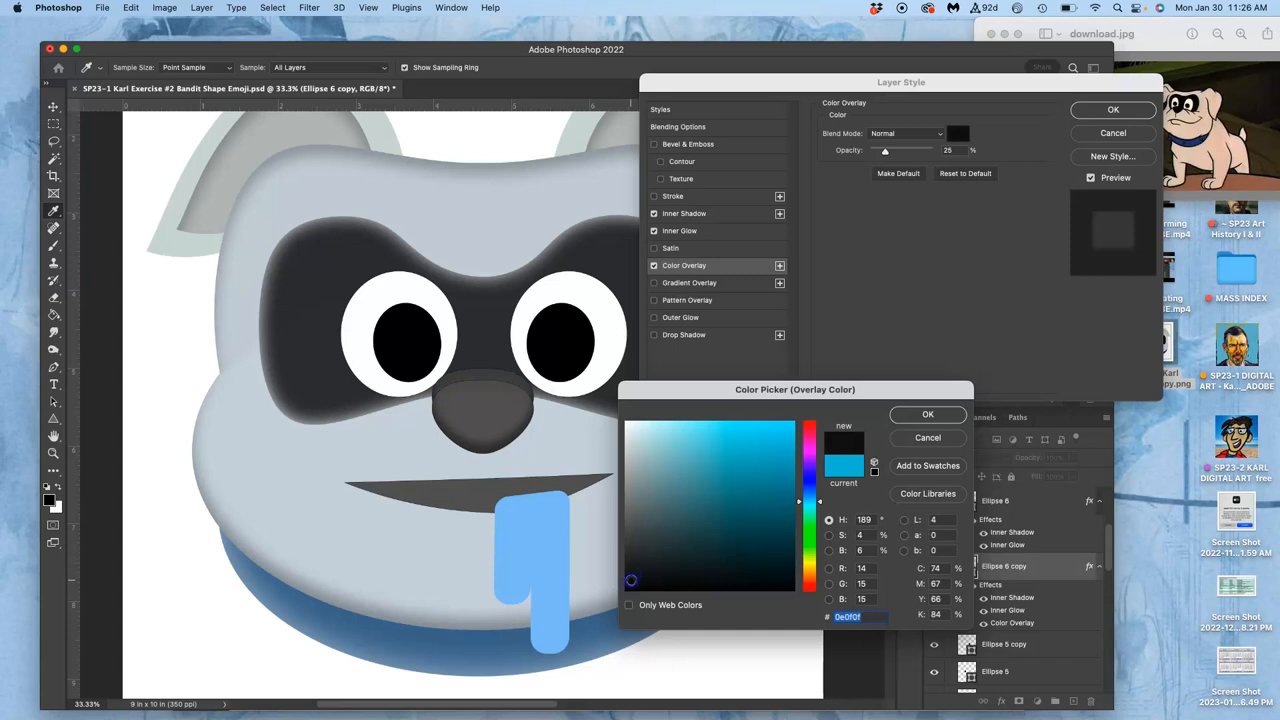
{"action": "left_click", "coordinate": [927, 414]}
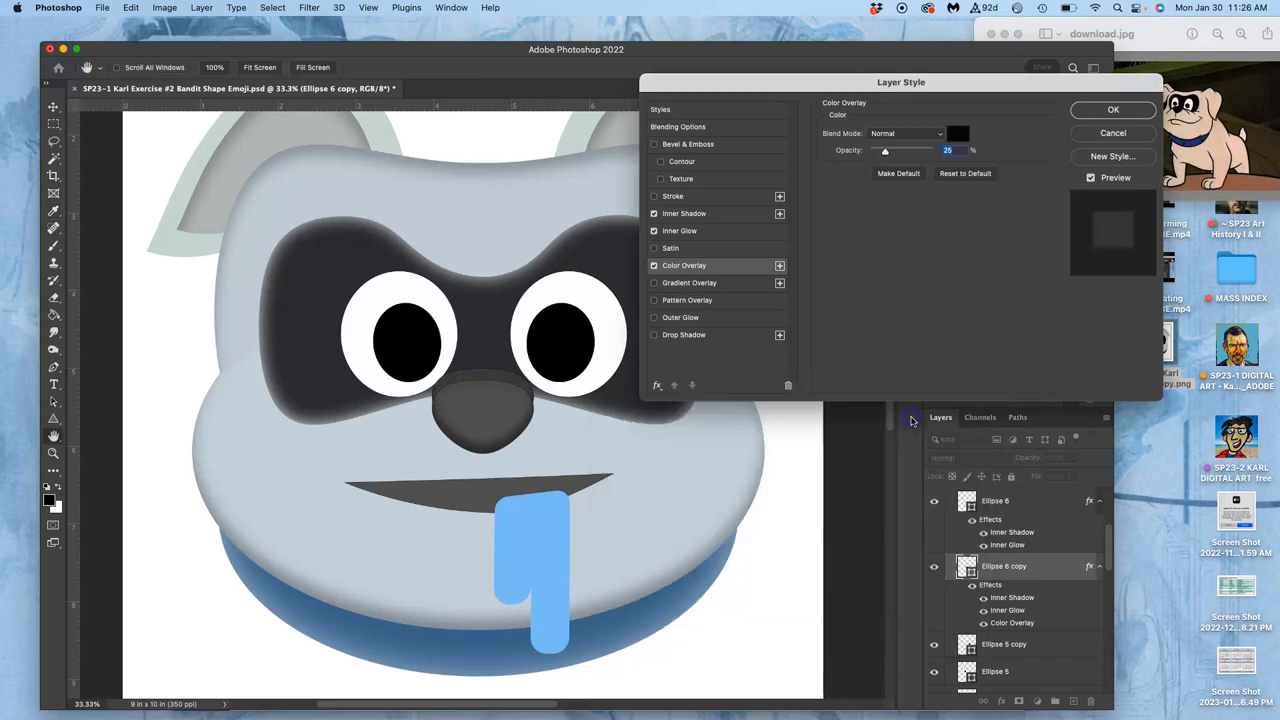
Step: Disable the copy's Inner Glow and Inner Shadow, raise overlay opacity, apply, and nudge it up
{"action": "left_click", "coordinate": [654, 231]}
{"action": "left_click", "coordinate": [654, 214]}
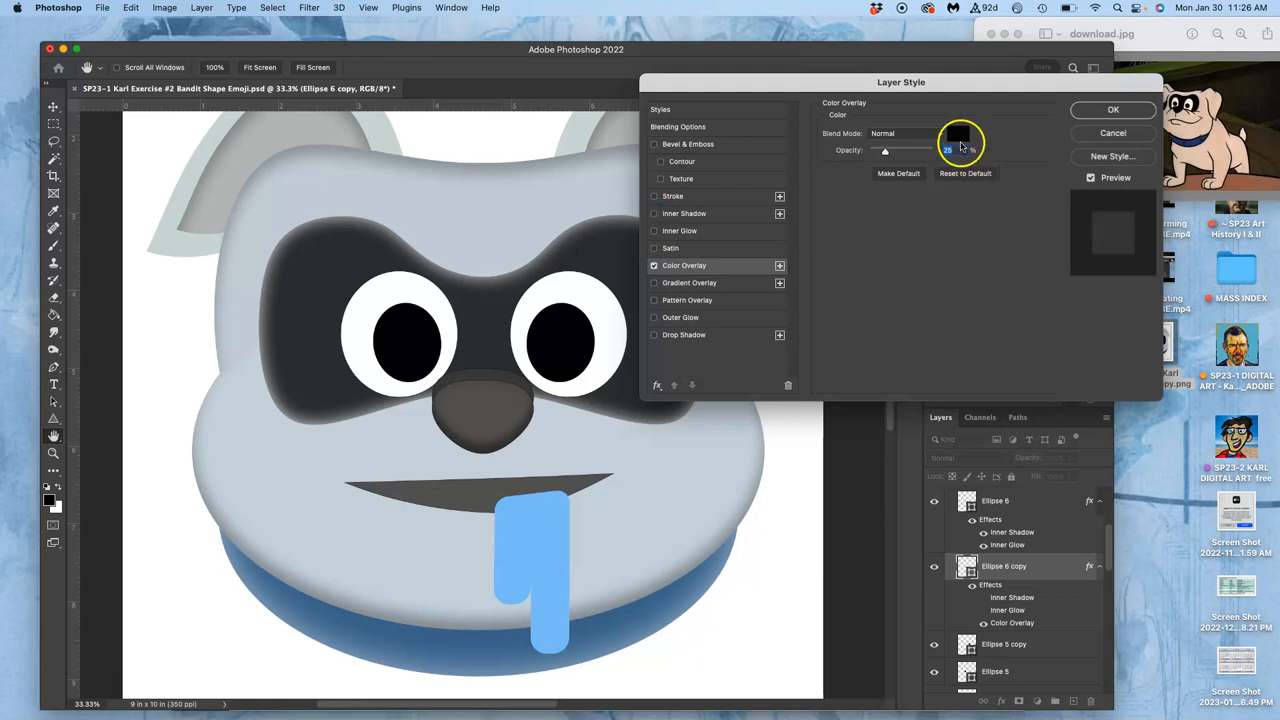
{"action": "mouse_move", "coordinate": [885, 152]}
{"action": "left_mouse_down"}
{"action": "mouse_move", "coordinate": [917, 152]}
{"action": "mouse_move", "coordinate": [905, 152]}
{"action": "left_mouse_up"}
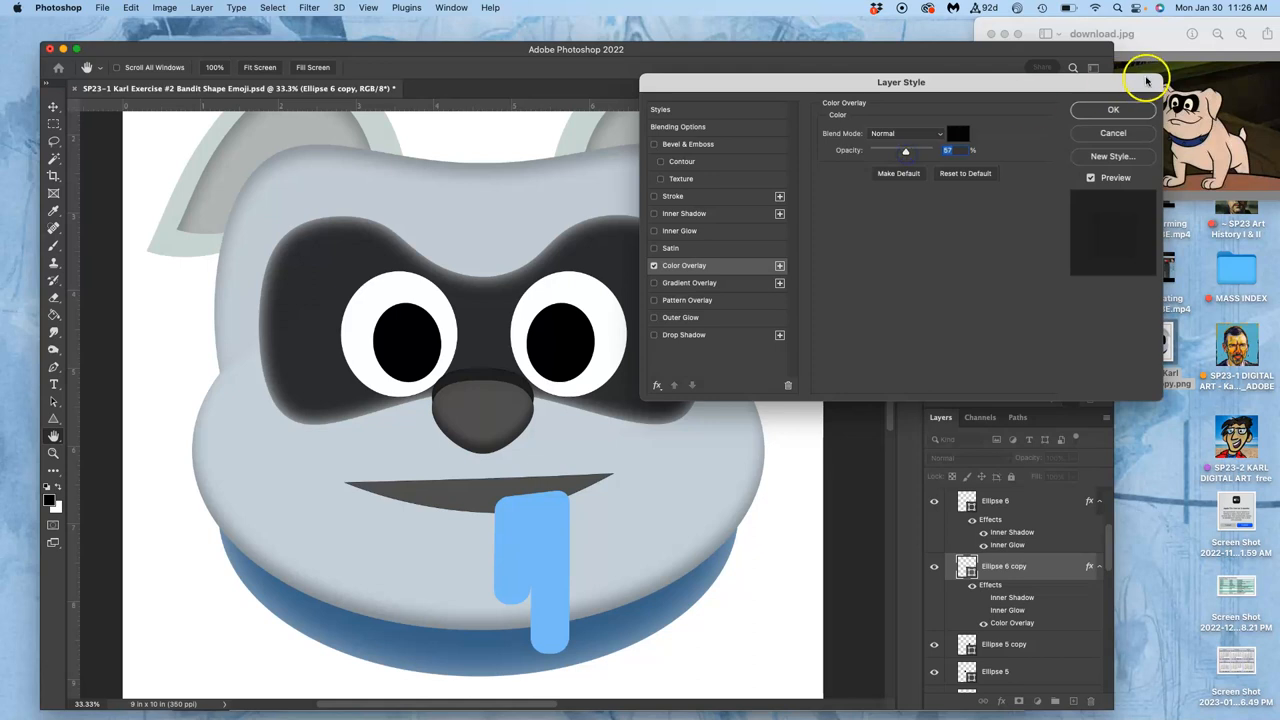
{"action": "left_click", "coordinate": [1113, 109]}
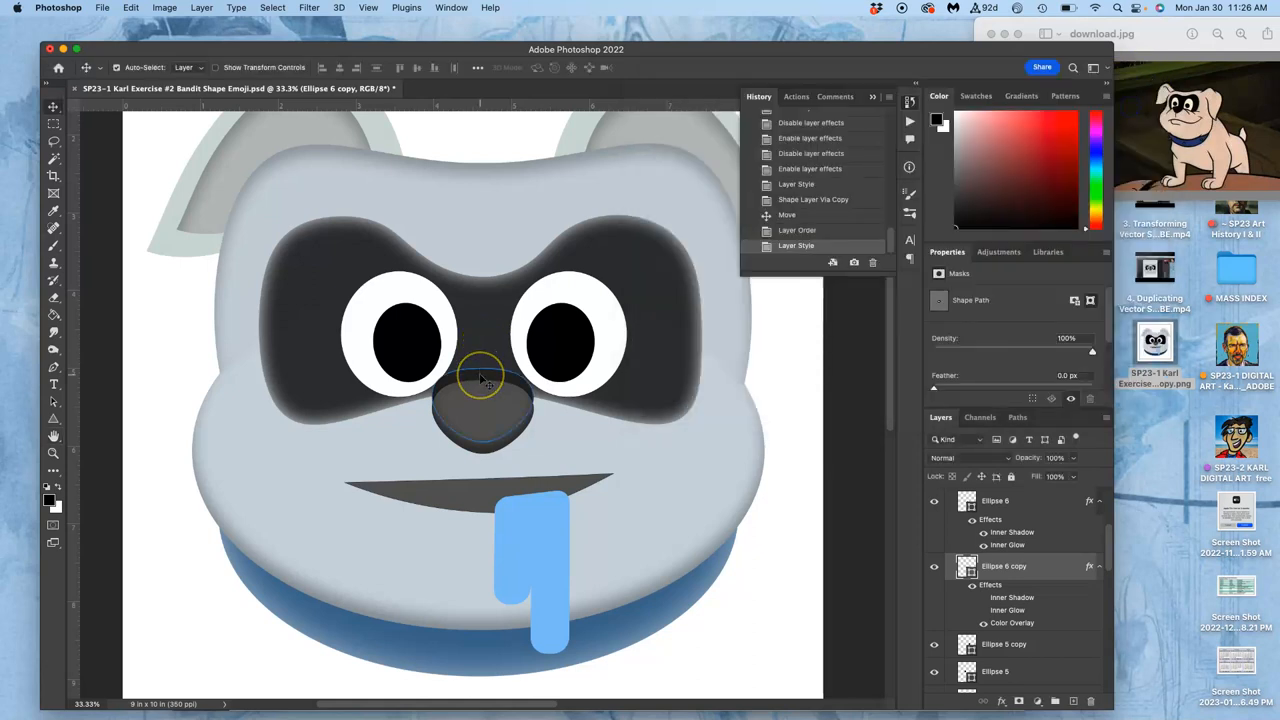
{"action": "key", "text": "Up"}
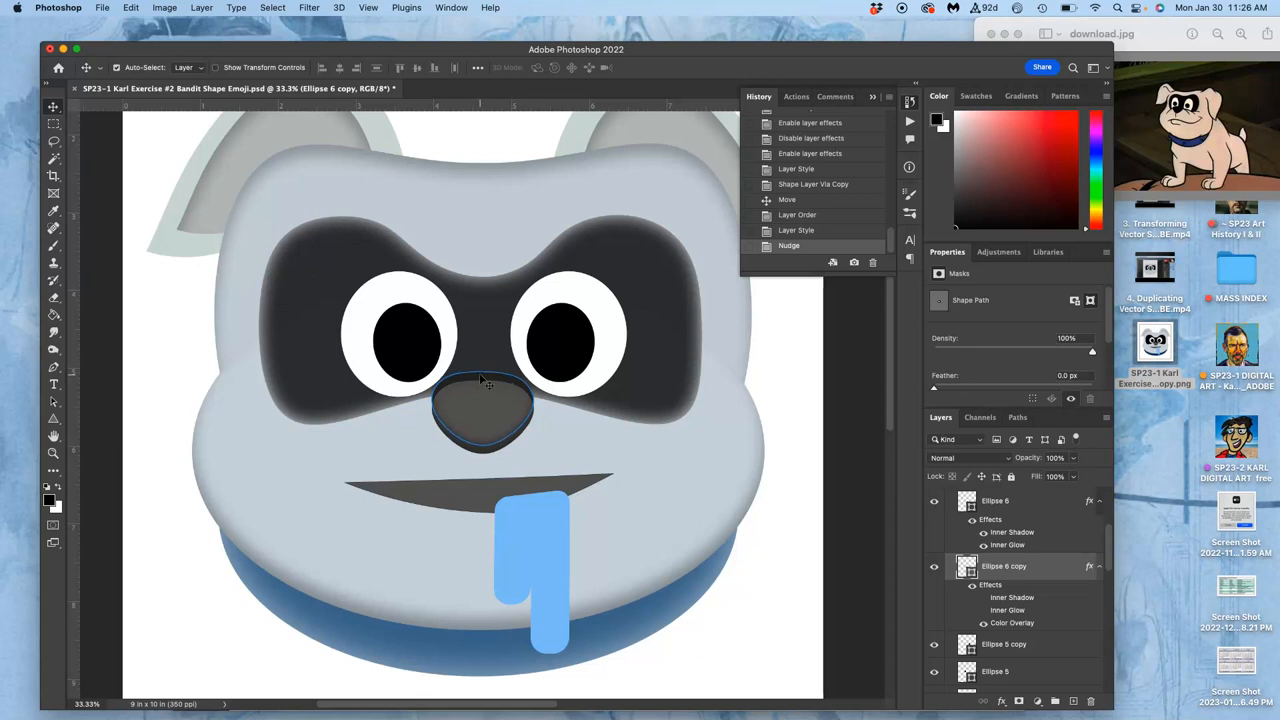
{"action": "left_click", "coordinate": [632, 421]}
Step: Draw a small ellipse (Ellipse 7) on the nose with the Ellipse tool
{"action": "left_click", "coordinate": [675, 462]}
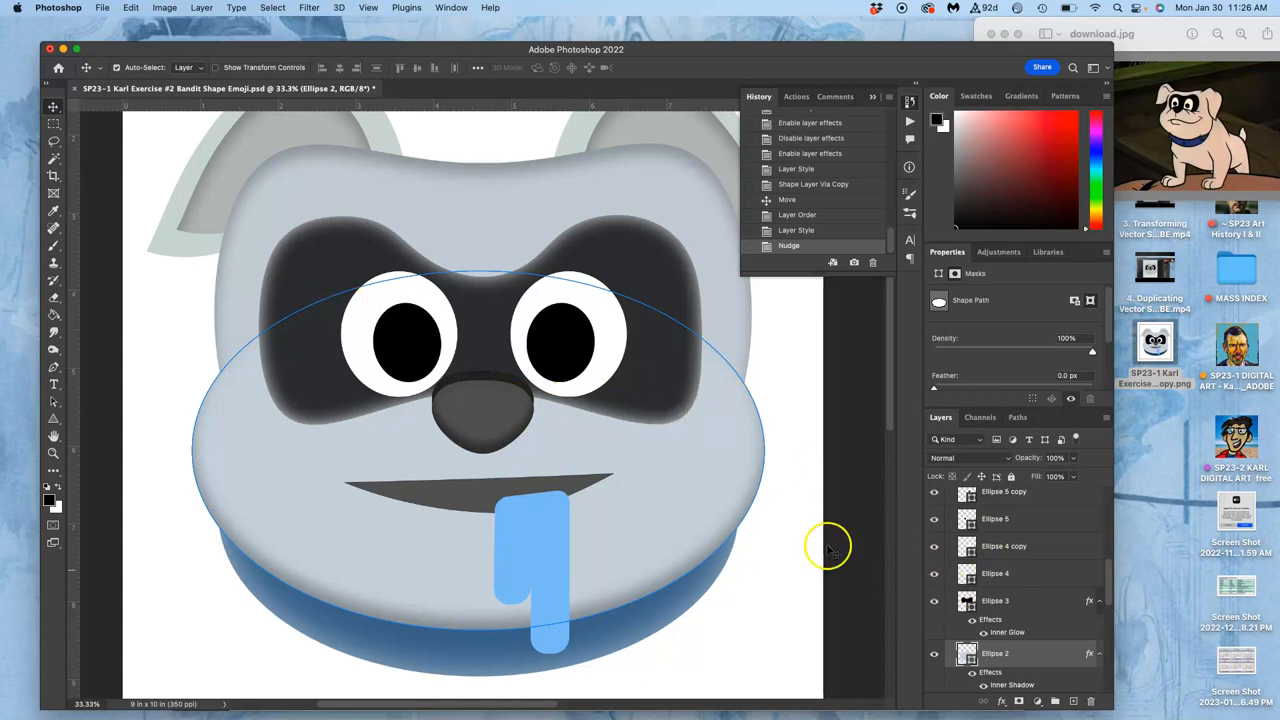
{"action": "left_click", "coordinate": [481, 410]}
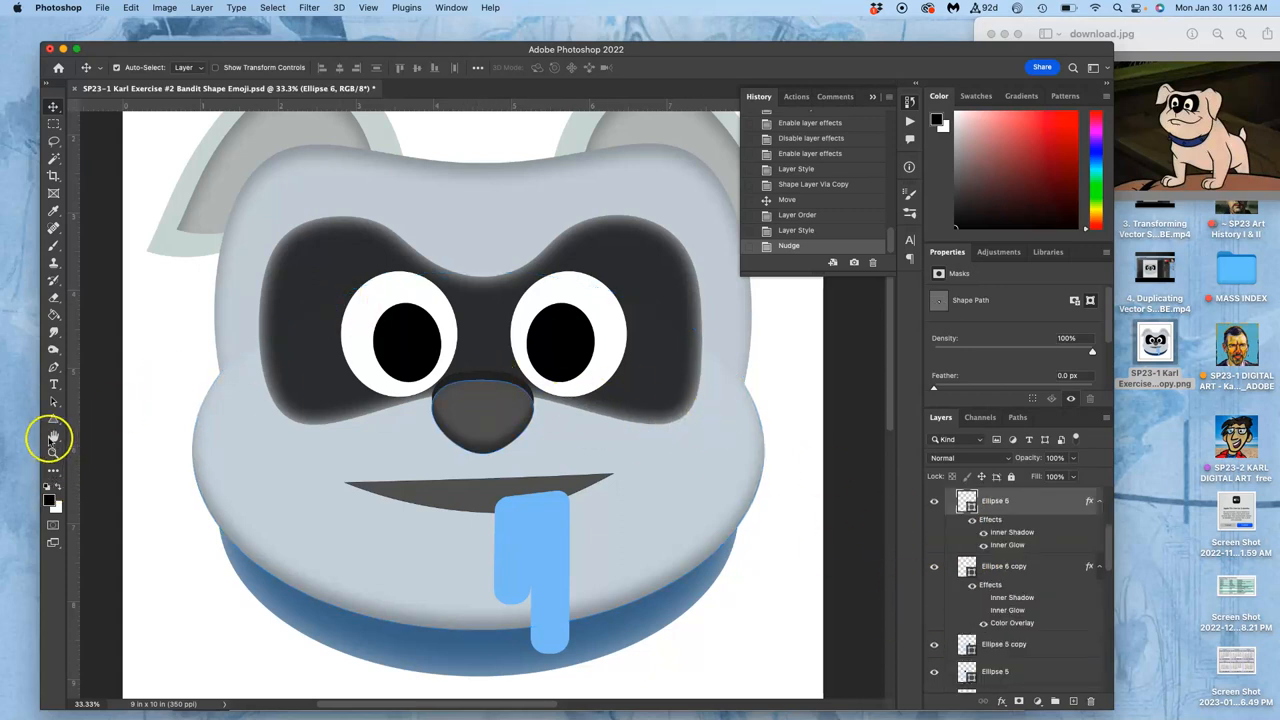
{"action": "left_click", "coordinate": [53, 425]}
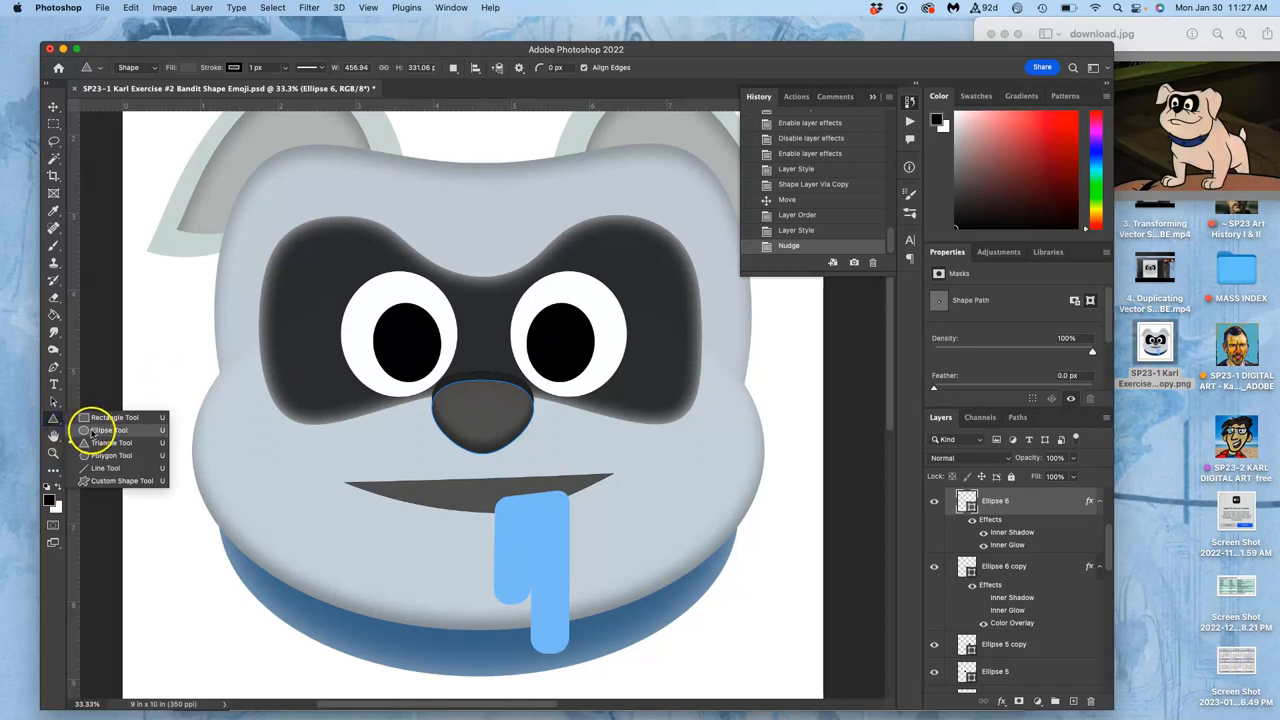
{"action": "left_click", "coordinate": [95, 432]}
{"action": "left_click_drag", "start_coordinate": [458, 396], "coordinate": [507, 409]}
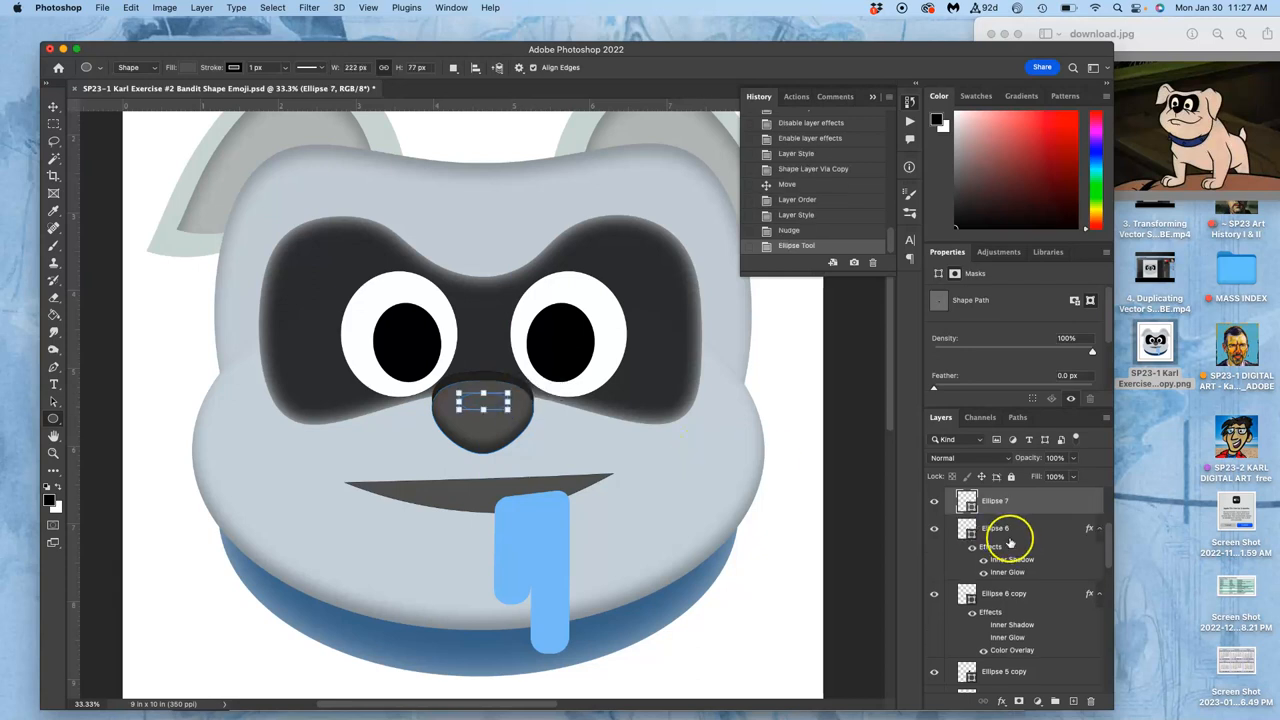
{"action": "double_click", "coordinate": [1026, 505]}
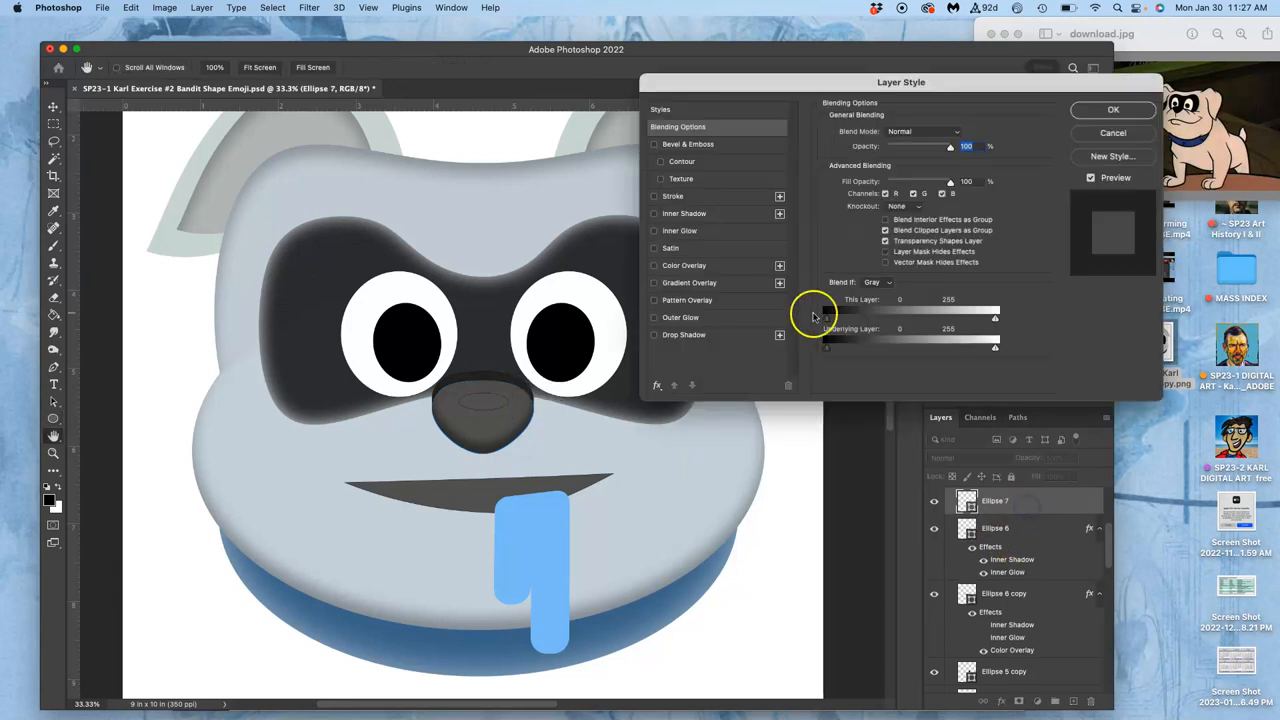
{"action": "left_click", "coordinate": [1113, 109]}
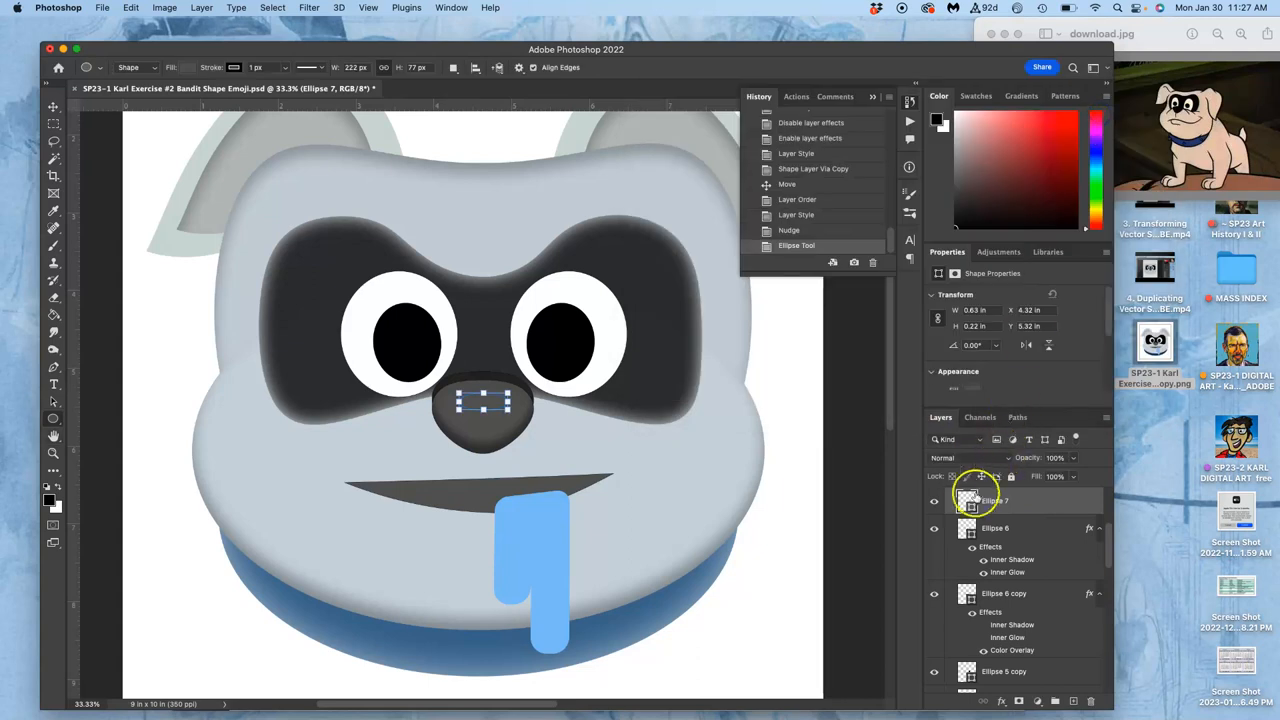
Step: Fill the nose oval white and set its stroke to No Color
{"action": "double_click", "coordinate": [967, 500]}
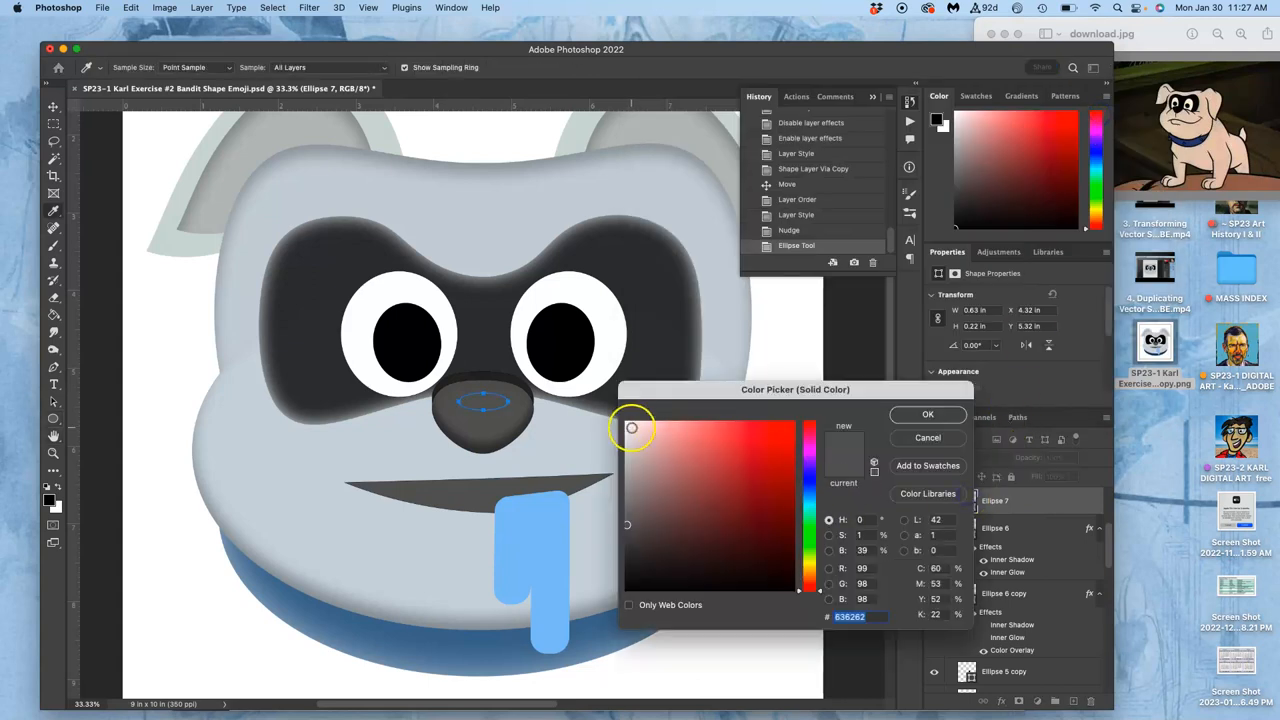
{"action": "left_click", "coordinate": [626, 425]}
{"action": "left_click", "coordinate": [928, 414]}
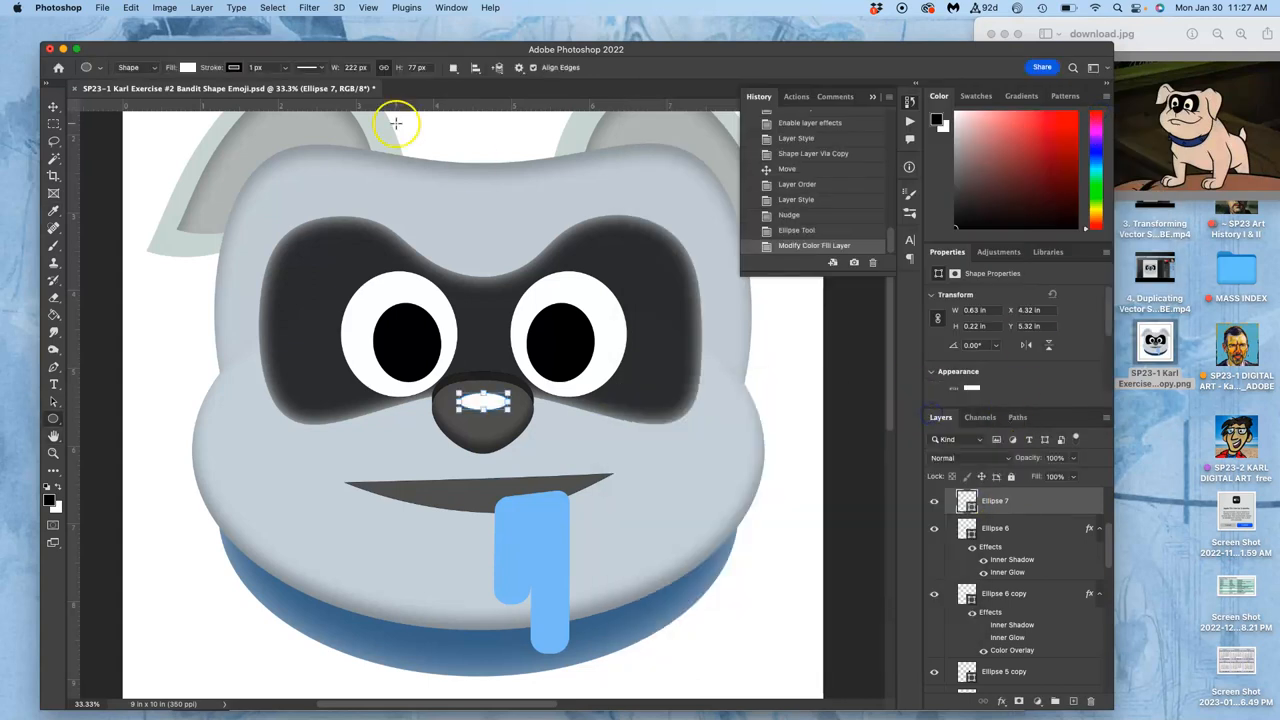
{"action": "left_click", "coordinate": [235, 67]}
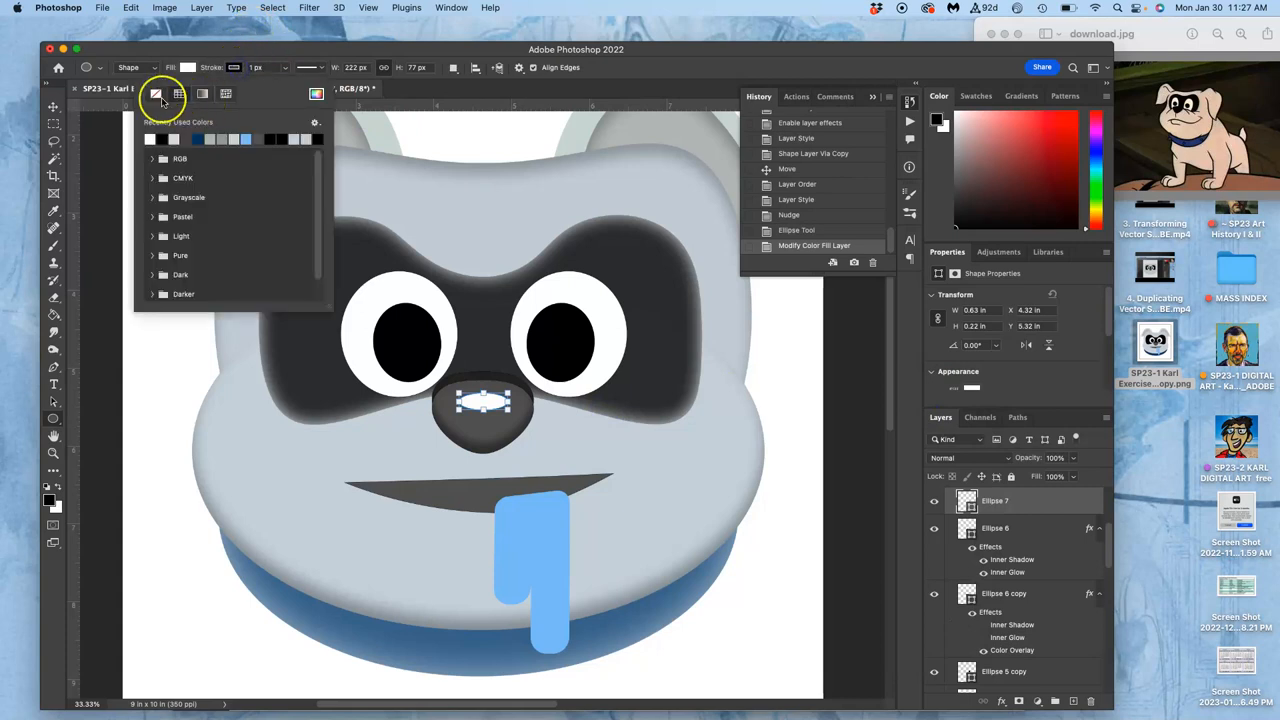
{"action": "left_click", "coordinate": [156, 94]}
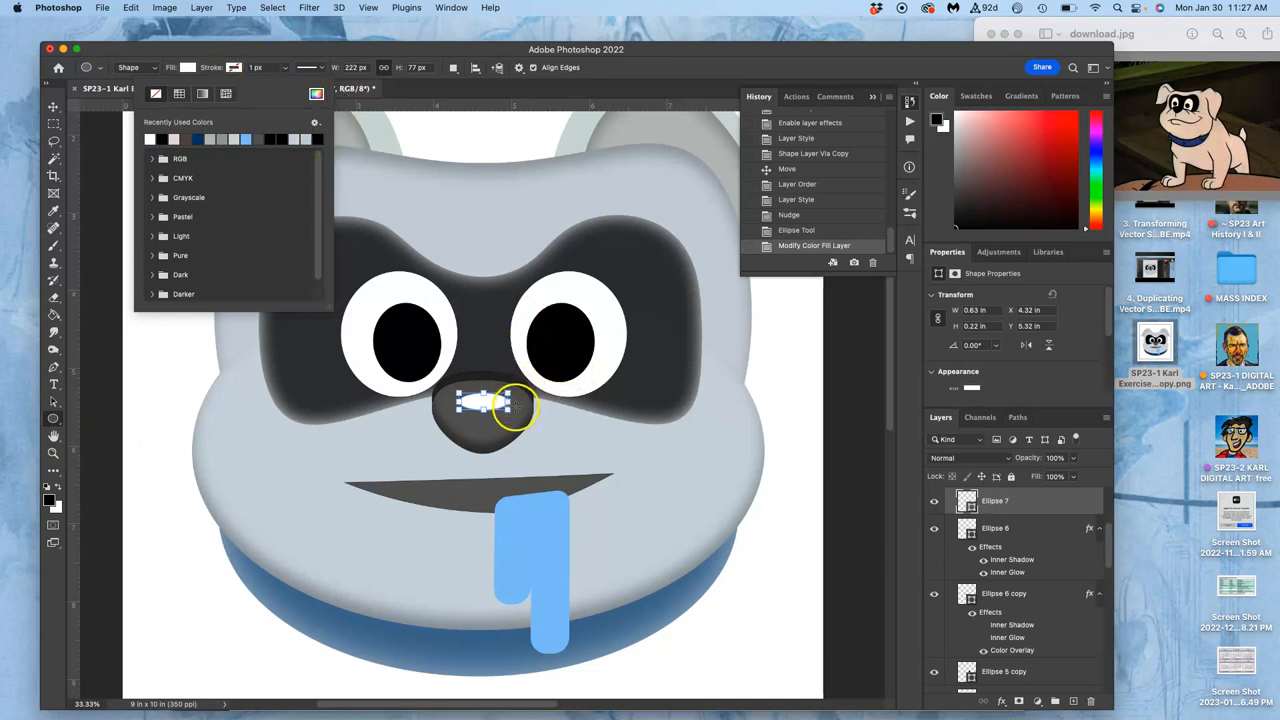
{"action": "left_click", "coordinate": [508, 408]}
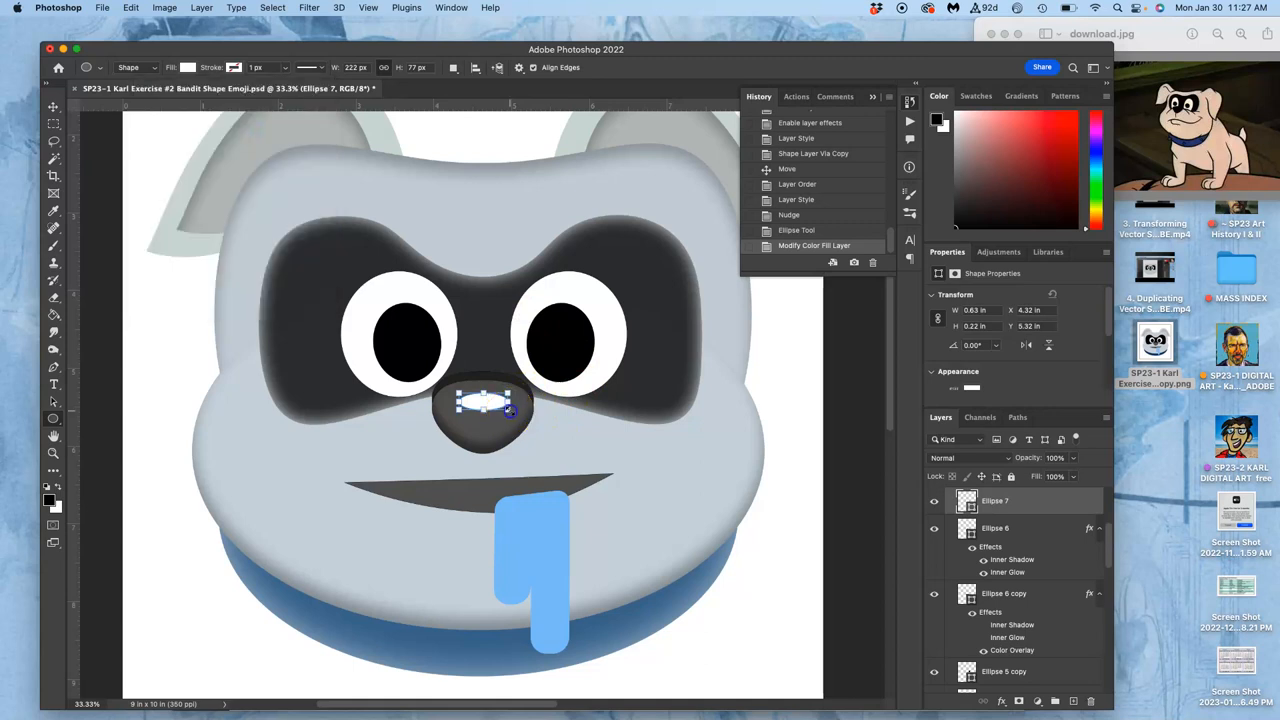
Step: Shrink the oval into a smaller highlight and nudge it slightly upward
{"action": "left_click_drag", "start_coordinate": [510, 408], "coordinate": [503, 405]}
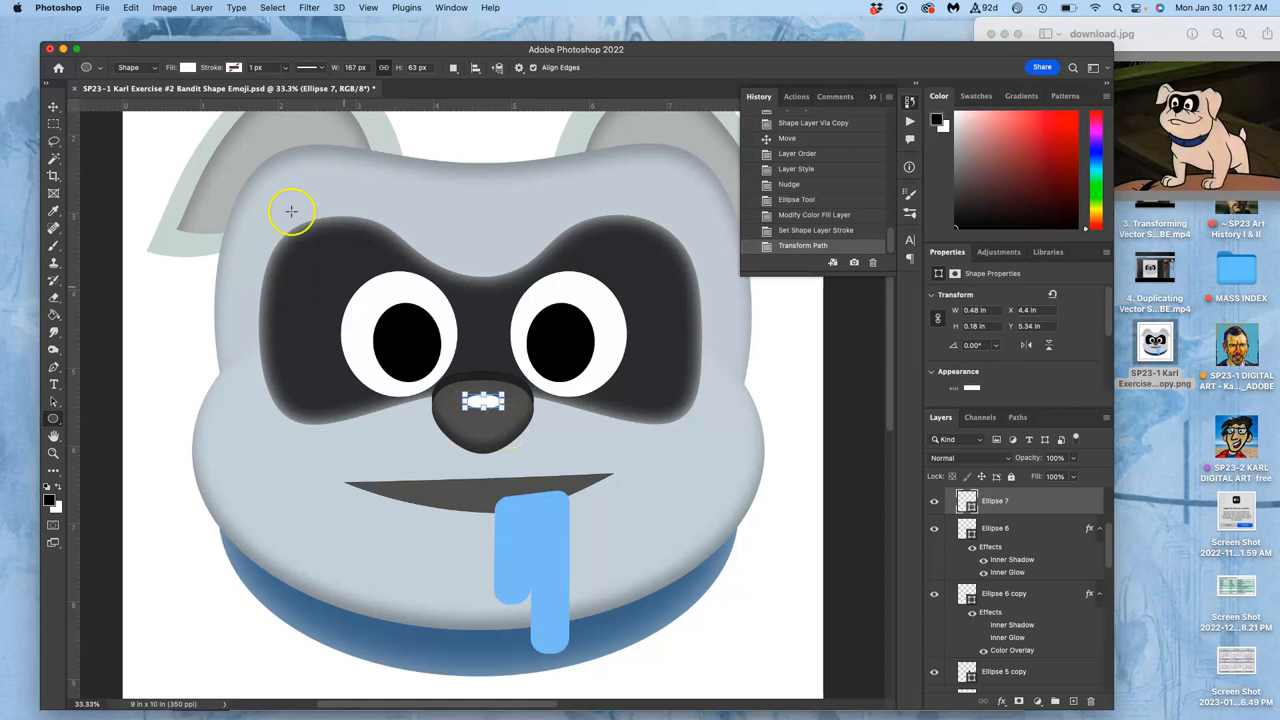
{"action": "left_click", "coordinate": [53, 106]}
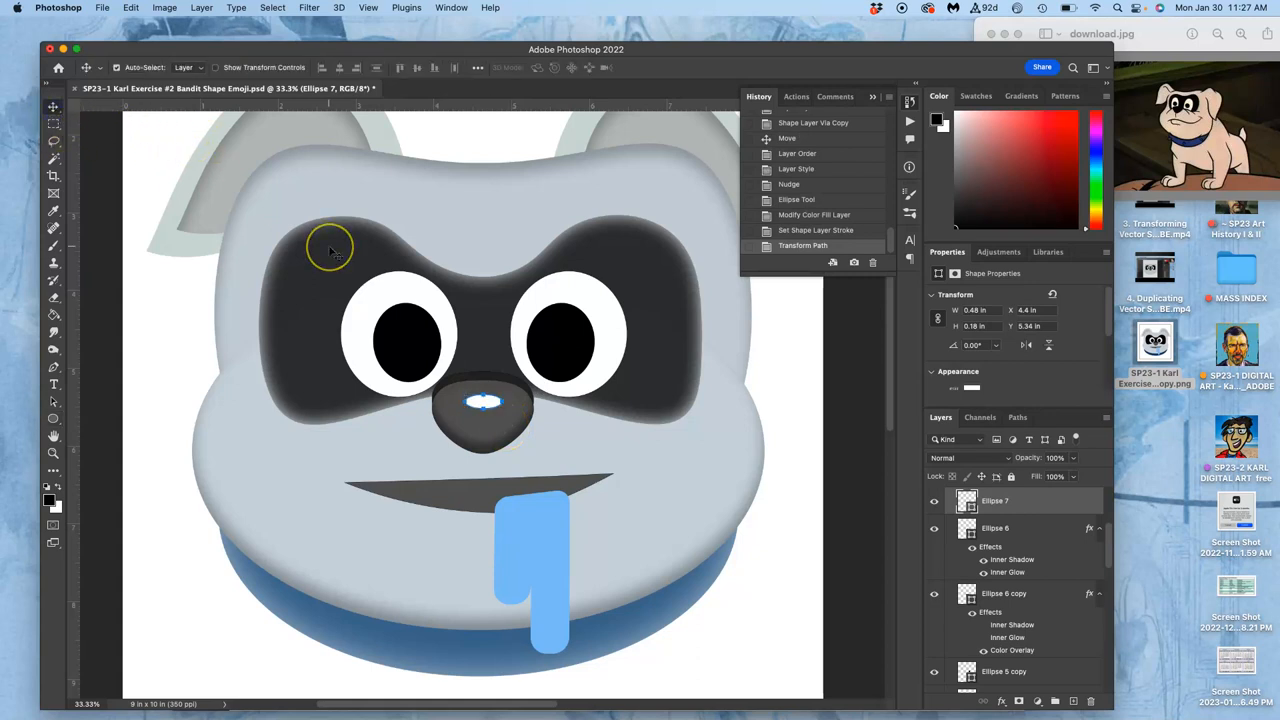
{"action": "key", "text": "shift+Up"}
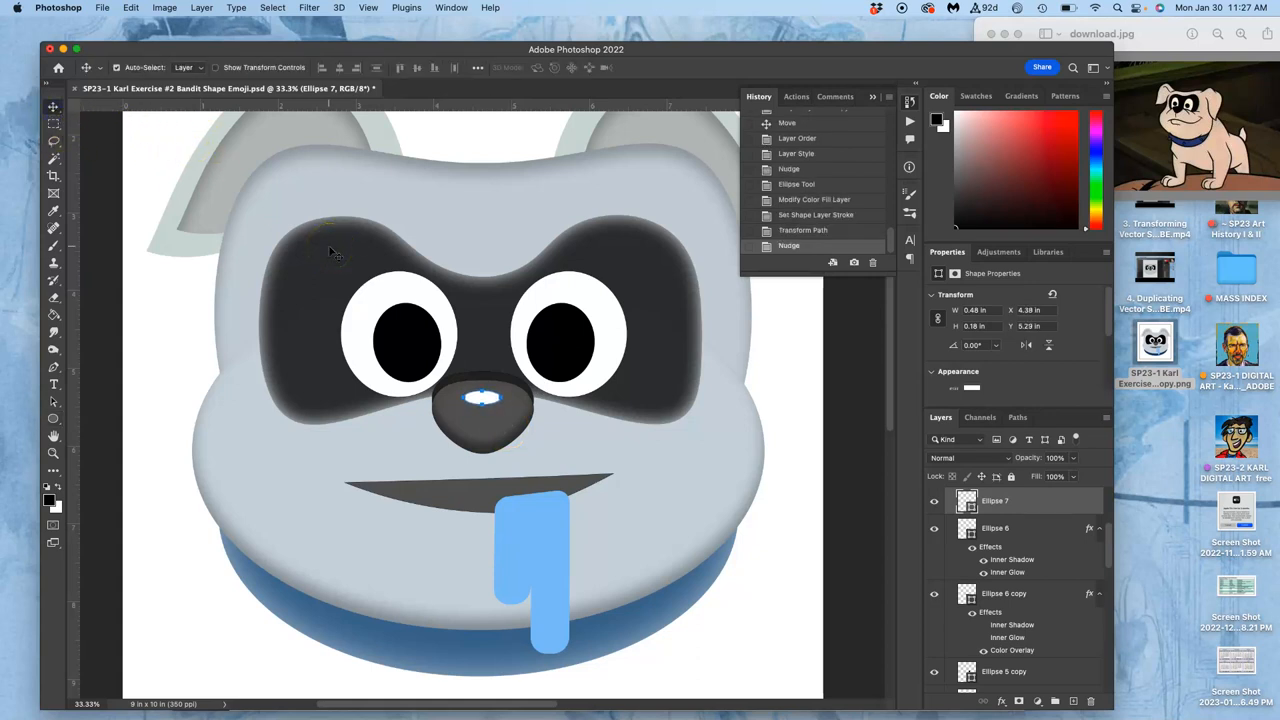
Step: Reselect the nose highlight oval and enable an Outer Glow in its Layer Style
{"action": "left_click", "coordinate": [508, 420]}
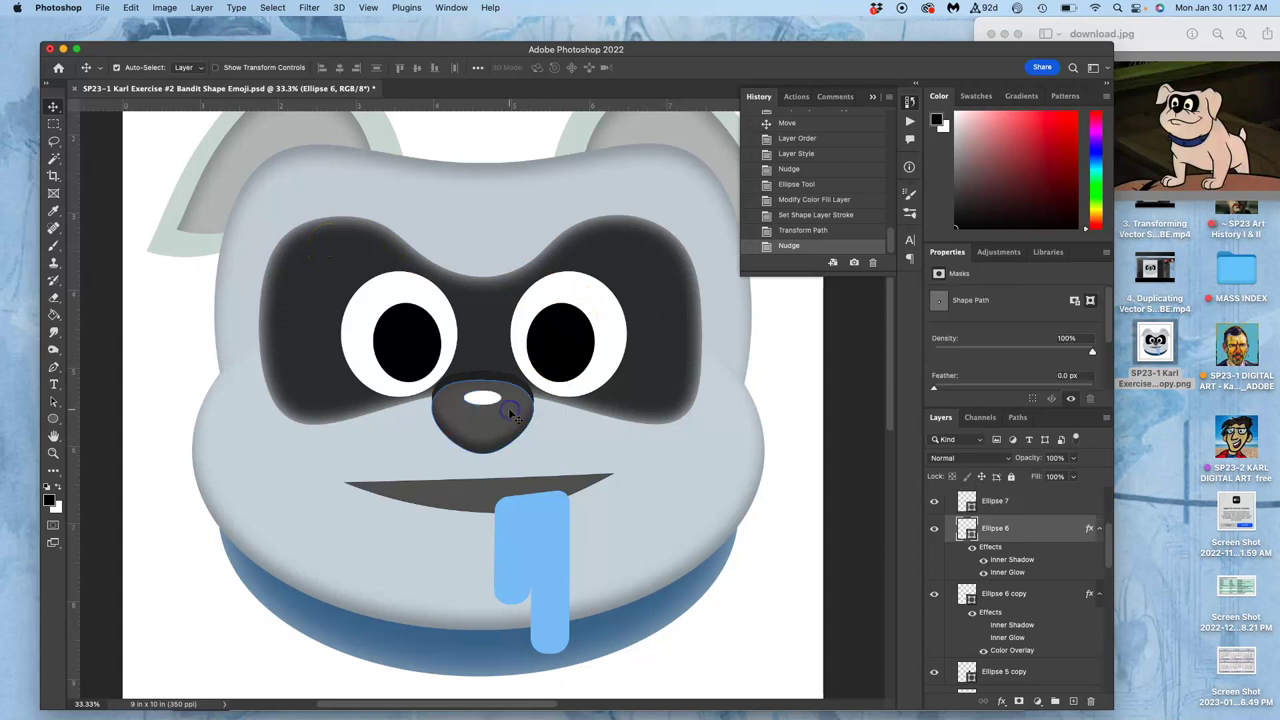
{"action": "left_click", "coordinate": [595, 447]}
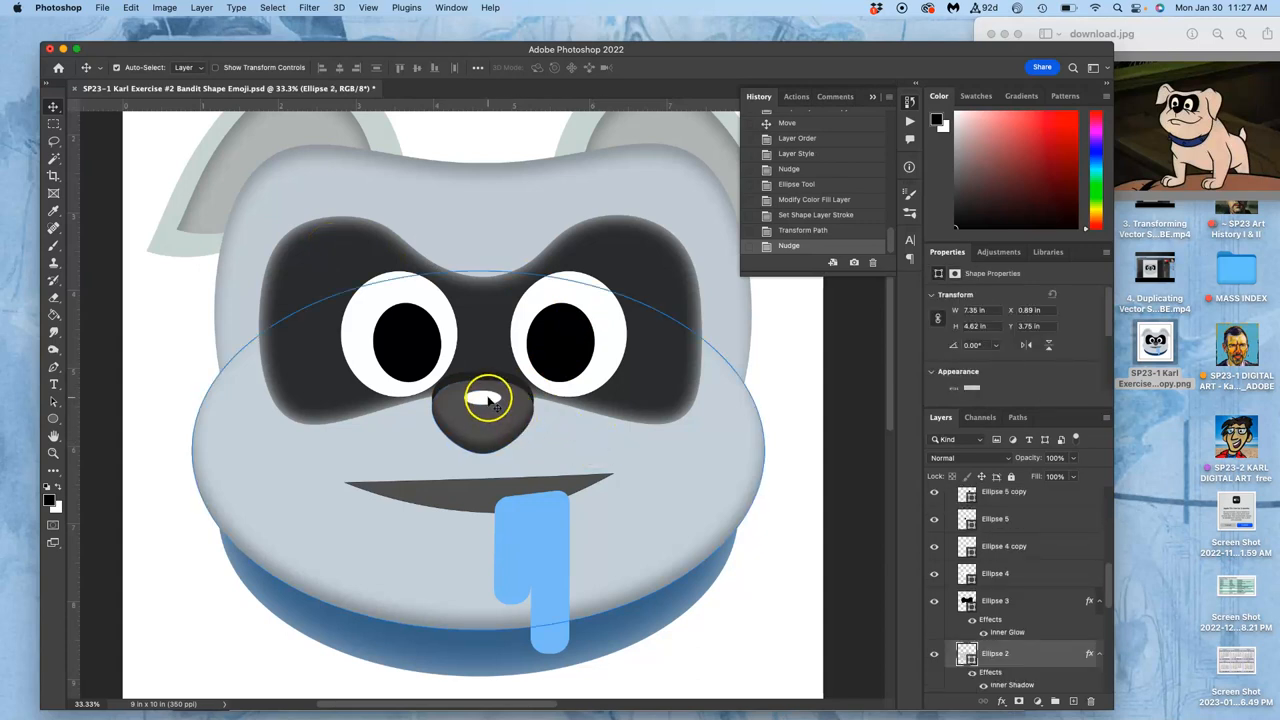
{"action": "left_click", "coordinate": [483, 399]}
{"action": "double_click", "coordinate": [1015, 502]}
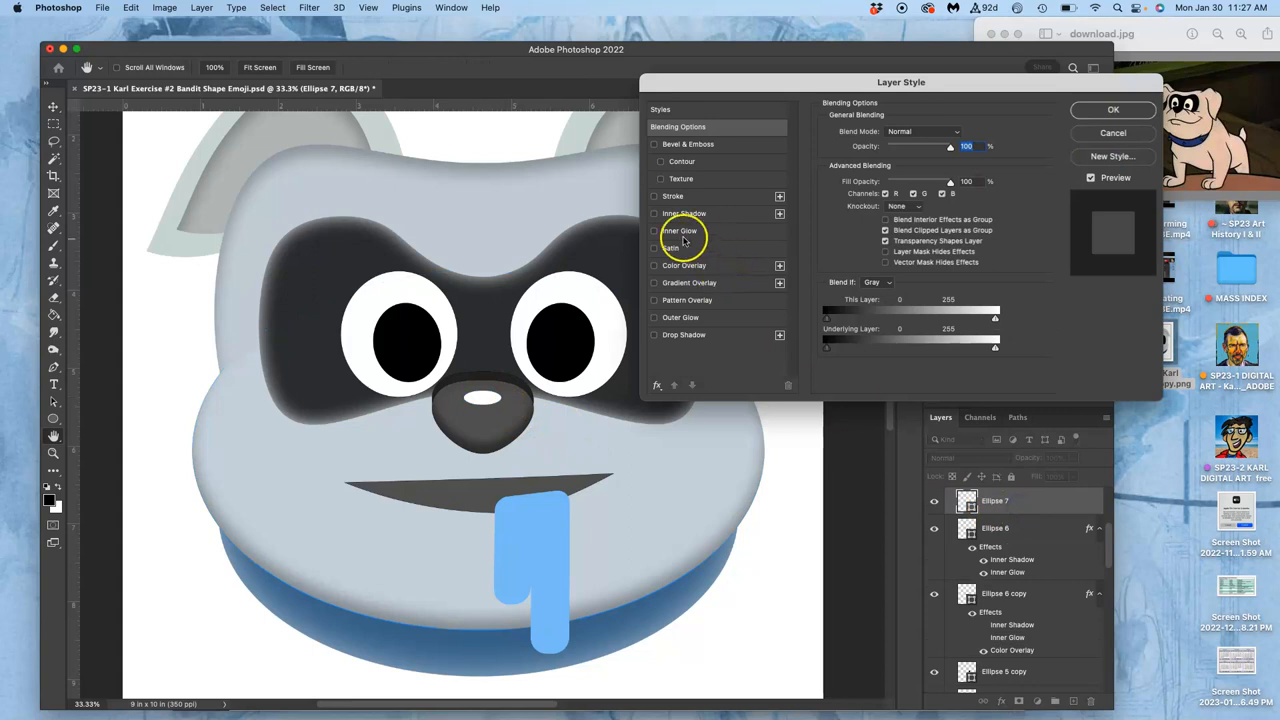
{"action": "left_click", "coordinate": [654, 317]}
{"action": "left_click", "coordinate": [680, 317]}
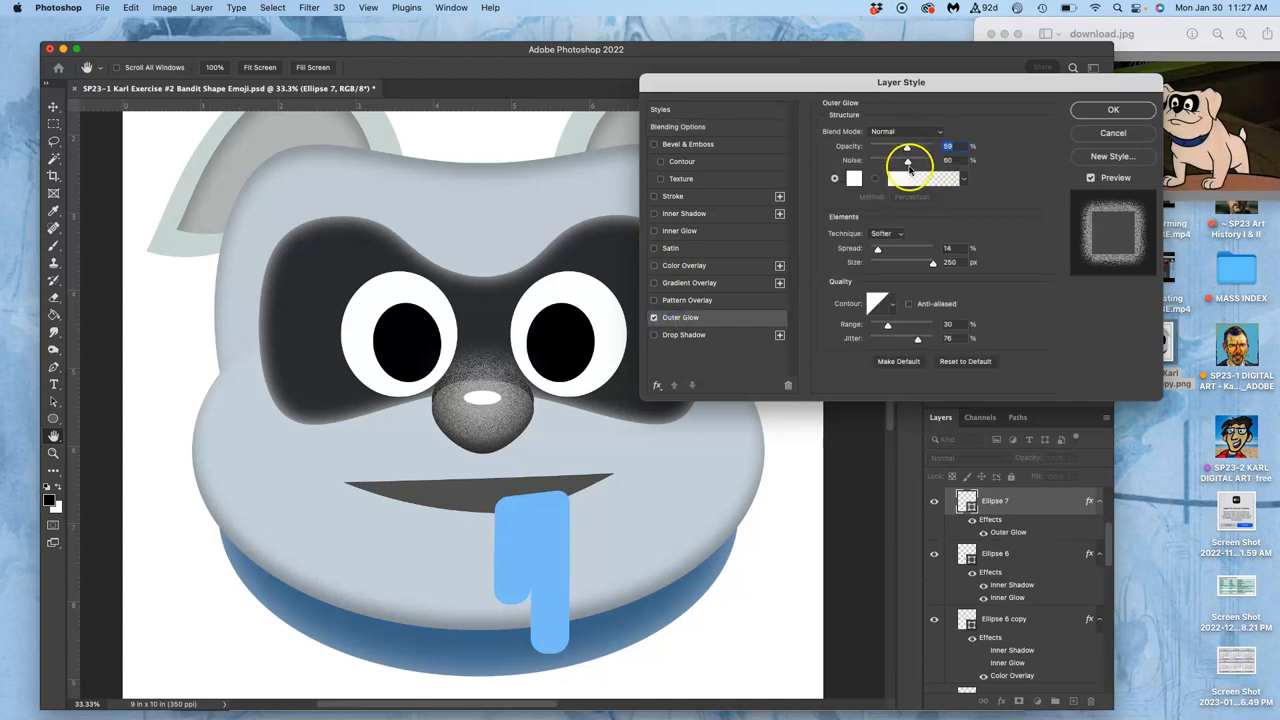
Step: Adjust the glow's noise, set Size to 57 px and Spread to 0%, and apply
{"action": "left_click_drag", "start_coordinate": [934, 263], "coordinate": [882, 264]}
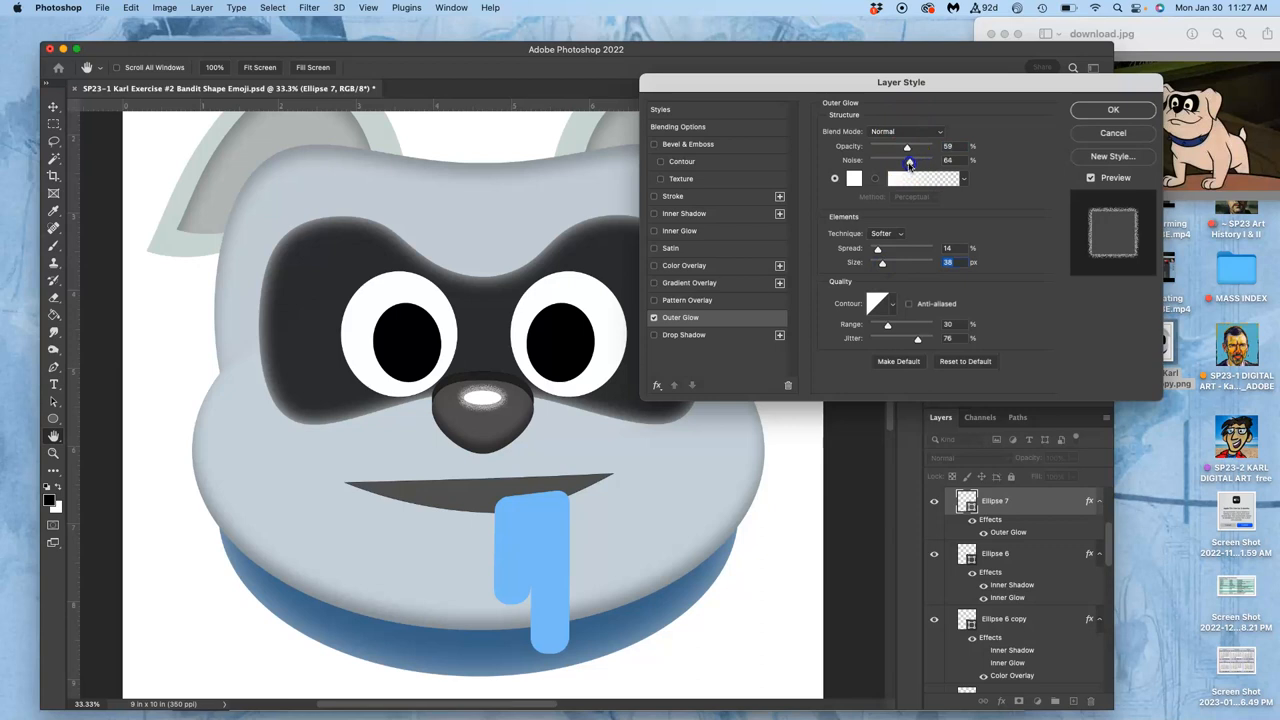
{"action": "left_click", "coordinate": [911, 163]}
{"action": "left_click_drag", "start_coordinate": [882, 264], "coordinate": [888, 264]}
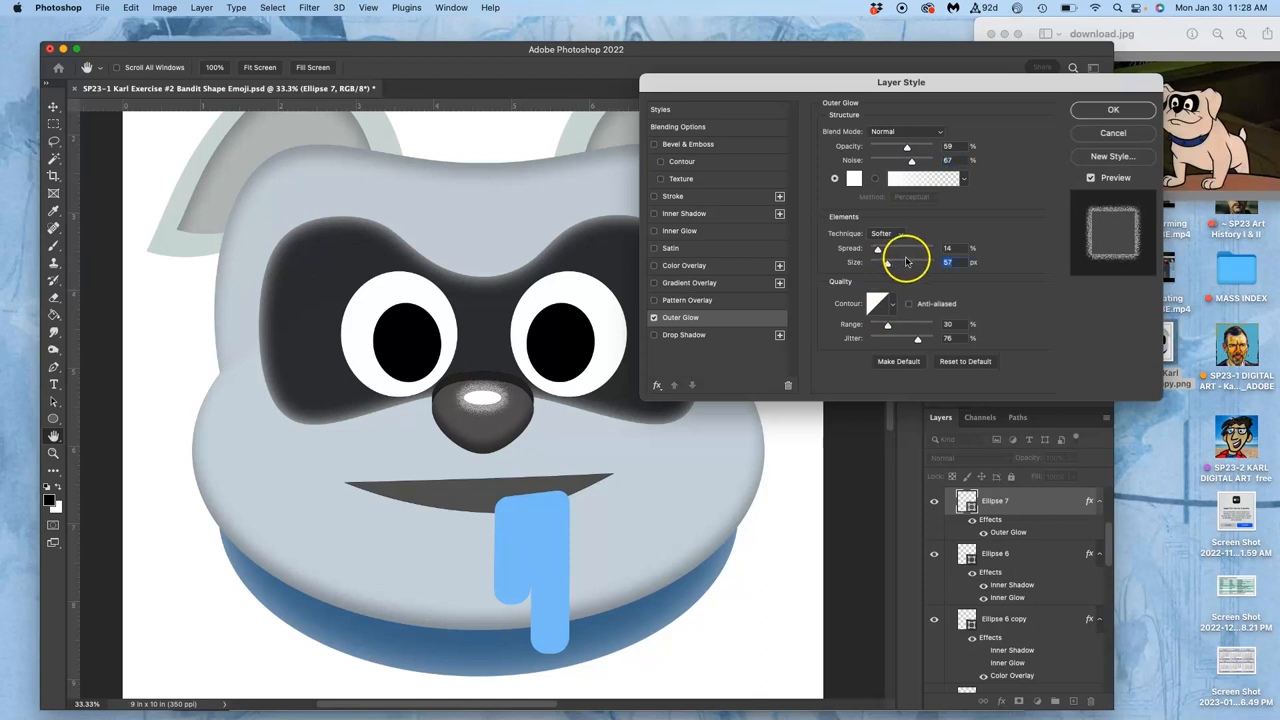
{"action": "left_click_drag", "start_coordinate": [878, 250], "coordinate": [872, 250]}
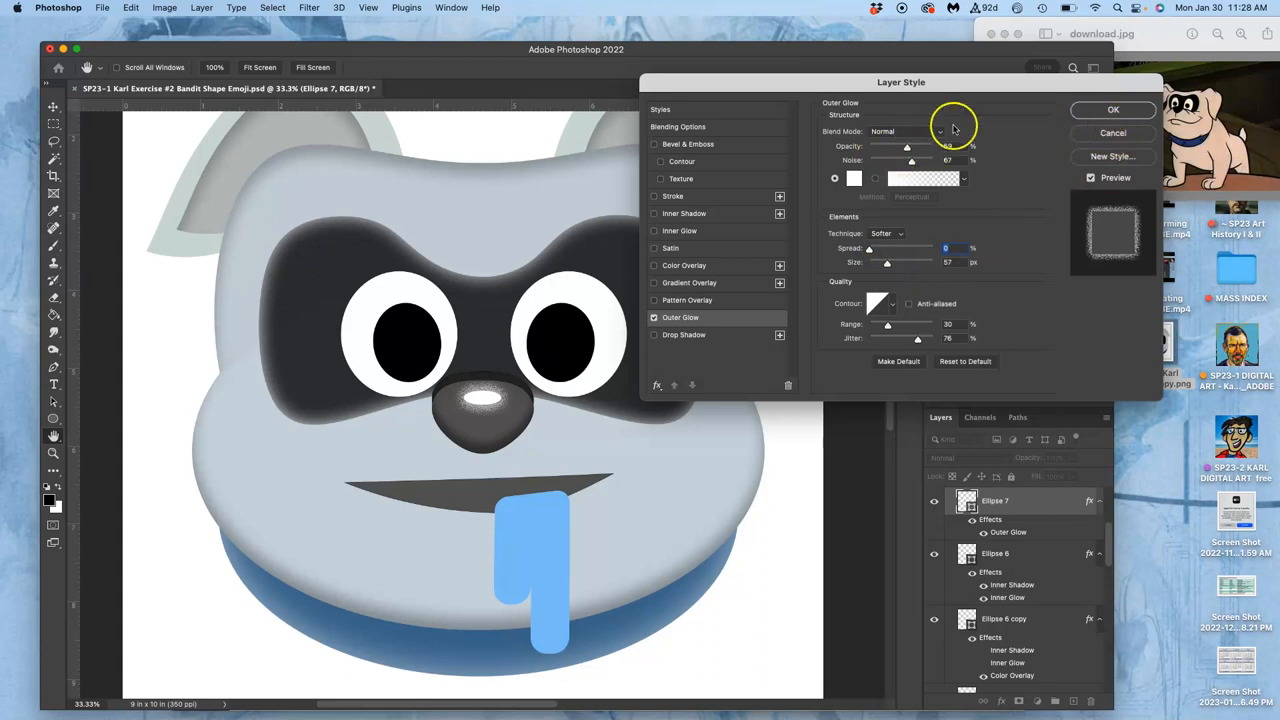
{"action": "left_click", "coordinate": [1113, 109]}
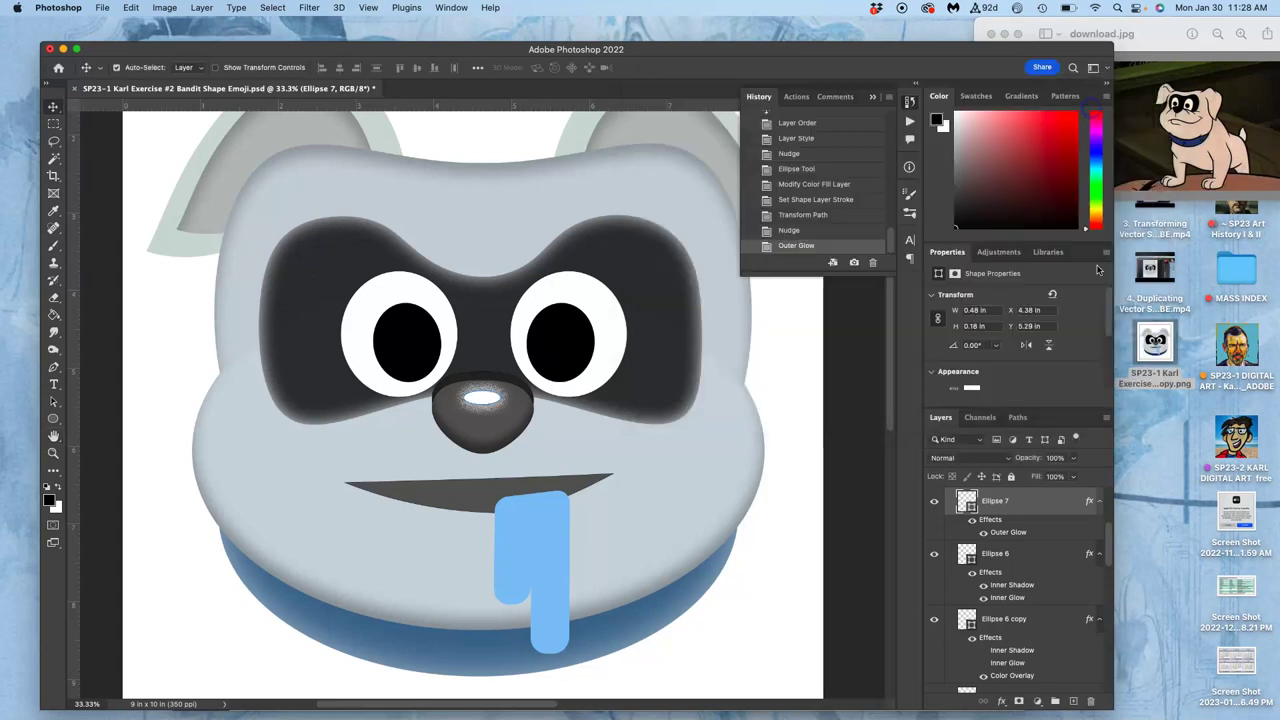
Step: Lower the Ellipse 7 layer opacity to about 66%
{"action": "left_click", "coordinate": [1073, 477]}
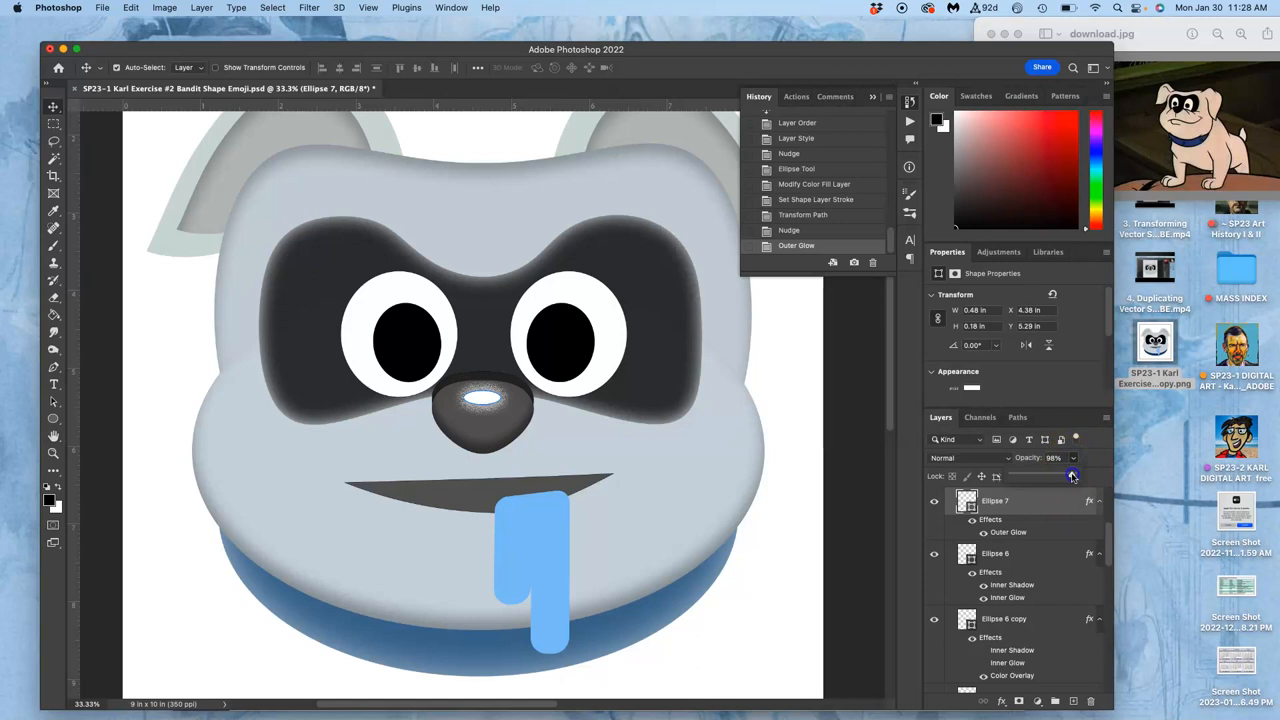
{"action": "left_click_drag", "start_coordinate": [1072, 477], "coordinate": [1055, 478]}
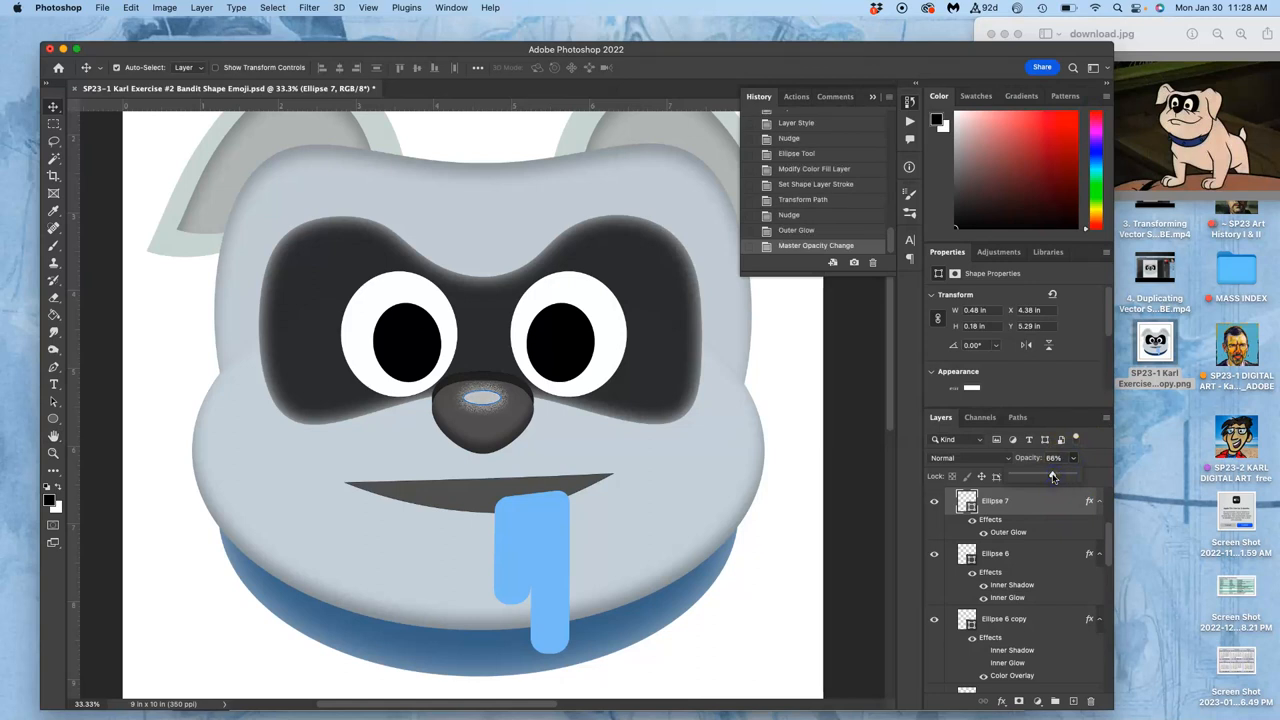
{"action": "left_click", "coordinate": [756, 442]}
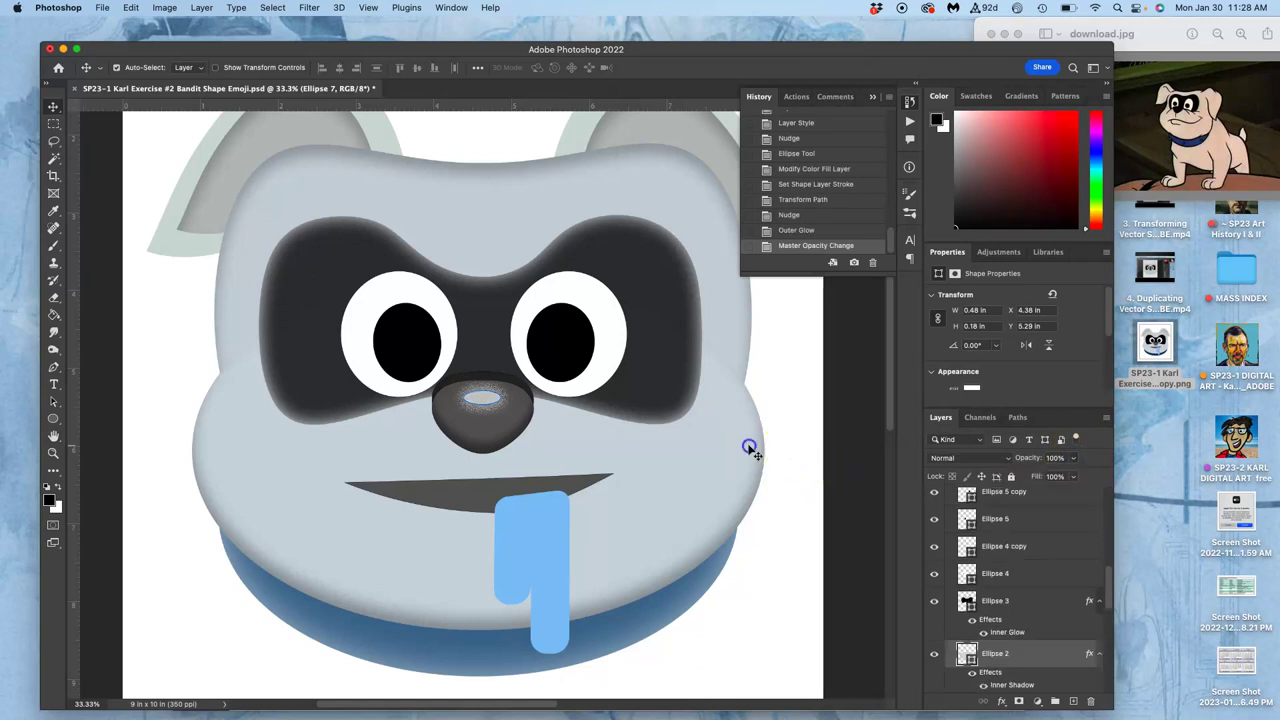
{"action": "left_click", "coordinate": [783, 380]}
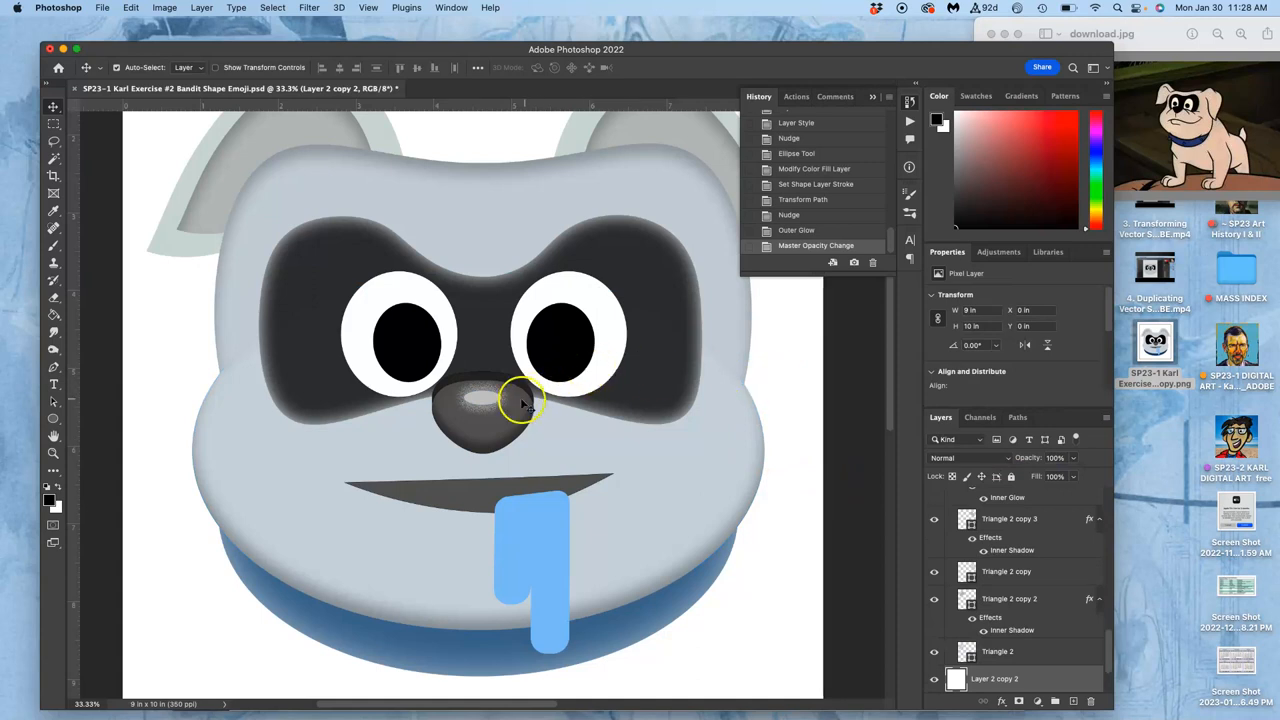
Step: Free-transform the highlight into a wider, flatter oval across the nose and commit
{"action": "left_click", "coordinate": [489, 401]}
{"action": "key", "text": "super+t"}
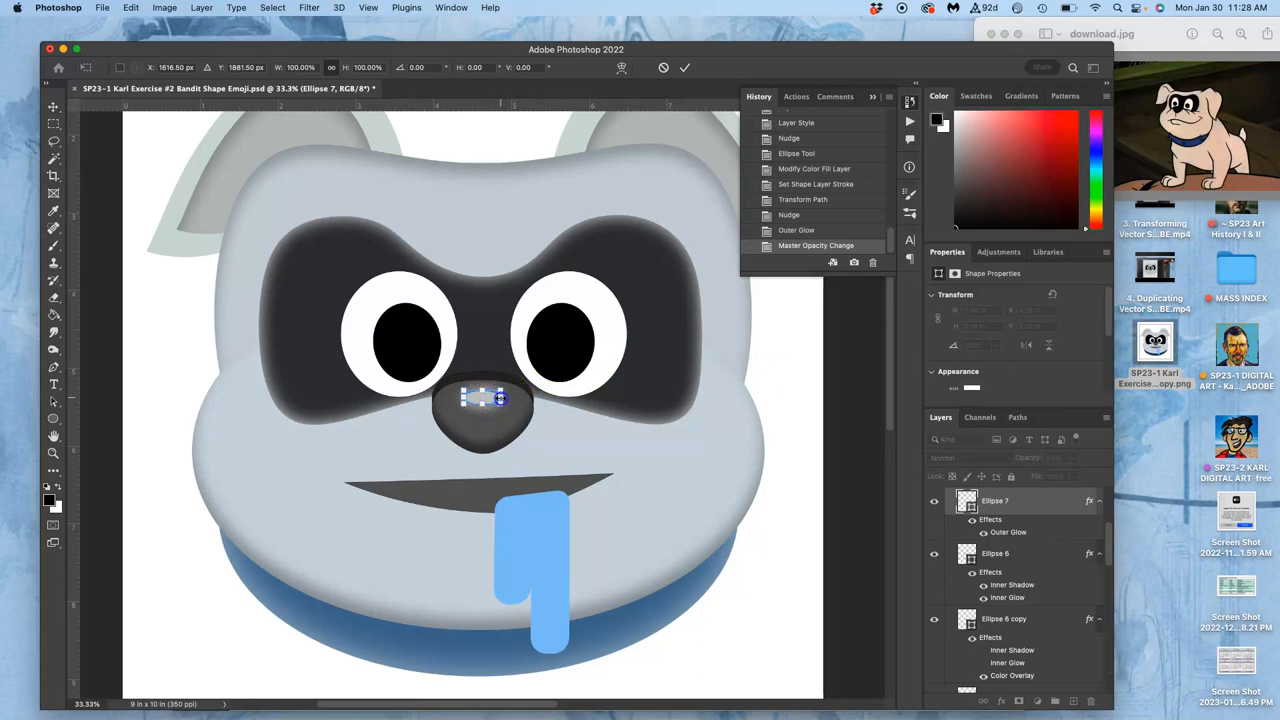
{"action": "left_click_drag", "start_coordinate": [500, 400], "coordinate": [512, 395]}
{"action": "left_click", "coordinate": [507, 413]}
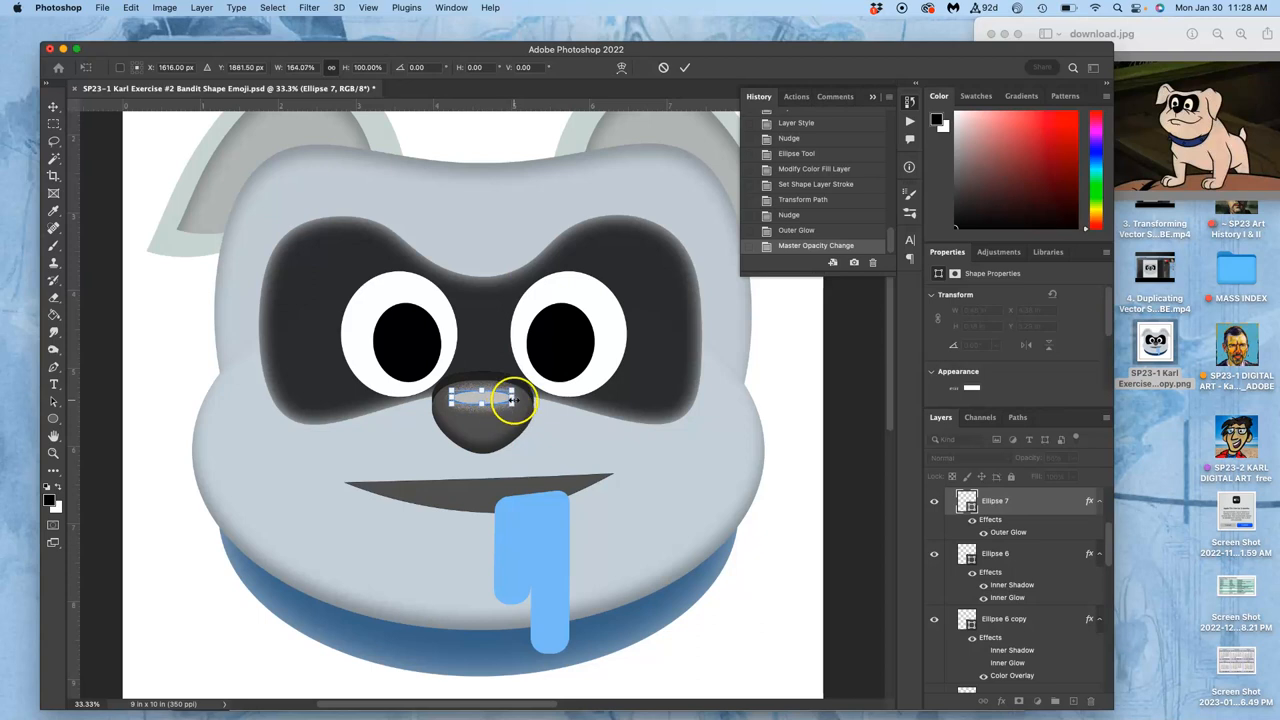
{"action": "left_click_drag", "start_coordinate": [513, 400], "coordinate": [509, 401]}
{"action": "key", "text": "Return"}
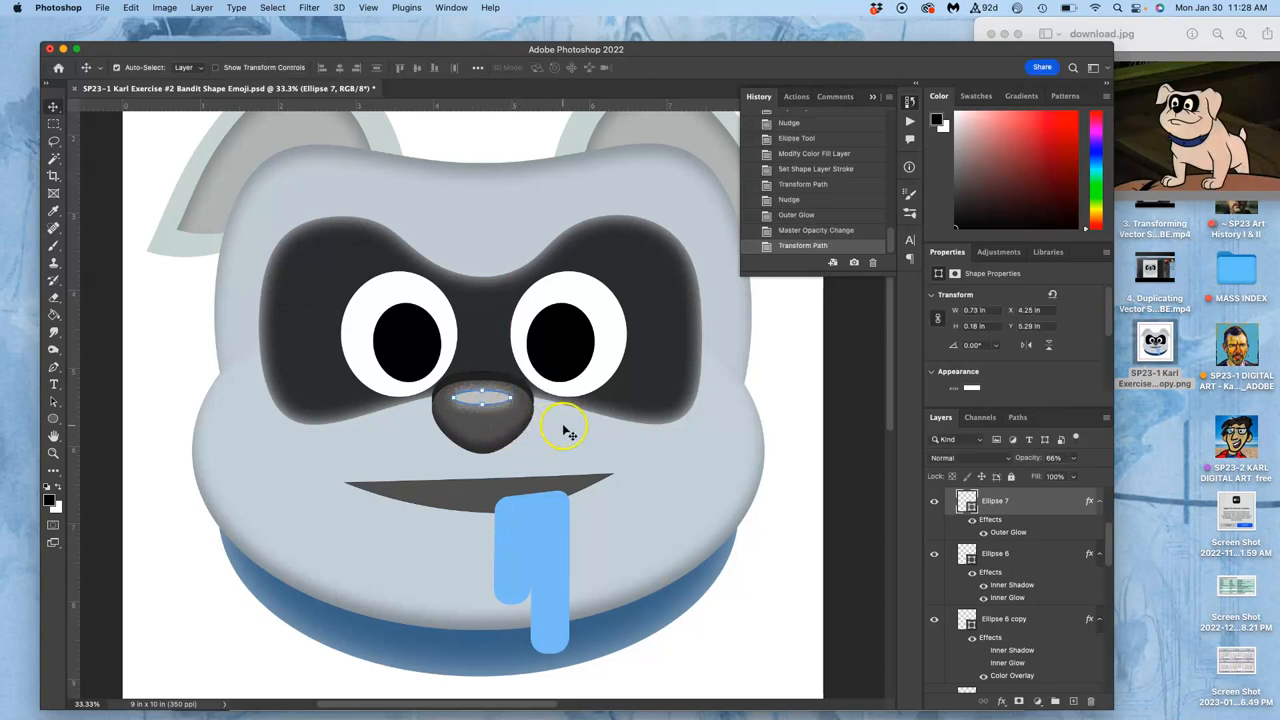
{"action": "left_click", "coordinate": [565, 428]}
{"action": "left_click", "coordinate": [770, 370]}
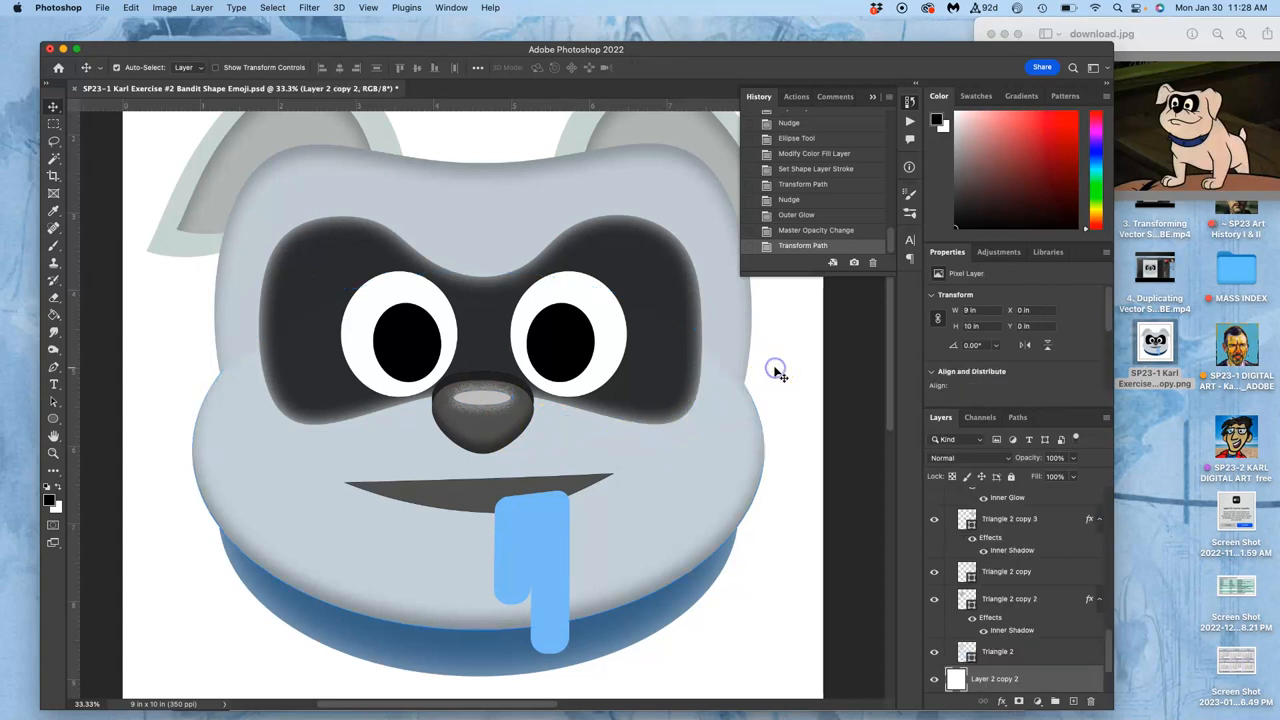
{"action": "scroll", "coordinate": [770, 370], "scroll_direction": "up", "scroll_amount": 1}
Step: Enlarge Triangle 1's inner shadow to 73 px and raise its opacity for a darker mouth
{"action": "left_click", "coordinate": [446, 548]}
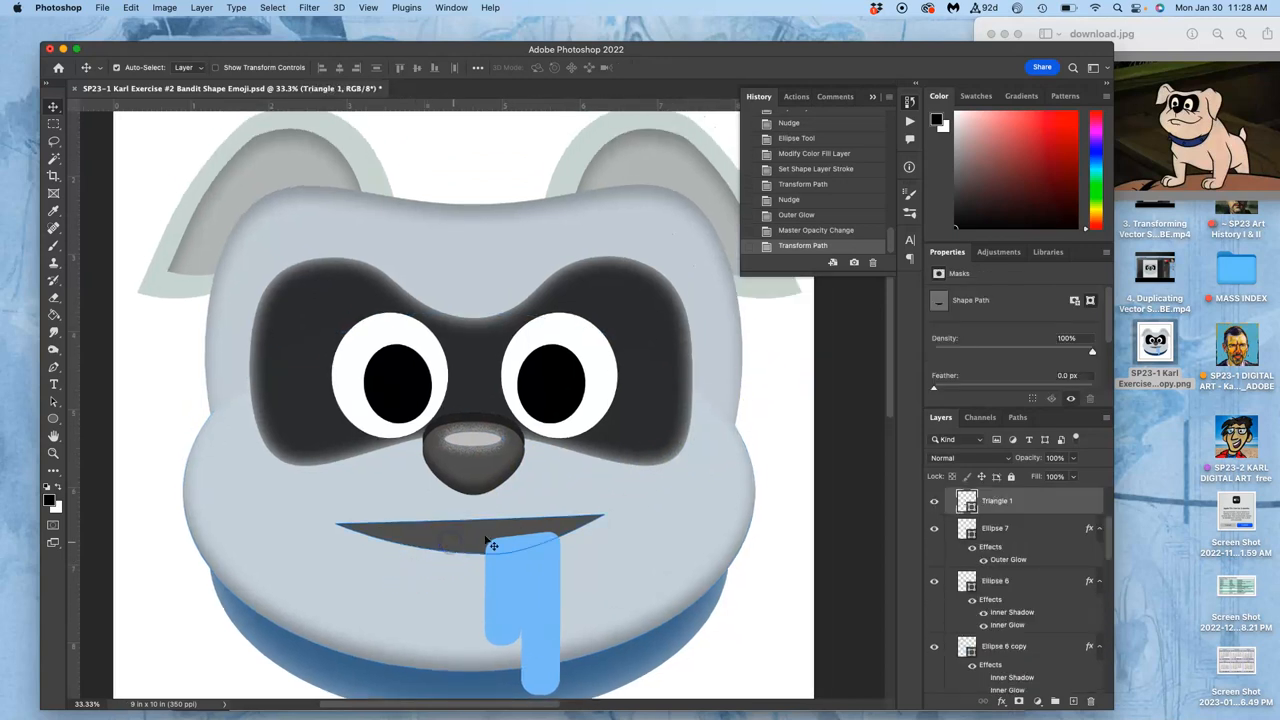
{"action": "double_click", "coordinate": [1020, 505]}
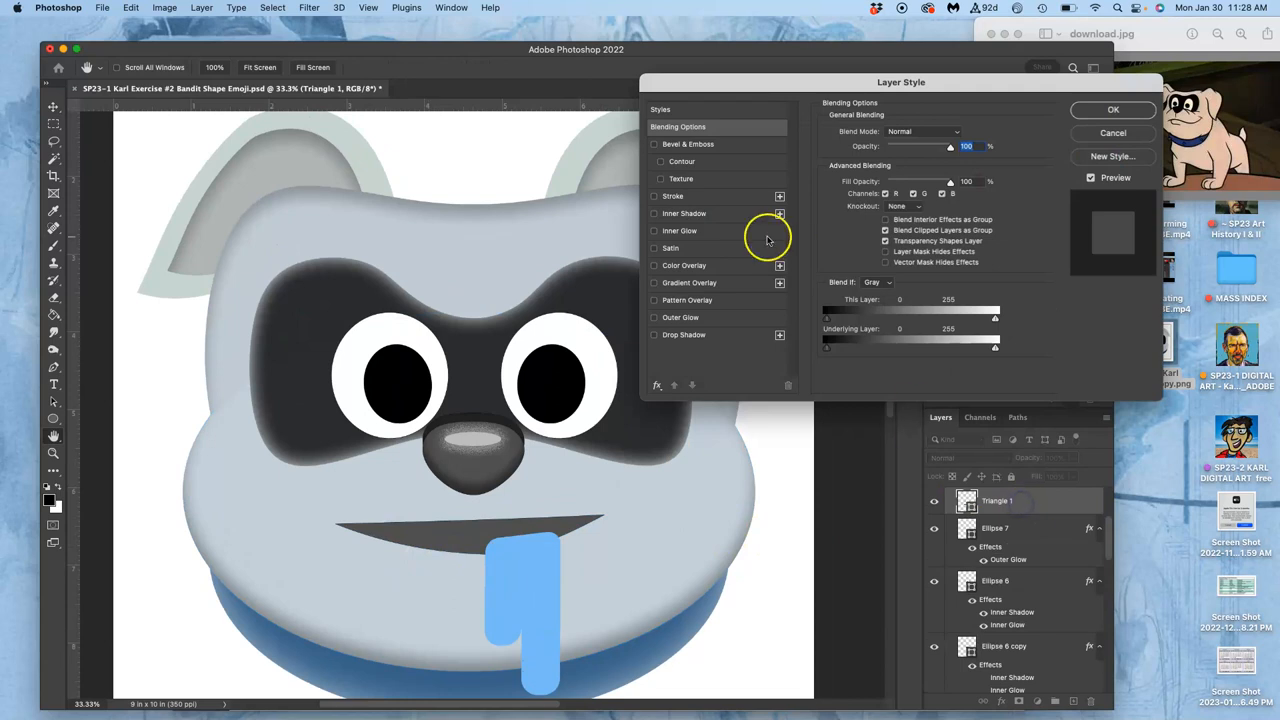
{"action": "left_click", "coordinate": [655, 214]}
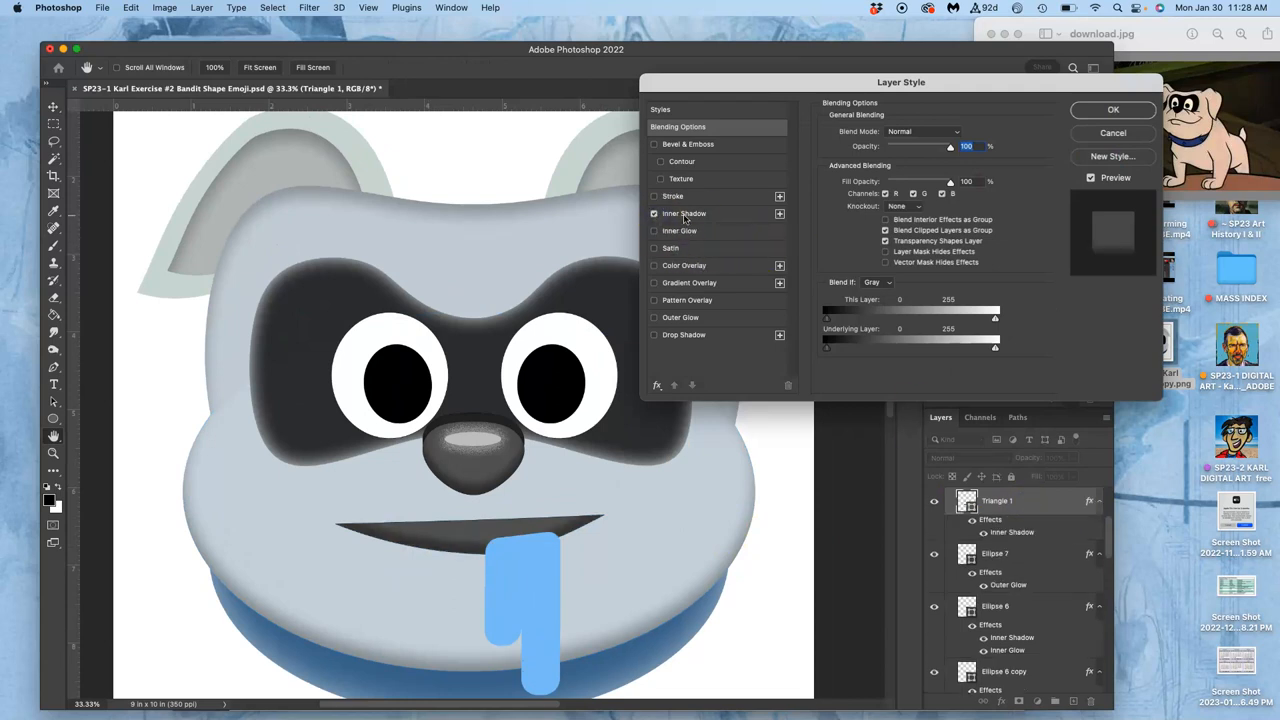
{"action": "left_click", "coordinate": [688, 214]}
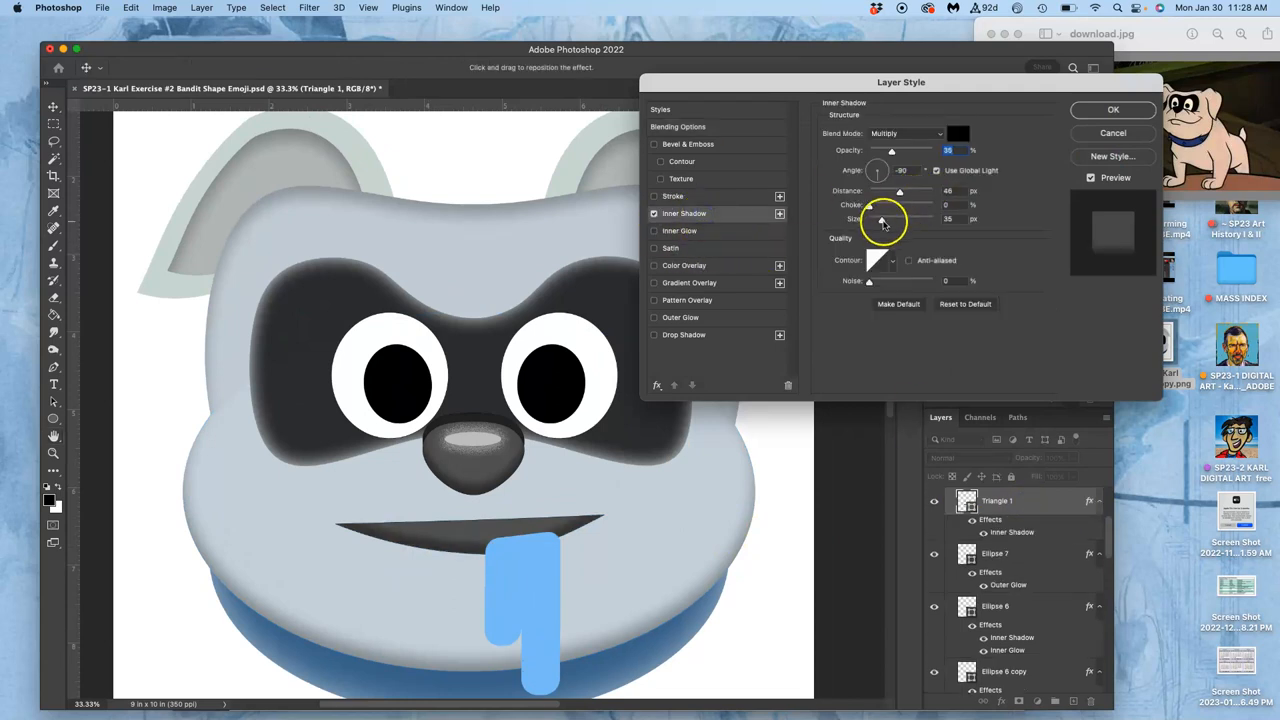
{"action": "left_click_drag", "start_coordinate": [881, 219], "coordinate": [892, 219]}
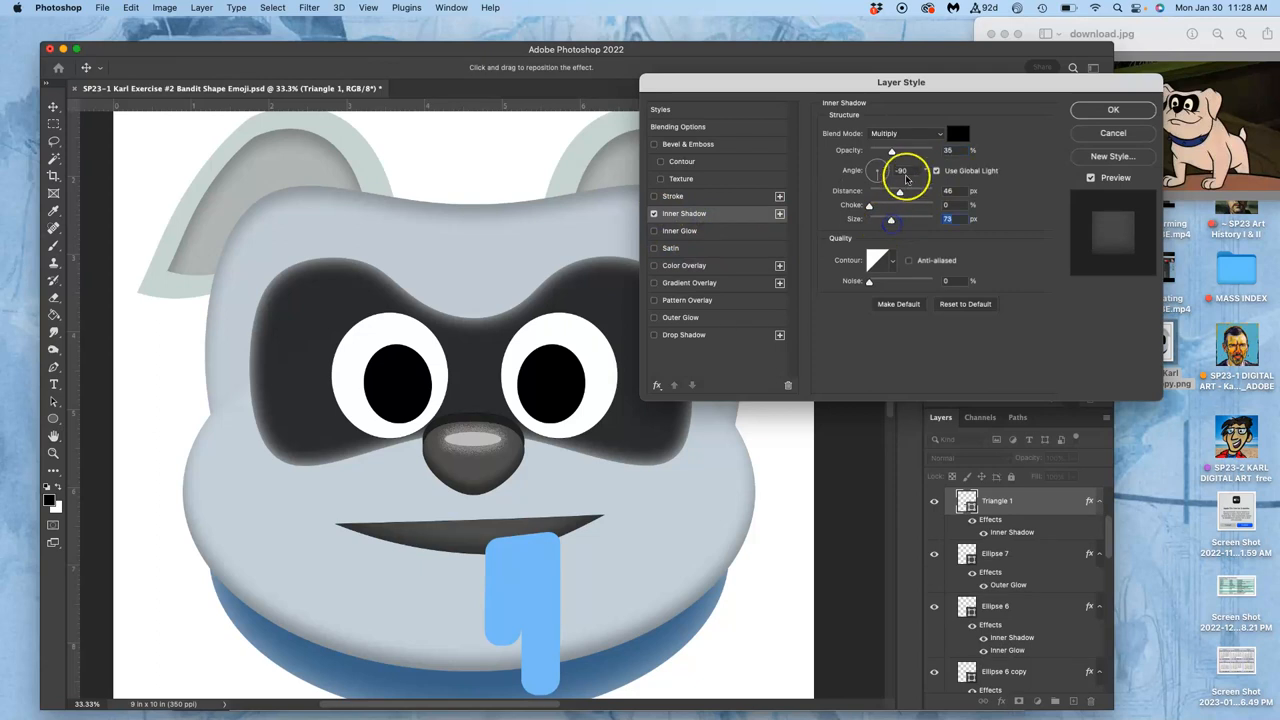
{"action": "left_click_drag", "start_coordinate": [893, 150], "coordinate": [922, 150]}
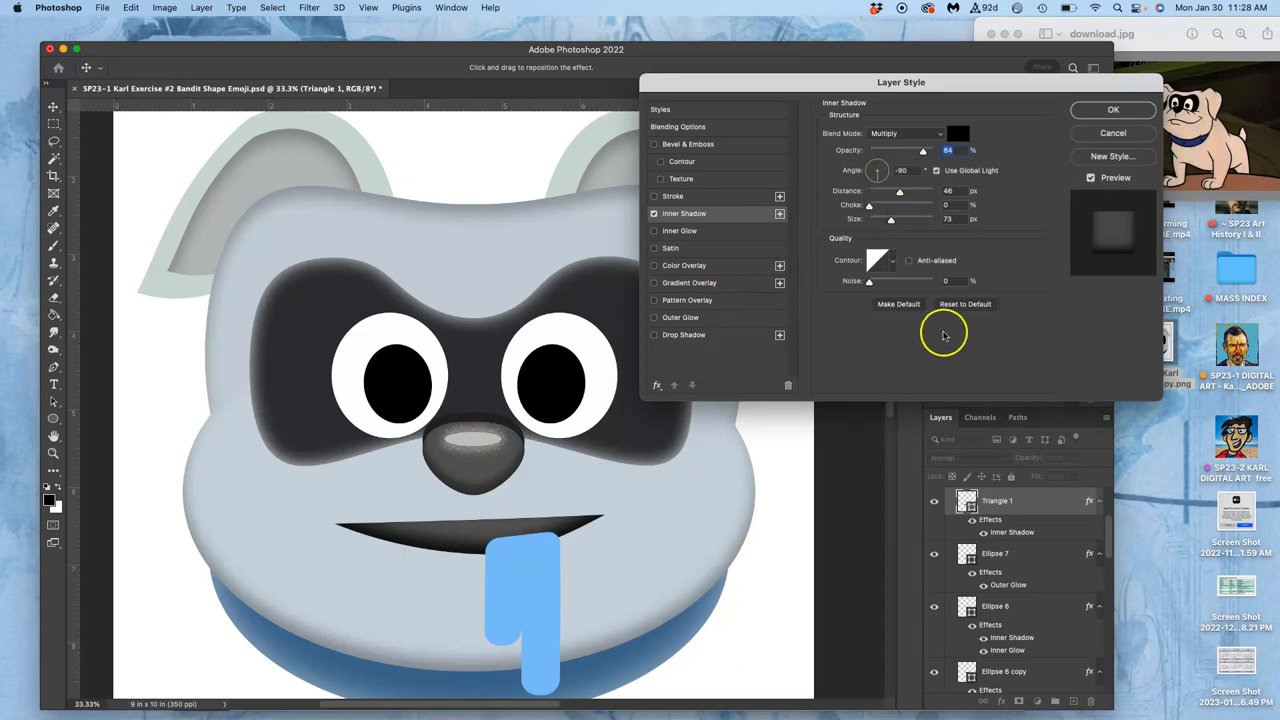
{"action": "left_click", "coordinate": [1113, 109]}
Step: Add an Inner Shadow at 100% opacity to the black mask (Ellipse 3) and apply it
{"action": "left_click", "coordinate": [658, 328]}
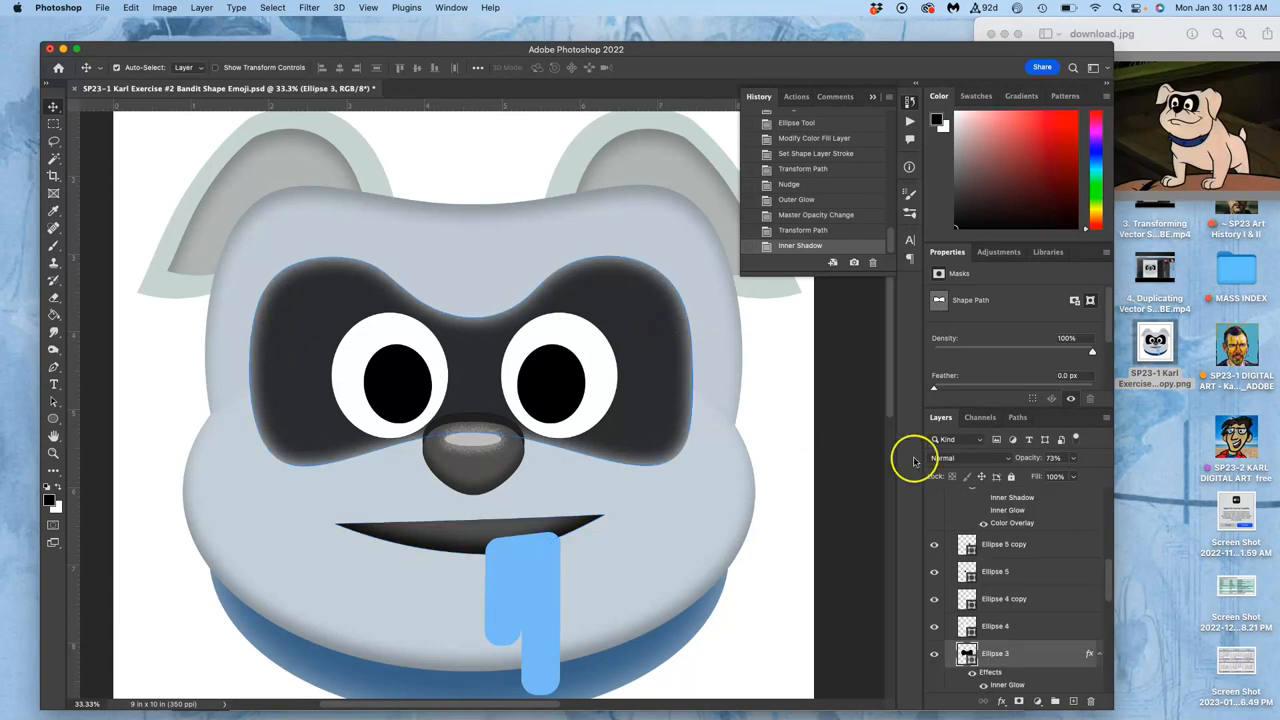
{"action": "scroll", "coordinate": [1010, 620], "scroll_direction": "down", "scroll_amount": 2}
{"action": "scroll", "coordinate": [1000, 630], "scroll_direction": "down", "scroll_amount": 1}
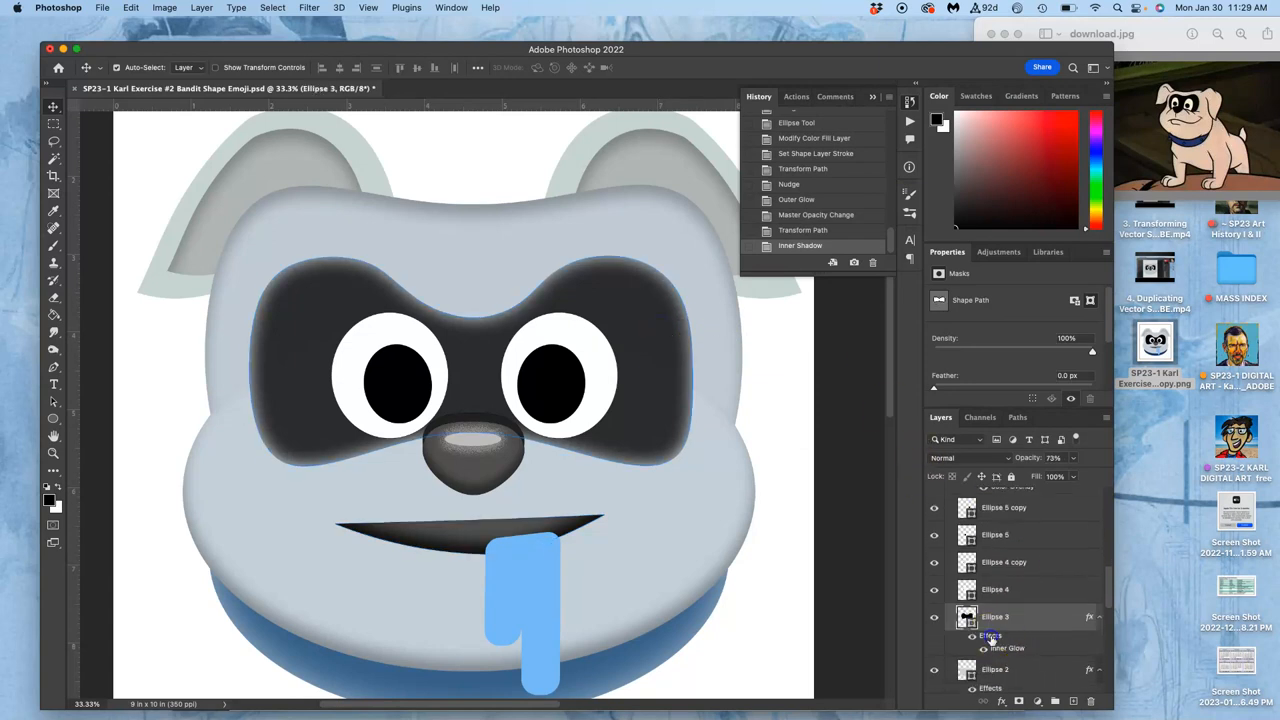
{"action": "double_click", "coordinate": [991, 640]}
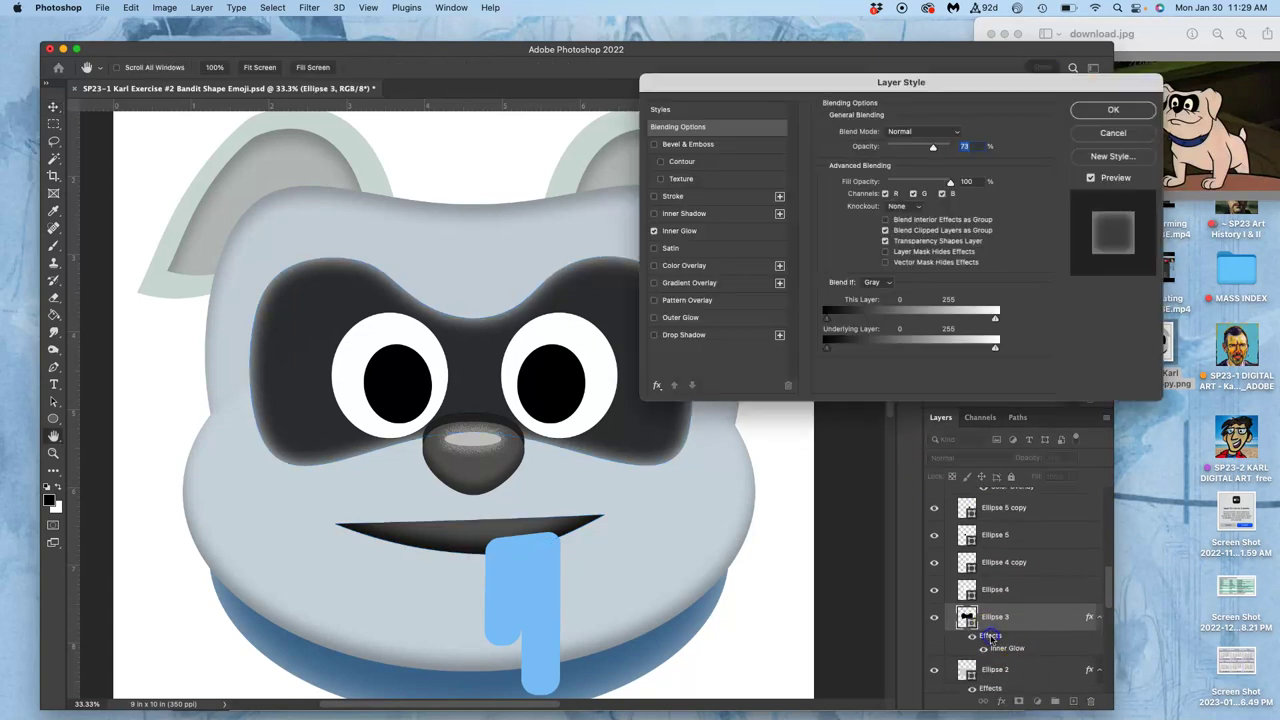
{"action": "left_click", "coordinate": [655, 213]}
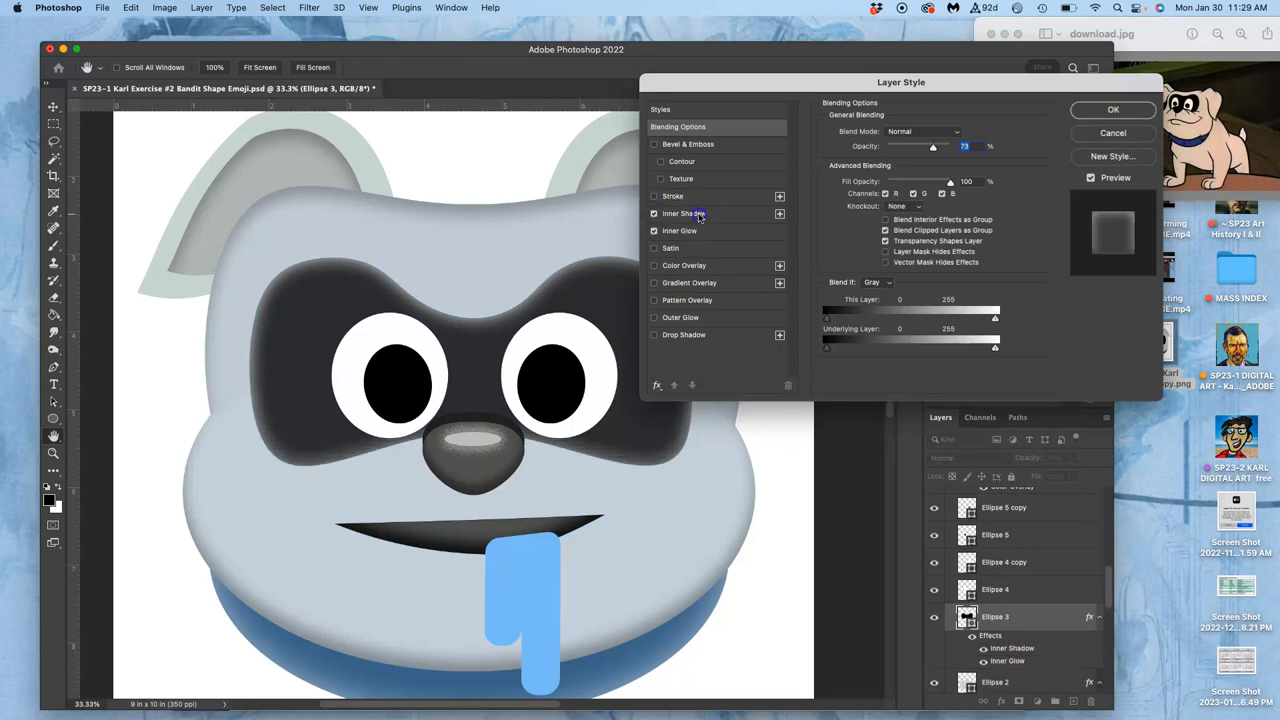
{"action": "left_click", "coordinate": [690, 214]}
{"action": "left_click_drag", "start_coordinate": [892, 151], "coordinate": [938, 151]}
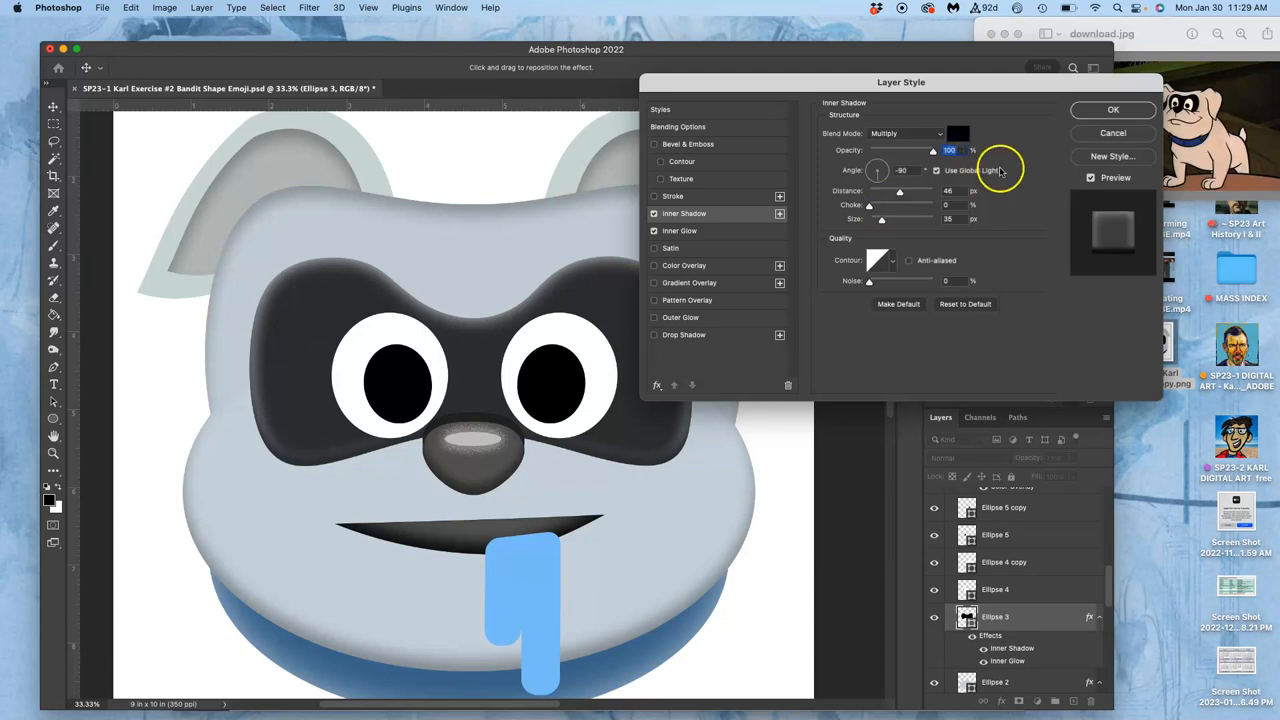
{"action": "left_click", "coordinate": [1112, 110]}
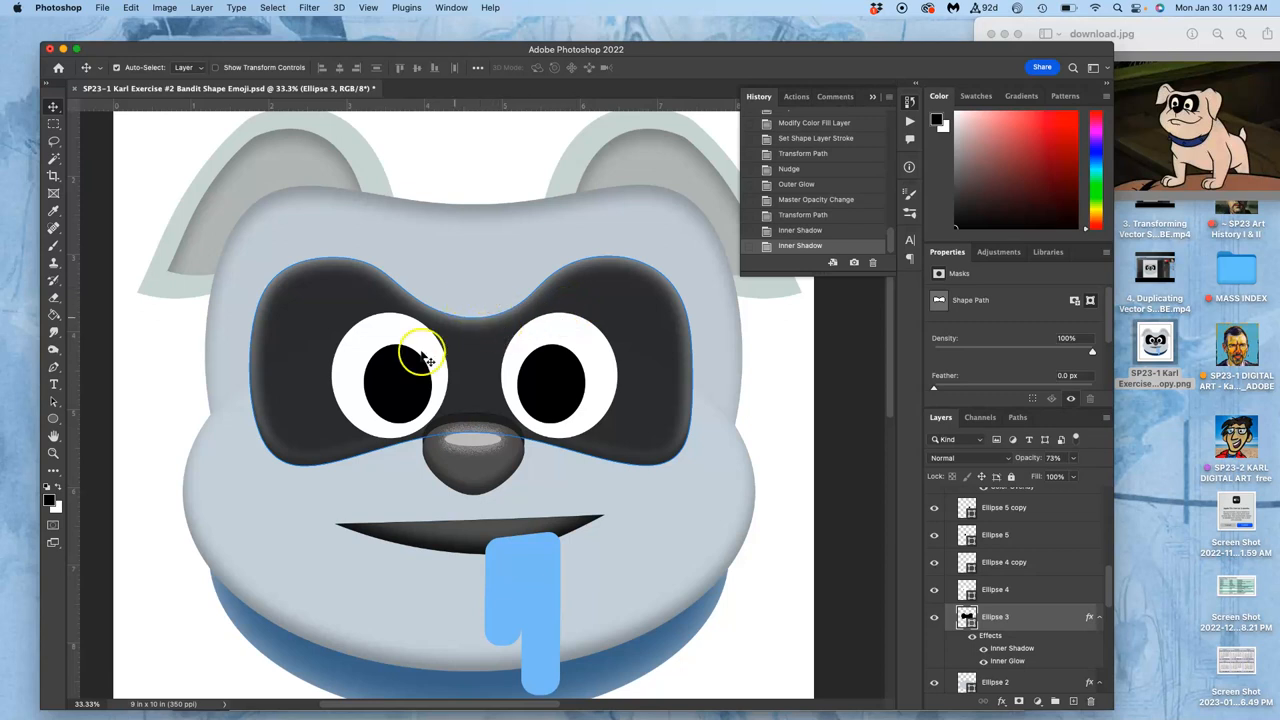
{"action": "left_click", "coordinate": [400, 382]}
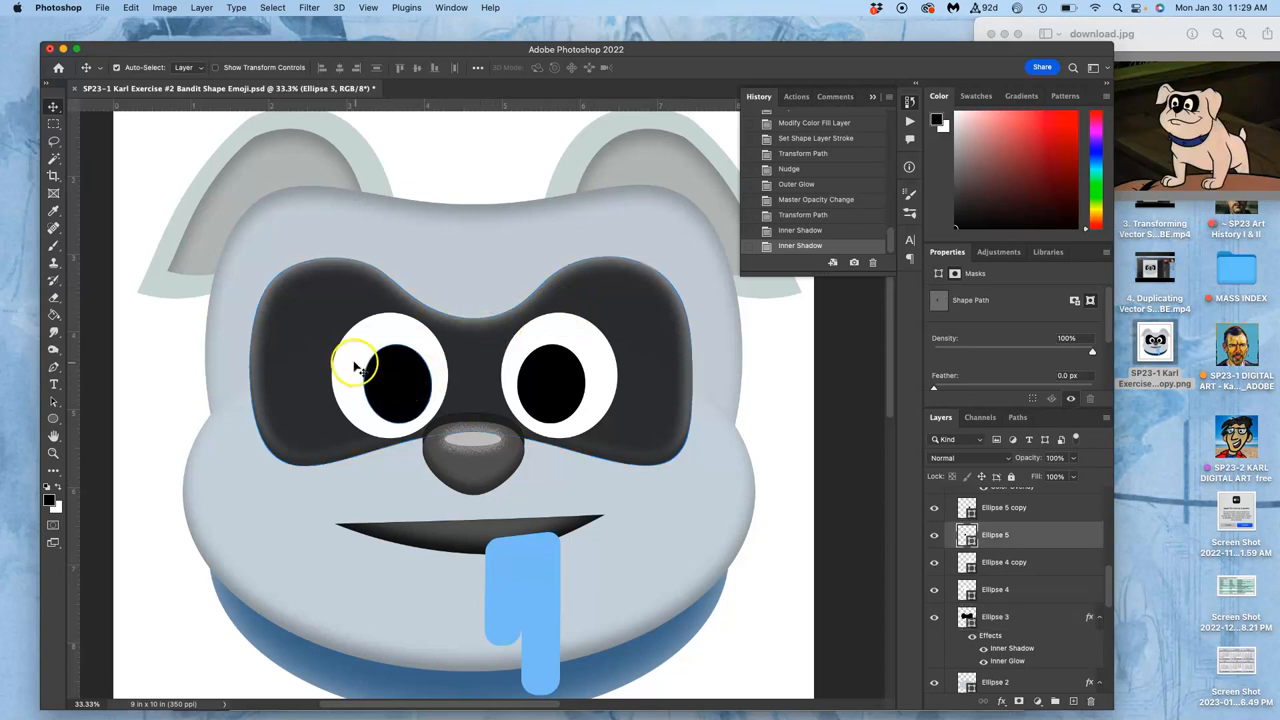
{"action": "left_click", "coordinate": [352, 362]}
{"action": "scroll", "coordinate": [607, 373], "scroll_direction": "down", "scroll_amount": 3}
{"action": "scroll", "coordinate": [607, 373], "scroll_direction": "down", "scroll_amount": 3}
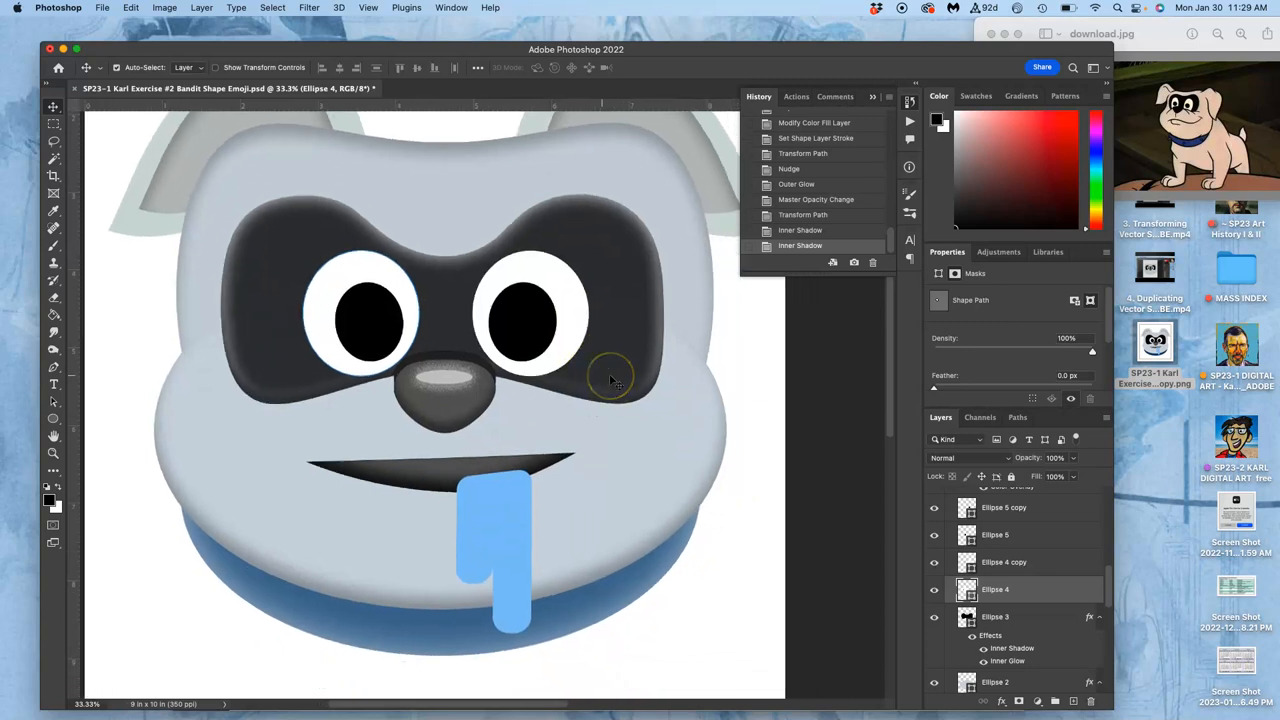
{"action": "scroll", "coordinate": [610, 378], "scroll_direction": "down", "scroll_amount": 2}
{"action": "key", "text": "super+minus"}
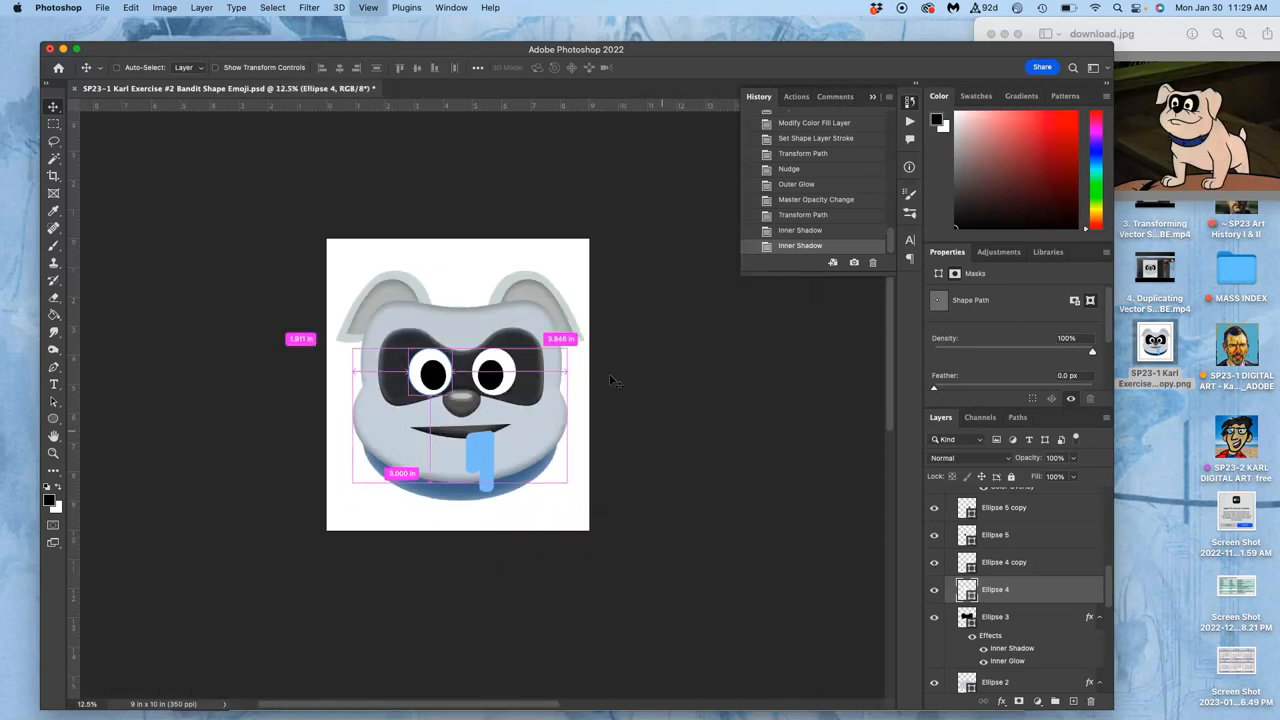
{"action": "key", "text": "super+minus"}
{"action": "key", "text": "super+plus"}
{"action": "key", "text": "super+plus"}
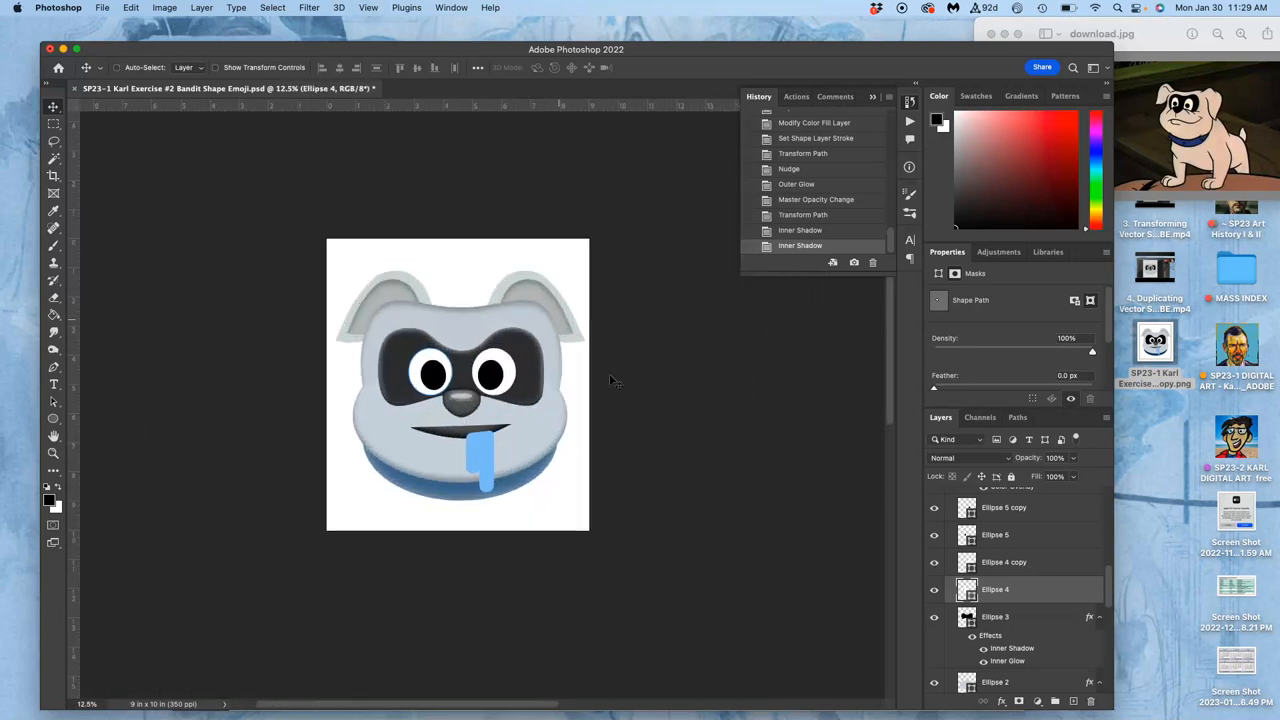
{"action": "key", "text": "super+plus"}
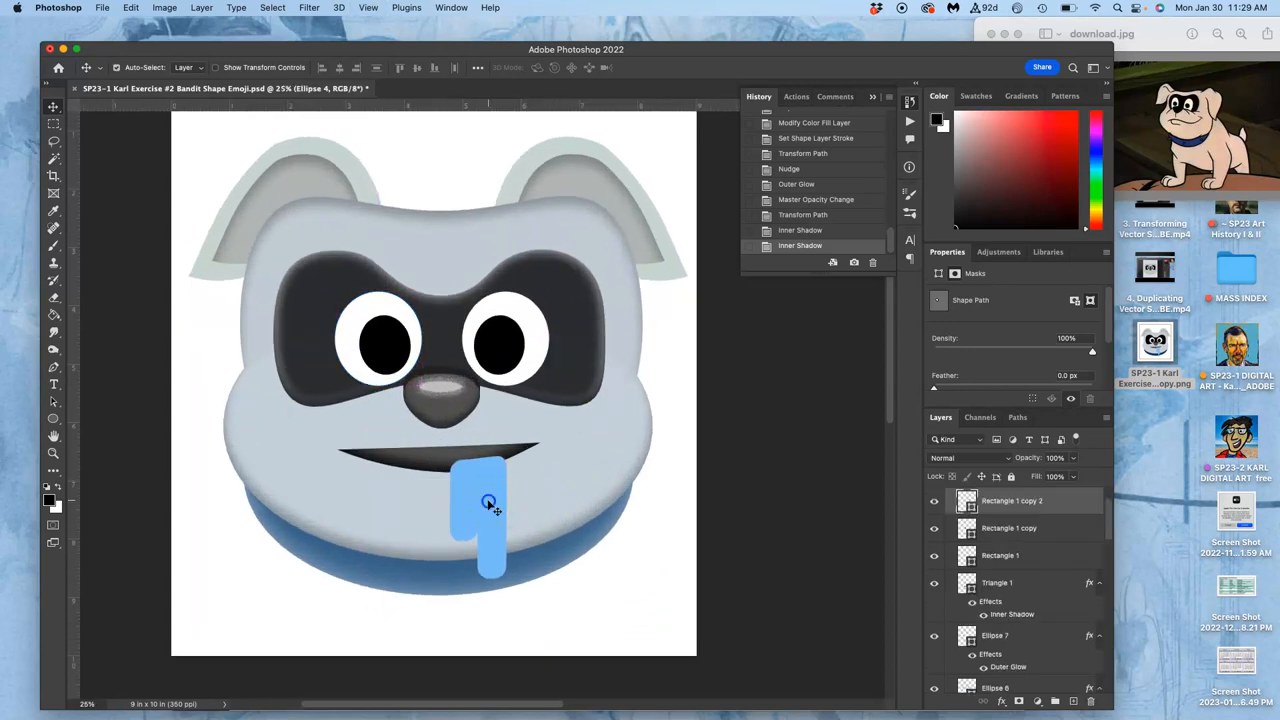
{"action": "left_click", "coordinate": [490, 500]}
{"action": "left_click_drag", "start_coordinate": [490, 495], "coordinate": [466, 492]}
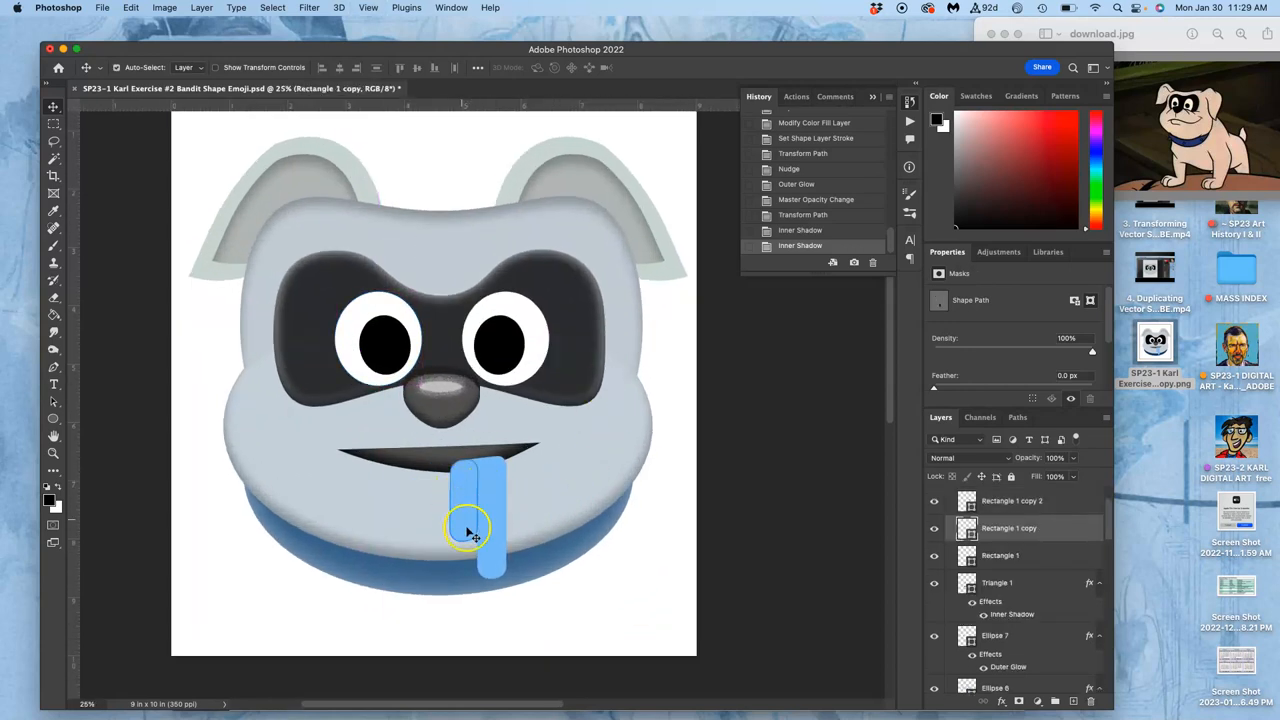
{"action": "left_click", "coordinate": [440, 390]}
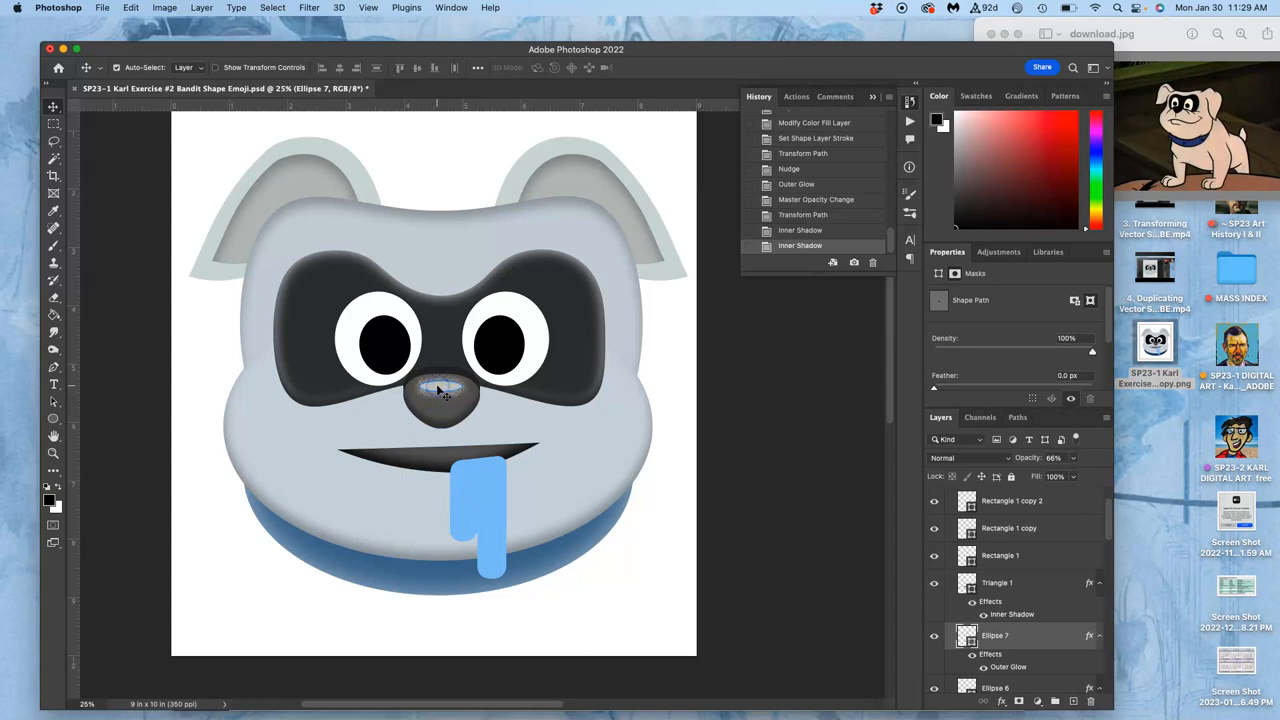
Step: Duplicate Ellipse 7, move the copy onto the drool and reorder it into Group 1
{"action": "key", "text": "super+j"}
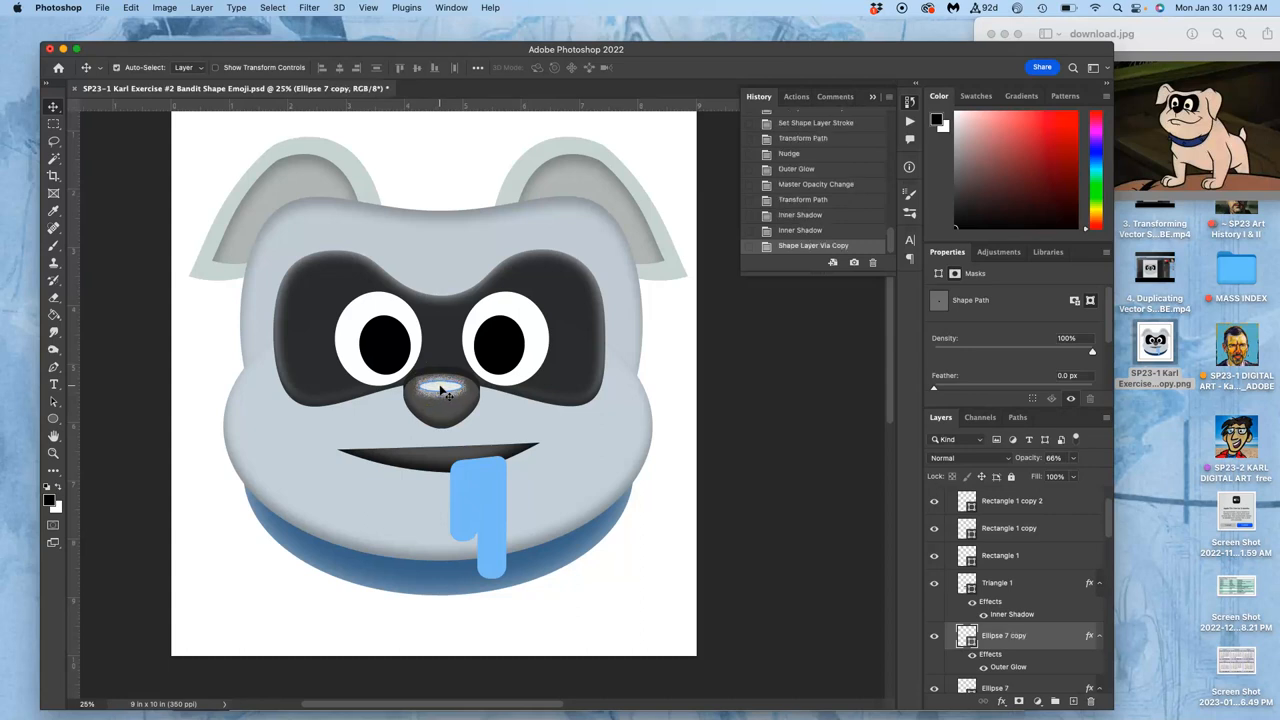
{"action": "left_click_drag", "start_coordinate": [448, 392], "coordinate": [495, 512]}
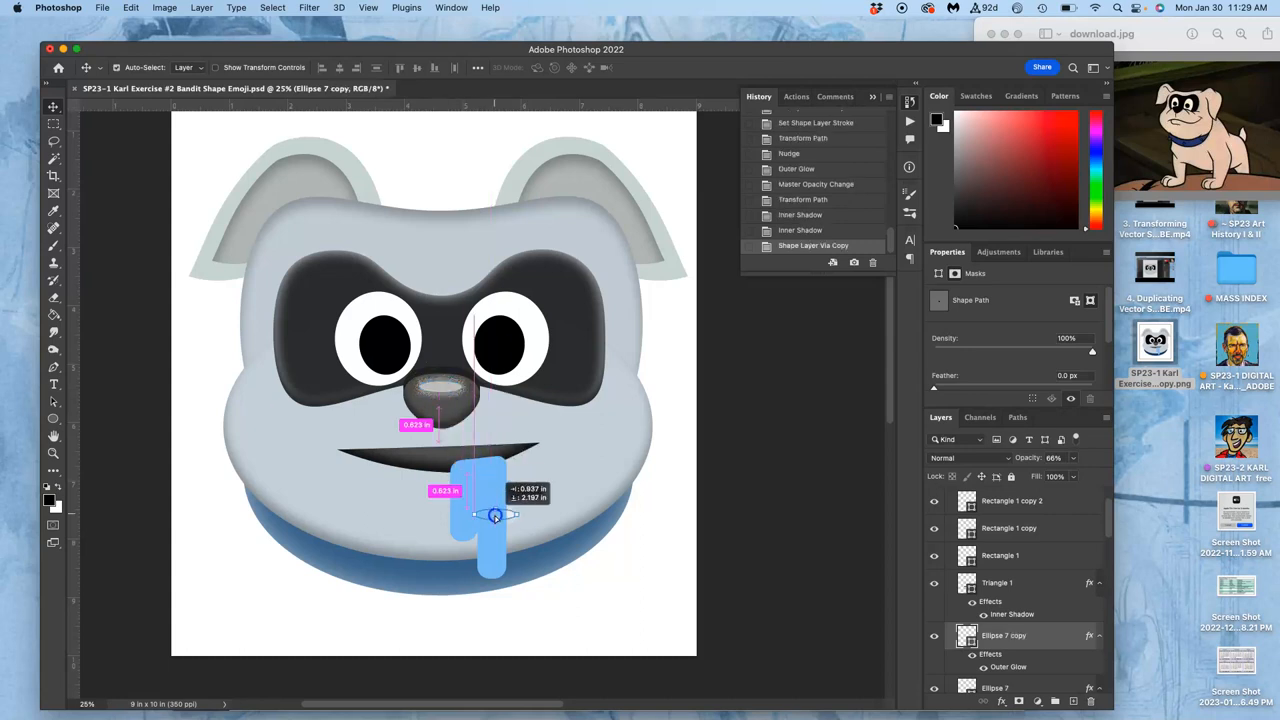
{"action": "key", "text": "super+bracketright"}
{"action": "key", "text": "super+bracketright"}
{"action": "key", "text": "super+bracketright"}
{"action": "key", "text": "super+bracketright"}
{"action": "key", "text": "super+bracketright"}
{"action": "key", "text": "super+bracketright"}
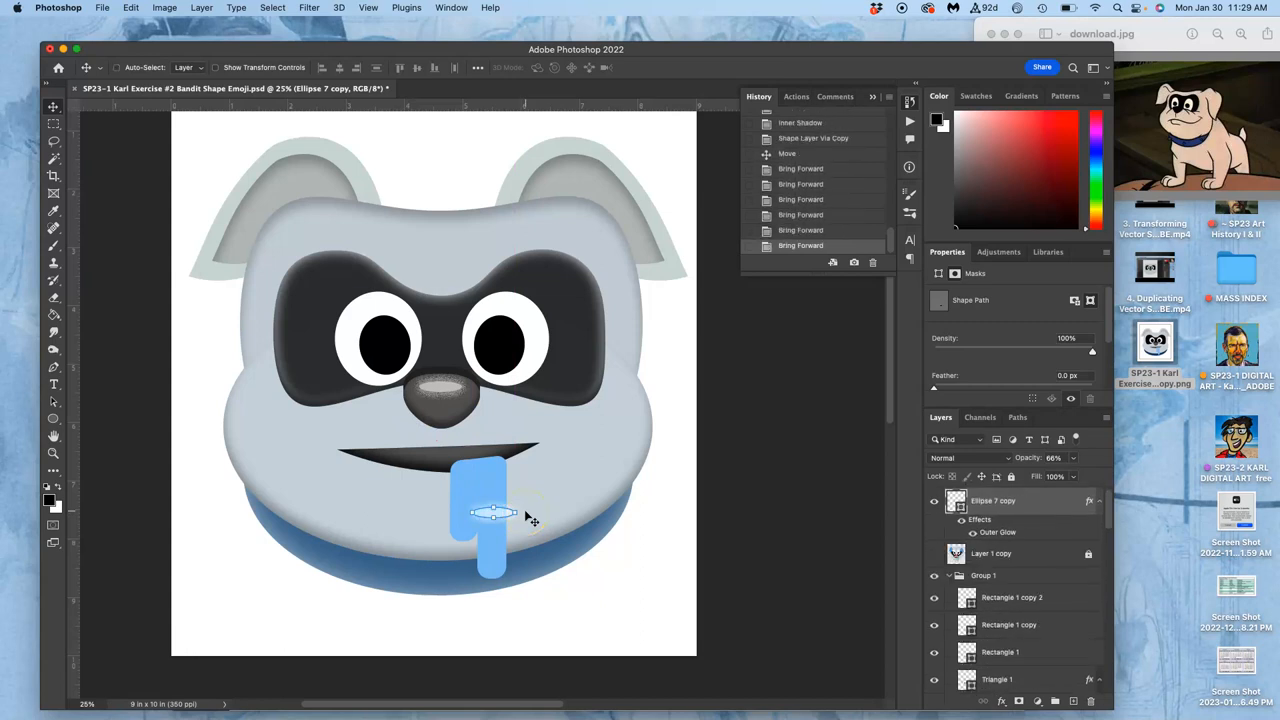
{"action": "key", "text": "super+bracketleft"}
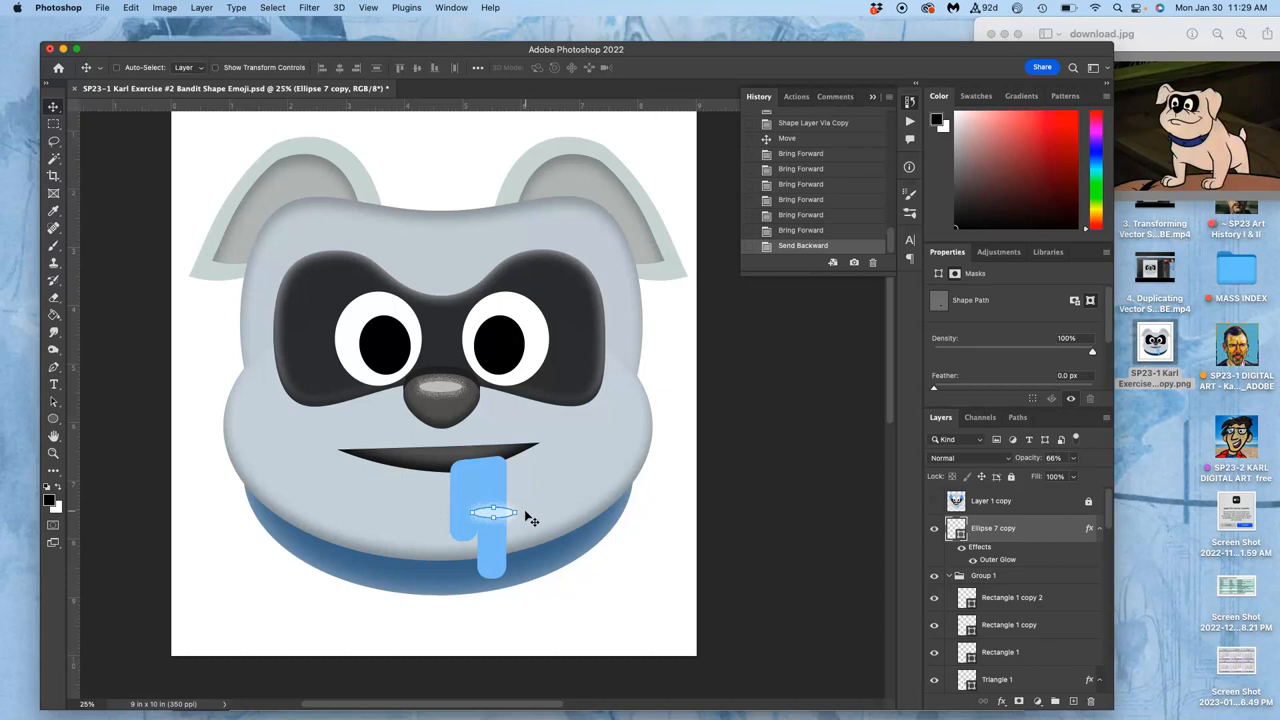
{"action": "key", "text": "super+bracketleft"}
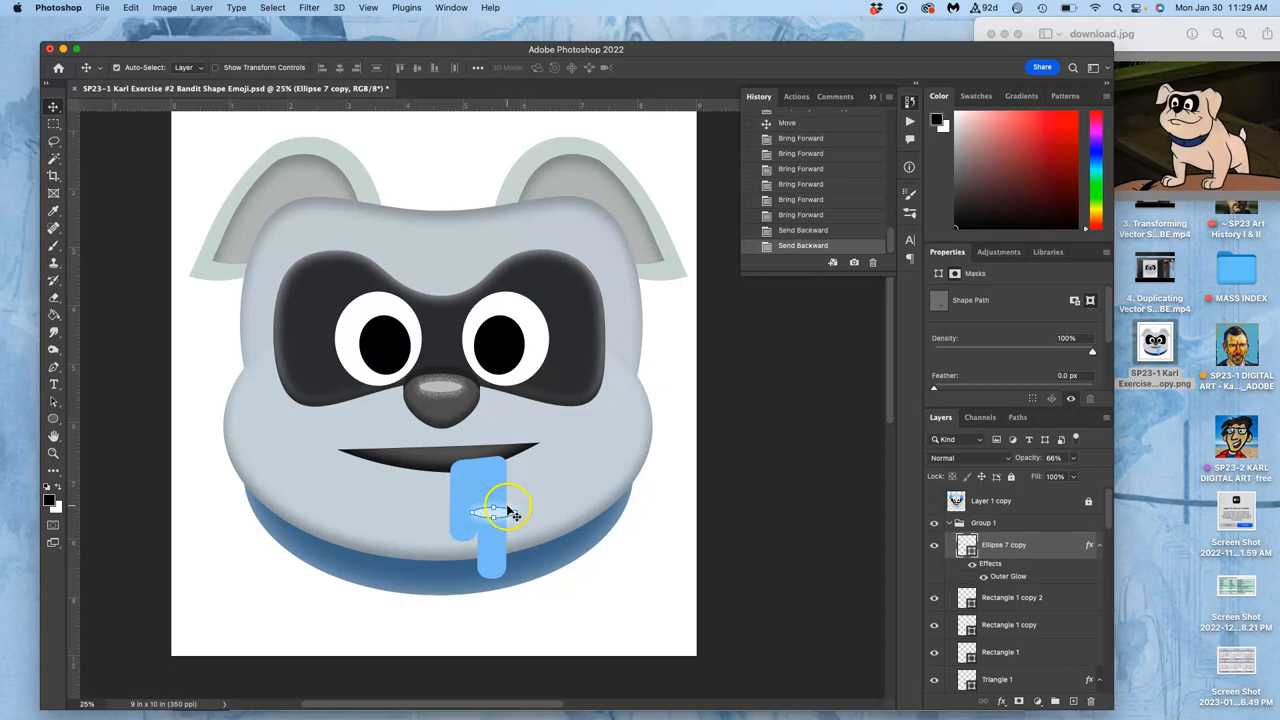
Step: Rotate the copied oval -90° upright and stretch it taller down the drool
{"action": "key", "text": "super+t"}
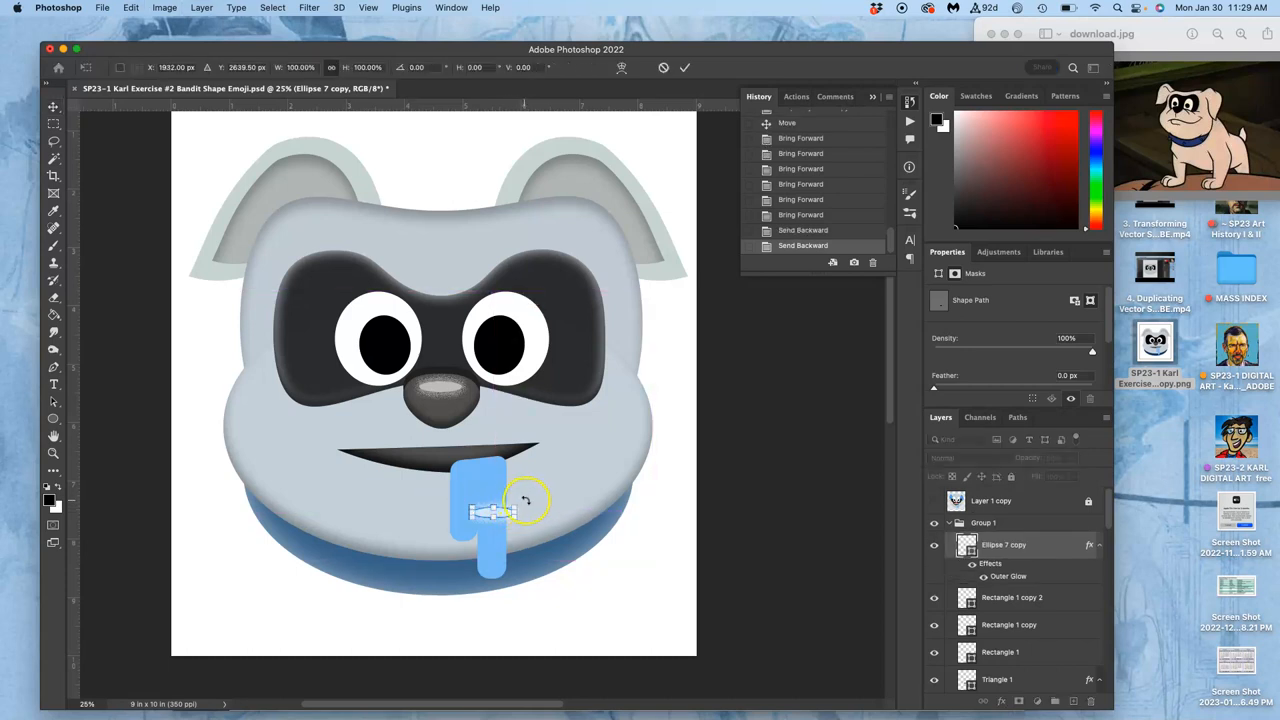
{"action": "left_click_drag", "start_coordinate": [527, 499], "coordinate": [483, 483]}
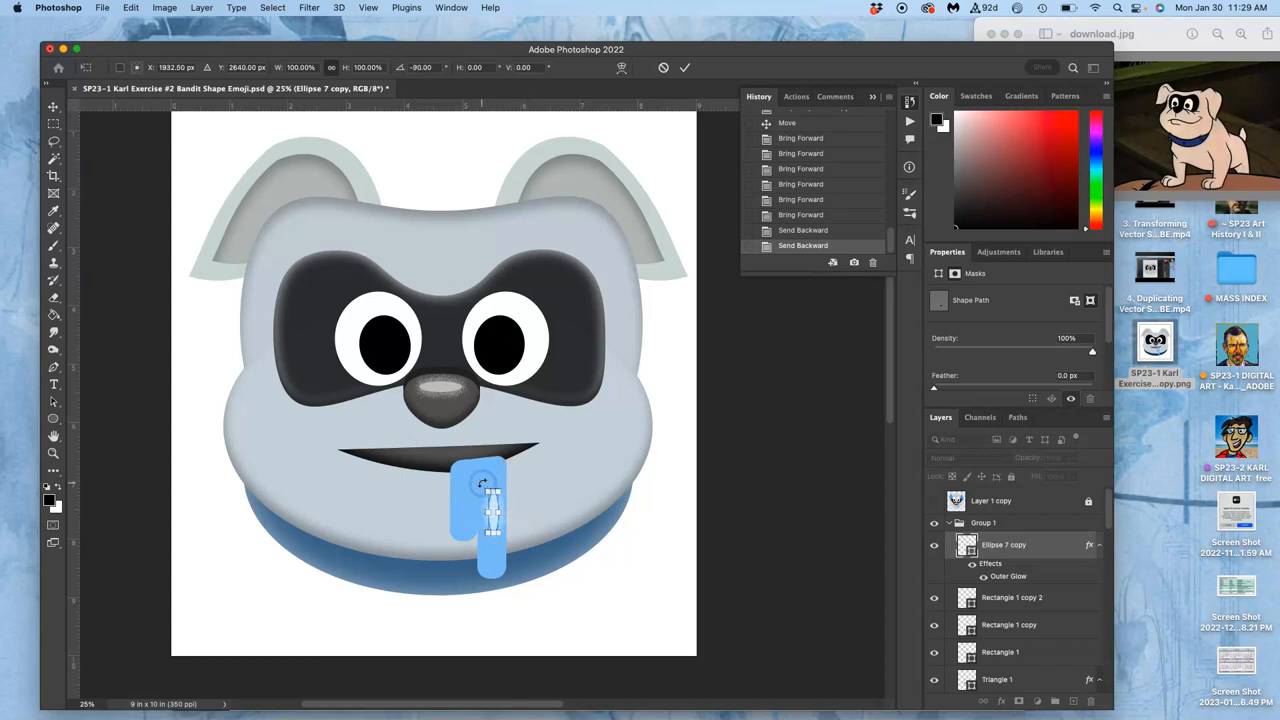
{"action": "left_click", "coordinate": [493, 532]}
{"action": "left_click_drag", "start_coordinate": [494, 535], "coordinate": [494, 572]}
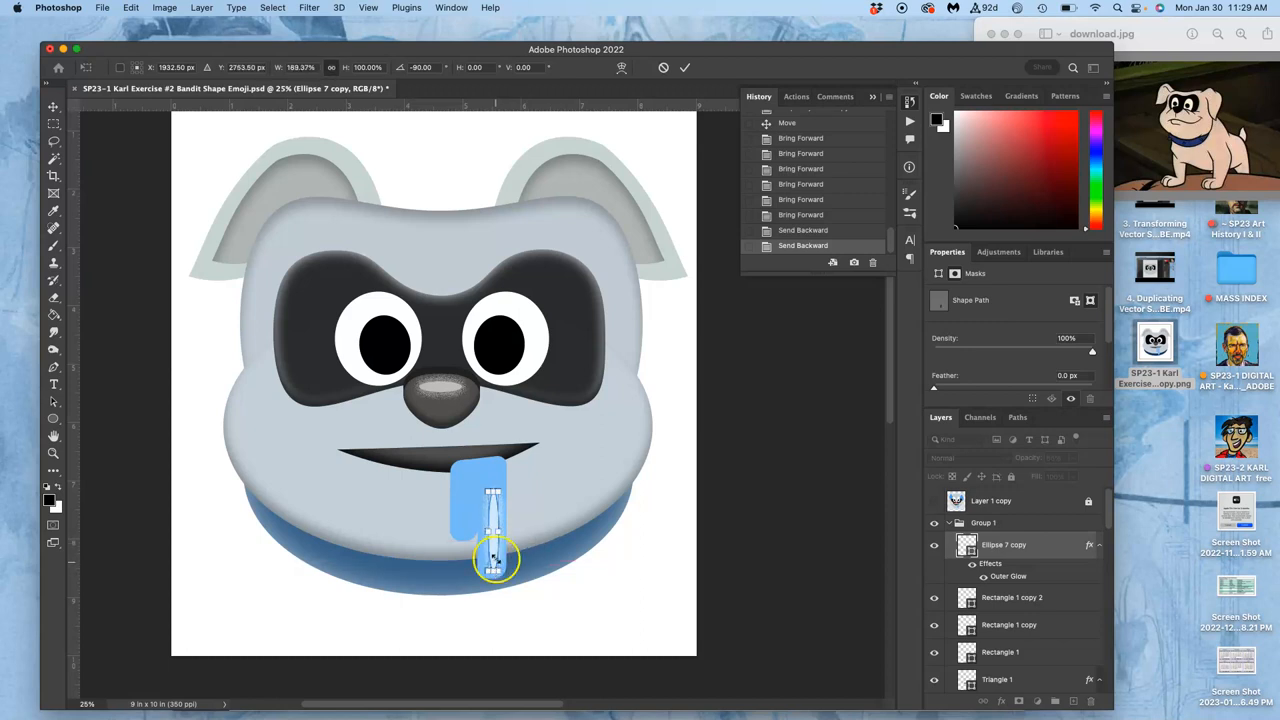